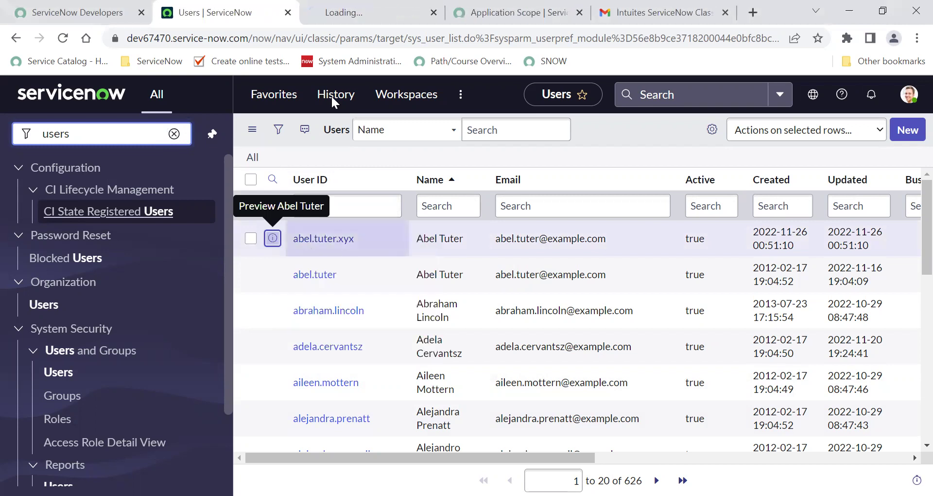
- Inspect the Country code field's options and its dictionary information on the opened user record, then close the information window
left_click(376, 13)
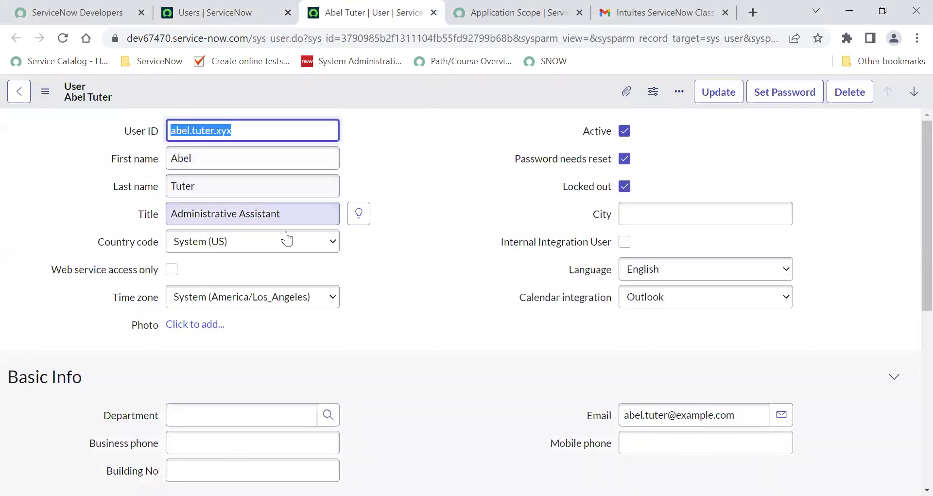
left_click(258, 241)
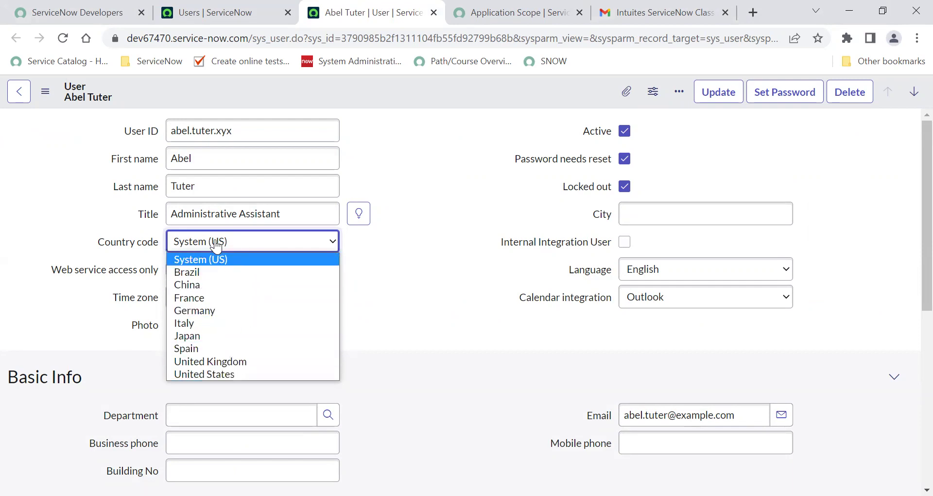
left_click(138, 241)
right_click(137, 240)
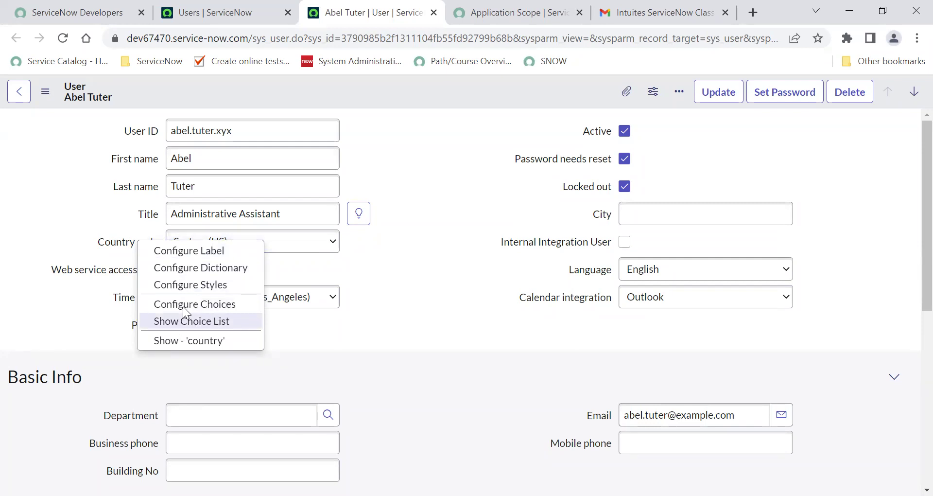
left_click(183, 341)
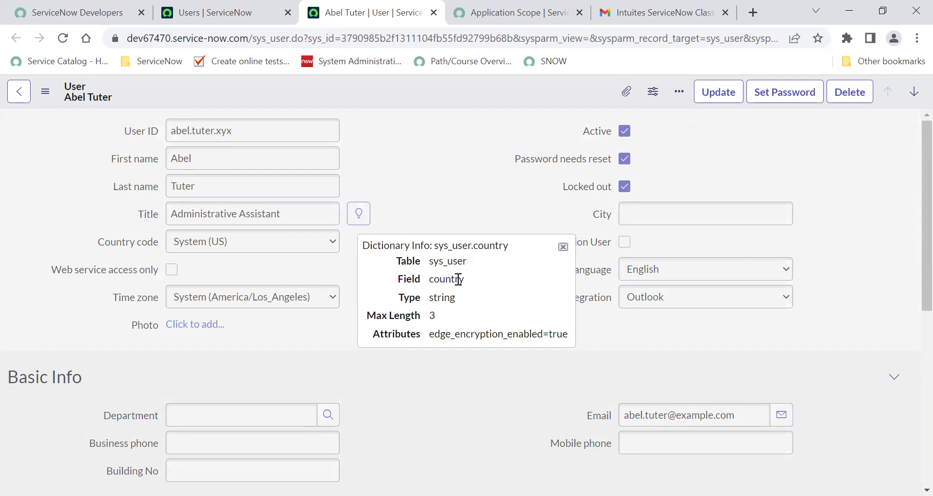
double_click(452, 279)
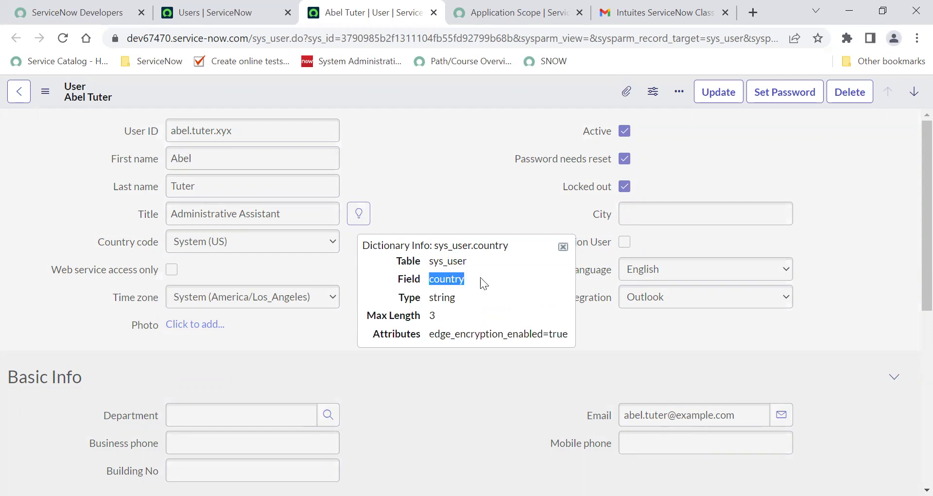
left_click(564, 247)
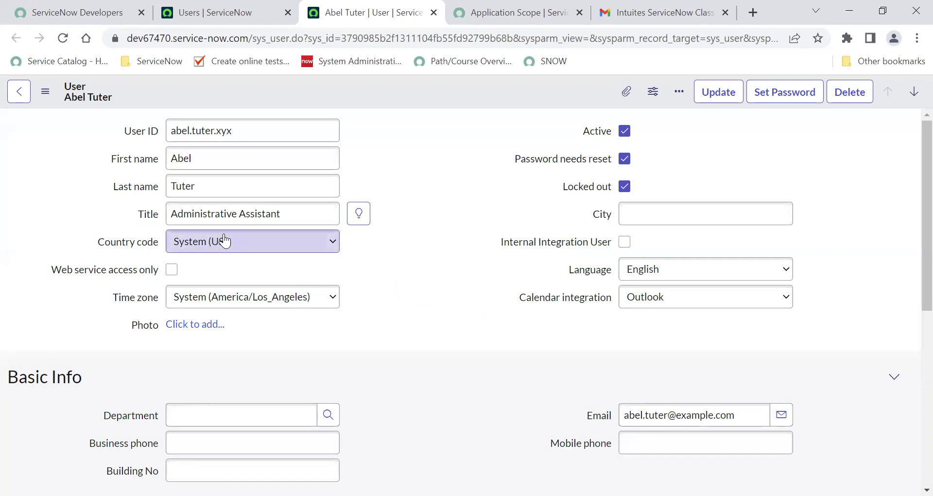
- Configure the Country code field's choices and add India and Israel as new items
left_click(234, 247)
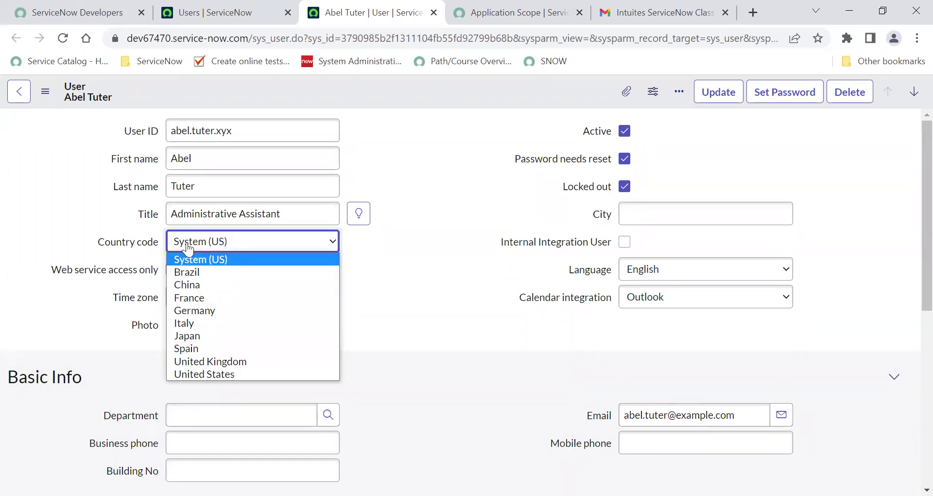
left_click(134, 248)
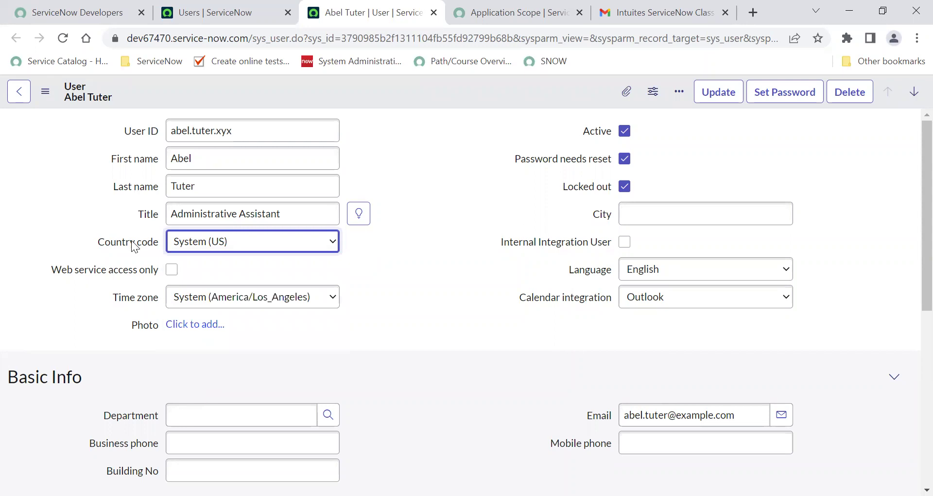
right_click(132, 242)
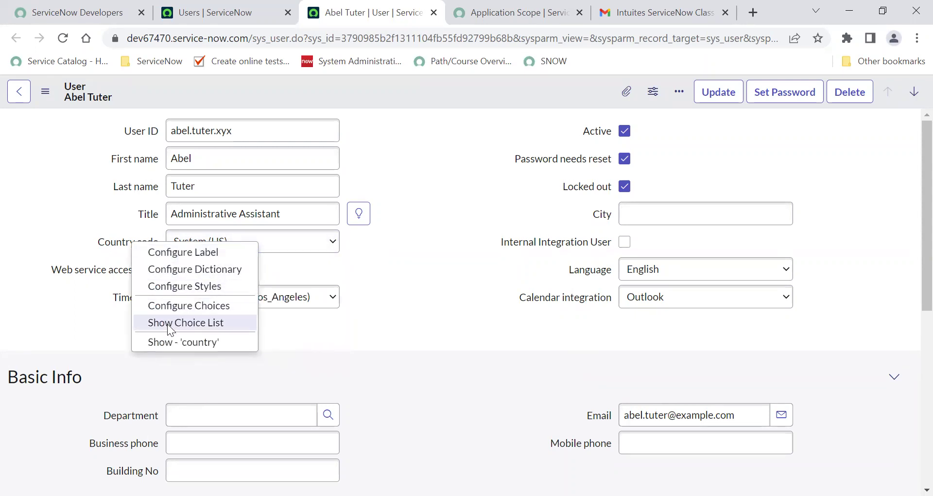
left_click(196, 304)
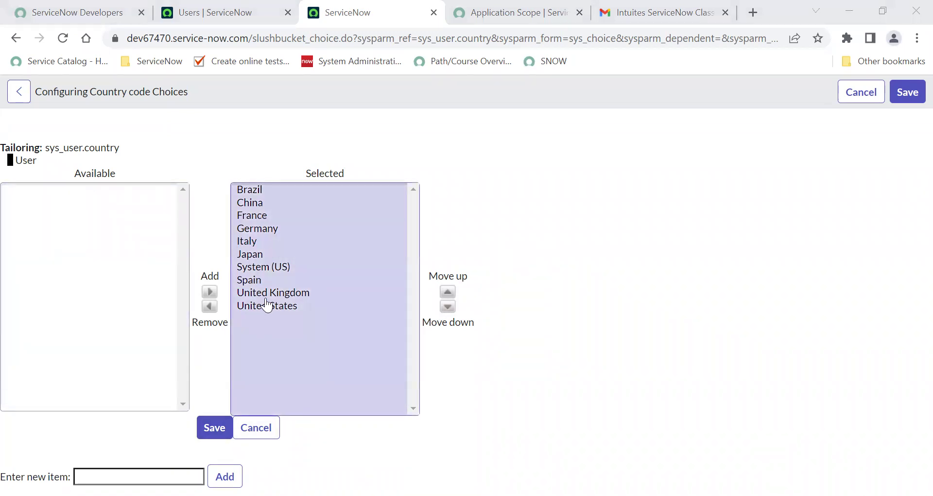
left_click(138, 475)
type("India")
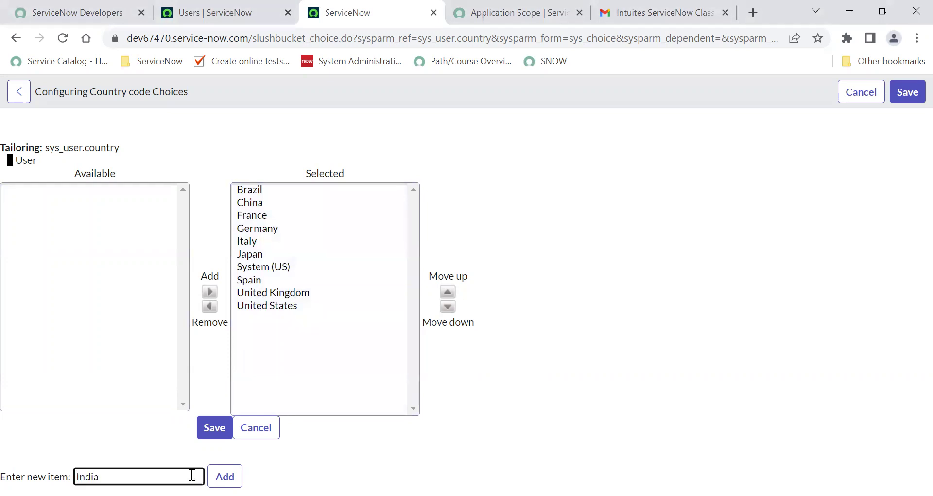
left_click(225, 476)
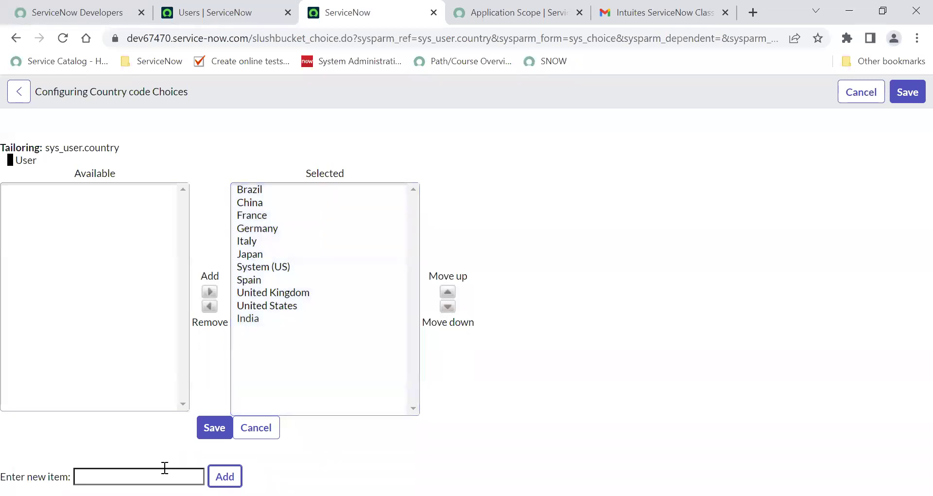
left_click(139, 477)
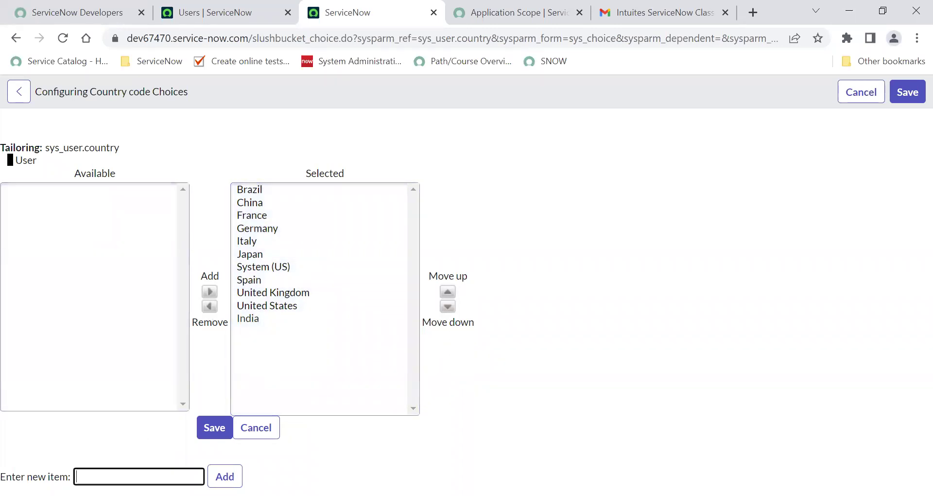
type("Israel")
left_click(224, 476)
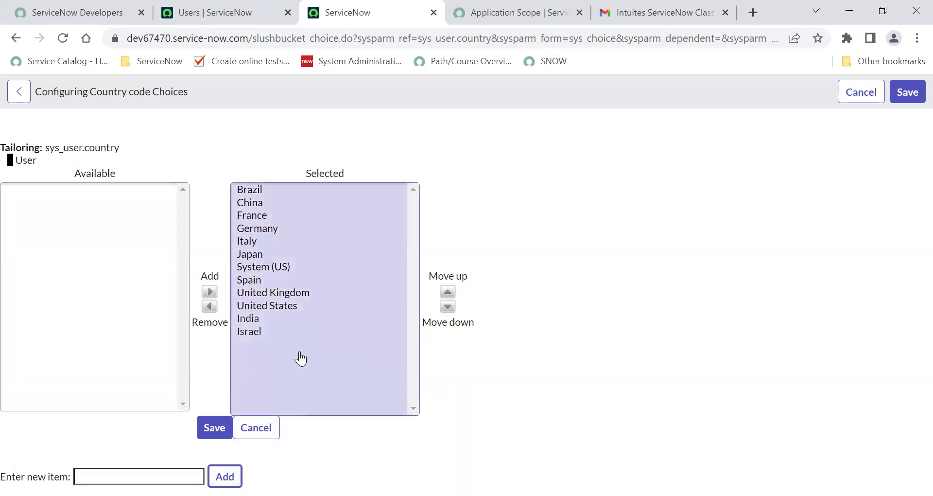
- Move India up in the selected choices so it sits between Germany and Italy
left_click(254, 320)
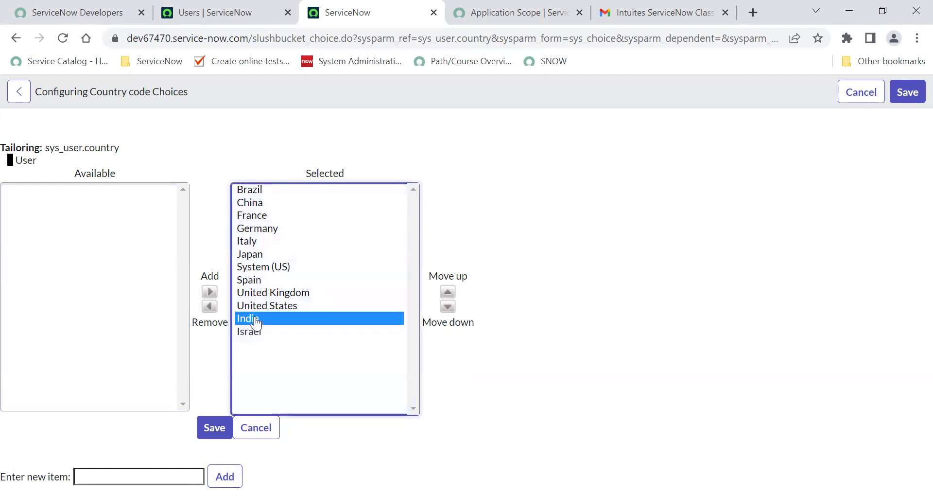
left_click(447, 293)
left_click(447, 293)
left_click(447, 292)
left_click(447, 293)
left_click(447, 293)
left_click(447, 292)
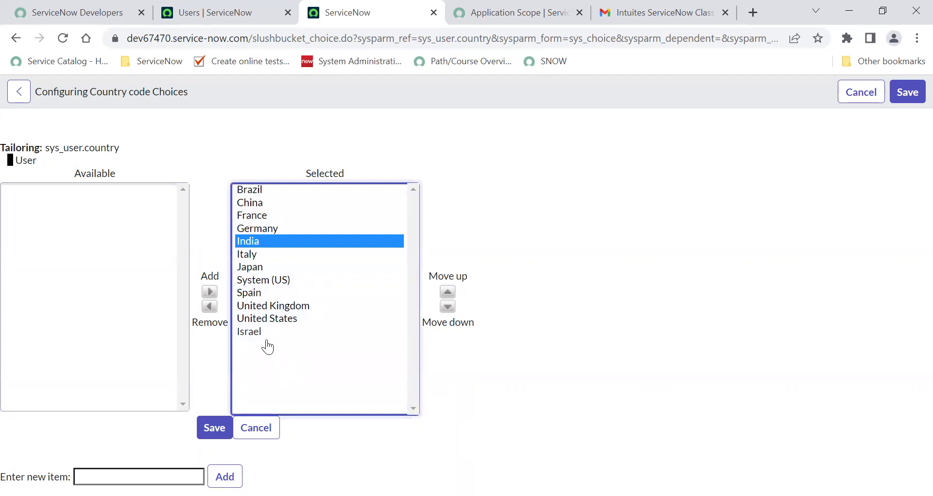
- Move Israel up to directly below India in the selected choices and save the Country code choices
left_click(255, 332)
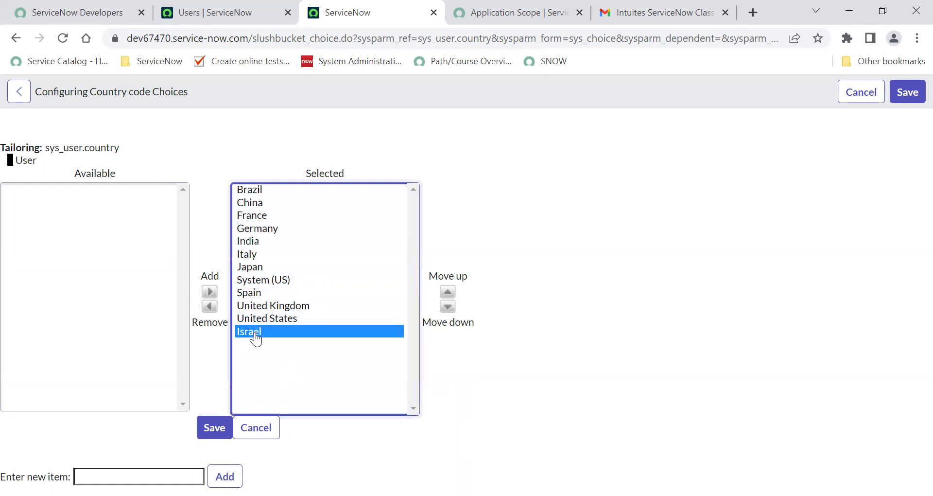
left_click(447, 292)
left_click(447, 293)
left_click(447, 292)
left_click(447, 292)
left_click(448, 292)
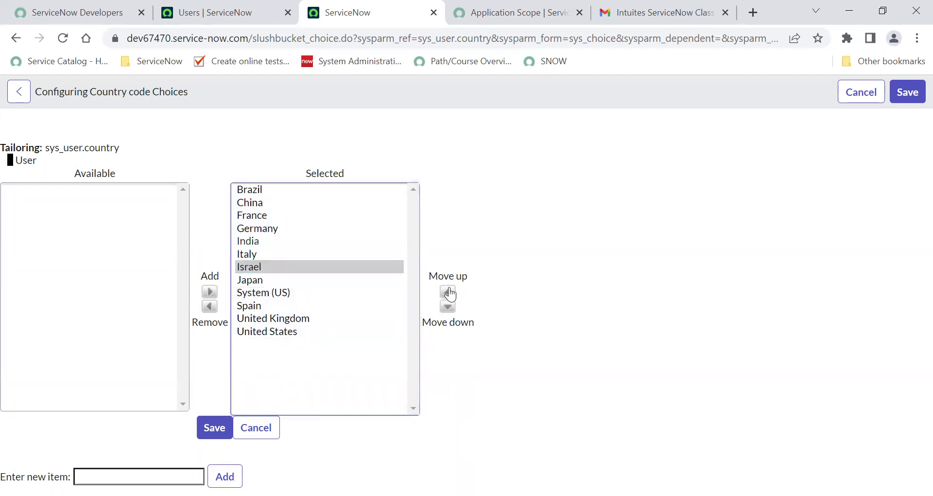
left_click(447, 292)
left_click(261, 281)
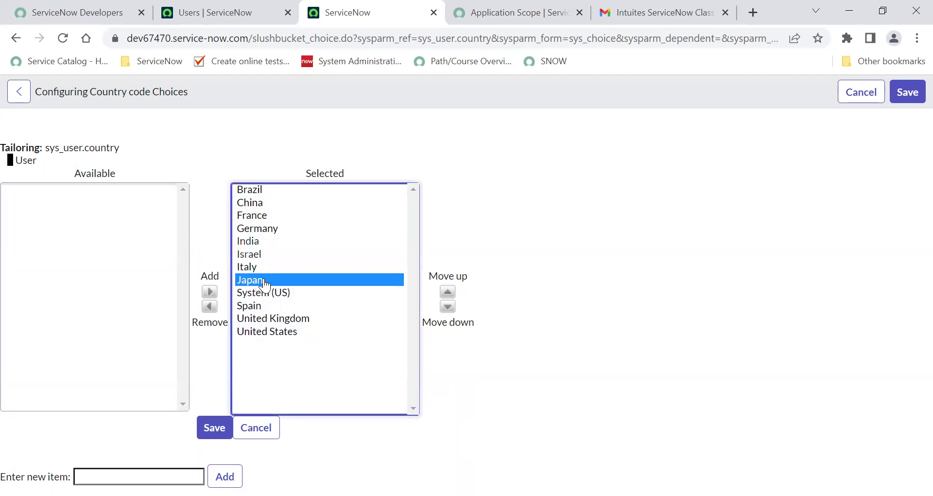
left_click(213, 427)
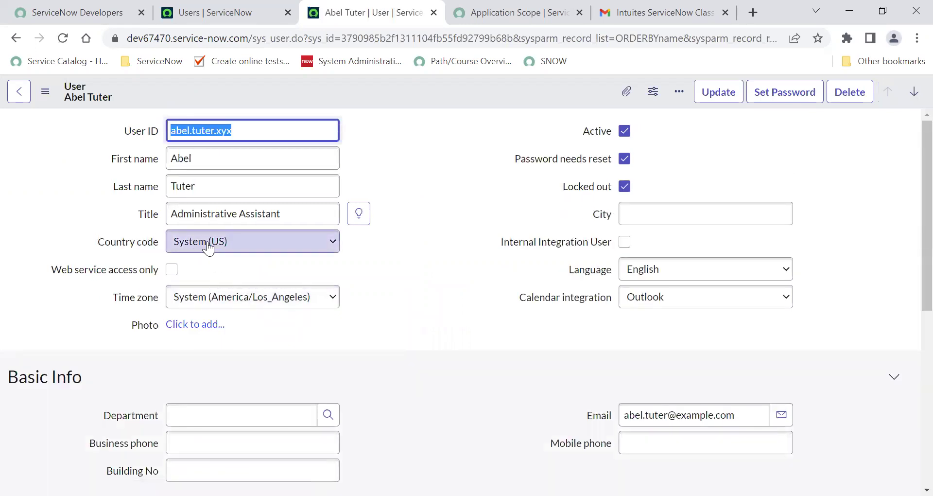
- Check the Country code options, then remove System (US) from the field's selected choices and save
left_click(208, 243)
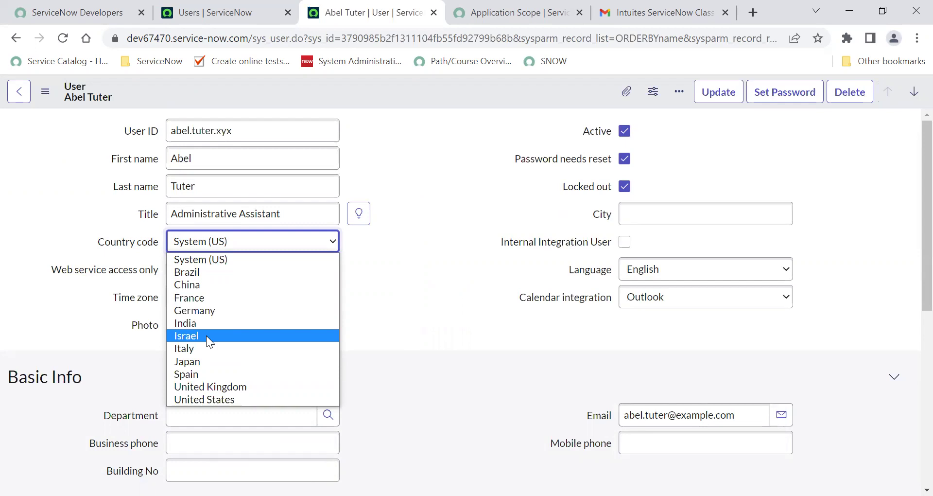
right_click(133, 243)
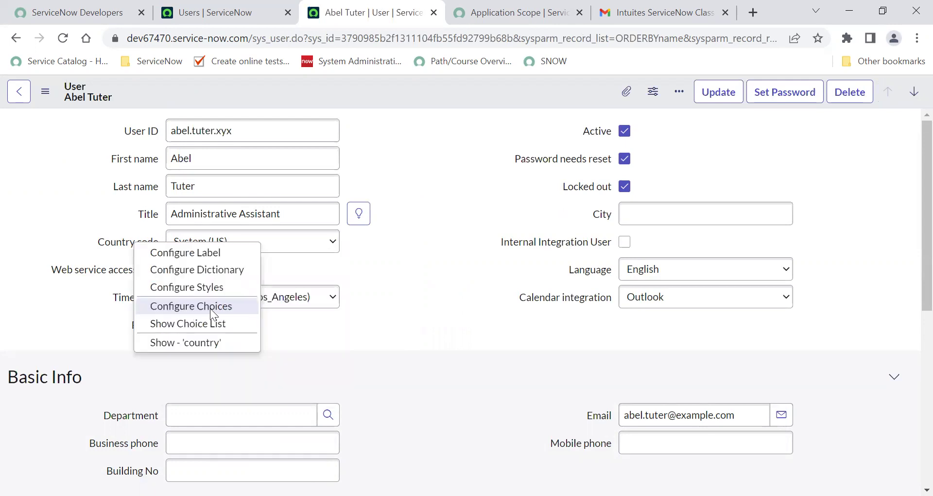
left_click(210, 307)
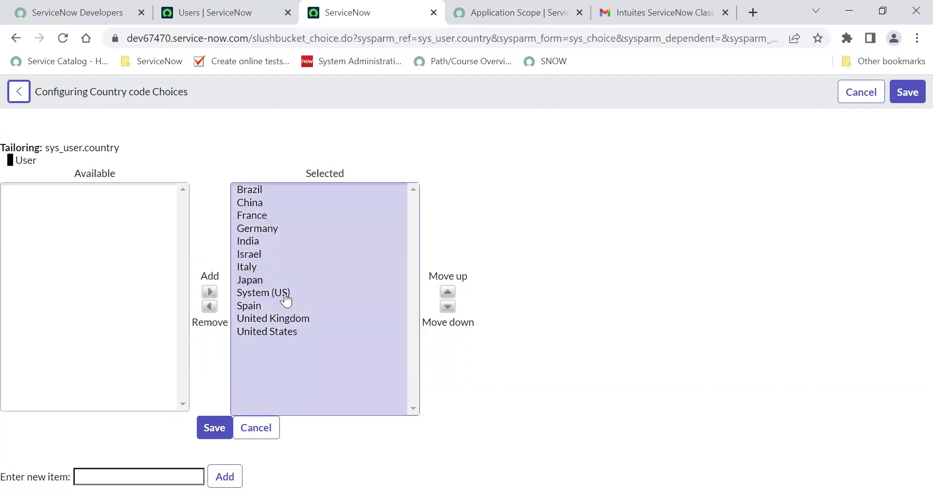
left_click(269, 294)
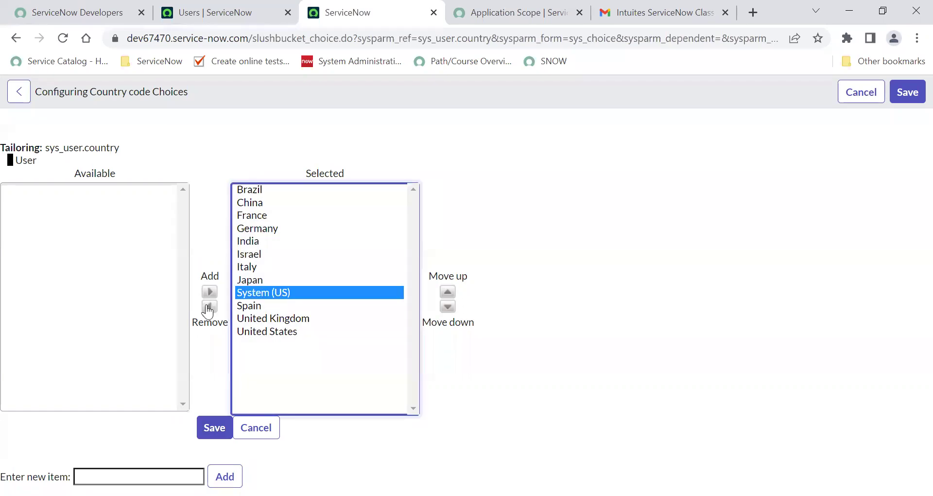
double_click(244, 294)
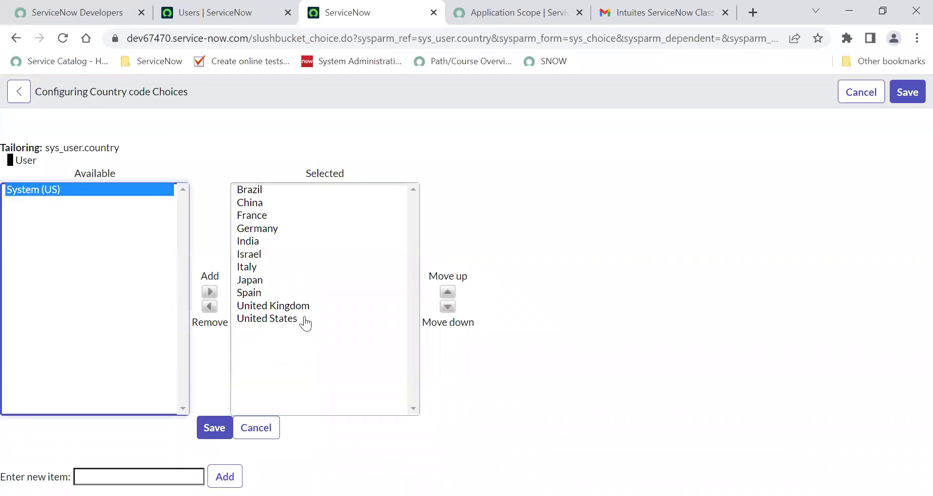
left_click(210, 428)
left_click(210, 428)
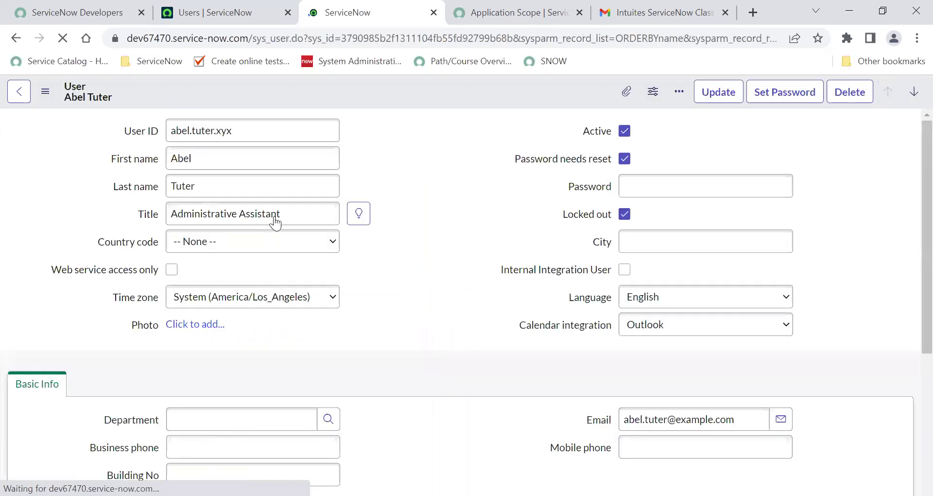
- Review the Country code options on the user form and show the field's choice list
left_click(212, 247)
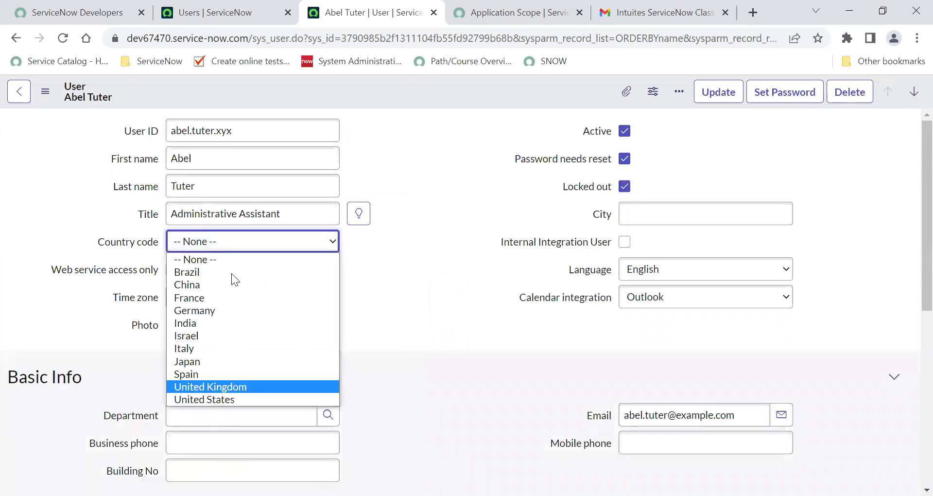
left_click(109, 243)
right_click(110, 243)
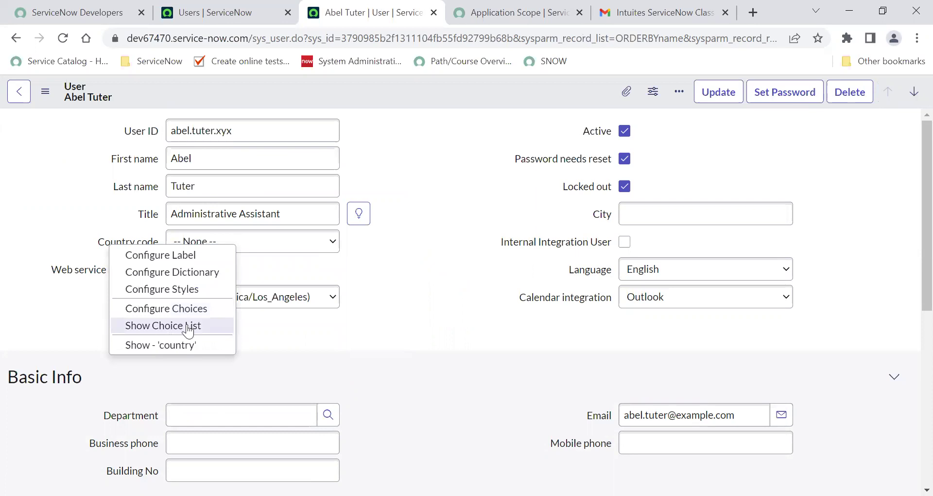
left_click(188, 327)
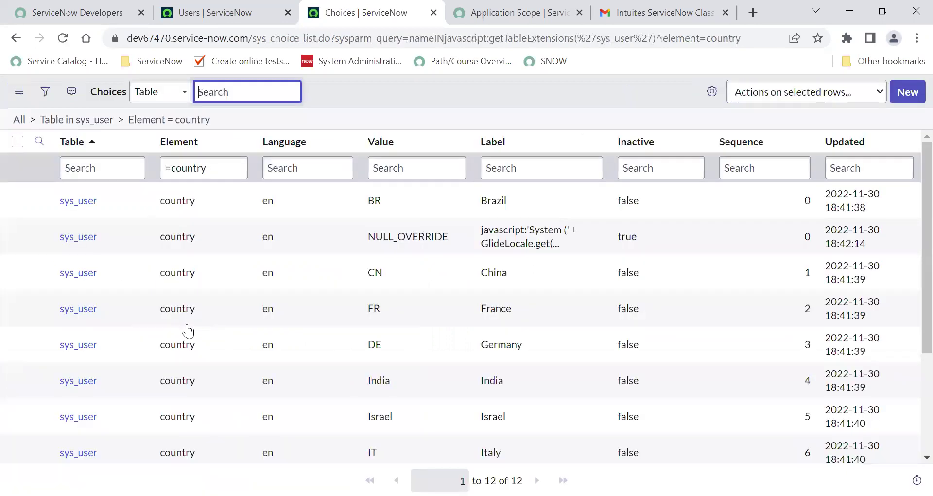
- Examine the choice table name in the address and the value, label, inactive and sequence entries of the country choices
double_click(274, 38)
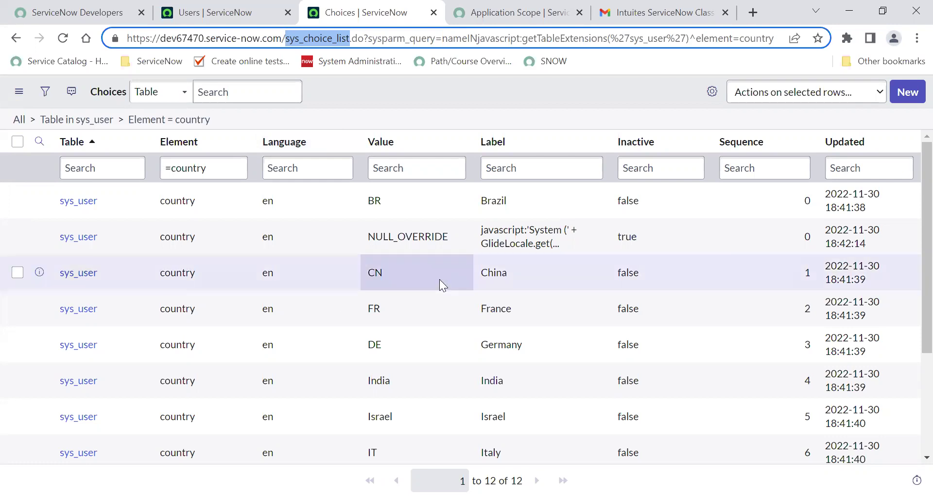
scroll(439, 279, "down", 3)
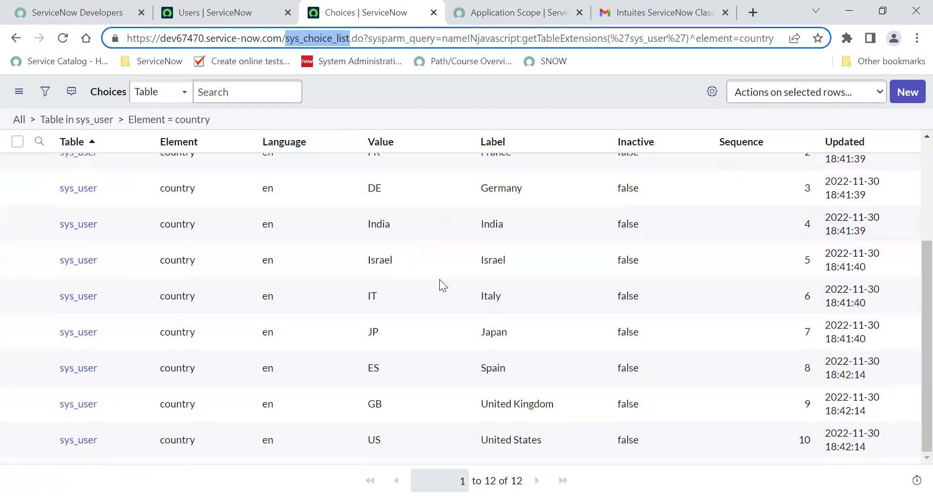
scroll(440, 279, "up", 3)
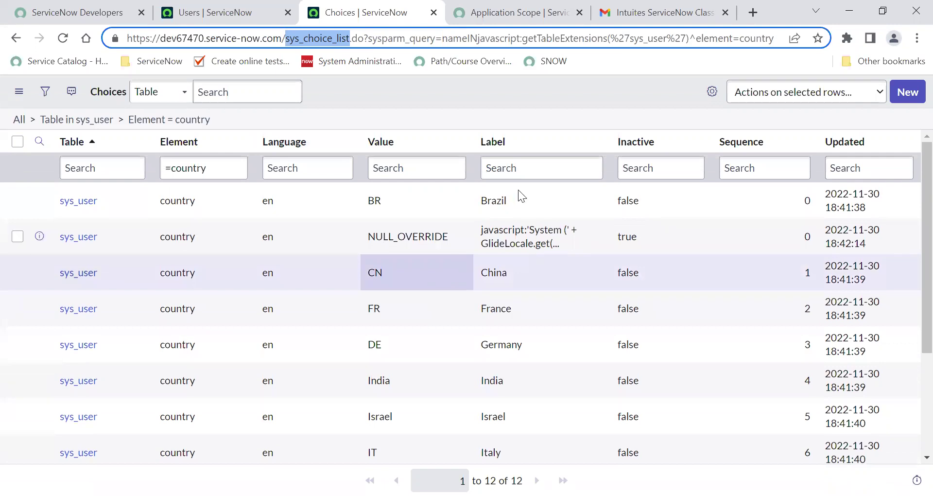
scroll(543, 389, "down", 3)
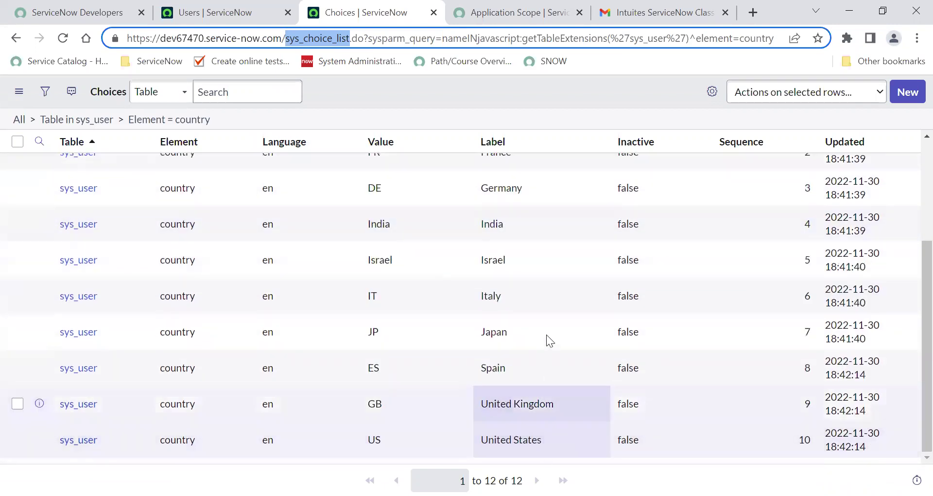
scroll(546, 334, "up", 1)
scroll(546, 334, "up", 2)
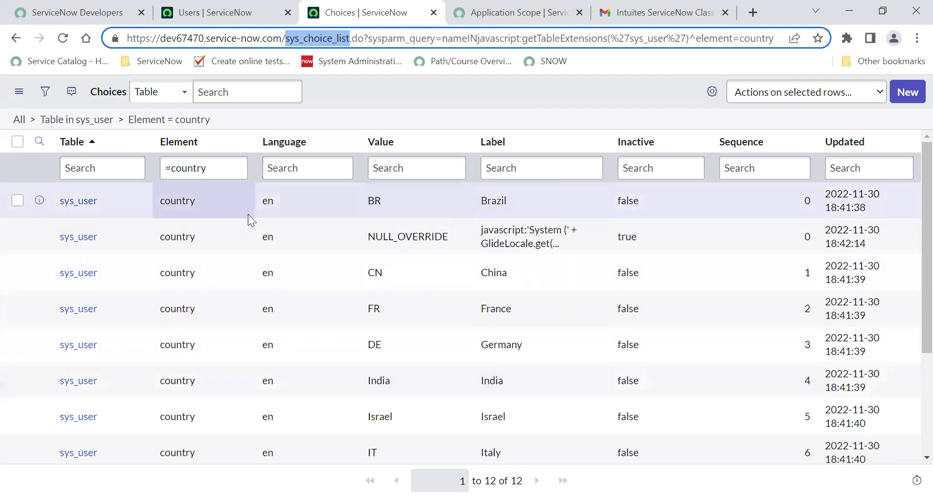
scroll(461, 379, "down", 3)
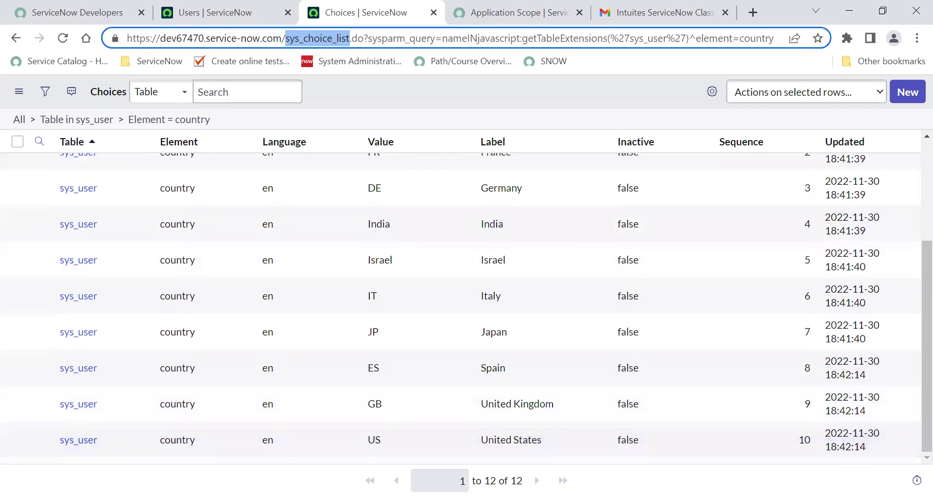
- Review the country choice records, close the list column settings unchanged, and open the Brazil choice record in a new tab
key("alt+Tab")
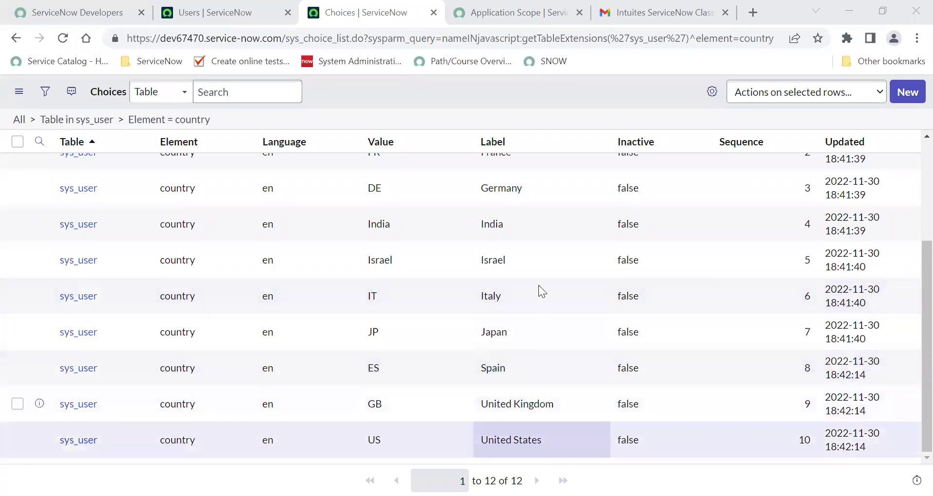
scroll(534, 212, "up", 3)
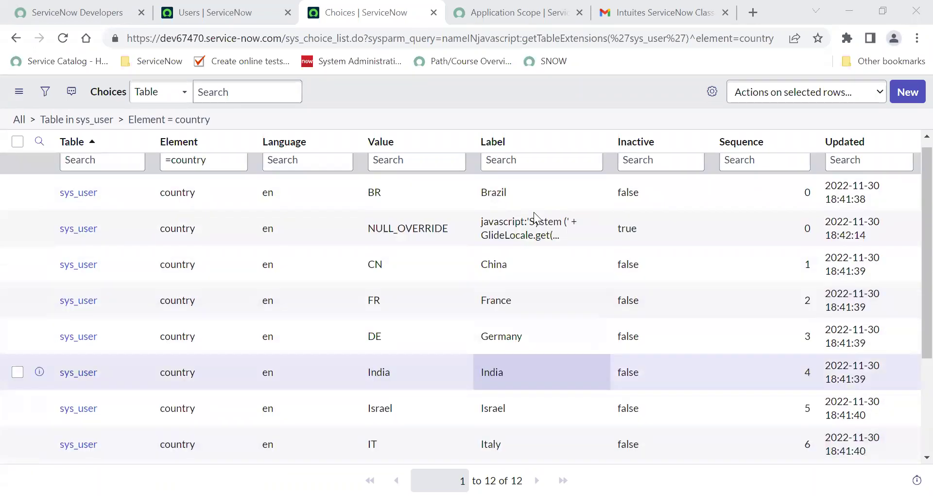
scroll(543, 265, "down", 3)
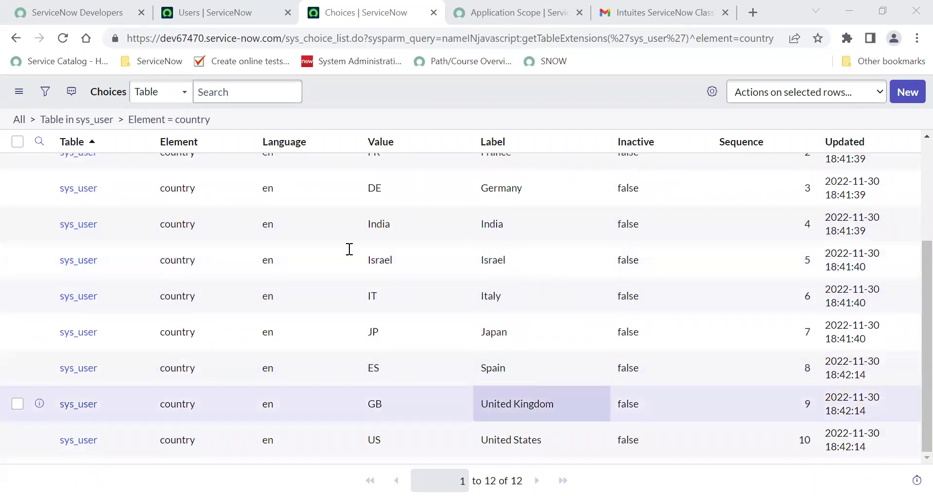
scroll(324, 245, "up", 3)
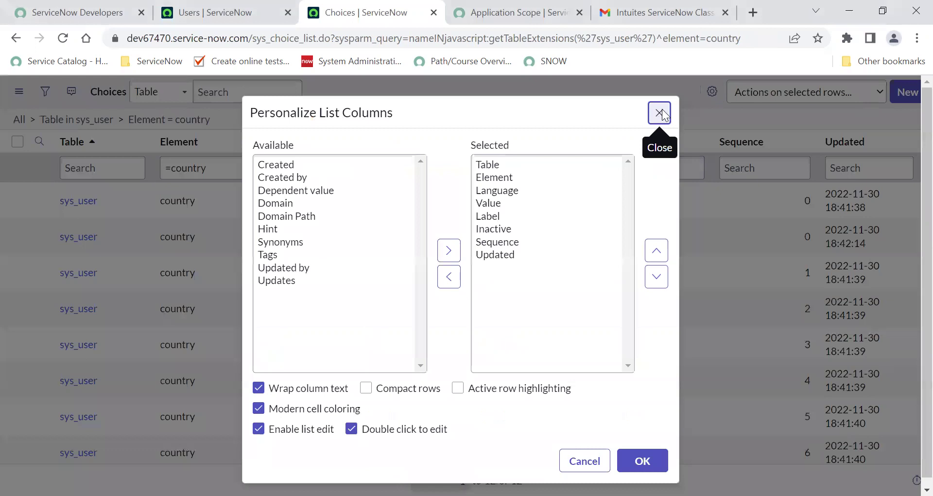
left_click(660, 113)
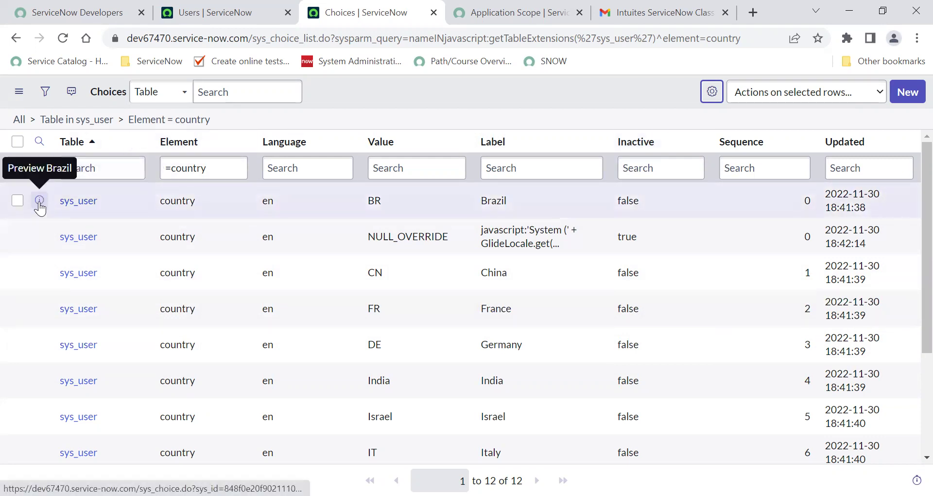
right_click(40, 201)
left_click(73, 213)
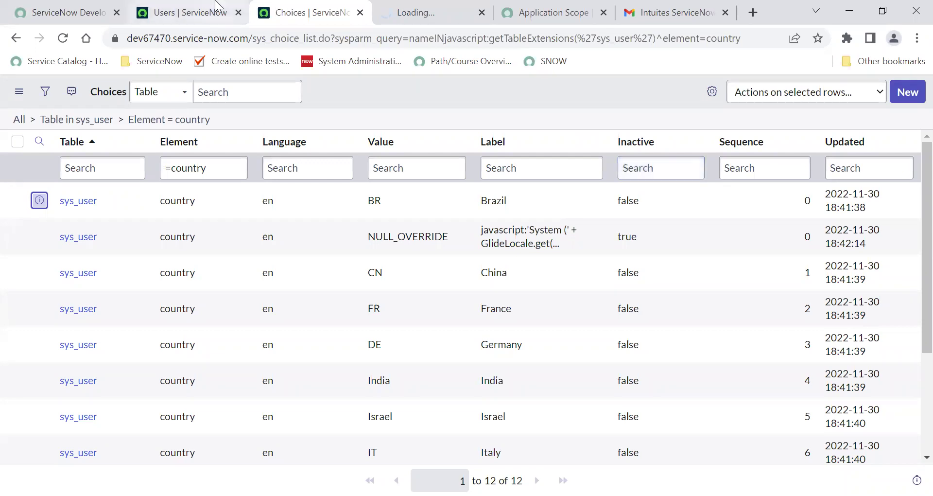
- Set Active to false for the first user in the Users list
left_click(168, 15)
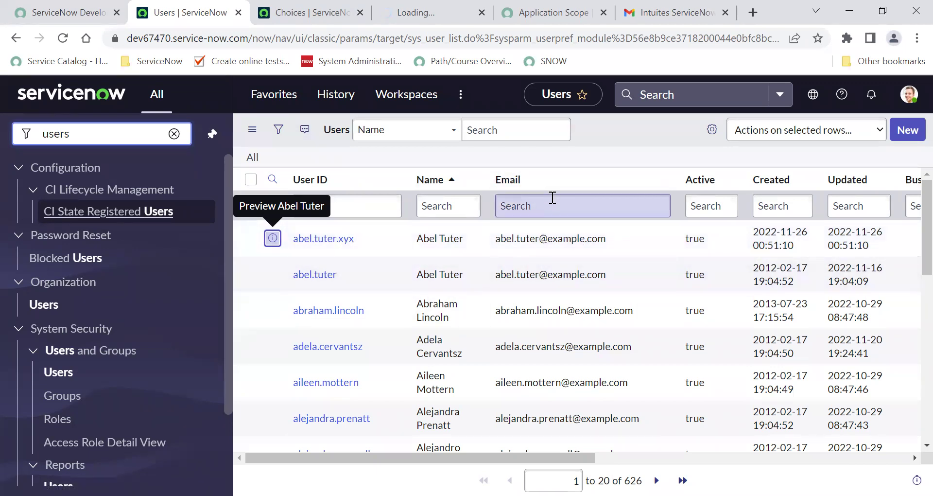
left_click(362, 206)
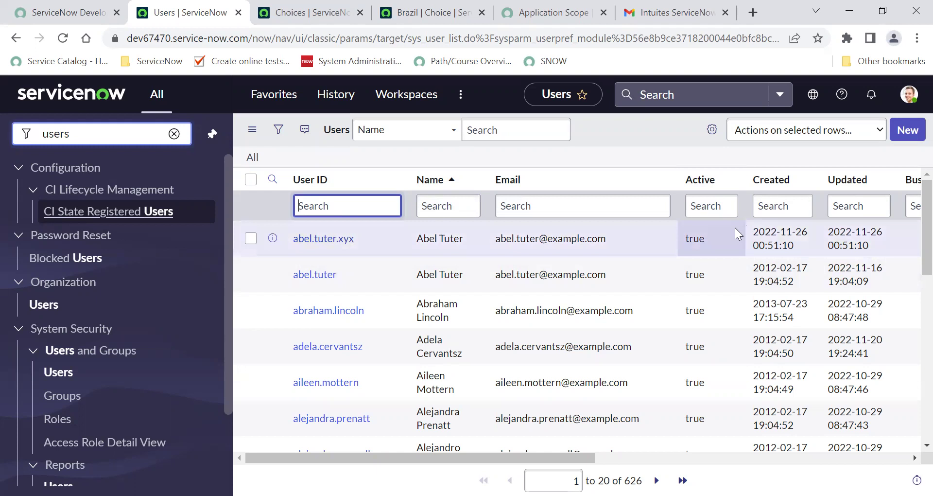
left_click(717, 236)
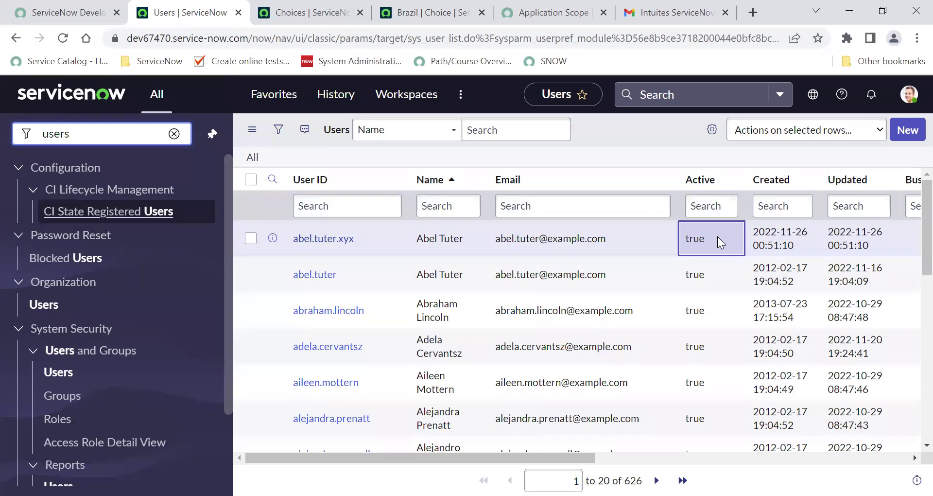
double_click(717, 236)
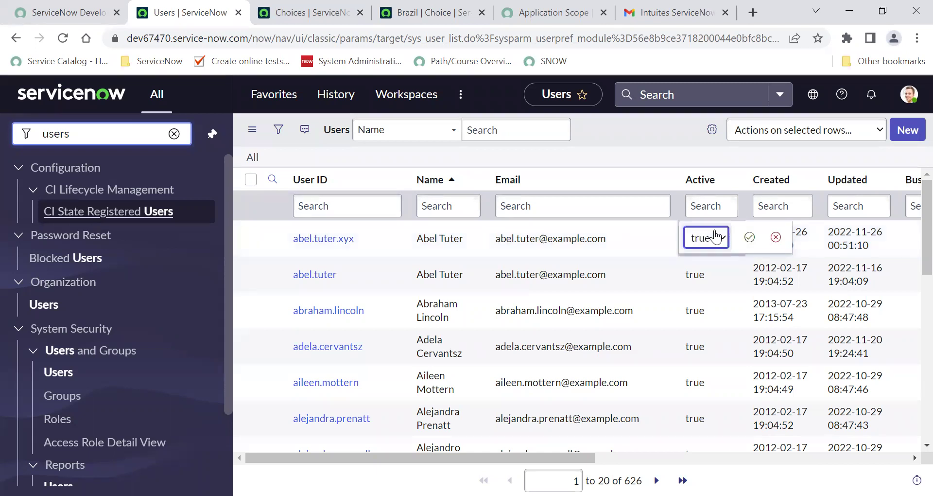
left_click(715, 236)
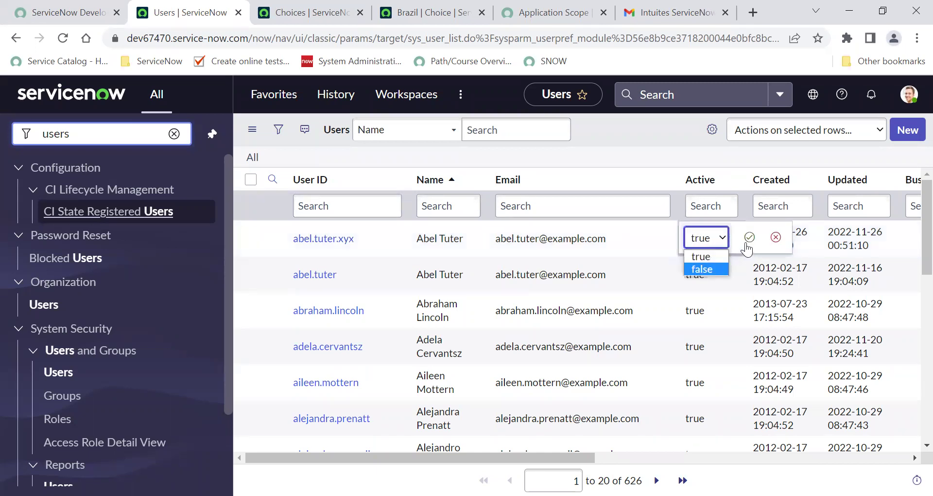
left_click(710, 269)
left_click(749, 237)
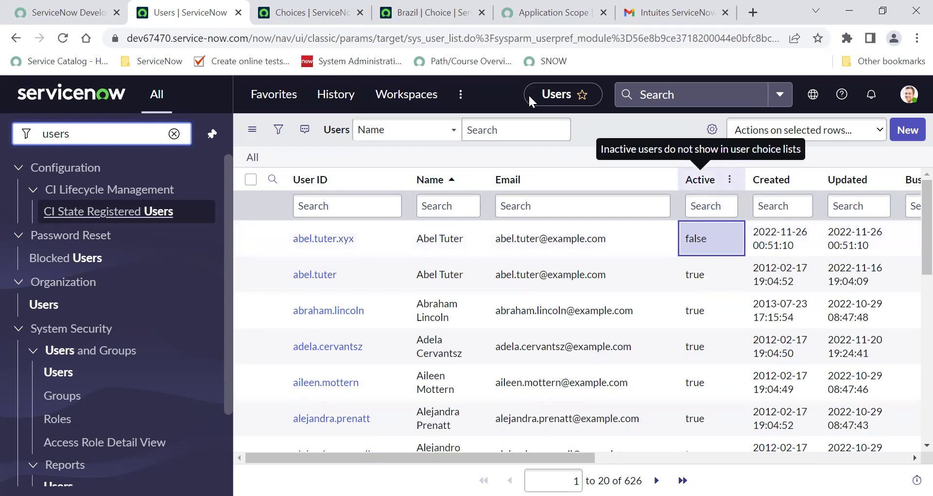
- Compare the Active values in the Users list with the Inactive values of the country choice records
left_click(305, 11)
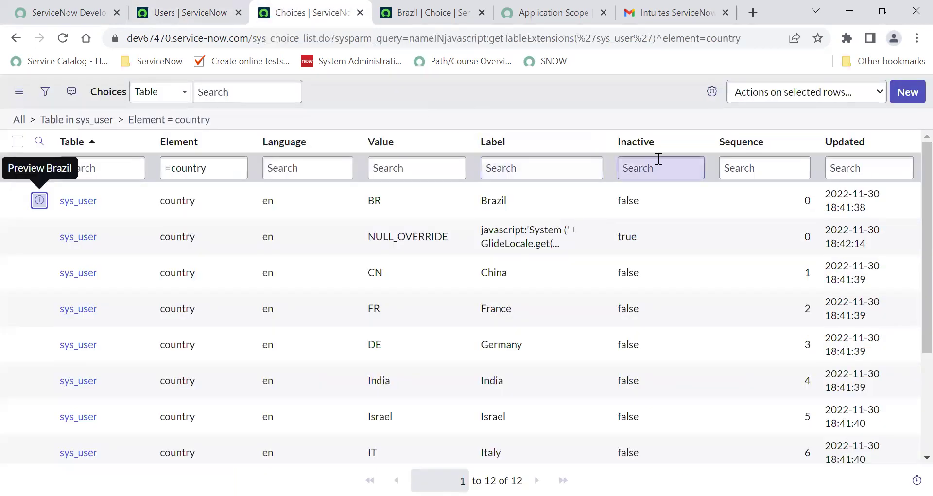
left_click(174, 13)
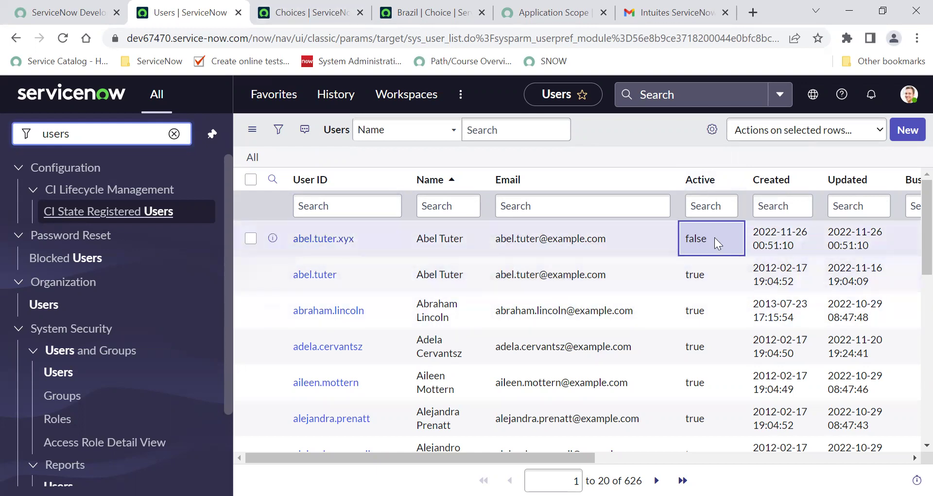
left_click(286, 7)
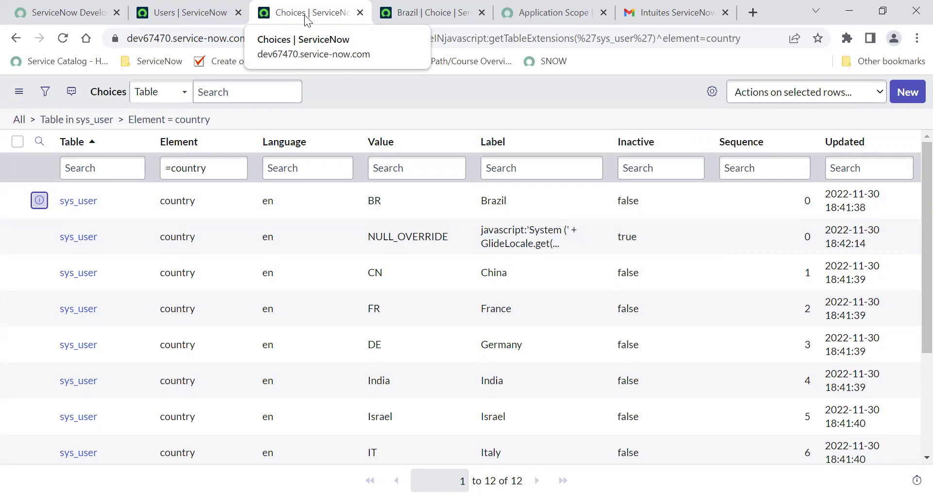
left_click(325, 176)
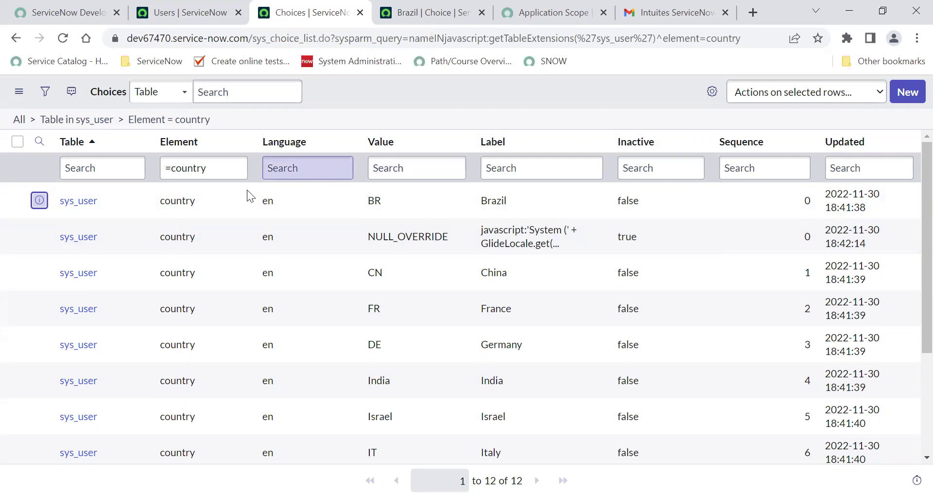
left_click(409, 202)
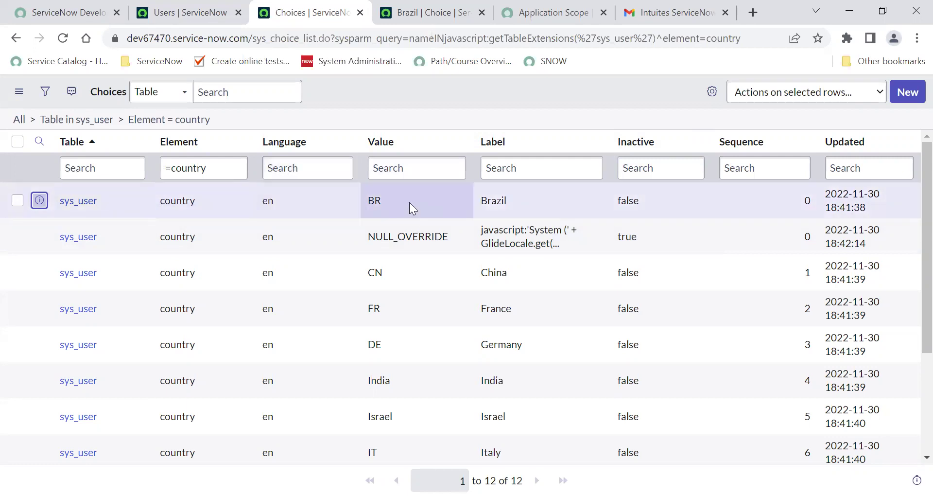
left_click(407, 266)
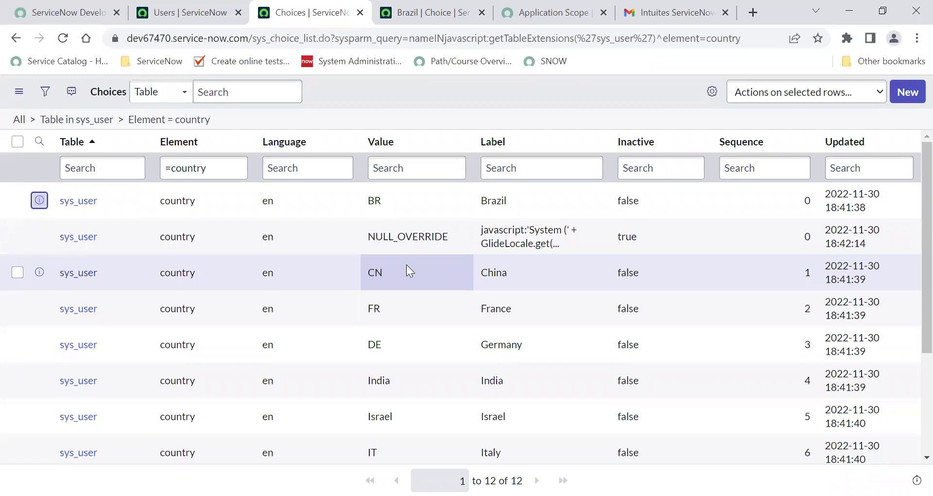
left_click(708, 206)
left_click(665, 245)
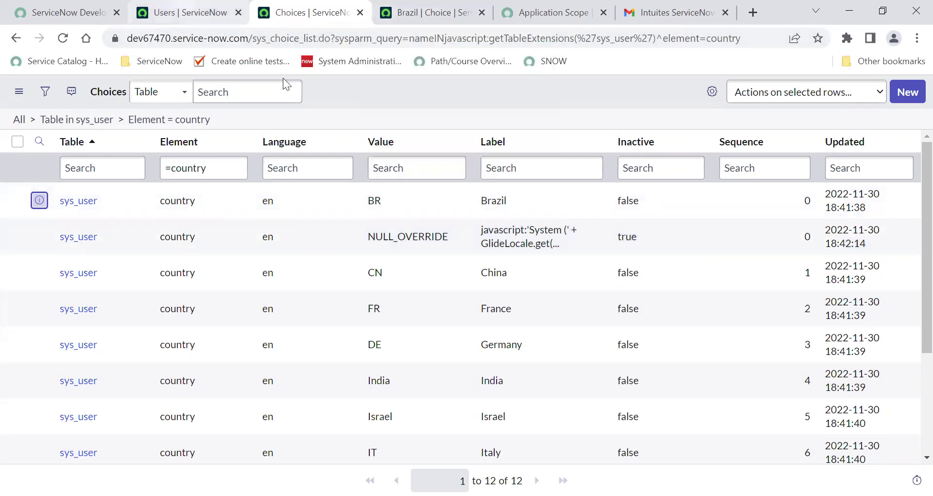
- Open the record of the second user in the Users list in a new tab and switch to it
left_click(187, 7)
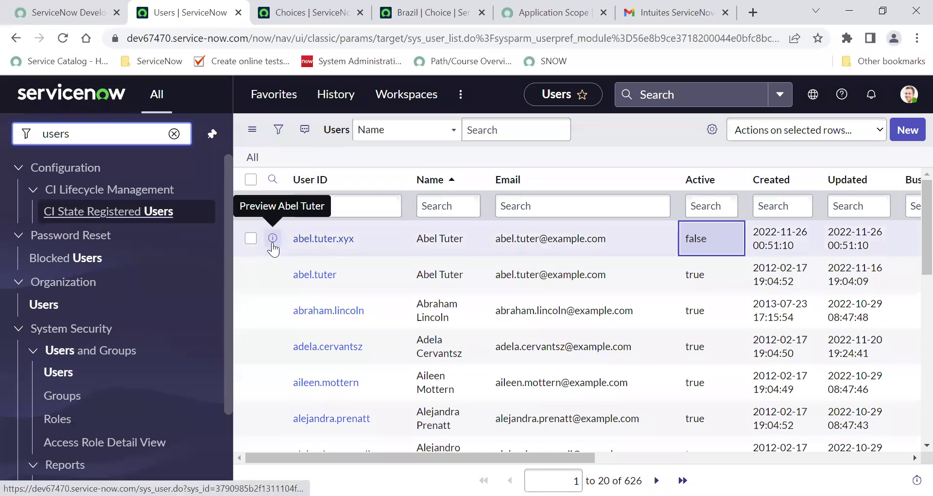
right_click(272, 277)
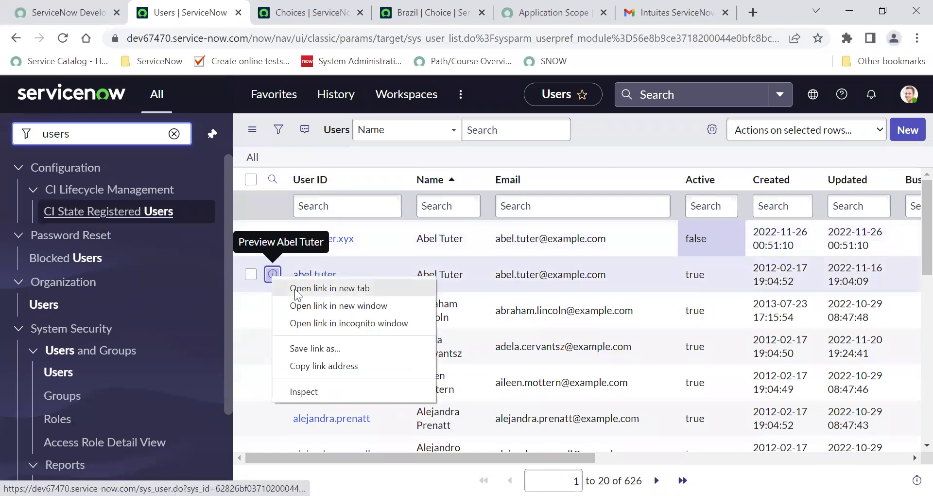
left_click(298, 289)
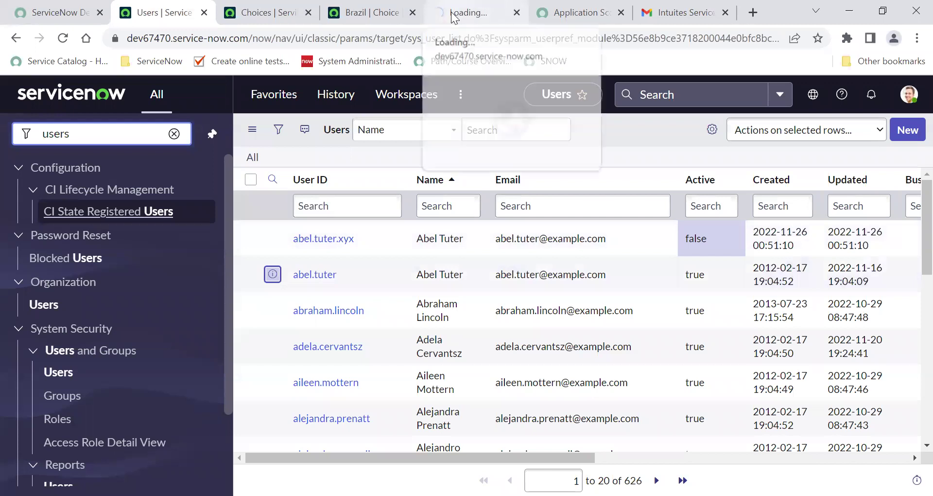
left_click(466, 12)
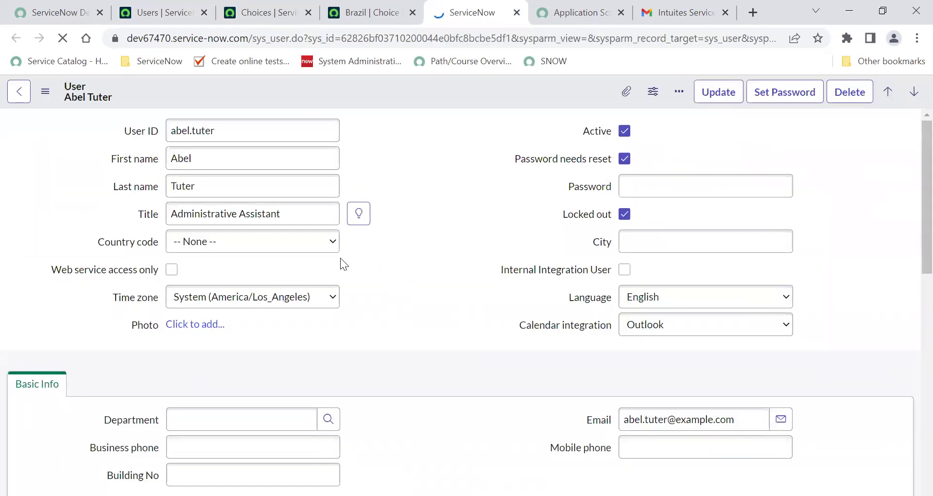
- Set the user's Country code to China and save the record without leaving the form
left_click(248, 243)
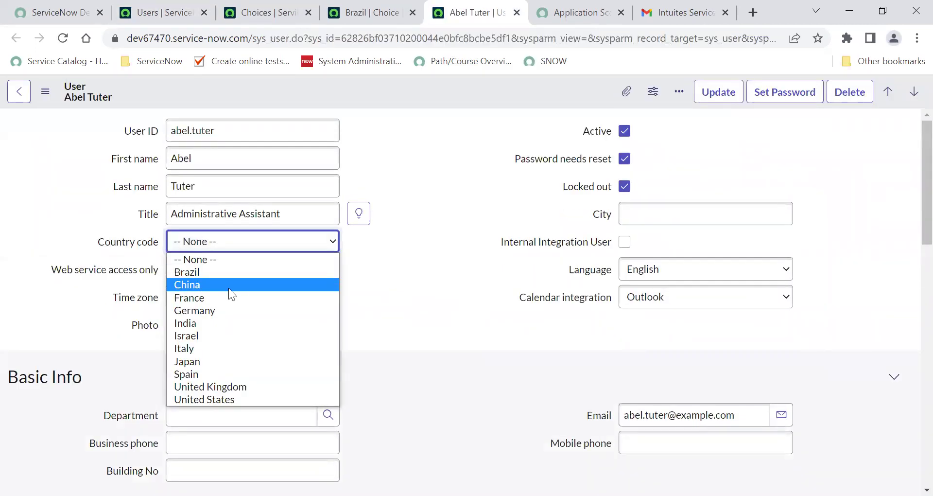
left_click(229, 287)
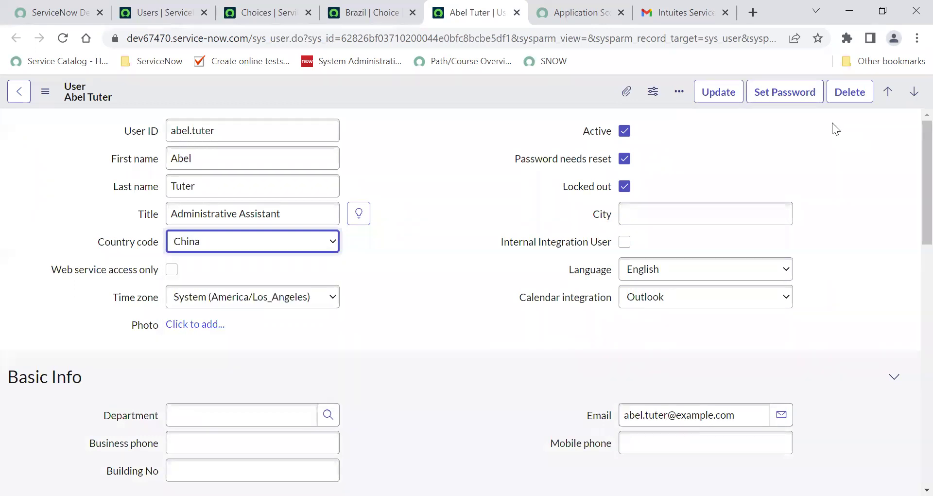
right_click(502, 89)
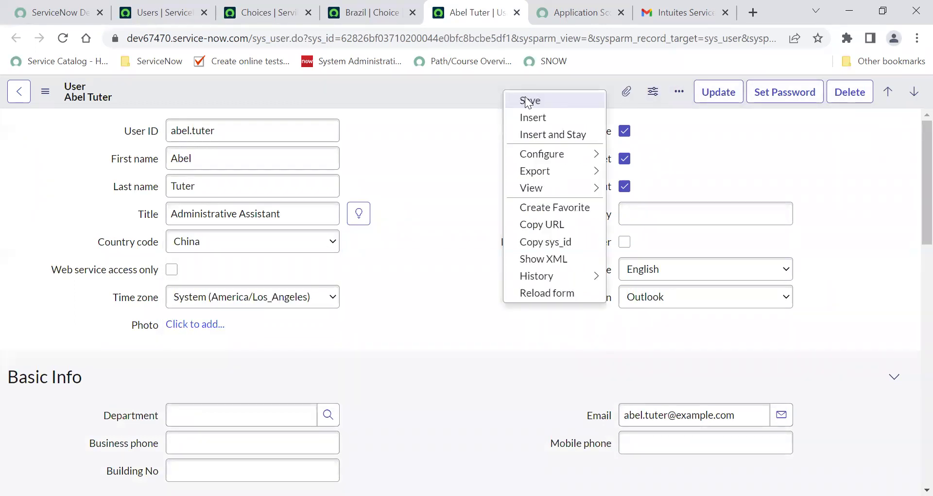
left_click(528, 100)
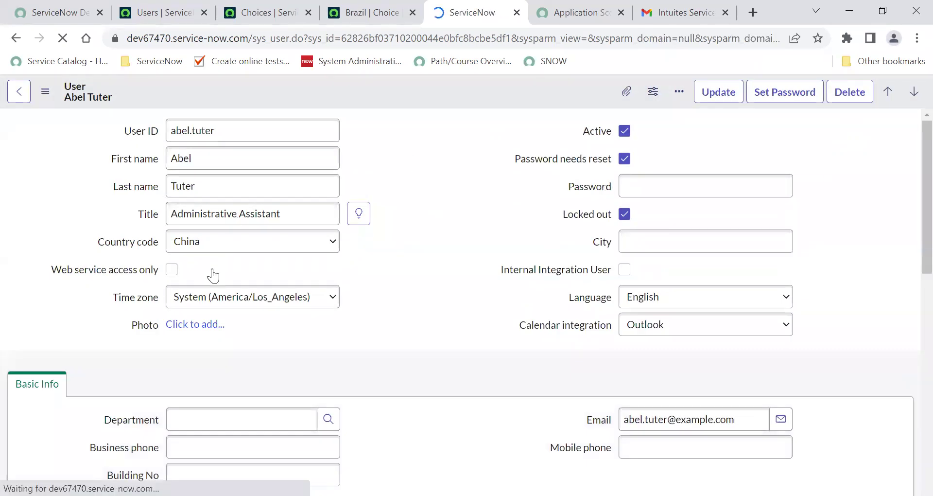
- Delete the China record from the country choices of the sys_user table
left_click(351, 14)
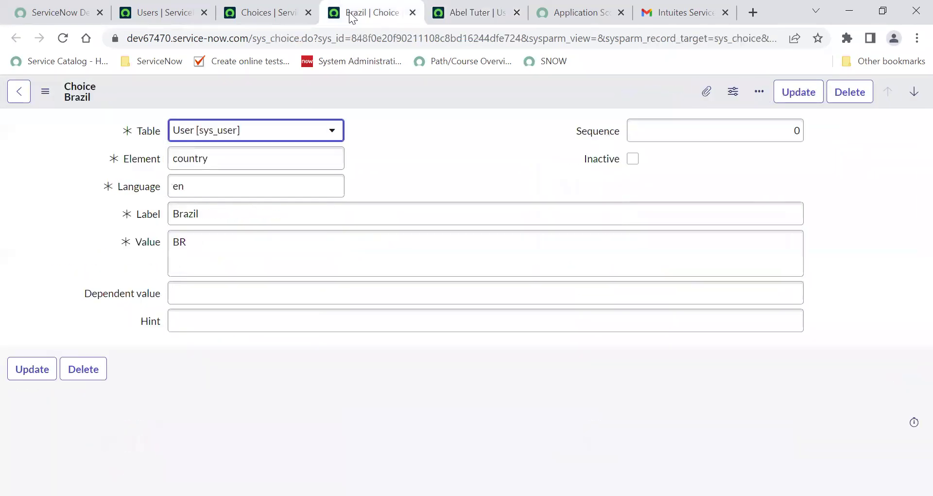
left_click(285, 13)
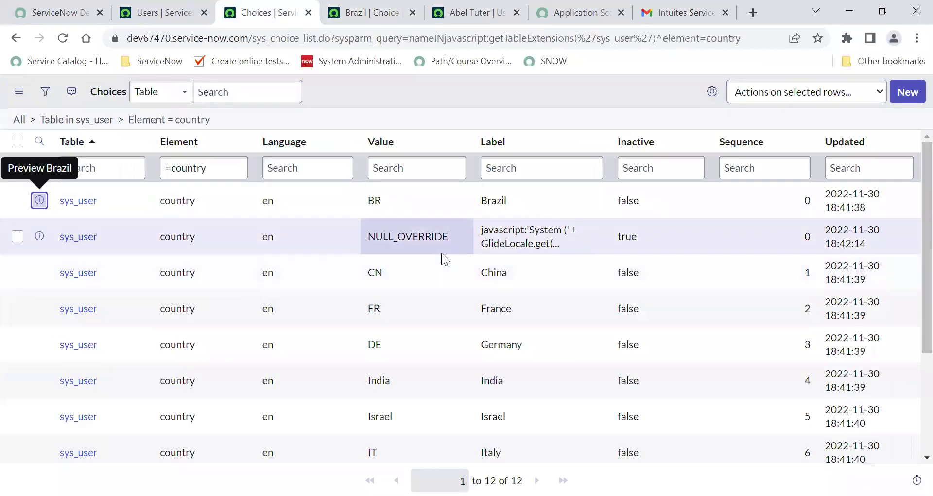
left_click(17, 272)
scroll(226, 287, "down", 3)
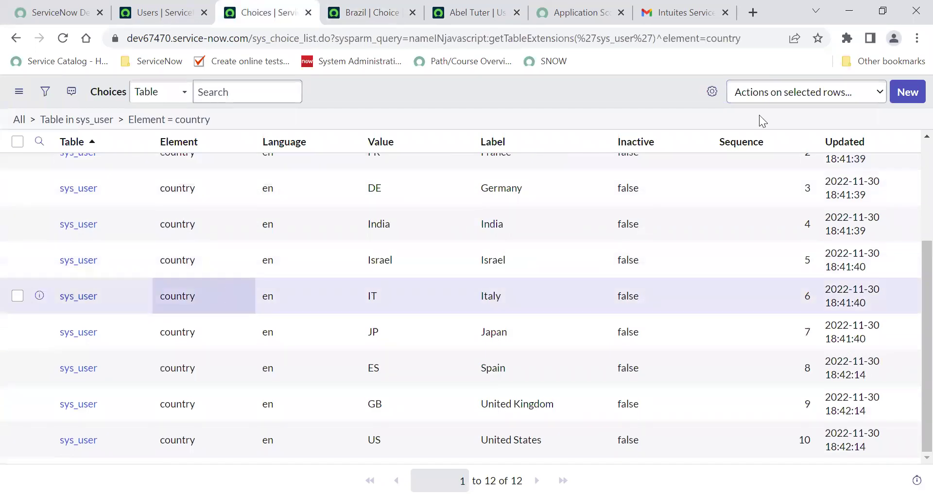
left_click(867, 97)
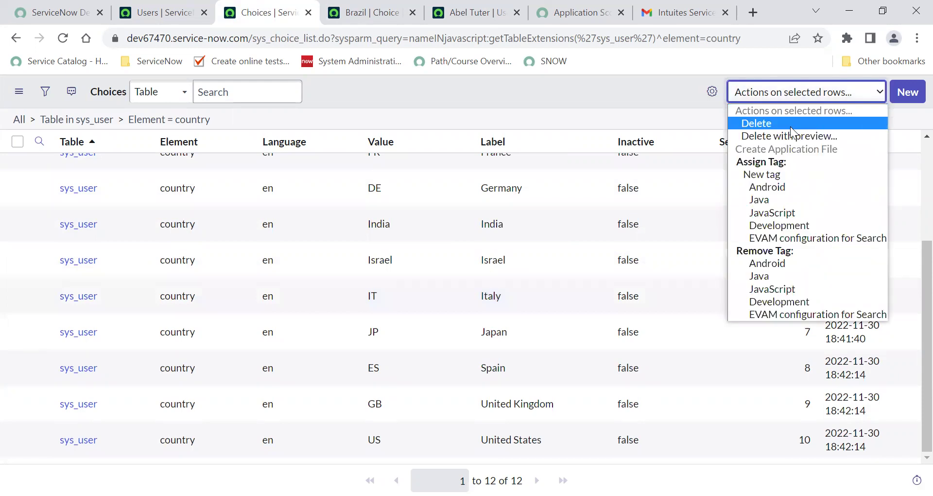
left_click(791, 124)
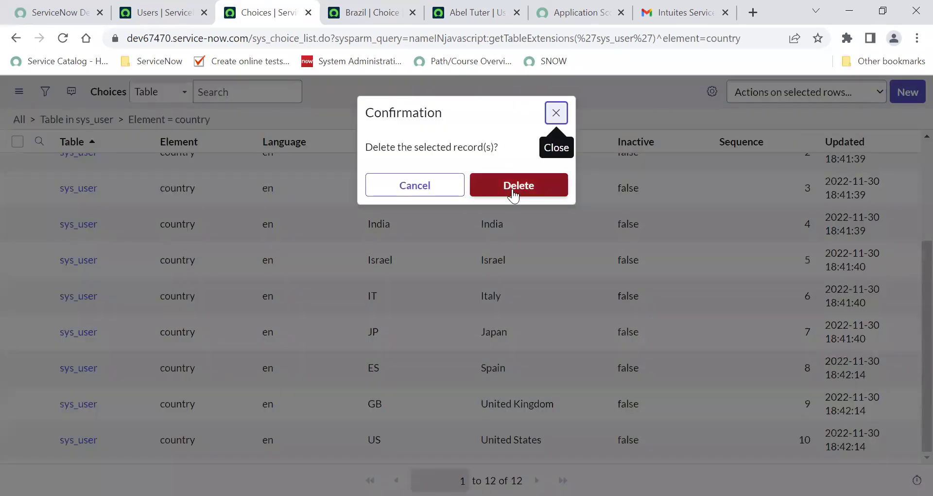
left_click(514, 193)
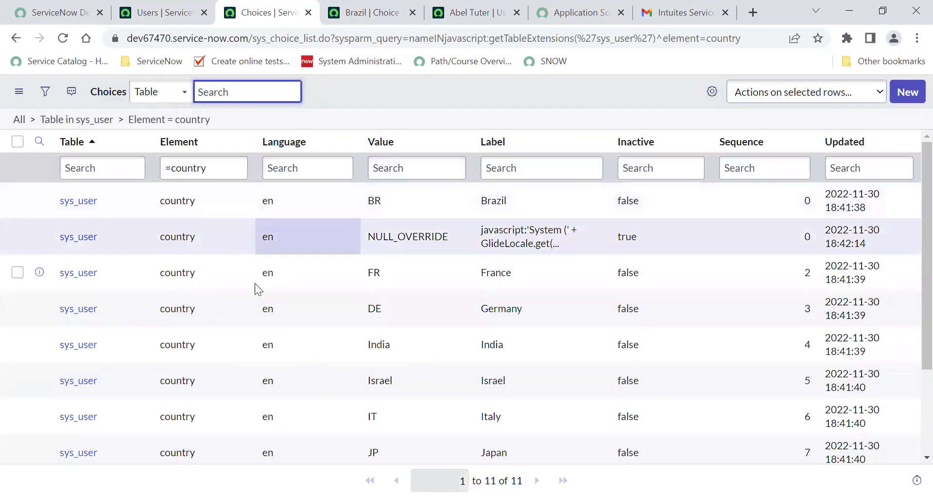
- Review the remaining country choices and check the Country code on the open user record
scroll(424, 293, "down", 3)
scroll(424, 292, "up", 2)
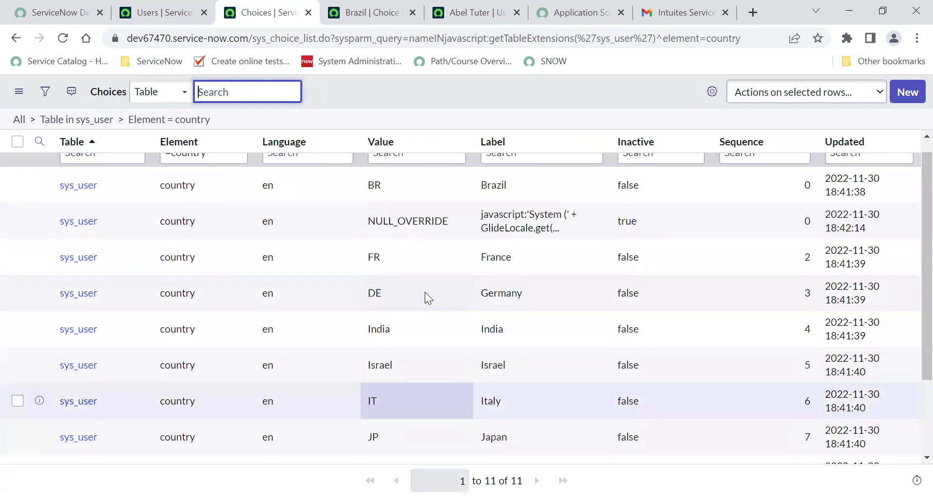
left_click(473, 13)
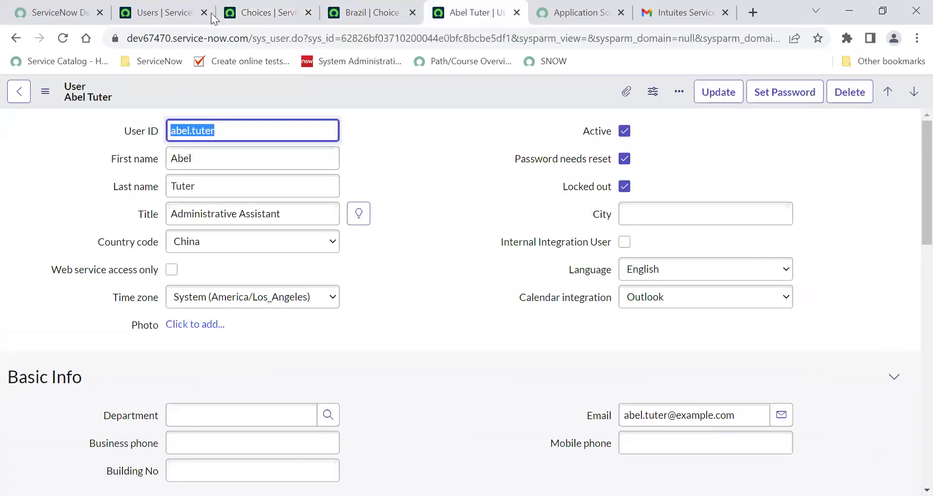
- Reload the user record and compare its Country code options with the value and label of the Brazil choice record
left_click(60, 40)
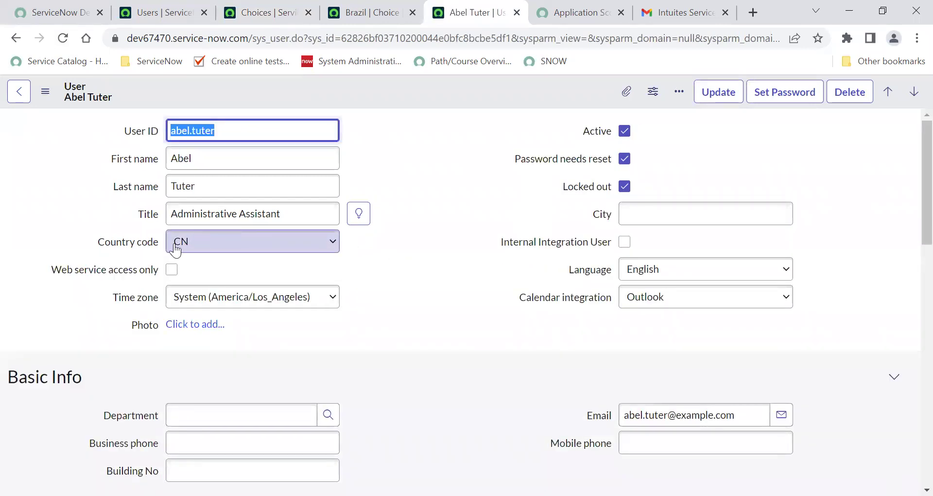
left_click(206, 245)
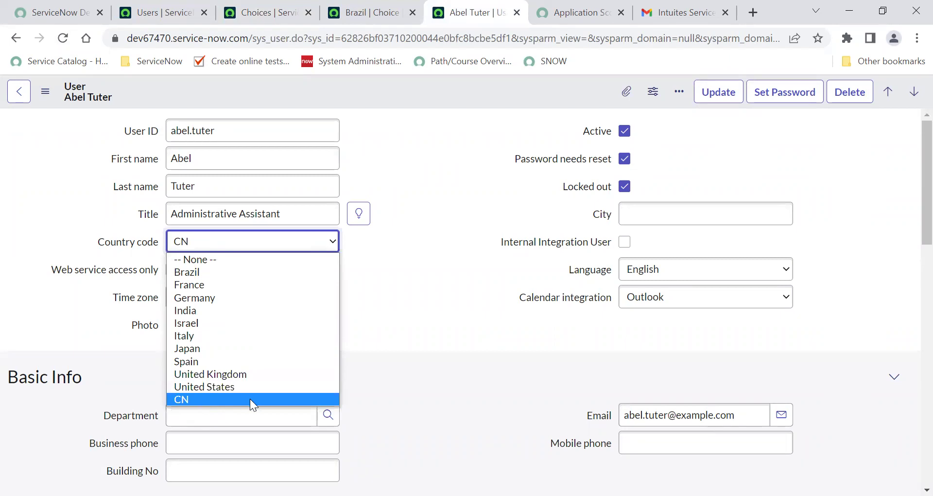
left_click(353, 17)
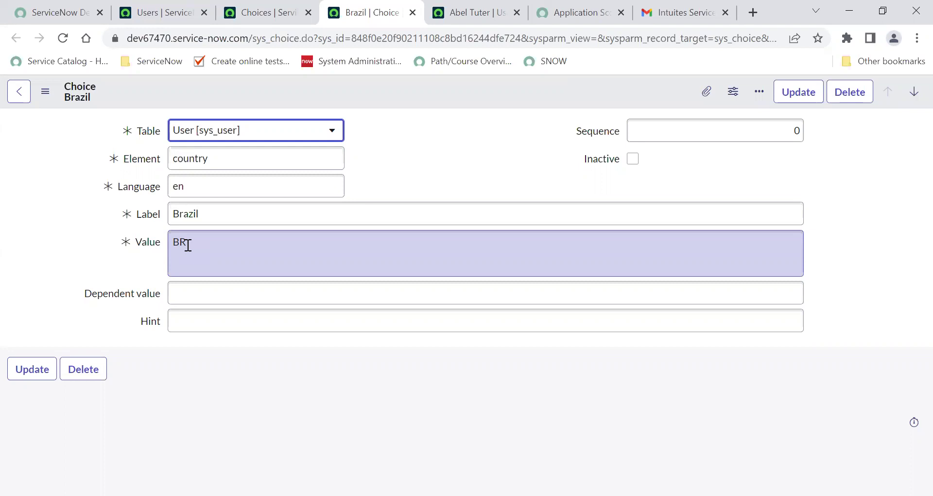
double_click(188, 244)
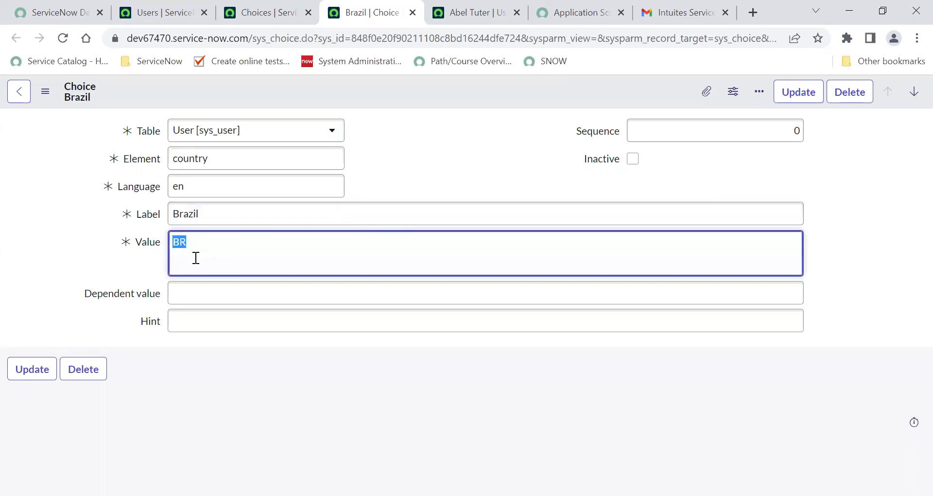
double_click(253, 206)
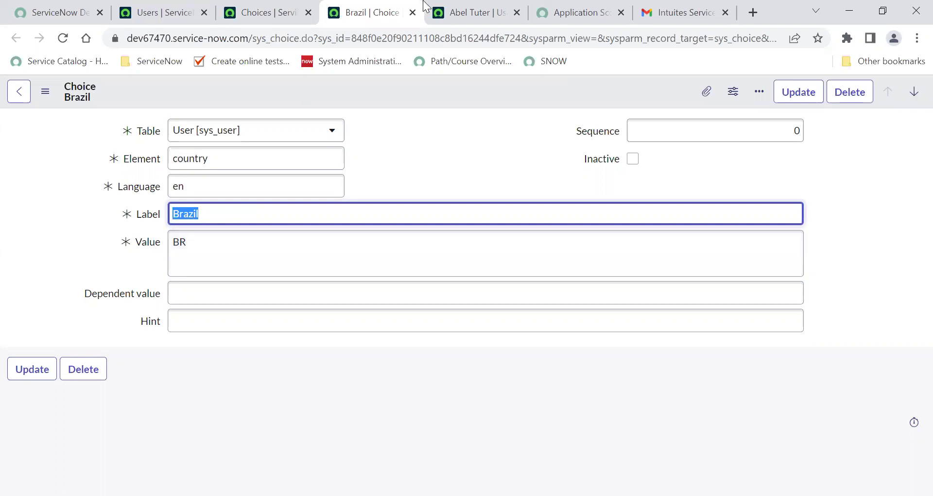
left_click(472, 14)
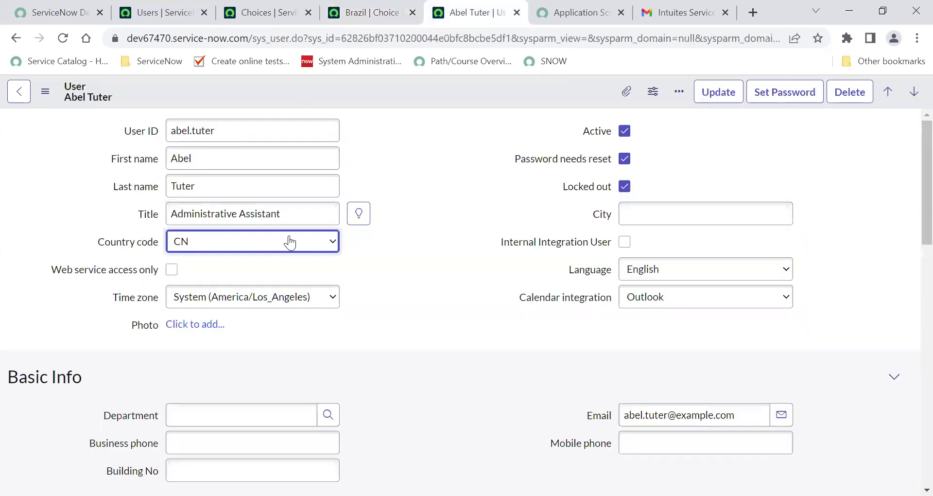
left_click(250, 250)
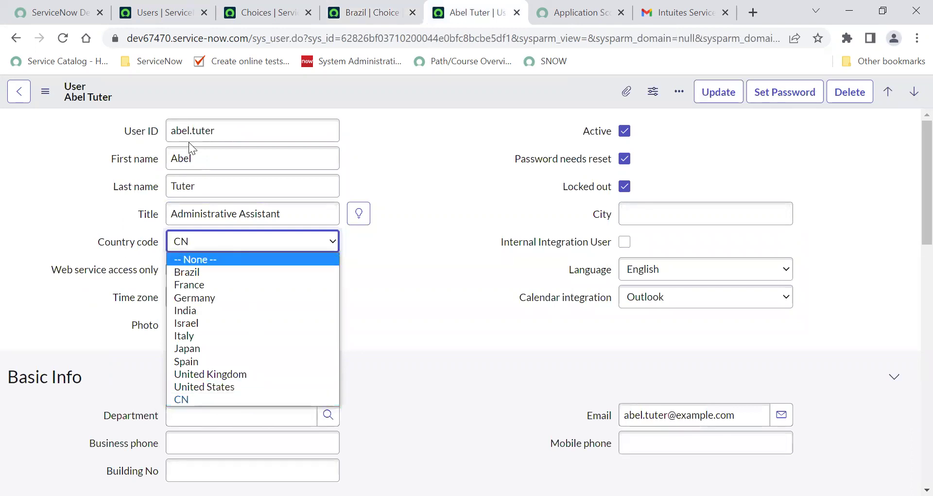
- Compare the country choices list of the sys_user table with the Country code options on the user record
left_click(268, 15)
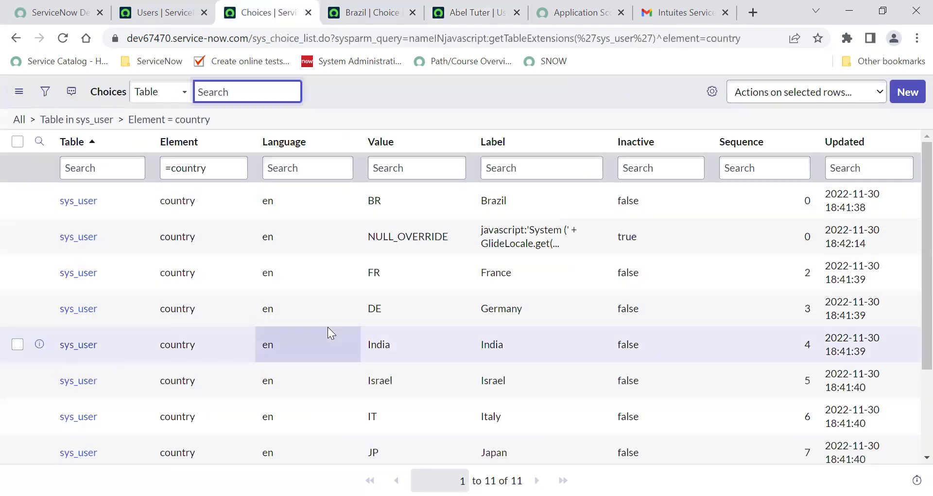
scroll(328, 327, "down", 2)
scroll(327, 327, "up", 3)
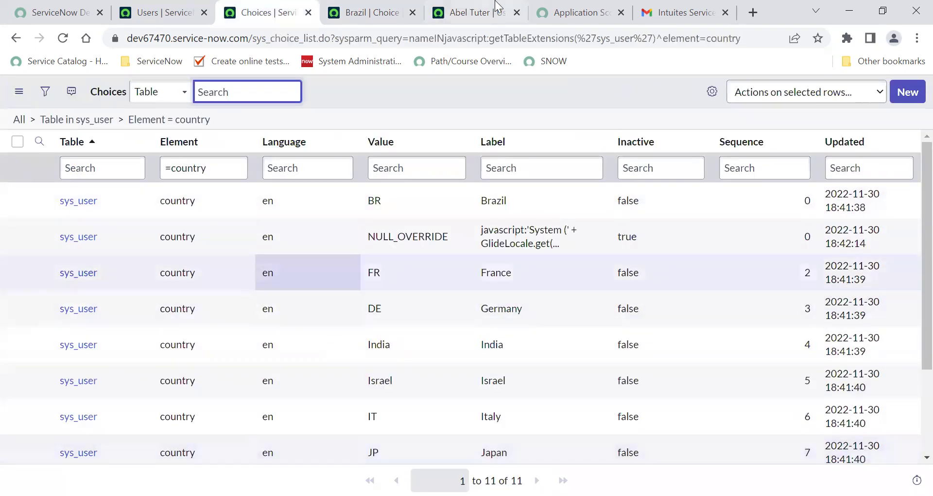
left_click(449, 11)
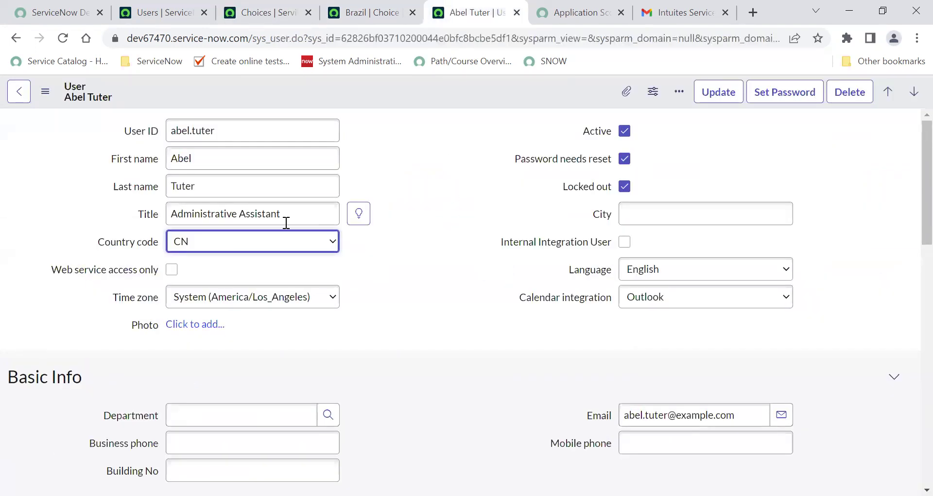
left_click(256, 247)
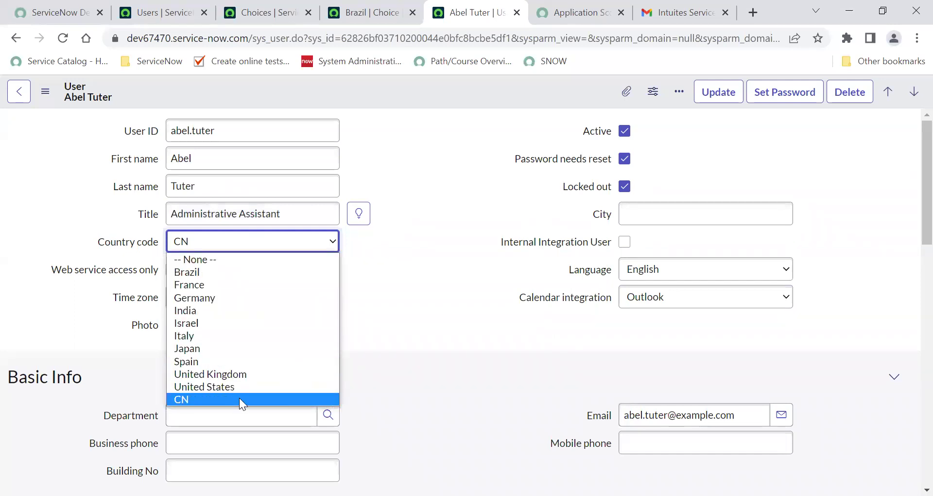
left_click(256, 6)
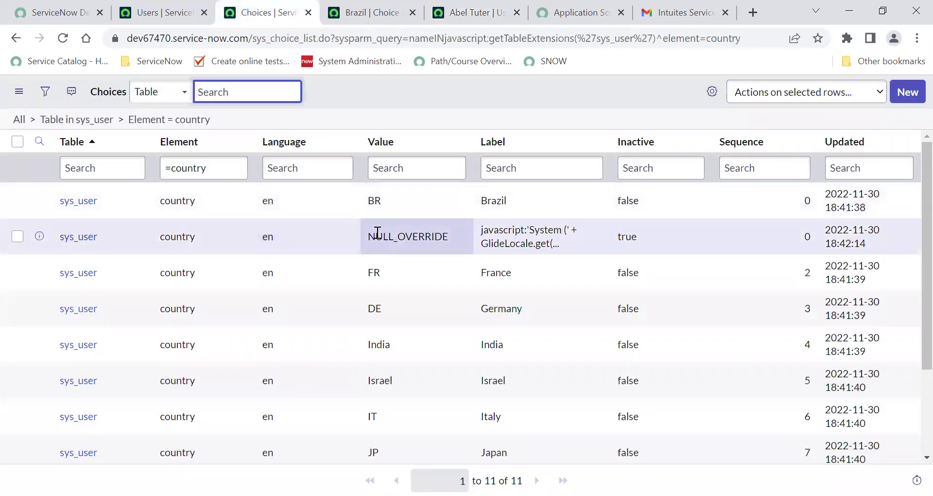
left_click(470, 15)
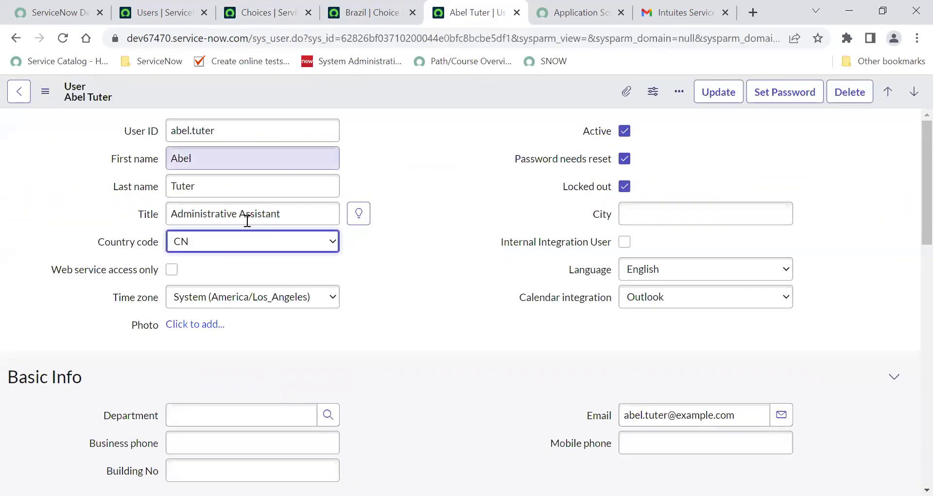
- Set the user's Country code to Brazil and save the record without leaving the form
left_click(230, 249)
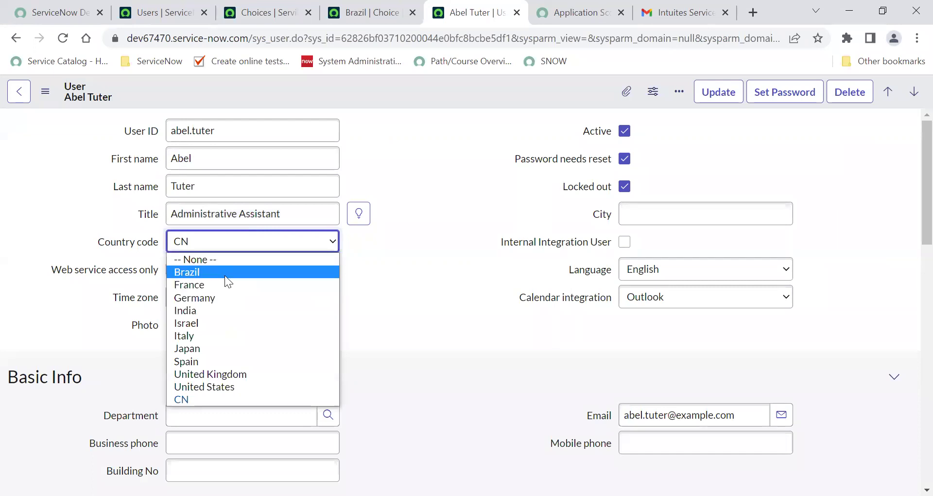
left_click(224, 273)
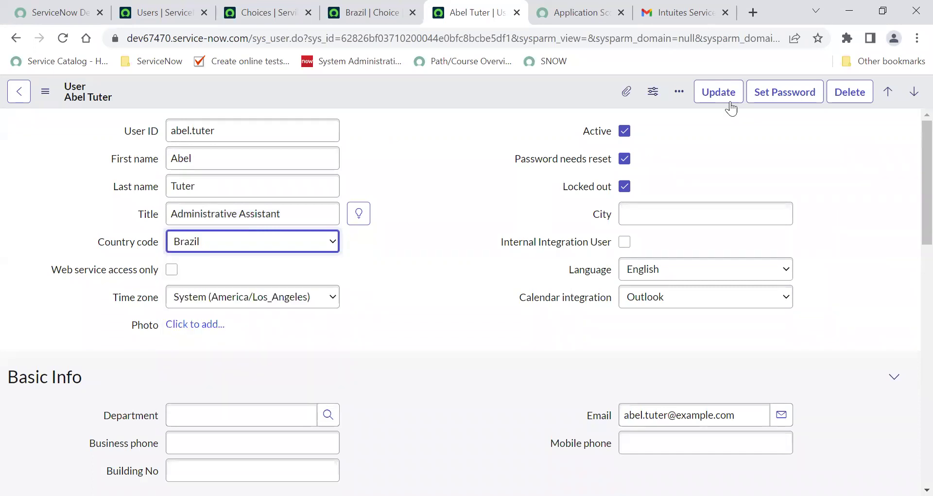
right_click(502, 92)
left_click(527, 102)
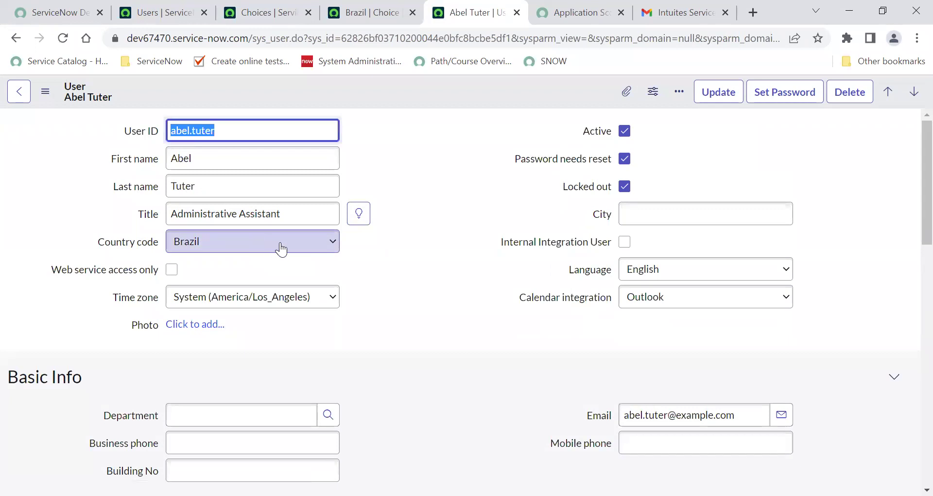
- Check the user's Country code options, and set Inactive to true for the Brazil record in the country choices list
left_click(252, 241)
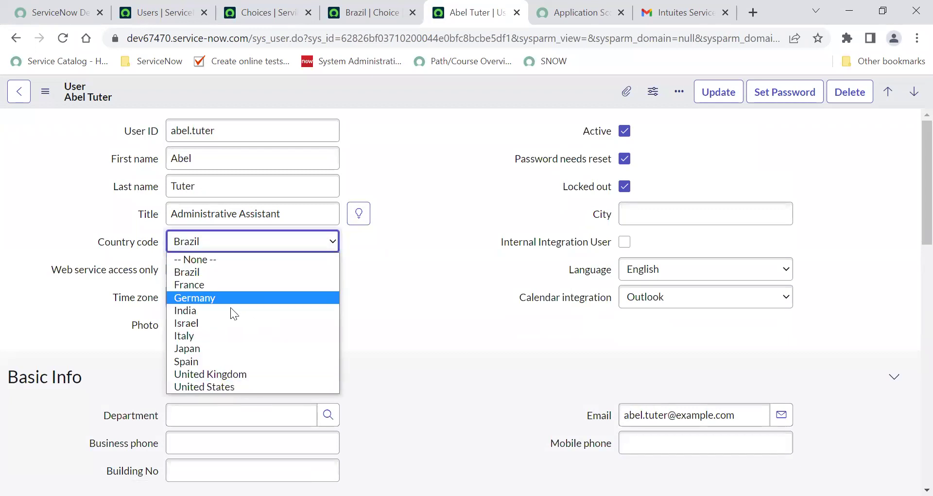
left_click(277, 2)
left_click(672, 197)
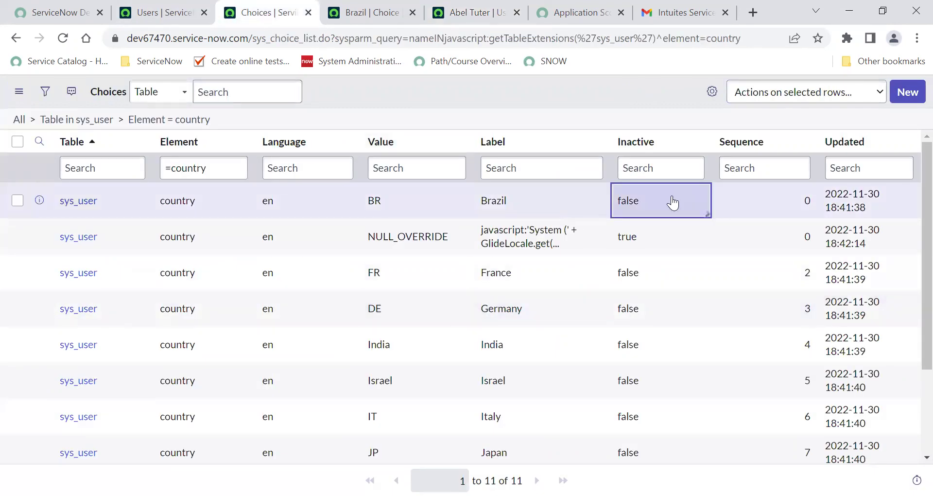
double_click(672, 202)
left_click(626, 203)
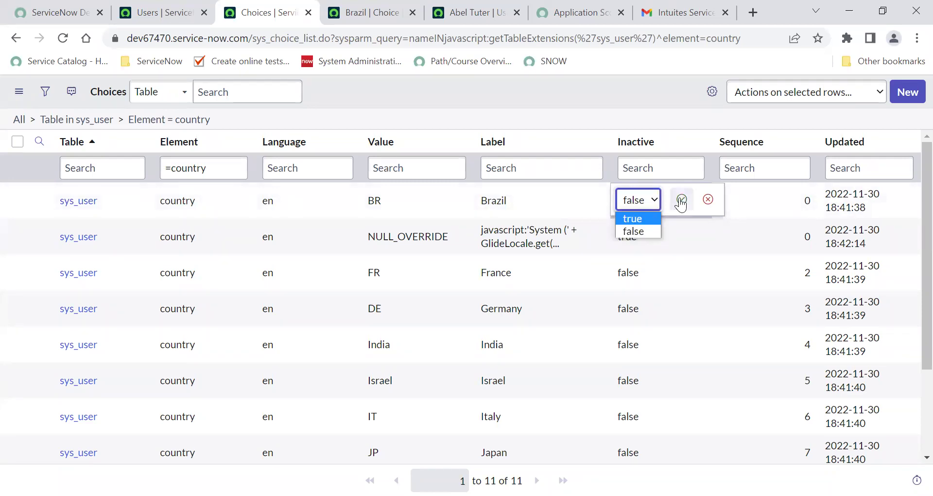
left_click(639, 218)
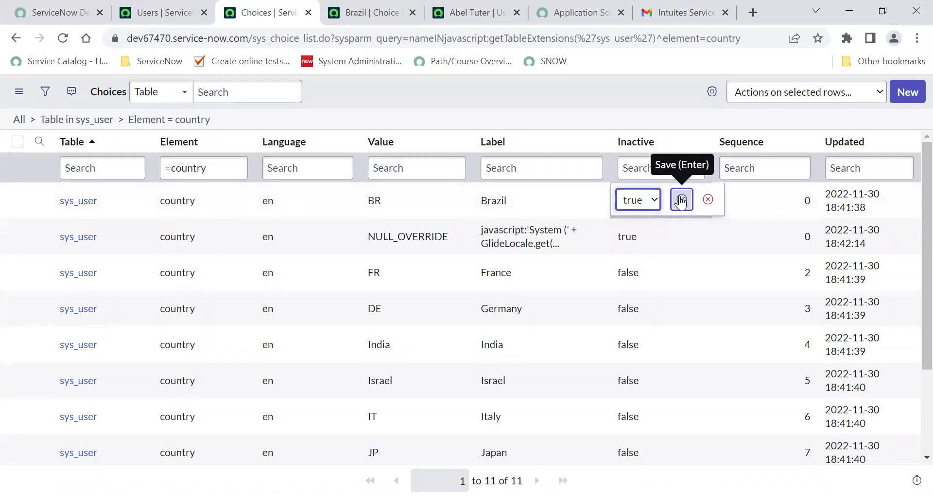
left_click(681, 200)
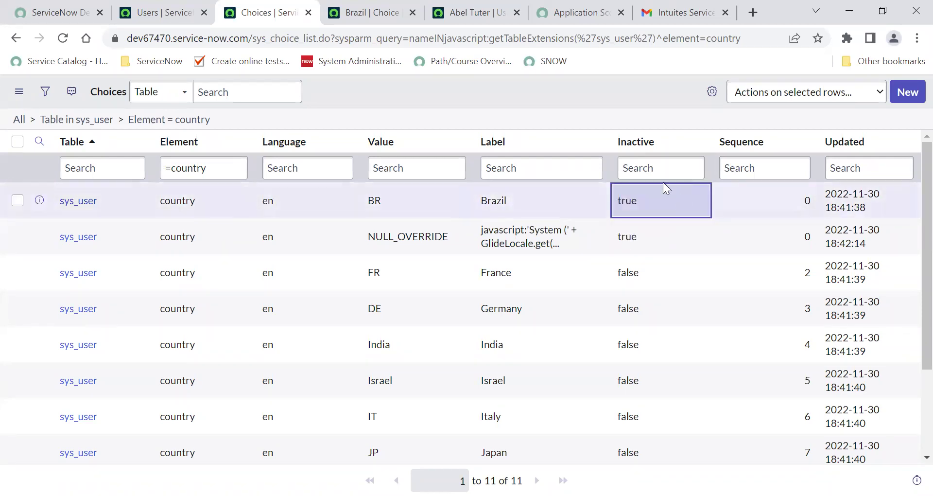
- Reload the user record and inspect the options offered for its Country code
left_click(478, 8)
left_click(63, 39)
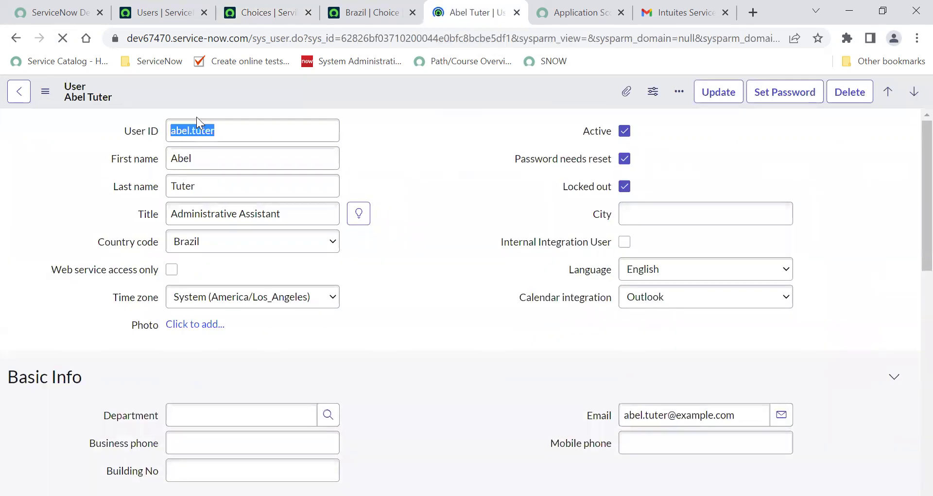
left_click(250, 243)
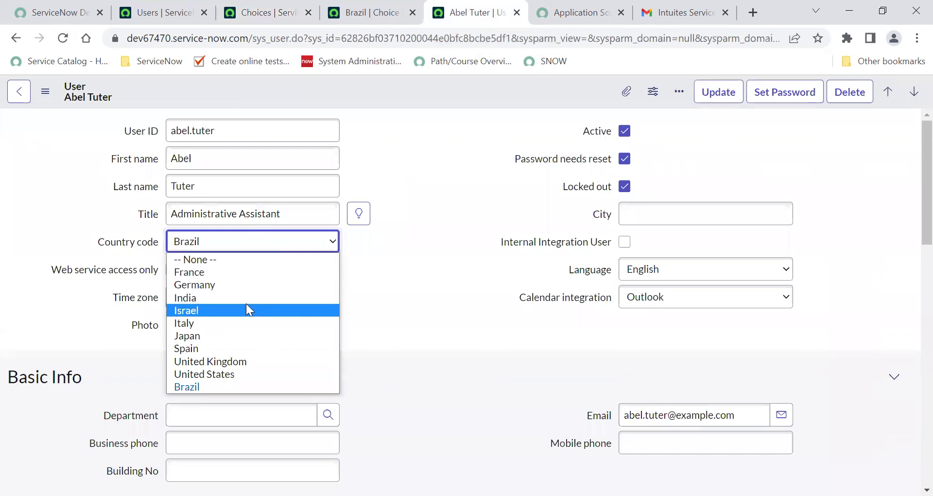
- Change the user's Country code to Israel and switch it back to Brazil without saving
left_click(246, 305)
left_click(246, 242)
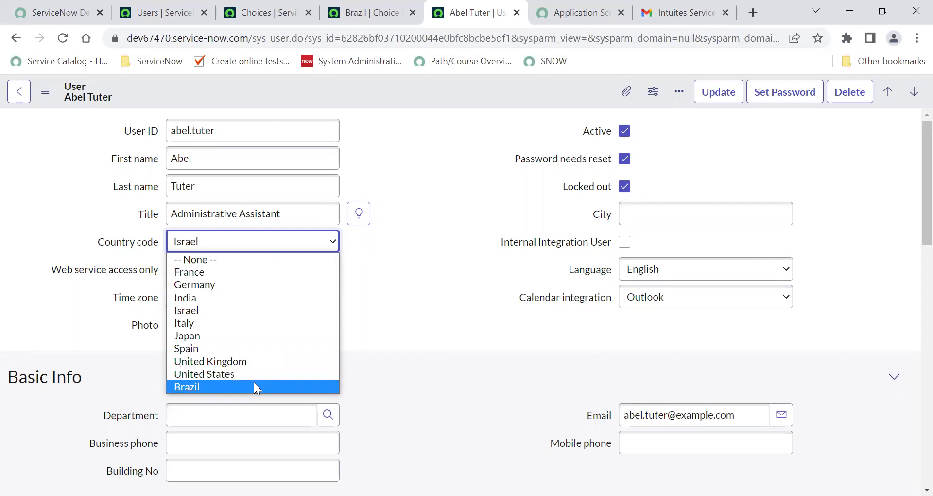
left_click(279, 251)
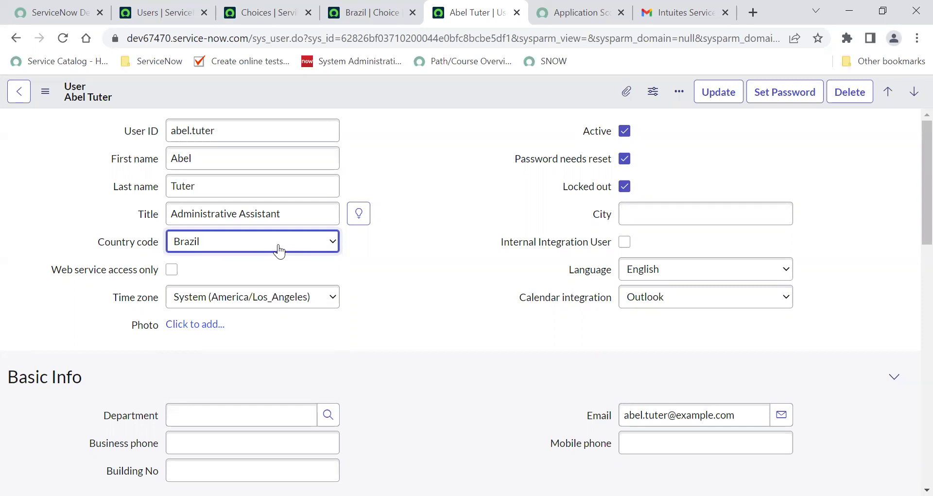
- Review the Inactive setting on the Brazil choice record and in the country choices list
left_click(367, 14)
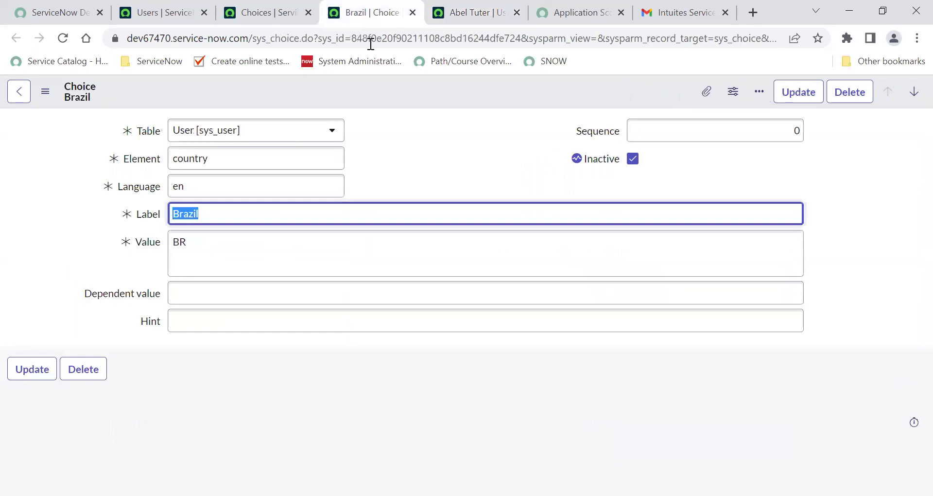
left_click(247, 4)
left_click(315, 166)
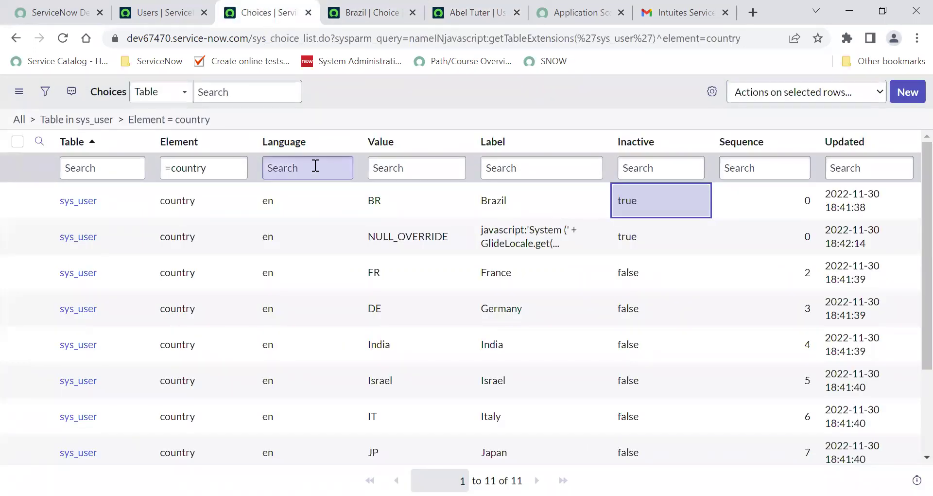
left_click(315, 166)
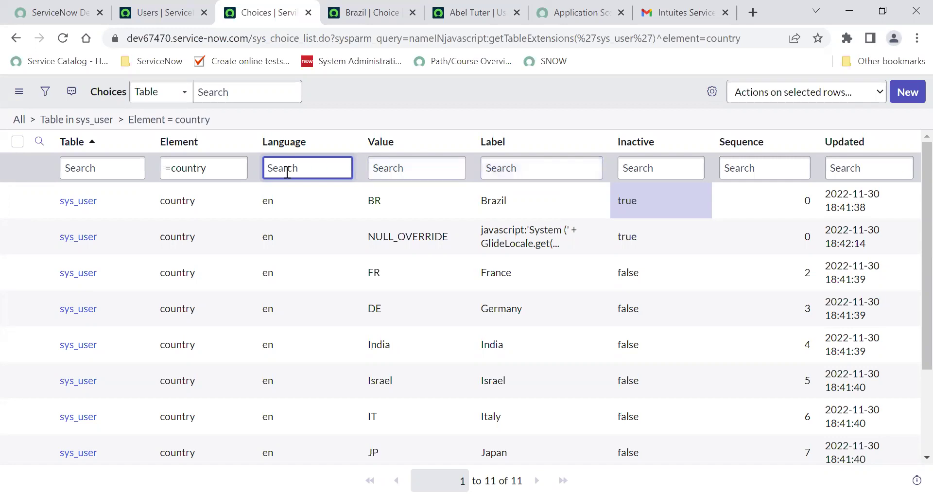
left_click(361, 20)
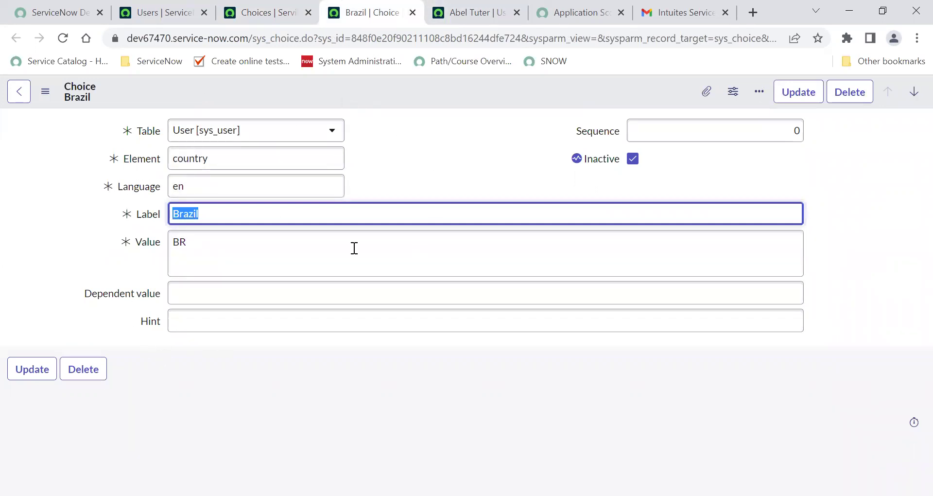
left_click(249, 19)
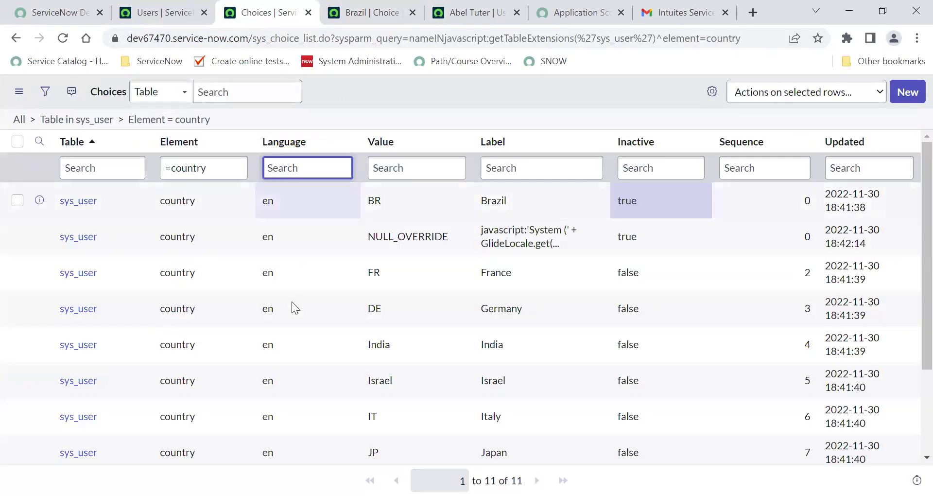
scroll(321, 294, "down", 1)
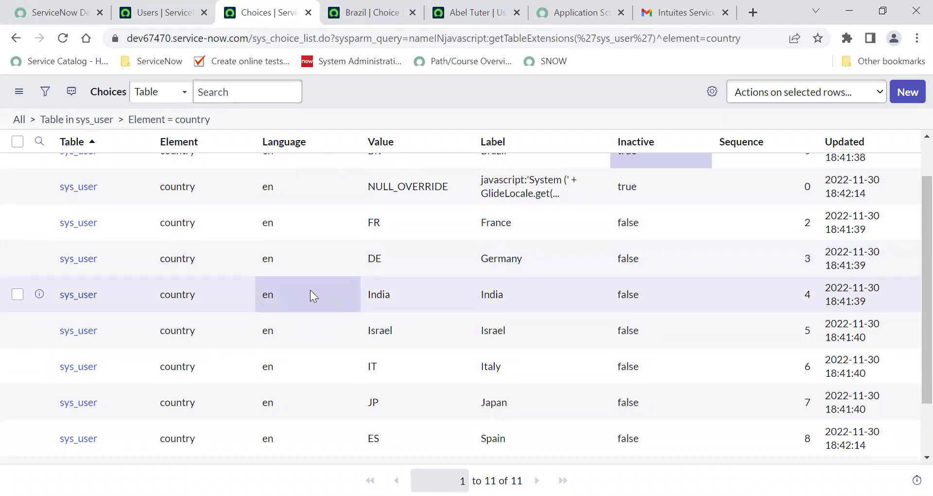
- Review the choice configuration of the user's Country code field alongside the Brazil choice record, and return to the user record without saving
left_click(474, 12)
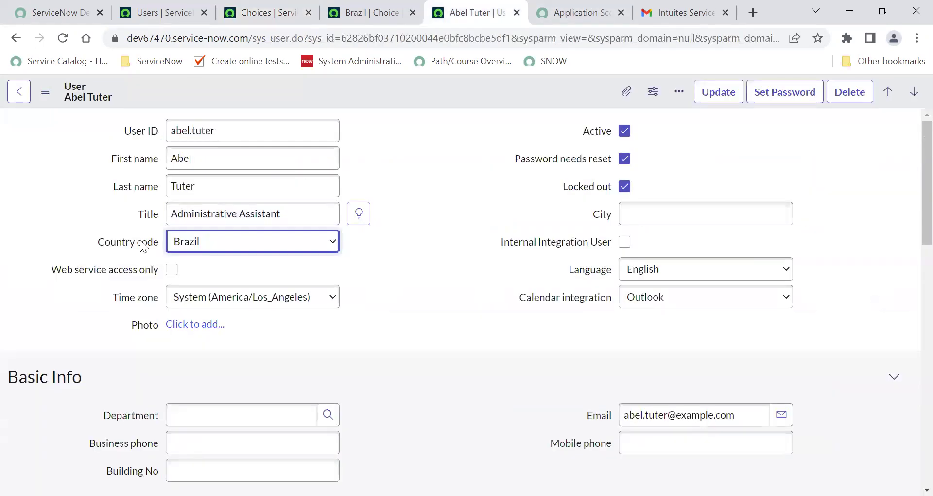
left_click(138, 245)
right_click(136, 242)
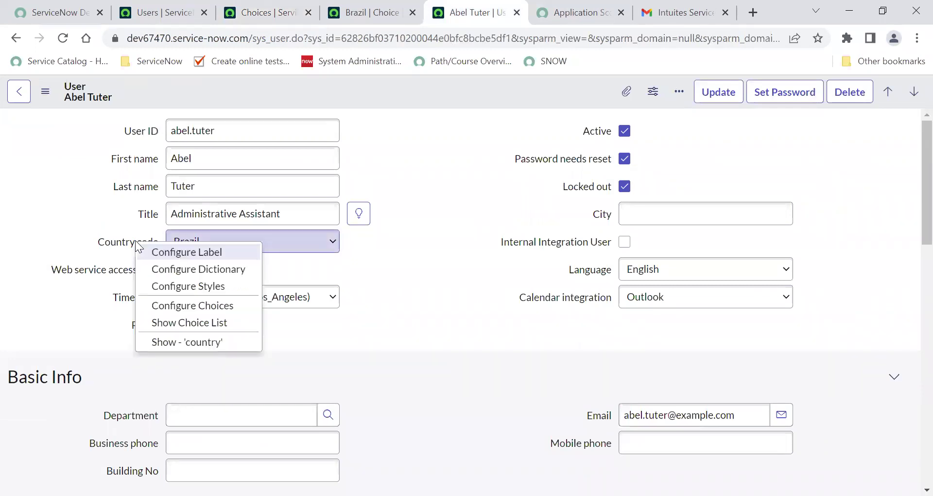
left_click(203, 304)
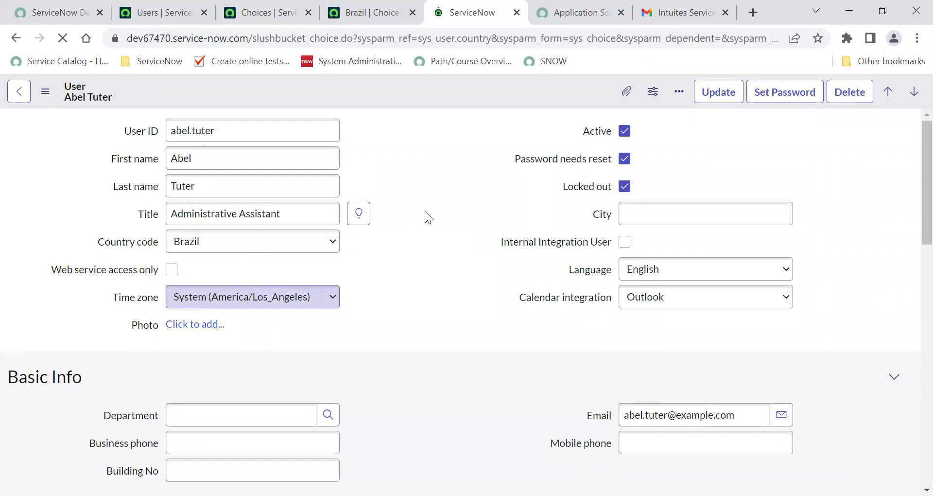
left_click(121, 477)
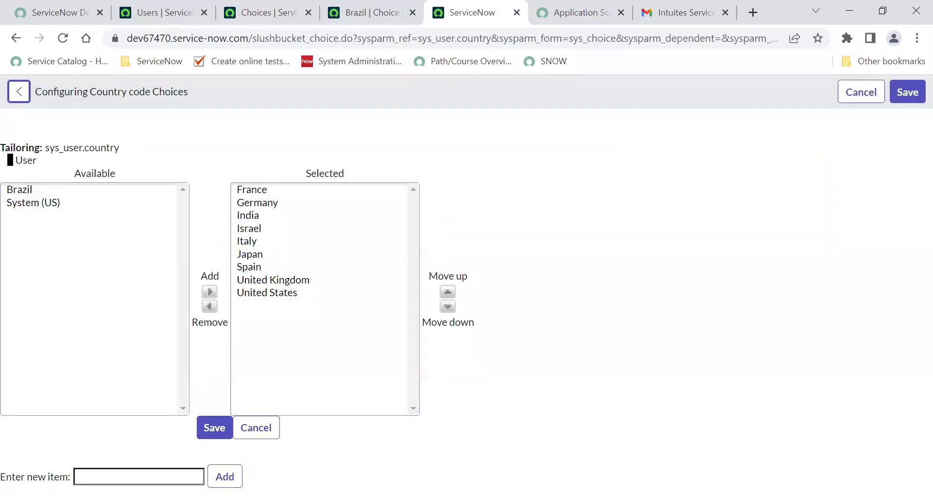
left_click(103, 474)
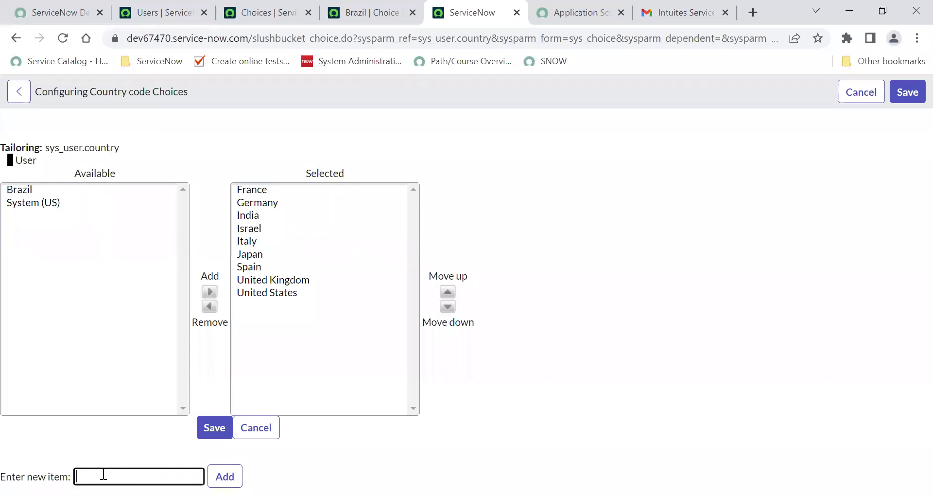
left_click(348, 11)
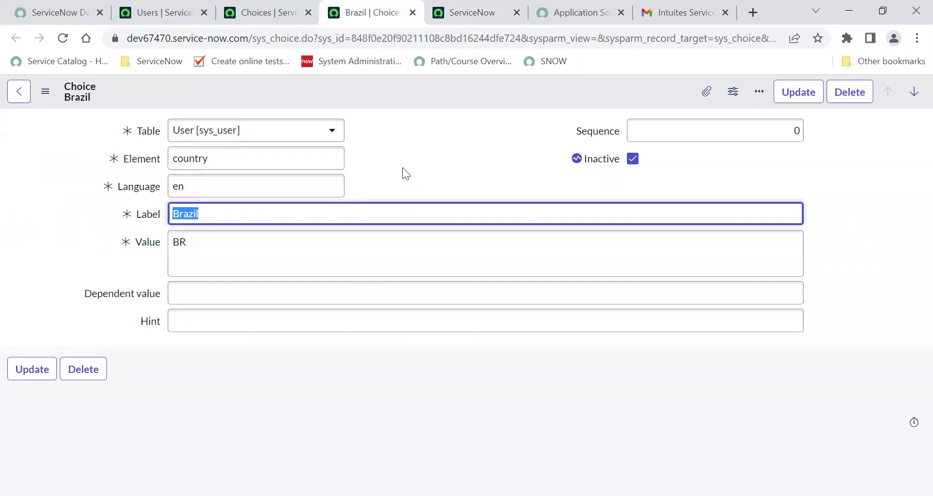
left_click(477, 10)
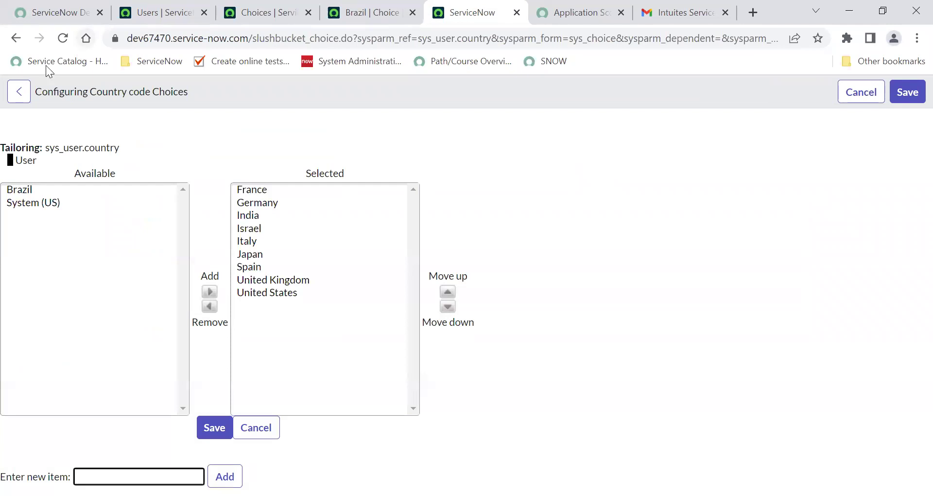
left_click(18, 93)
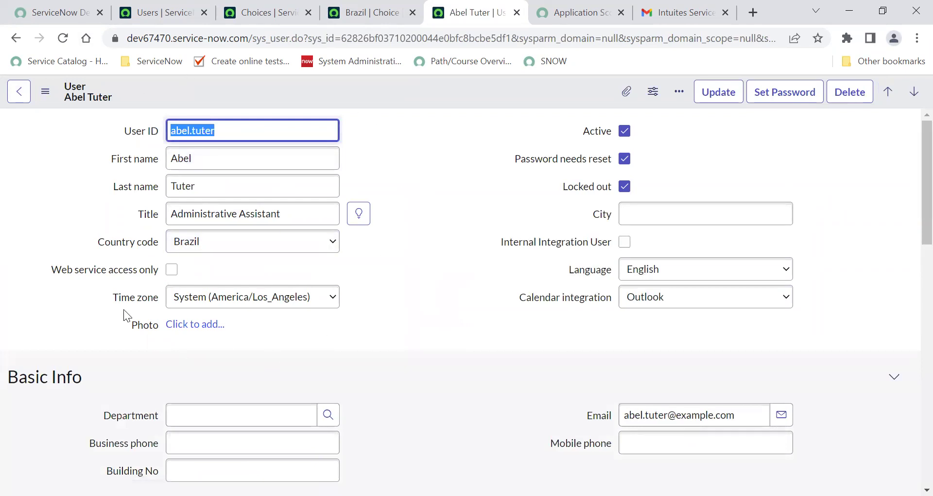
- Inspect the table name in the user record's address, the Country code field's configuration options and the Brazil choice record
double_click(271, 38)
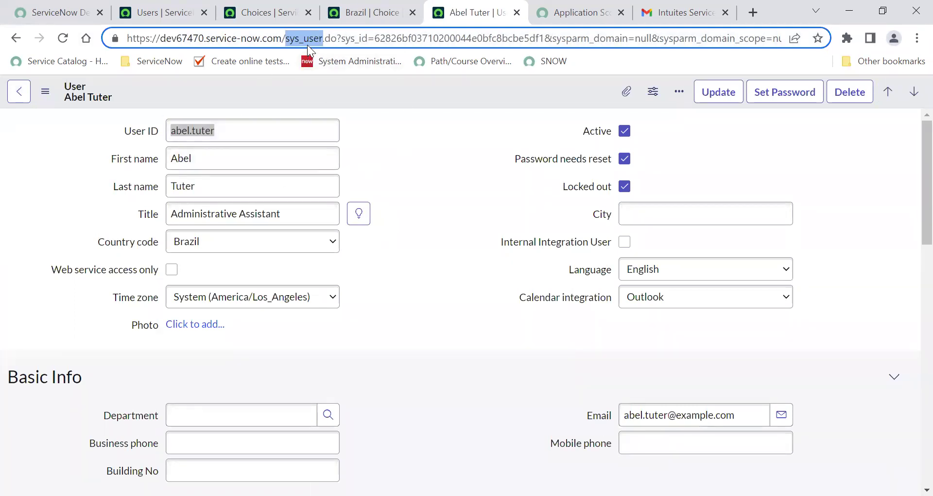
left_click(133, 247)
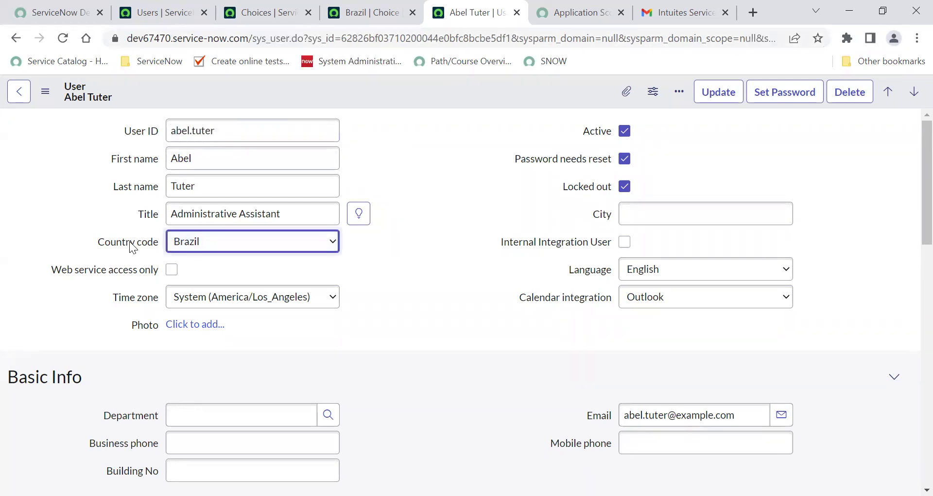
right_click(132, 247)
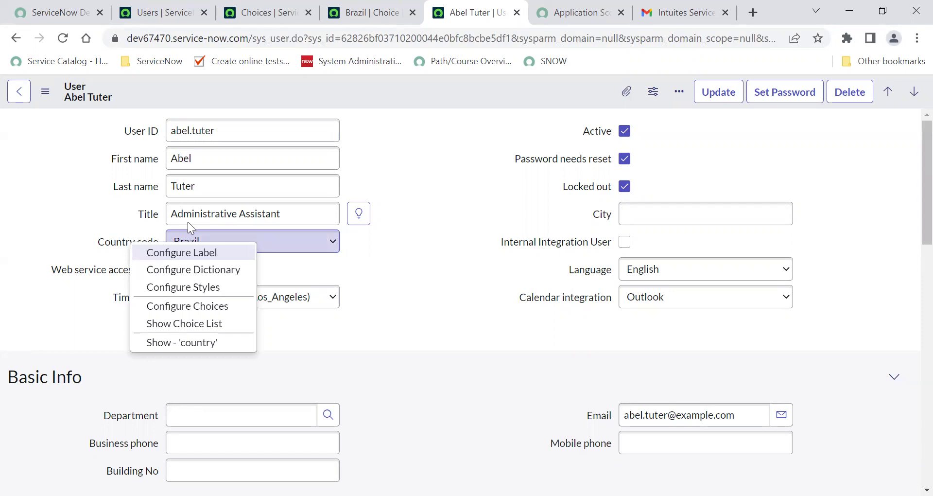
left_click(366, 10)
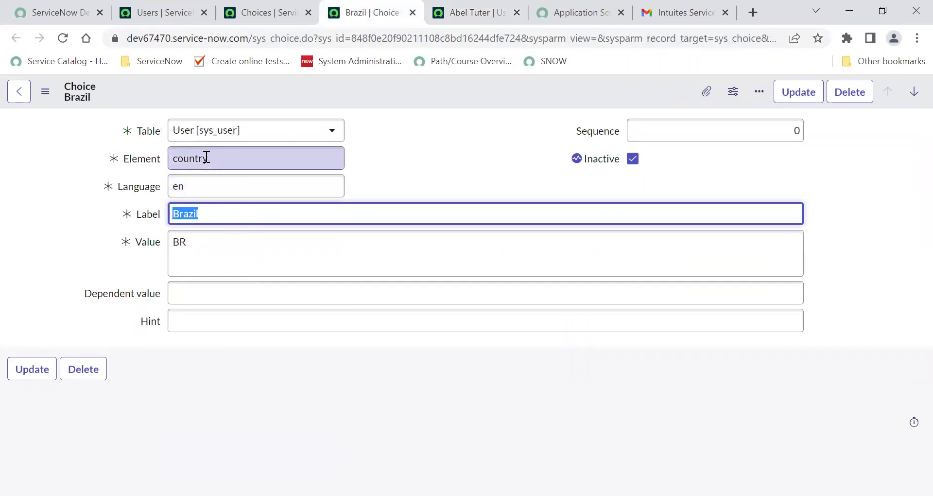
- Open the India and Israel records from the country choices list in new browser tabs, and display the India record
left_click(266, 10)
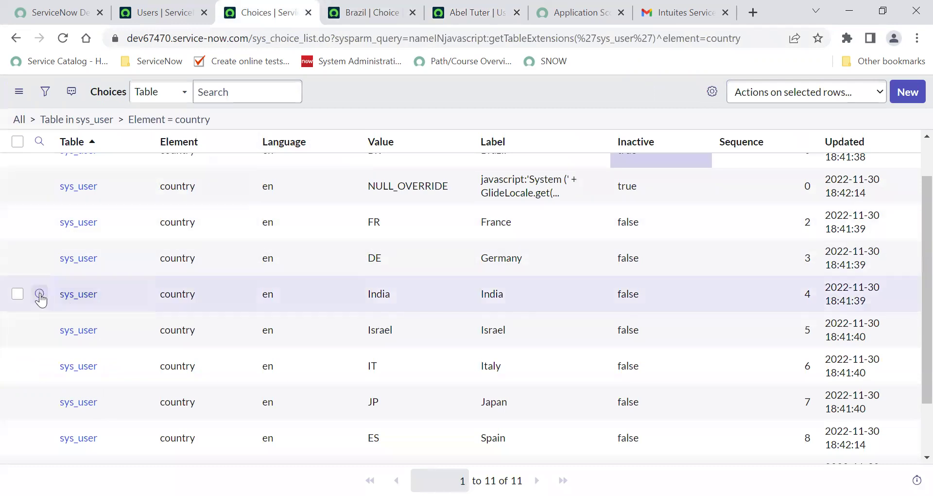
right_click(40, 294)
left_click(77, 304)
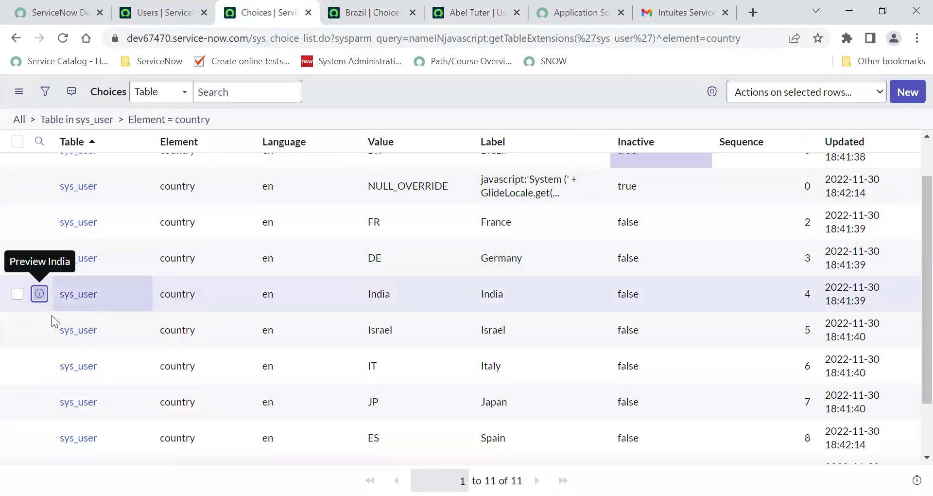
right_click(38, 331)
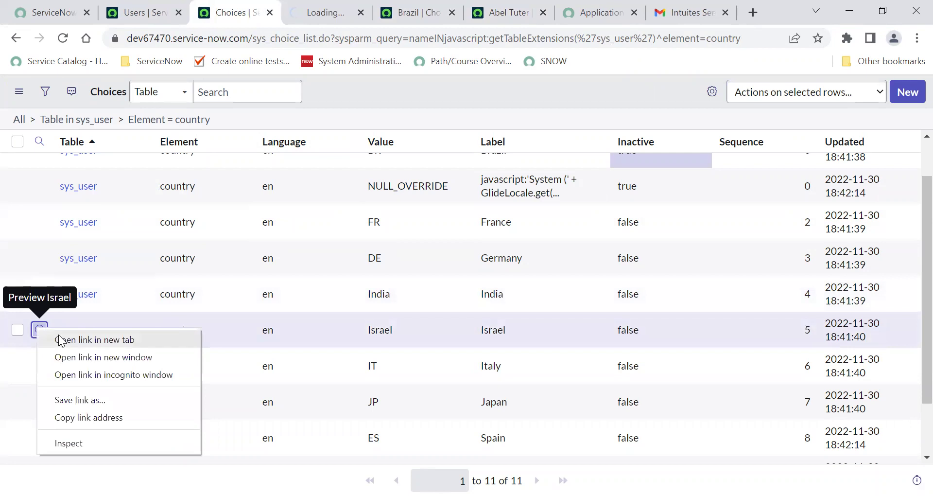
left_click(76, 340)
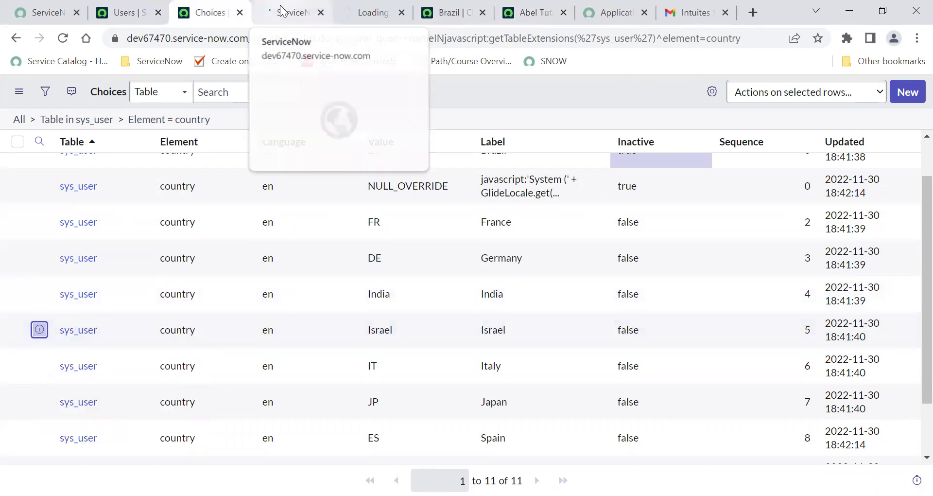
left_click(282, 13)
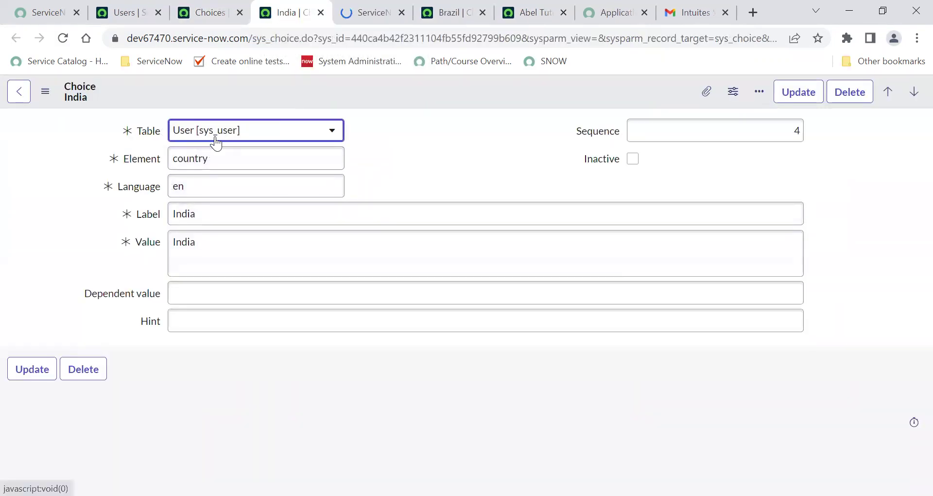
- Review the Language, Element, Label and Value fields of the India choice record
double_click(183, 193)
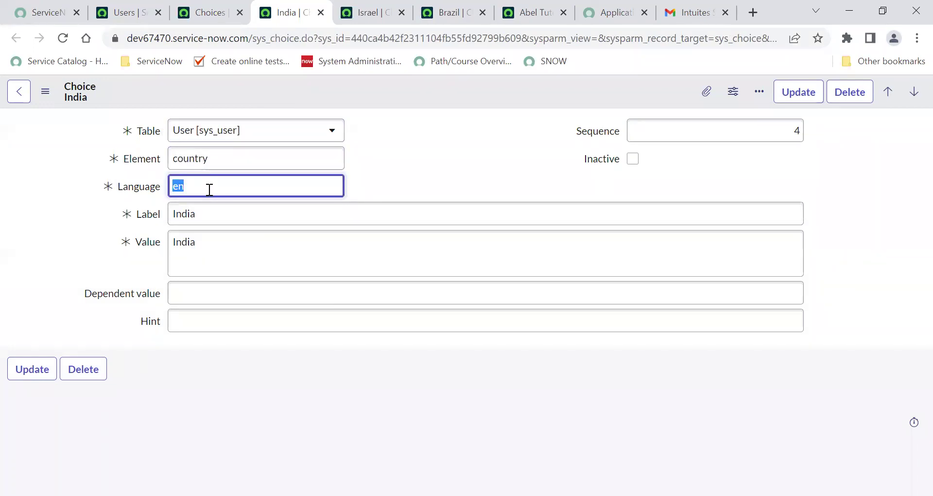
double_click(197, 159)
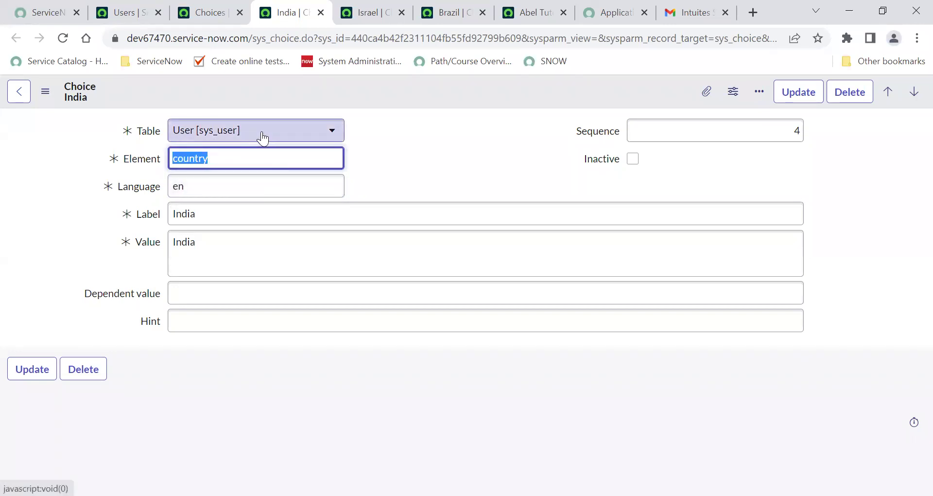
double_click(214, 213)
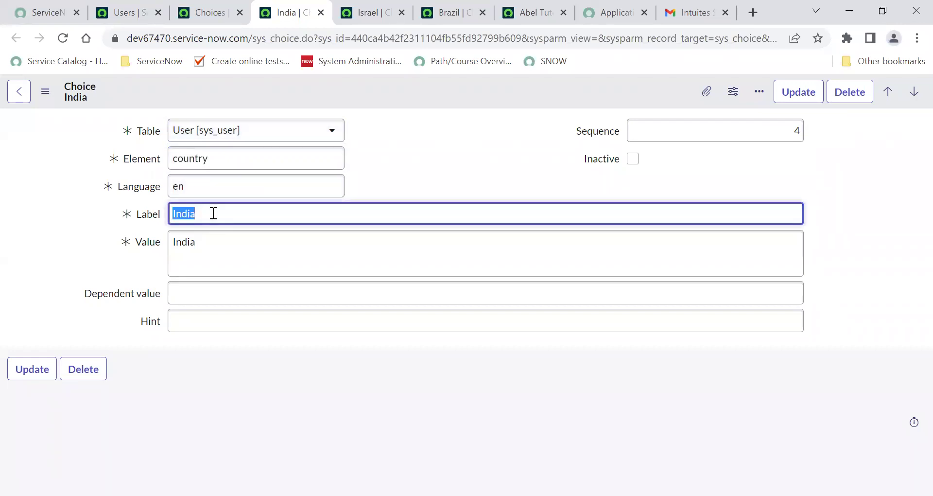
left_click(198, 249)
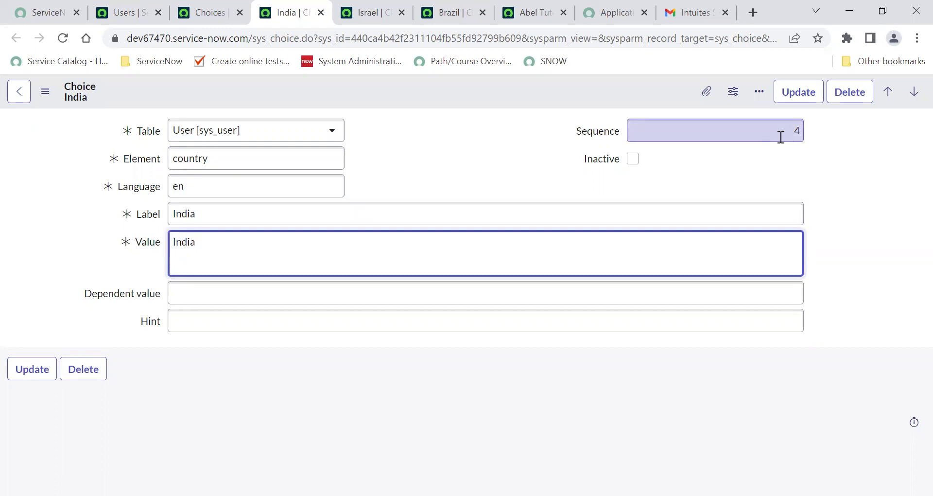
- Check the user's Country code options, and set the Sequence of the United Kingdom record to 1 in the country choices list
left_click(534, 12)
left_click(369, 268)
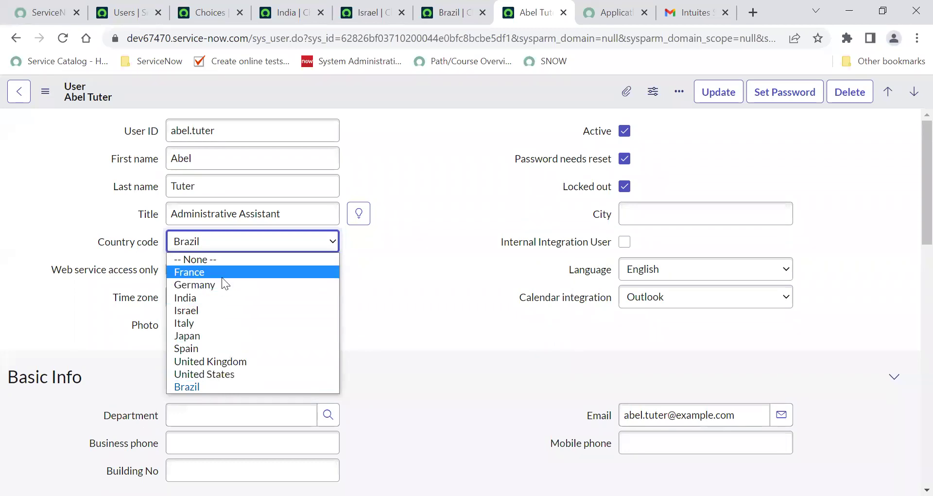
left_click(199, 13)
scroll(445, 351, "down", 2)
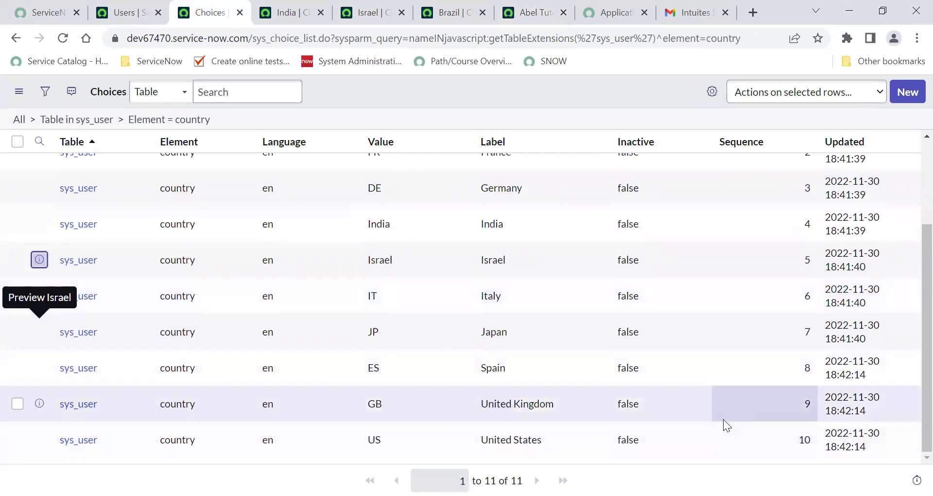
left_click(774, 405)
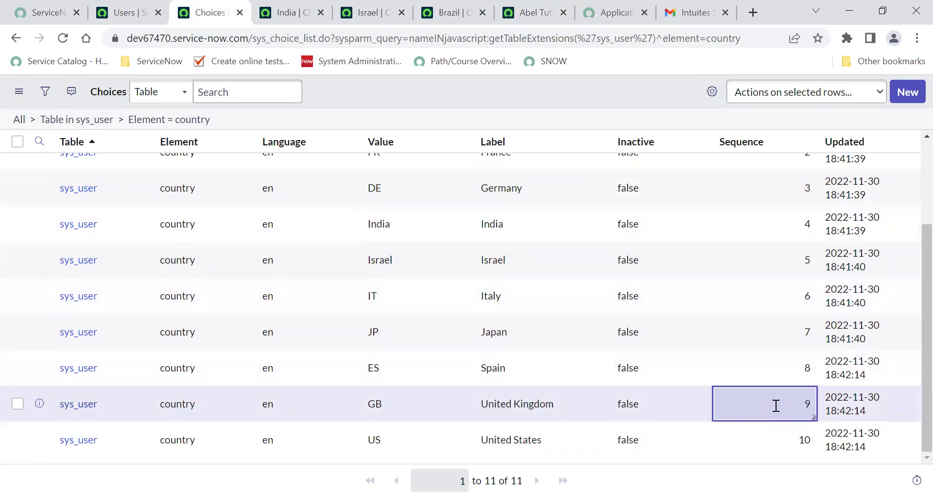
double_click(775, 405)
type("1")
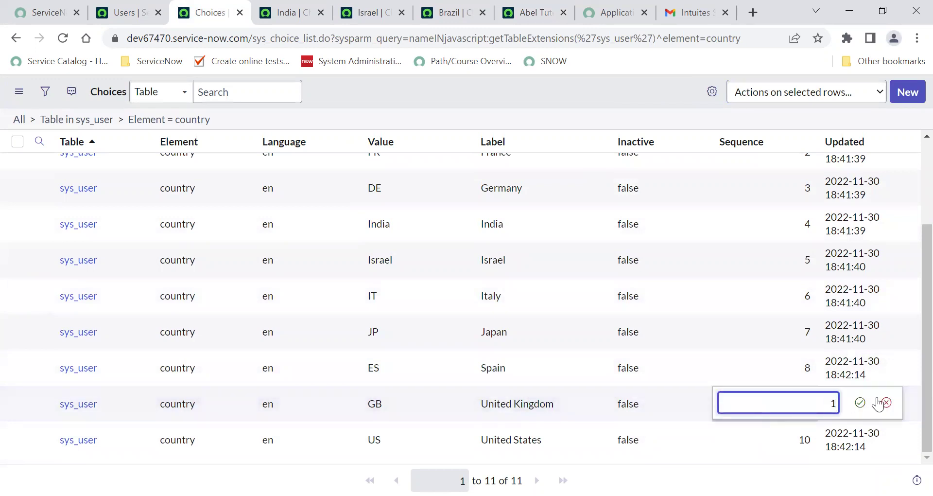
left_click(860, 402)
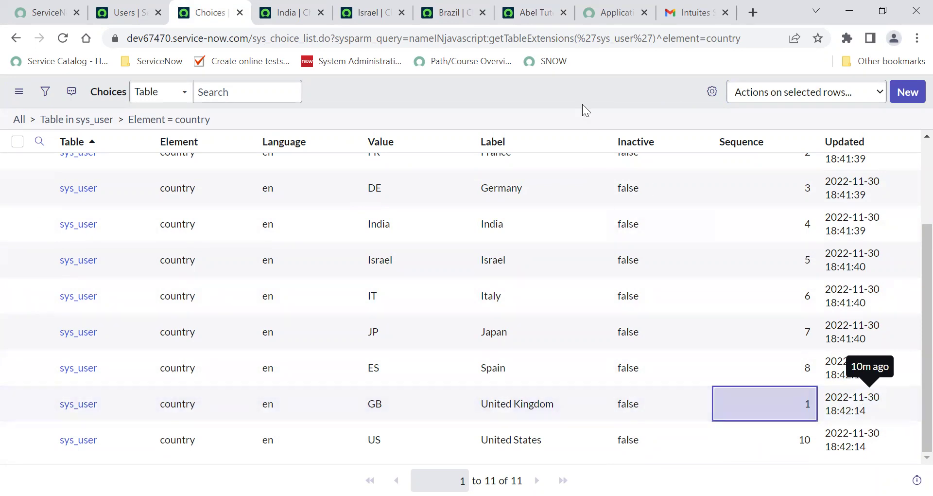
- Reload the user record and compare the order of its Country code options with the United Kingdom sequence in the choices list
left_click(500, 16)
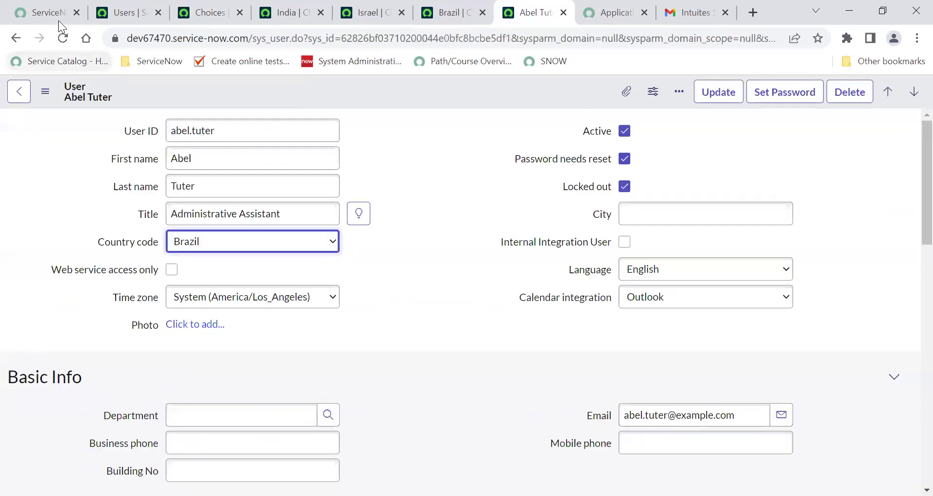
left_click(64, 38)
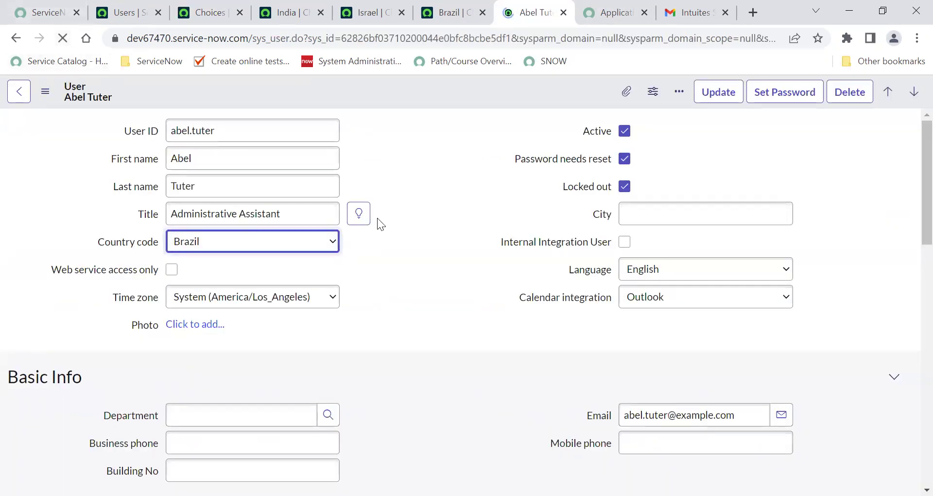
left_click(248, 250)
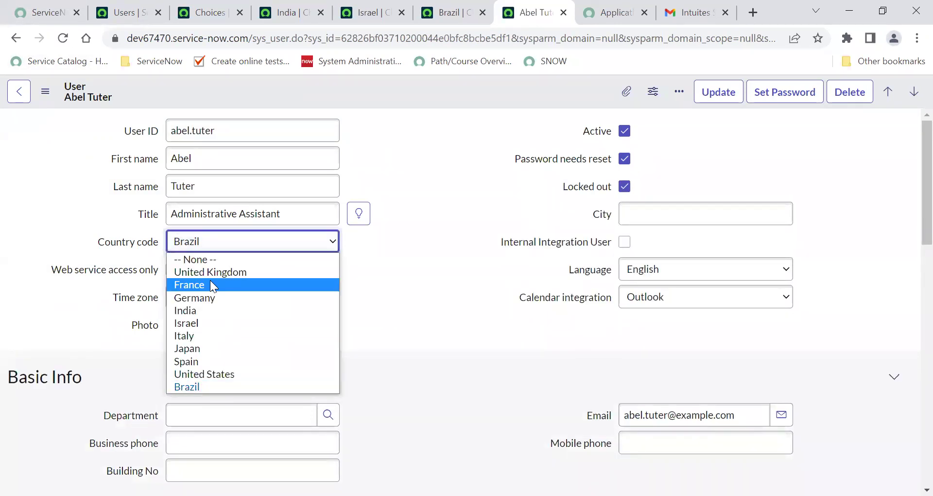
left_click(216, 13)
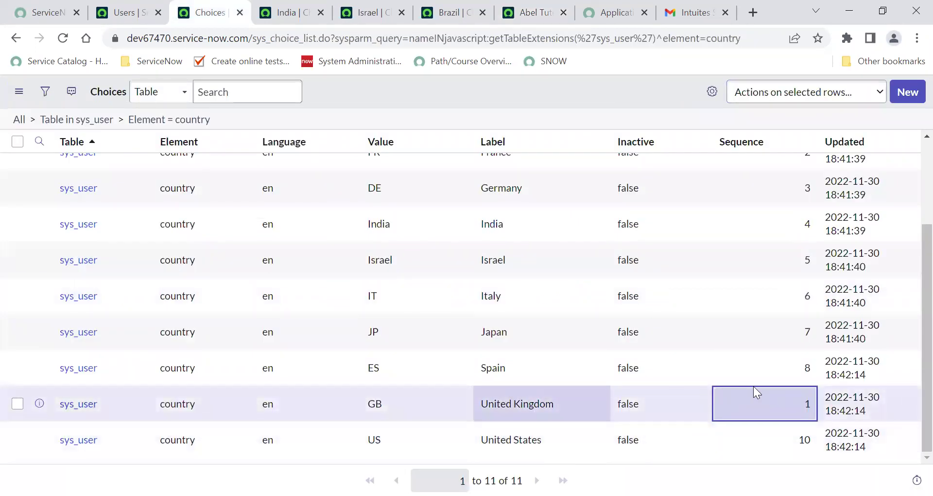
left_click(535, 12)
left_click(237, 249)
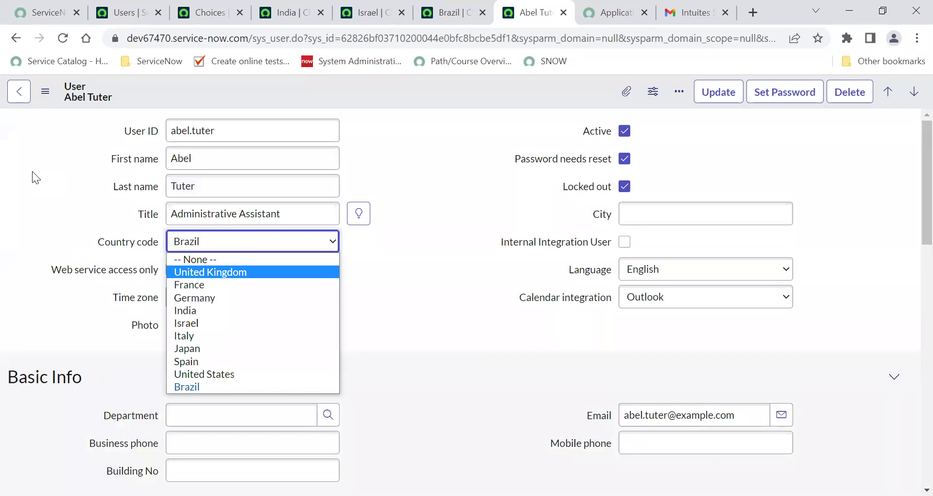
- Configure the Country code field's choices from the user form, moving United States to first place among the selected choices
left_click(130, 246)
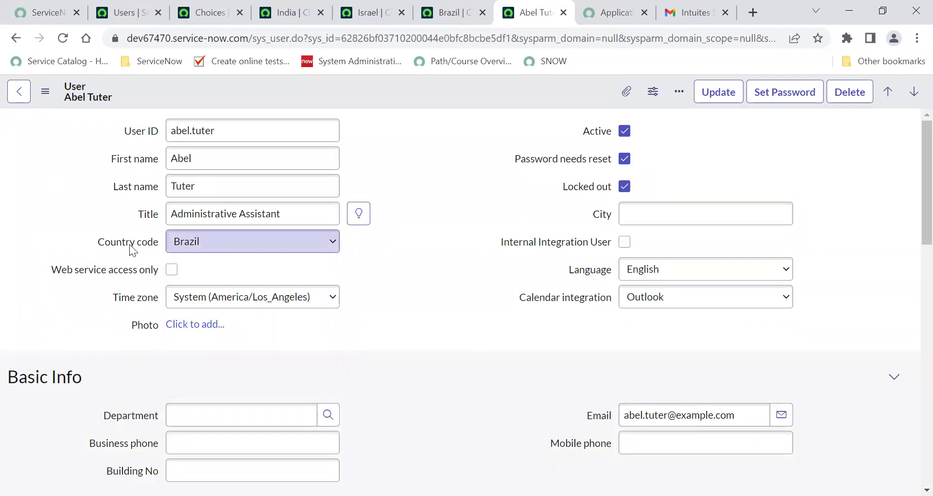
right_click(130, 249)
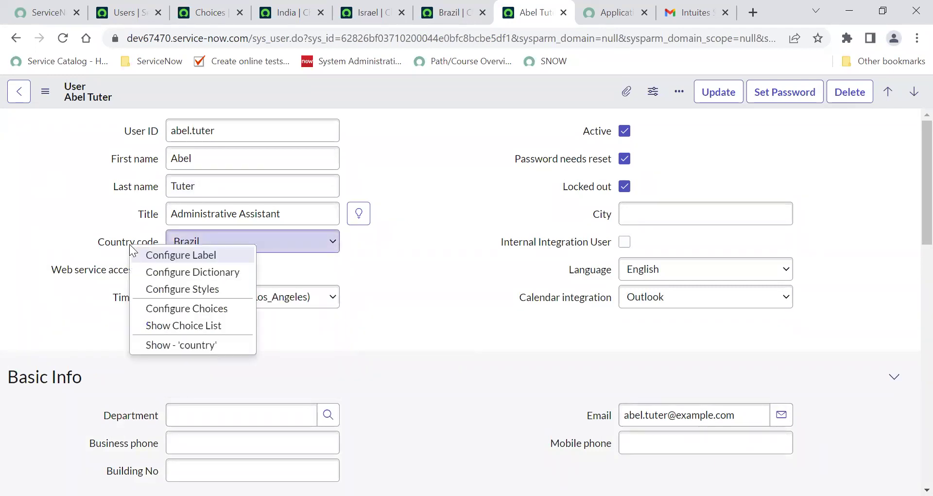
left_click(196, 313)
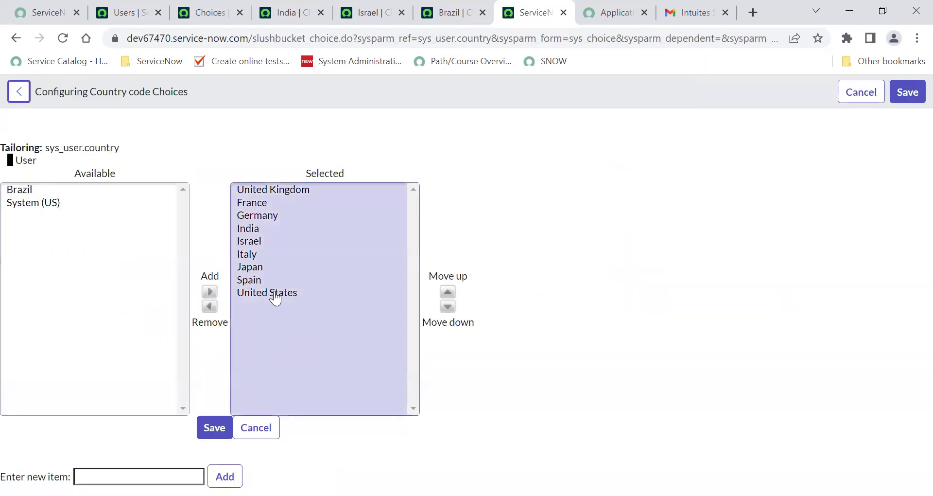
left_click(276, 293)
left_click(447, 293)
left_click(447, 293)
left_click(447, 293)
left_click(447, 293)
left_click(447, 293)
left_click(447, 293)
left_click(448, 293)
left_click(447, 293)
left_click(447, 293)
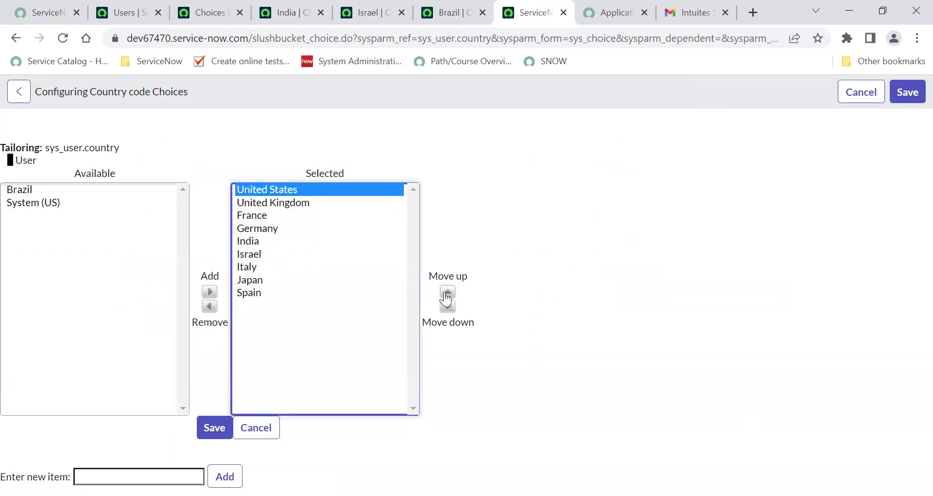
- Save the Country code choices configuration and reload the country choices list
left_click(213, 428)
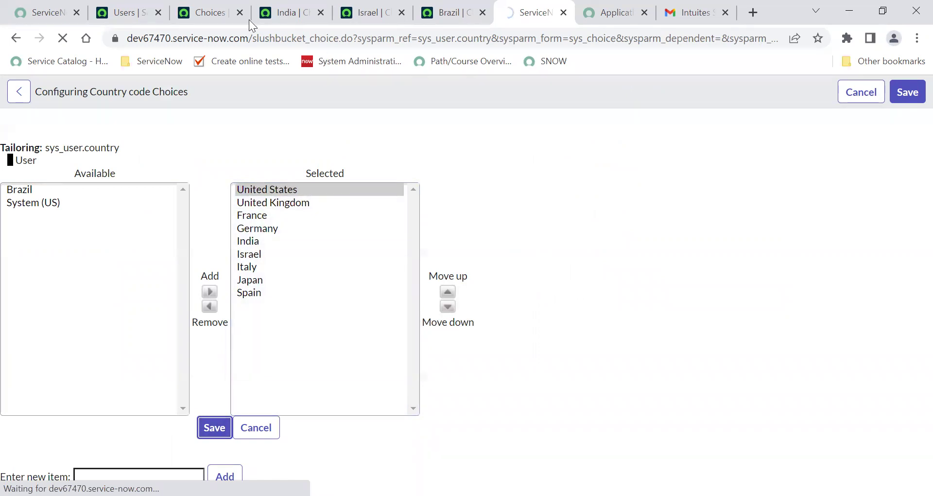
left_click(209, 12)
left_click(62, 37)
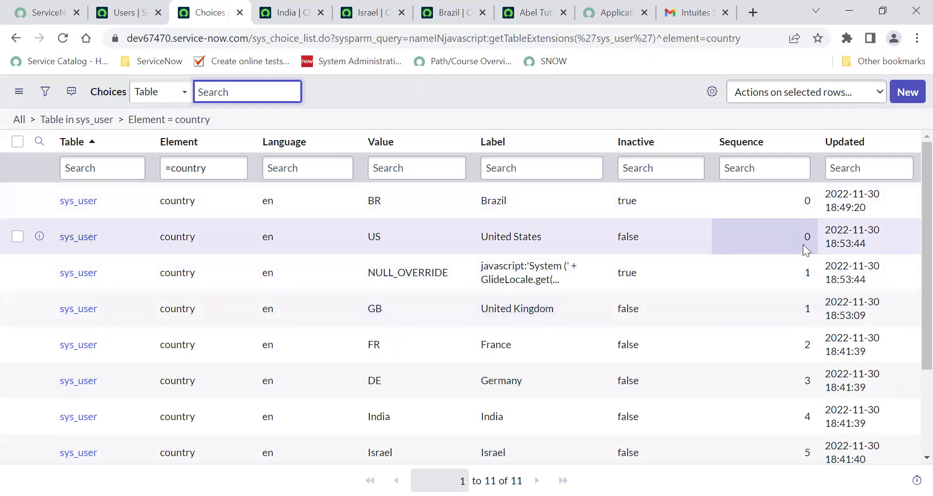
- Compare the order of the user record's Country code options with the Sequence values in the country choices list
left_click(382, 16)
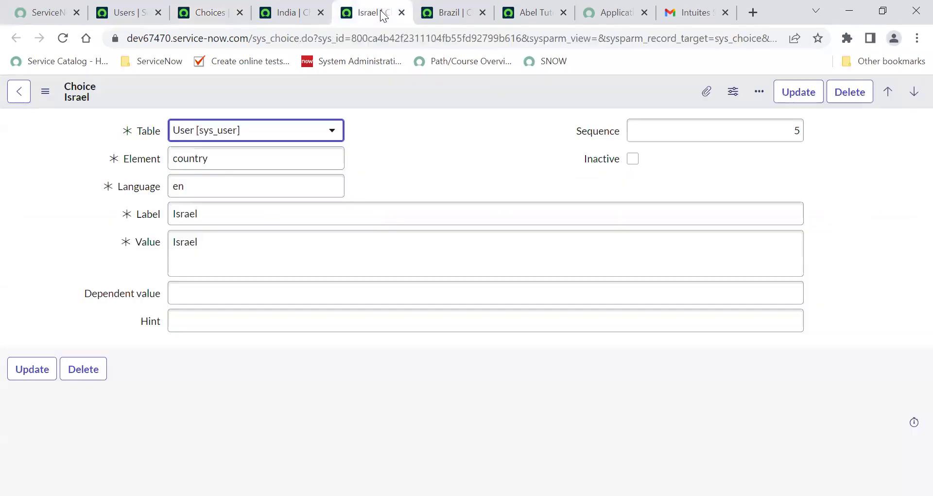
left_click(450, 12)
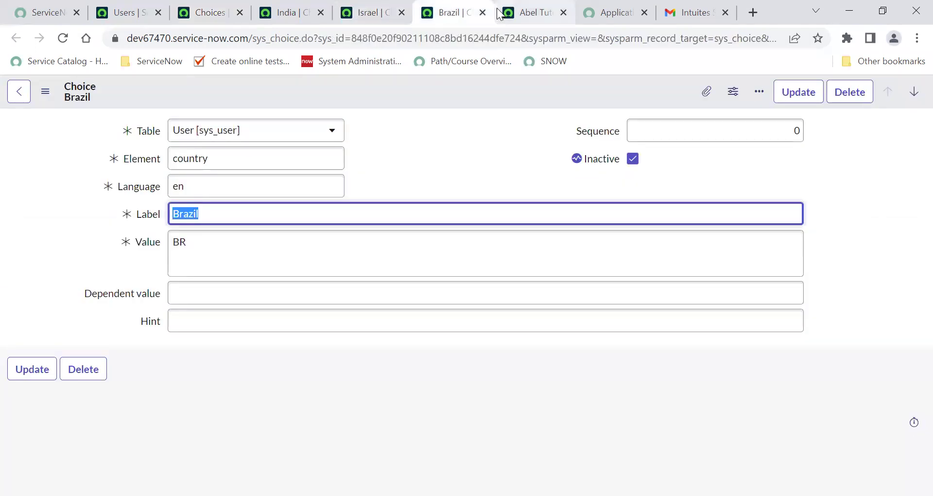
left_click(521, 13)
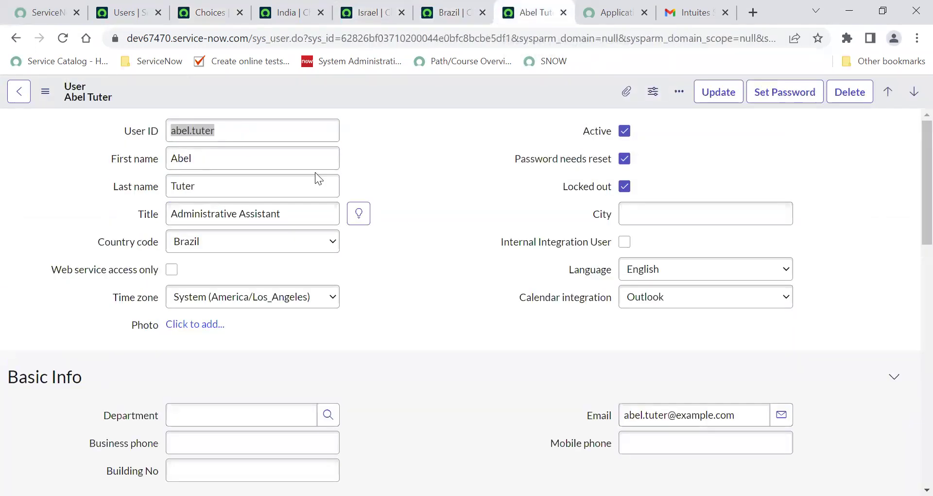
left_click(249, 248)
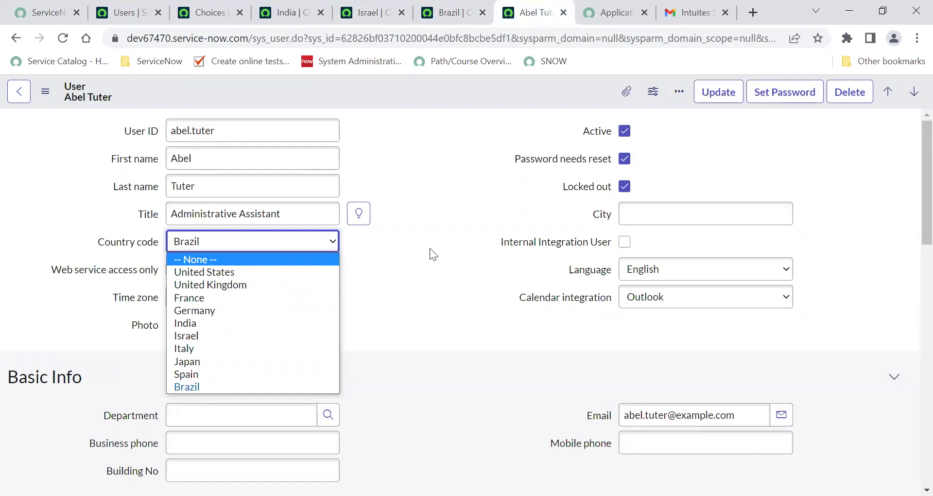
left_click(398, 241)
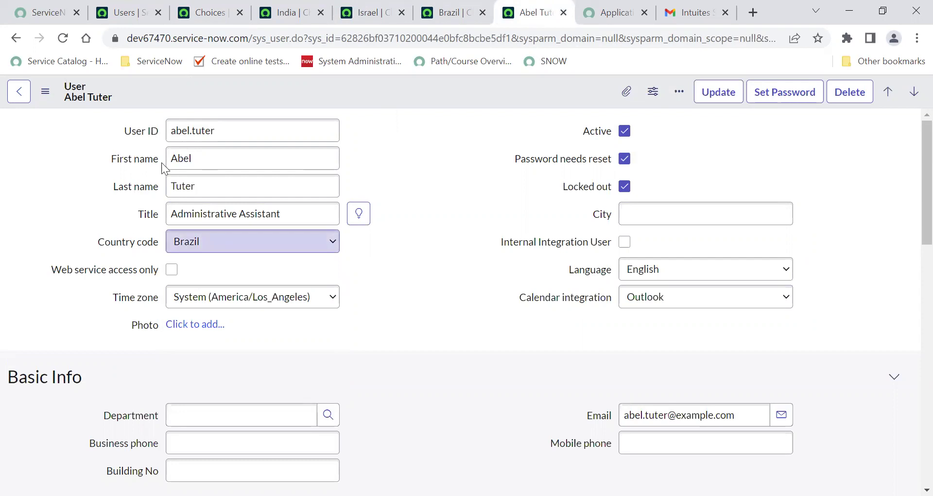
left_click(223, 12)
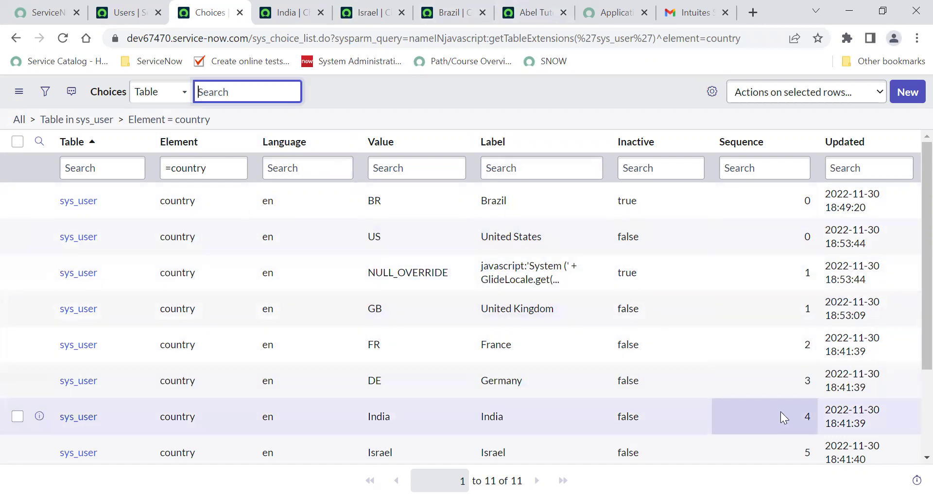
left_click(527, 9)
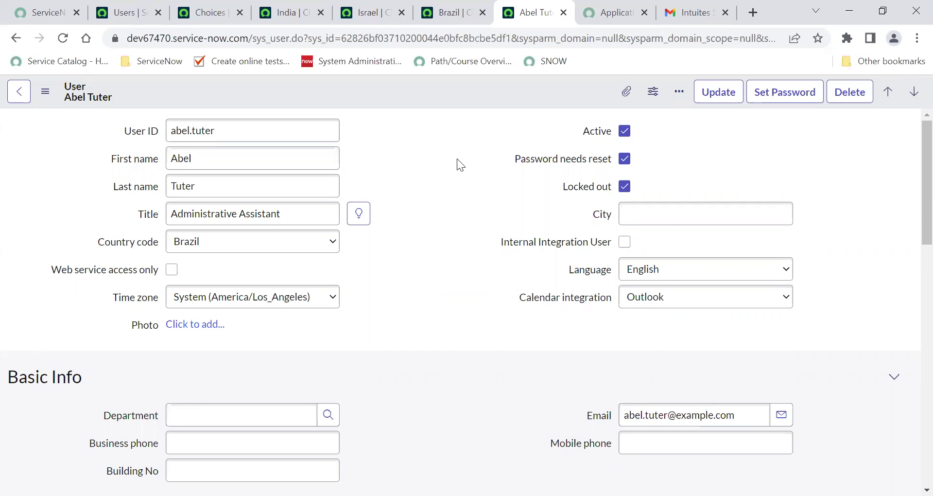
- Set the Sequence of the United Kingdom record to 0 in the country choices list
left_click(207, 9)
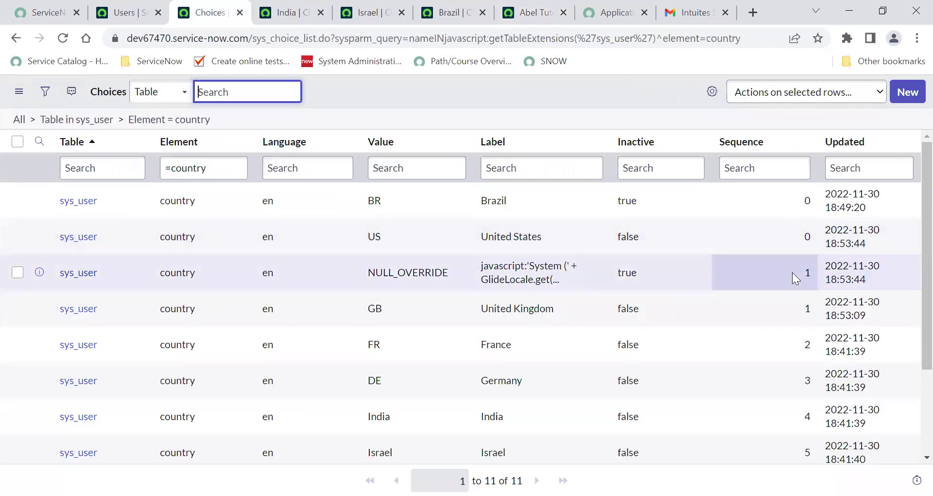
double_click(802, 320)
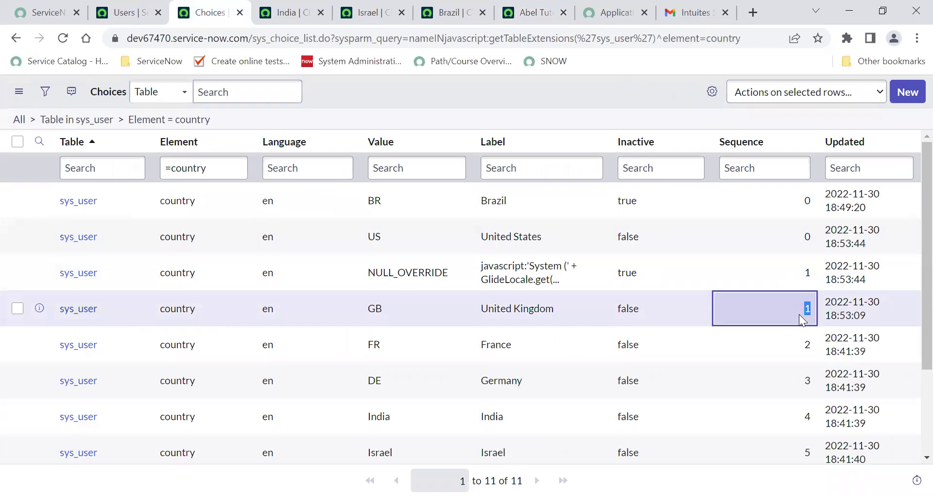
left_click(799, 314)
double_click(791, 311)
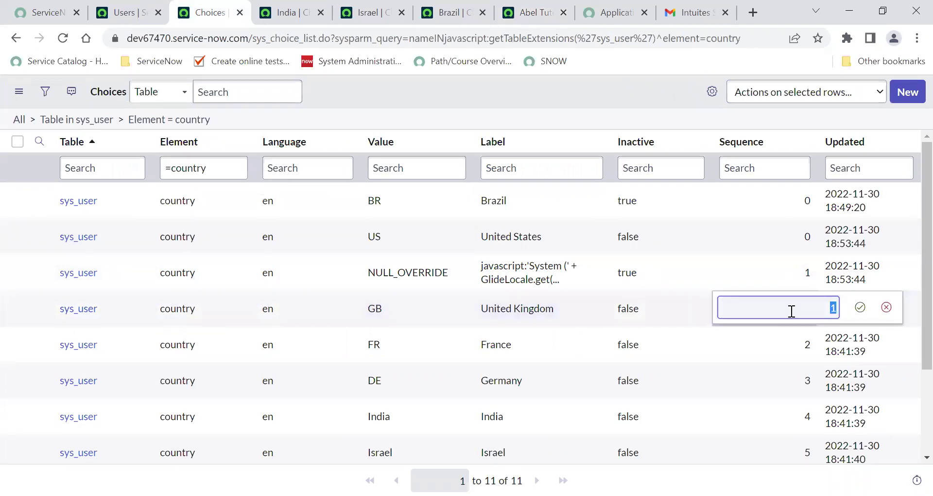
type("0")
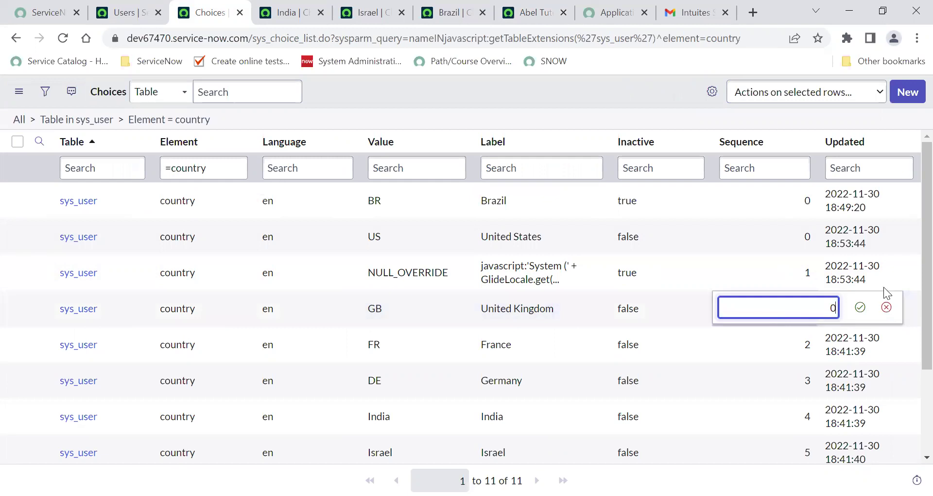
left_click(861, 307)
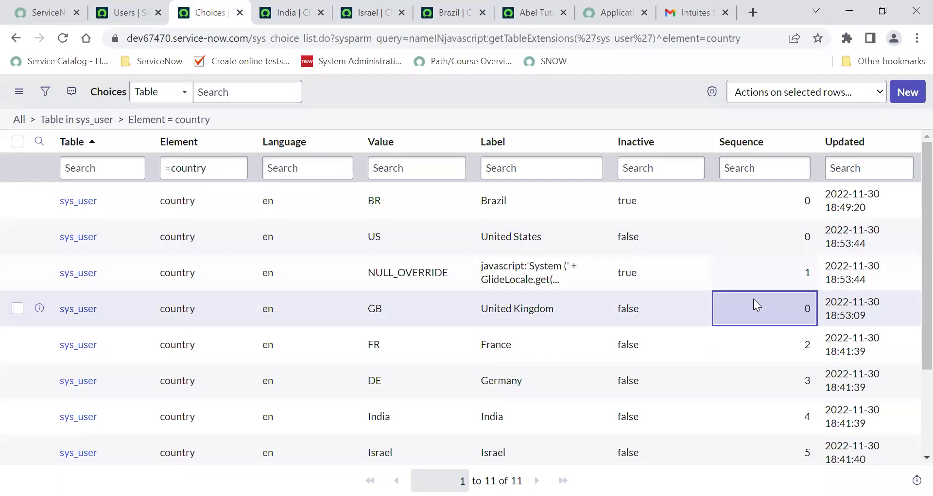
- Review the Sequence values of the remaining records in the country choices list
left_click_drag(758, 339, 768, 369)
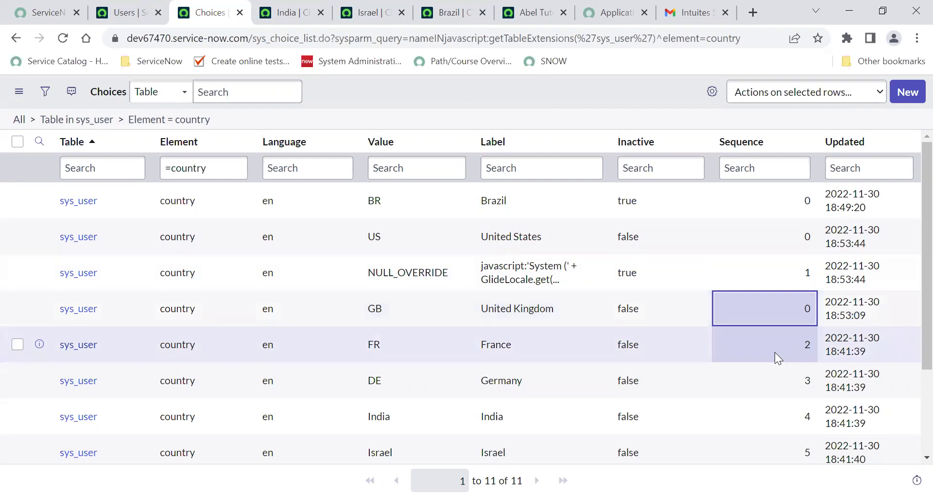
scroll(775, 352, "down", 2)
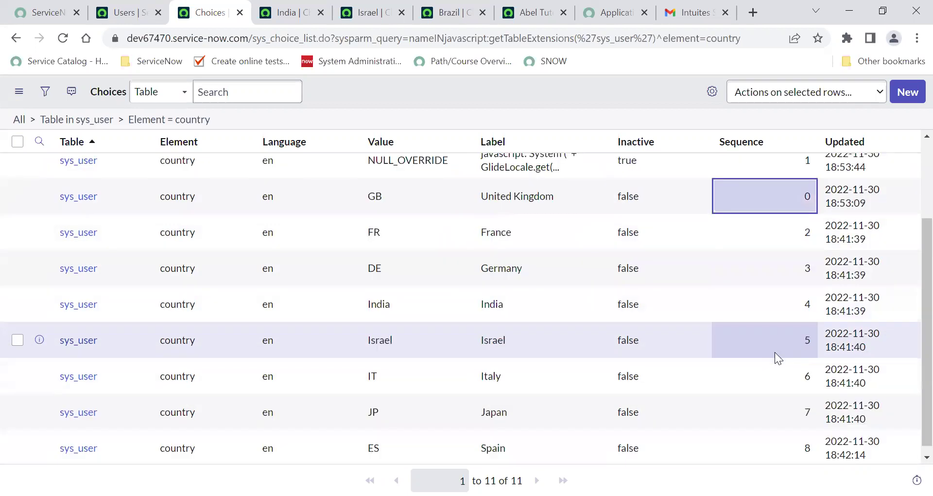
scroll(774, 351, "up", 2)
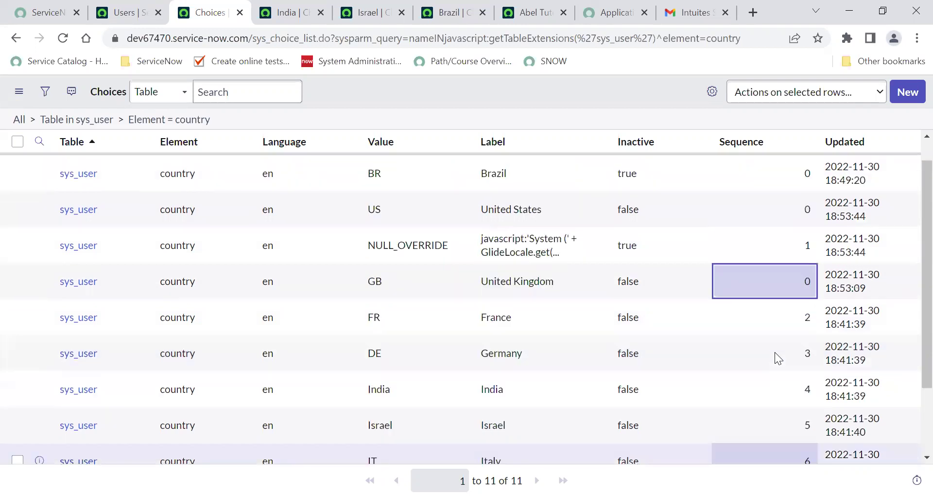
left_click(800, 318)
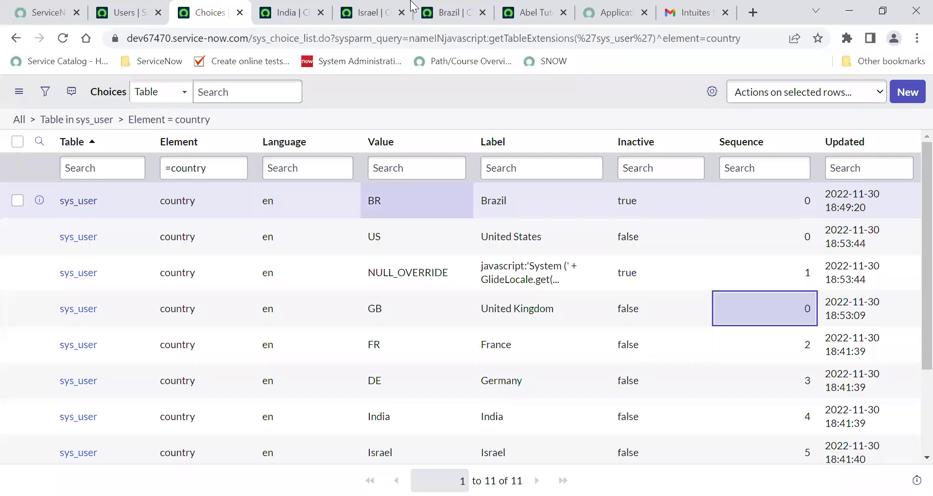
- Check the configuration options offered for the Country code field on the user record, and return to the country choices list
left_click(544, 15)
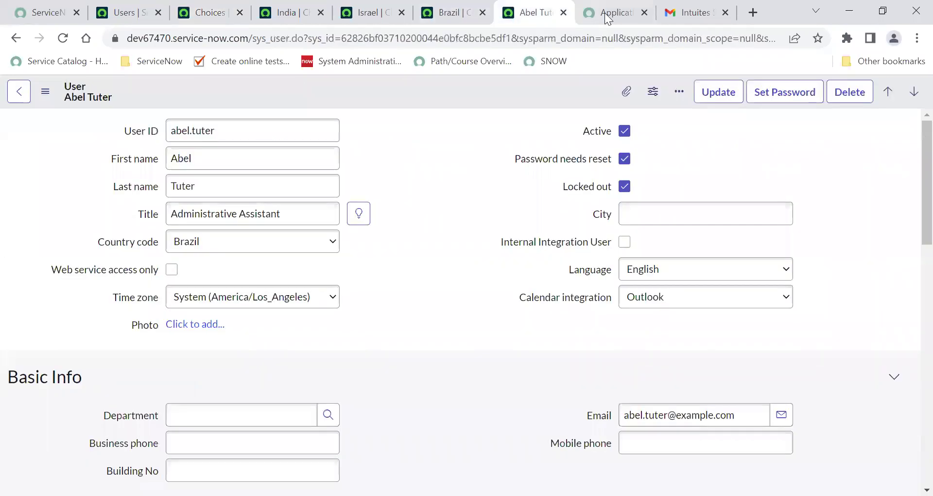
left_click(608, 18)
left_click(514, 9)
left_click(131, 245)
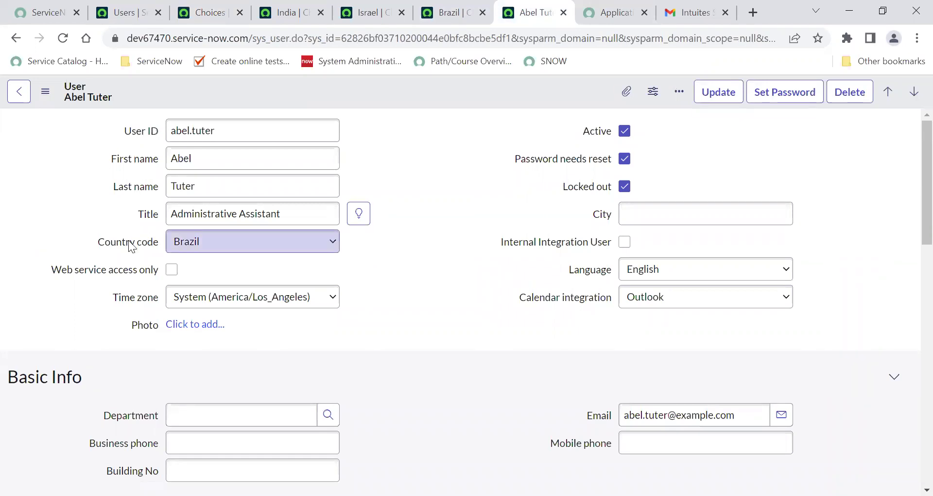
right_click(131, 246)
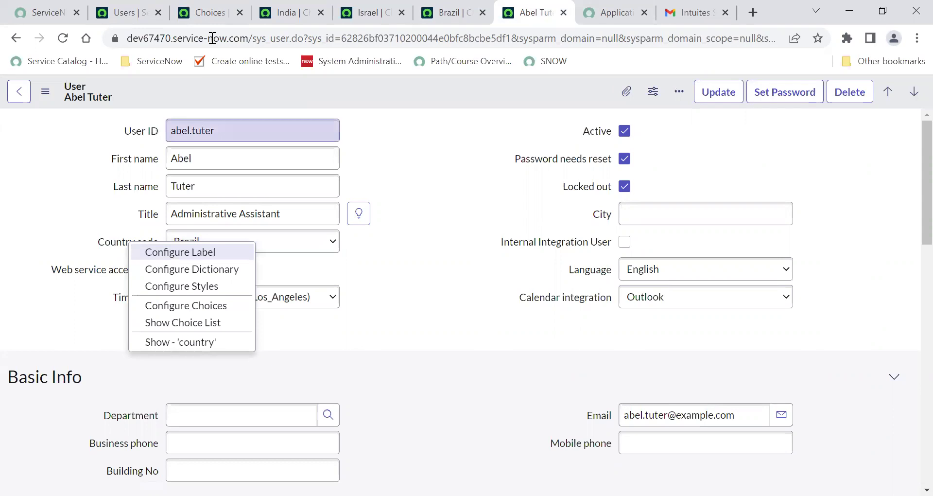
left_click(228, 6)
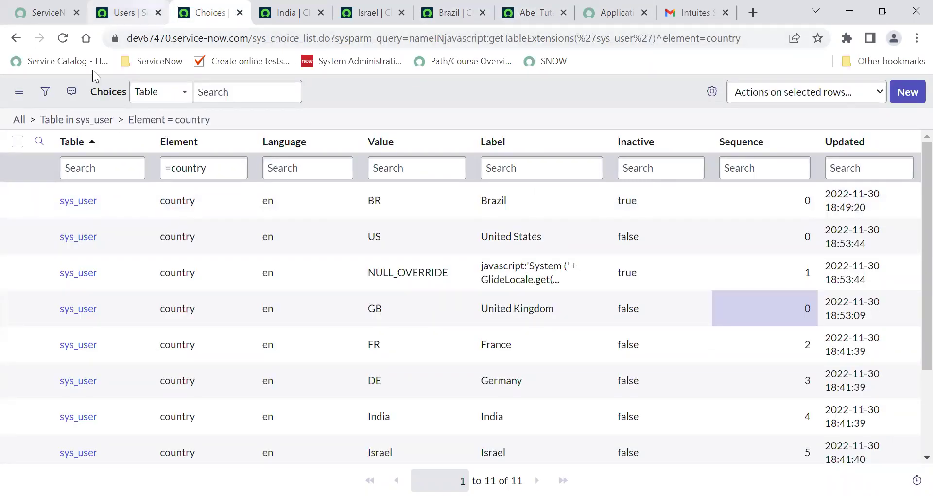
- Filter the application navigator by "choice" to locate the Choice Lists module
key("ctrl+shift+Tab")
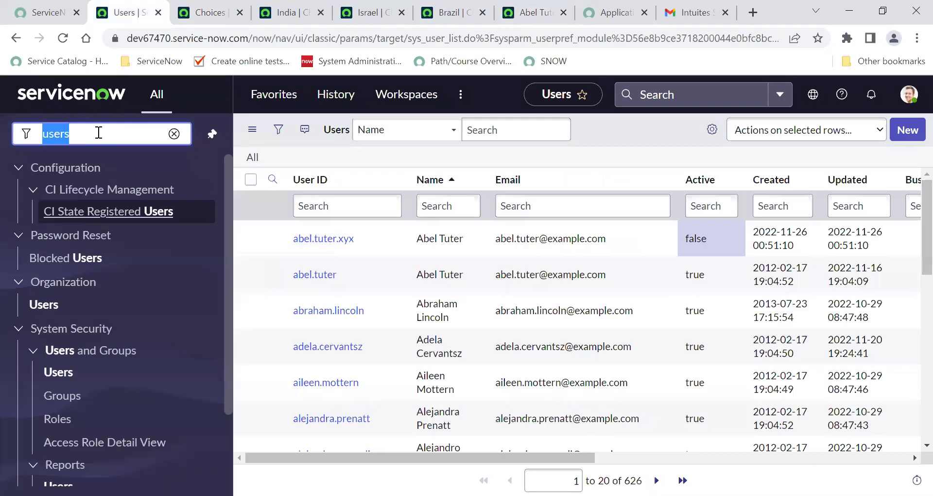
type("choi")
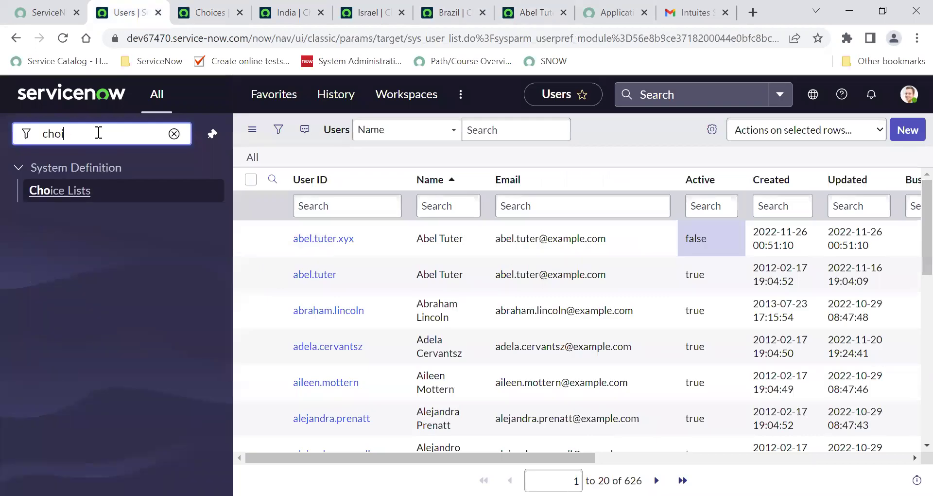
type("ce")
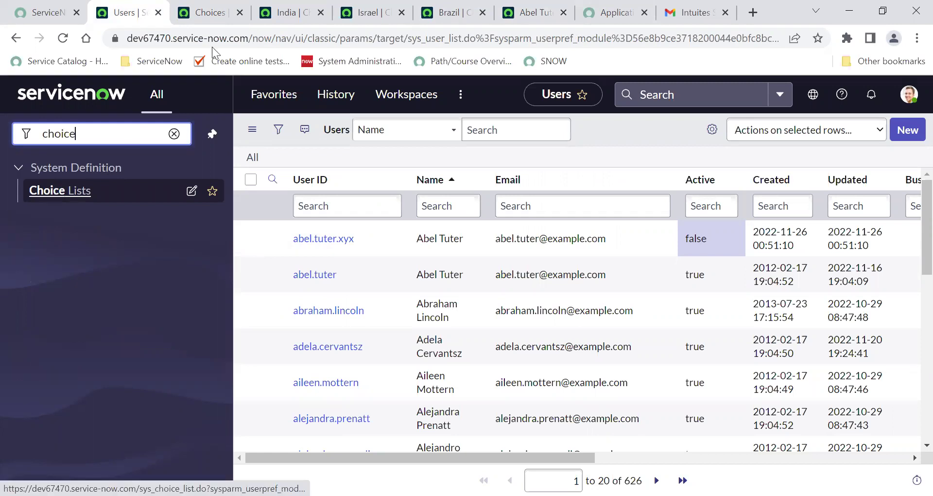
- Copy the table name from the country choices list's URL and open the full Choices table with sys_choice.LIST in the navigator
left_click(209, 10)
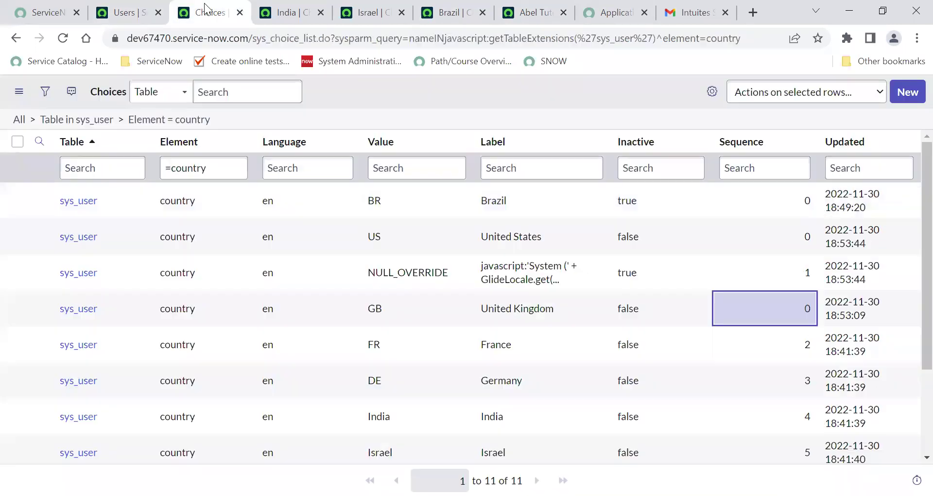
double_click(282, 39)
key("ctrl+c")
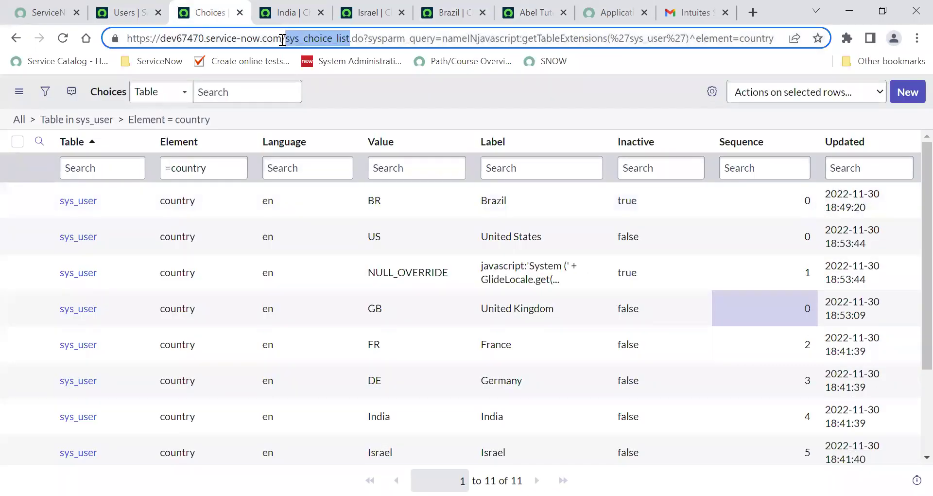
left_click(127, 13)
double_click(95, 137)
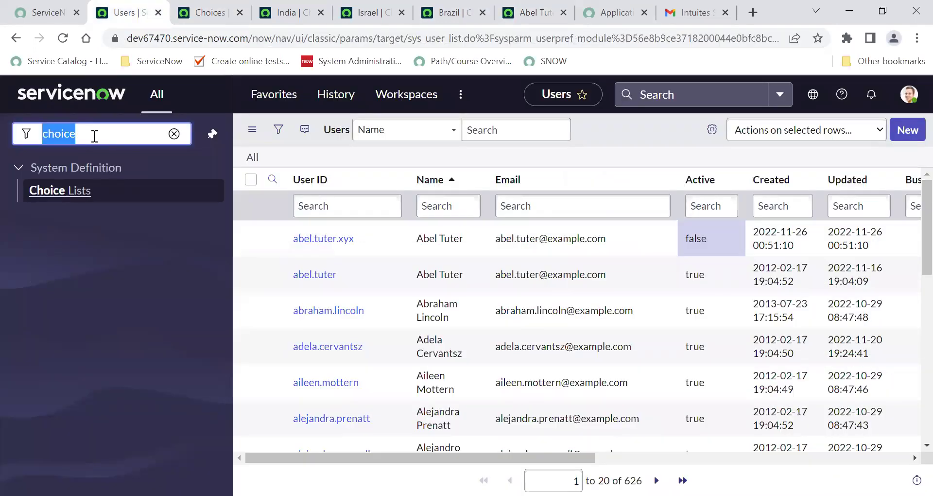
key("ctrl+v")
key("BackSpace")
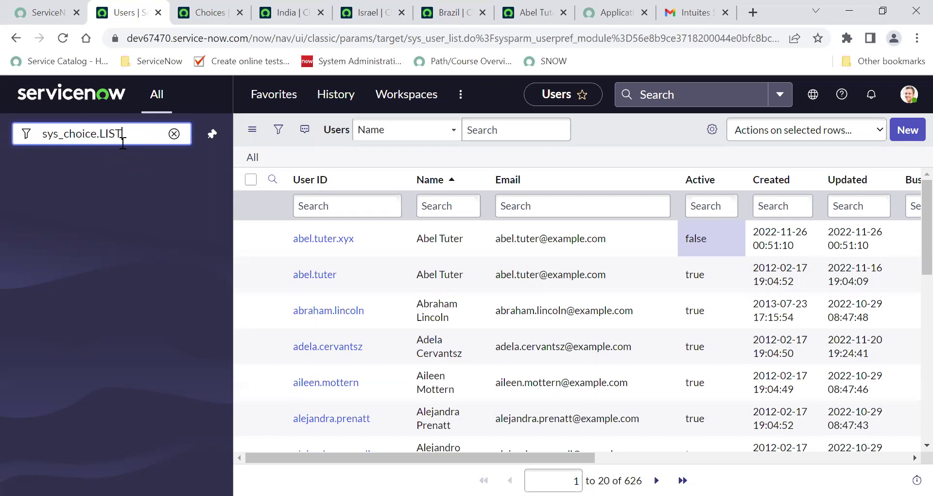
type(".LIST")
key("Return")
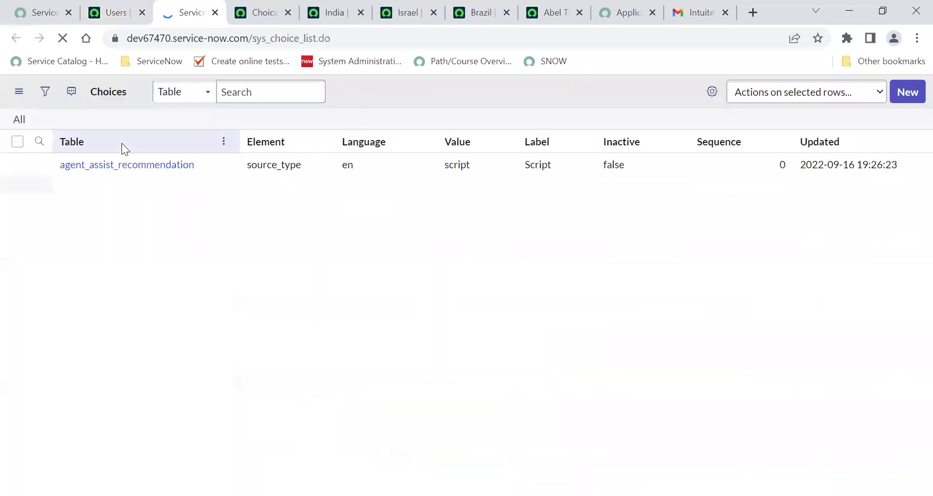
- Filter the navigator by "choice" again and compare the Choice Lists module with the unfiltered Choices table
left_click(110, 12)
type("c")
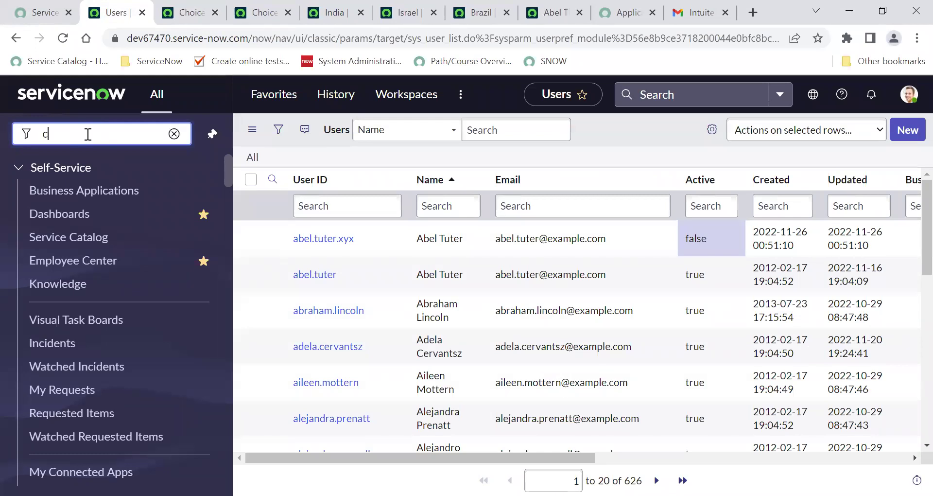
type("hoice")
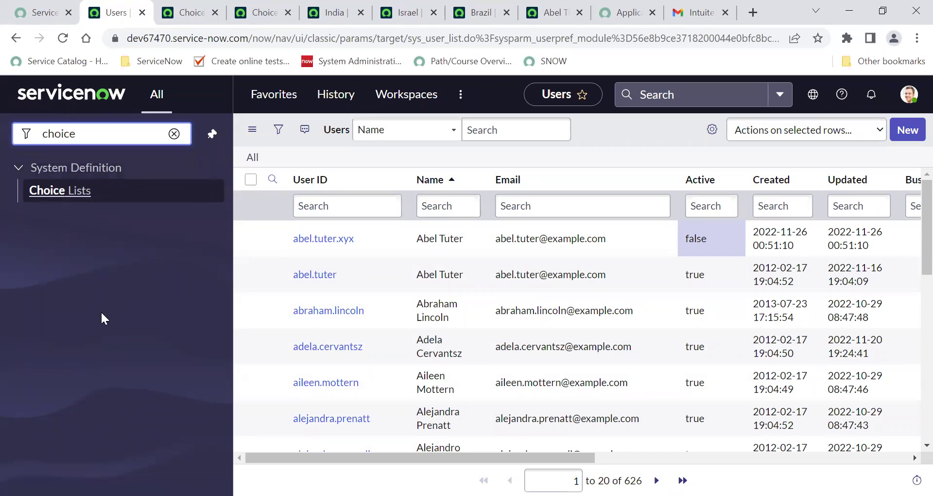
left_click(185, 12)
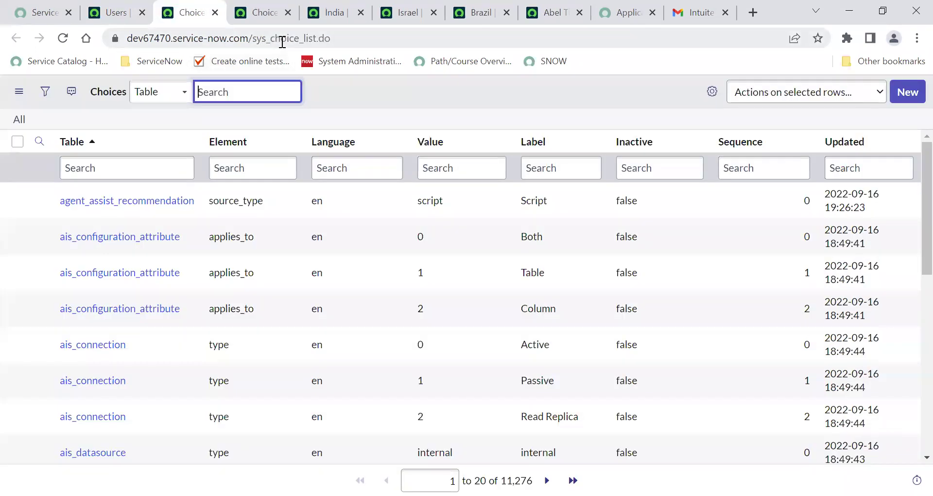
left_click(122, 9)
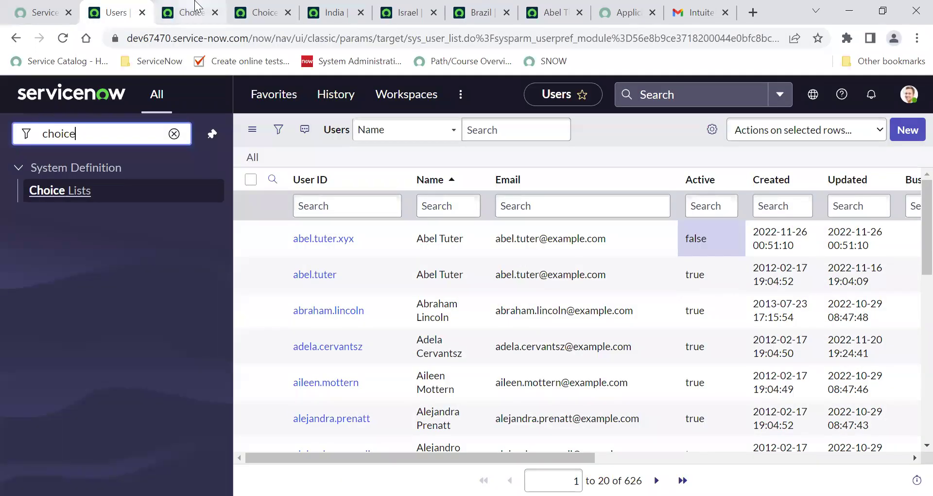
left_click(197, 15)
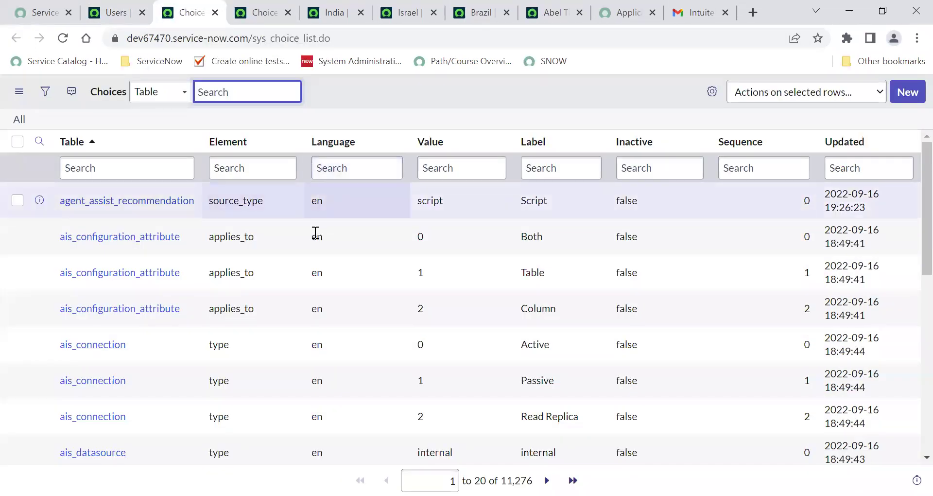
- Open the Choice Lists module and compare its list with the Choices table opened through sys_choice.LIST
left_click(111, 6)
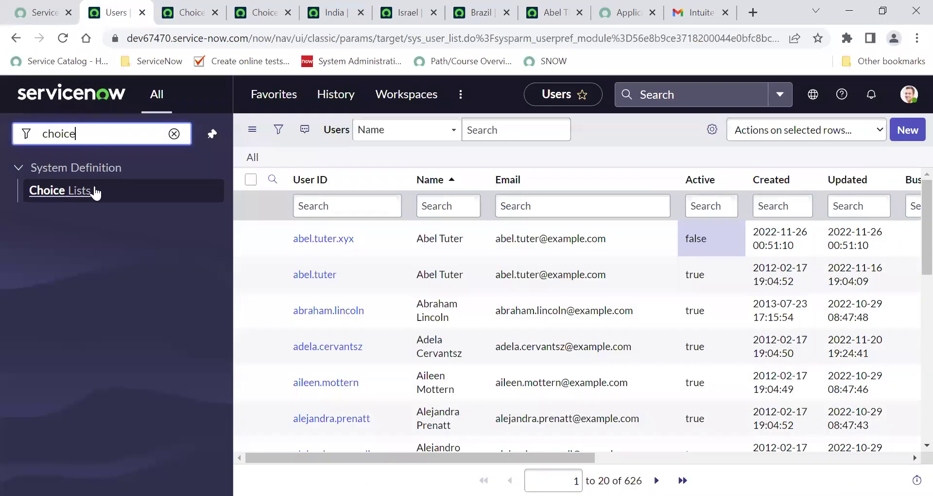
left_click(59, 192)
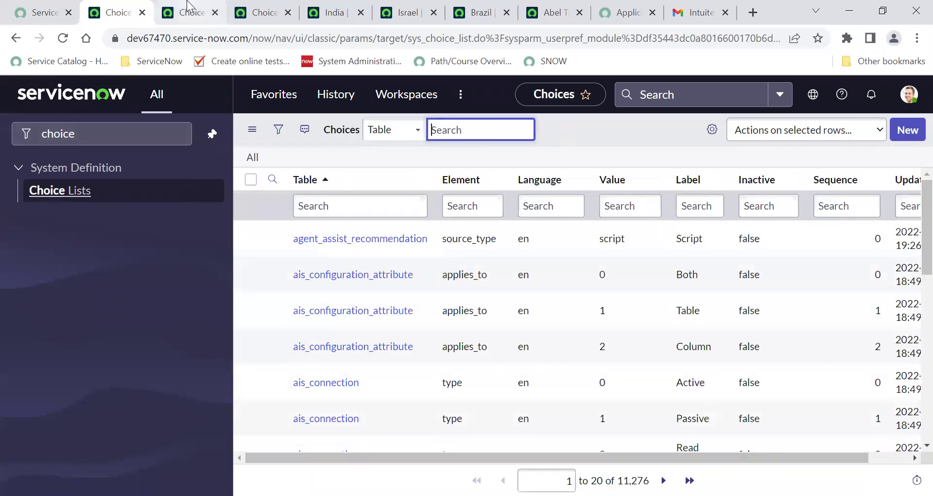
left_click(189, 7)
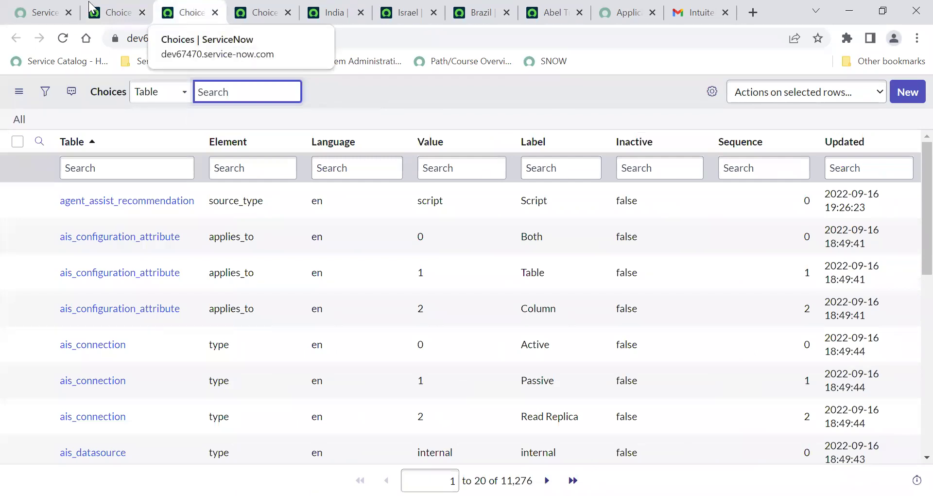
left_click(125, 6)
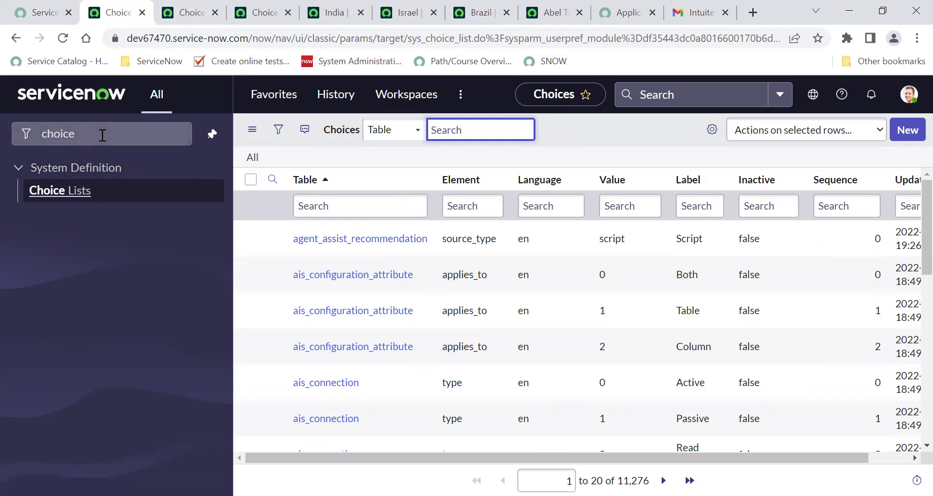
left_click(184, 12)
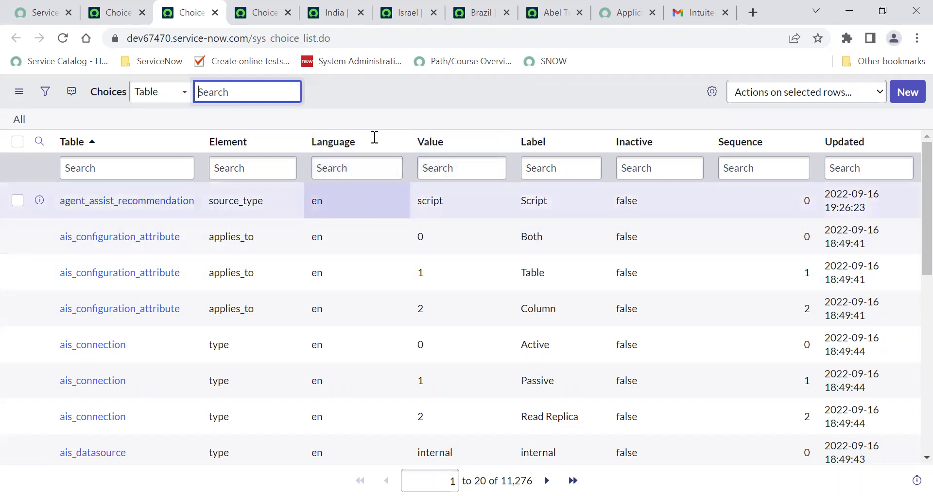
left_click(112, 6)
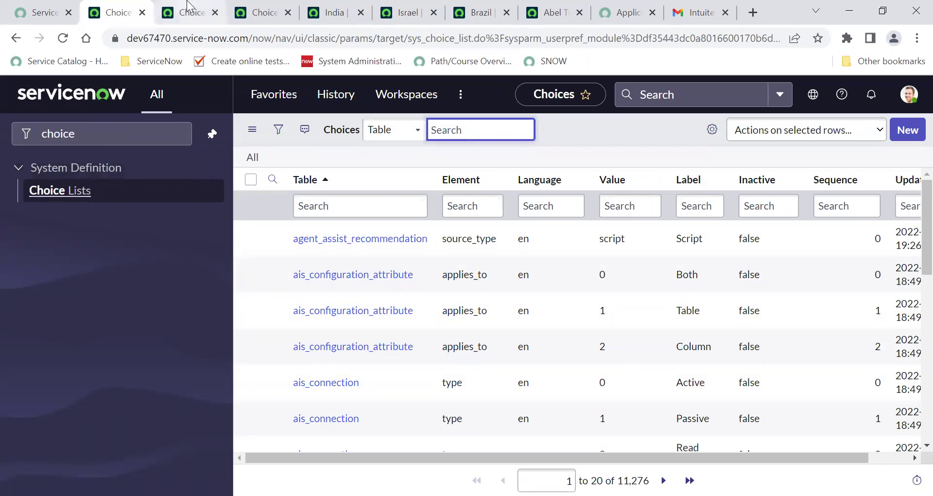
left_click(188, 7)
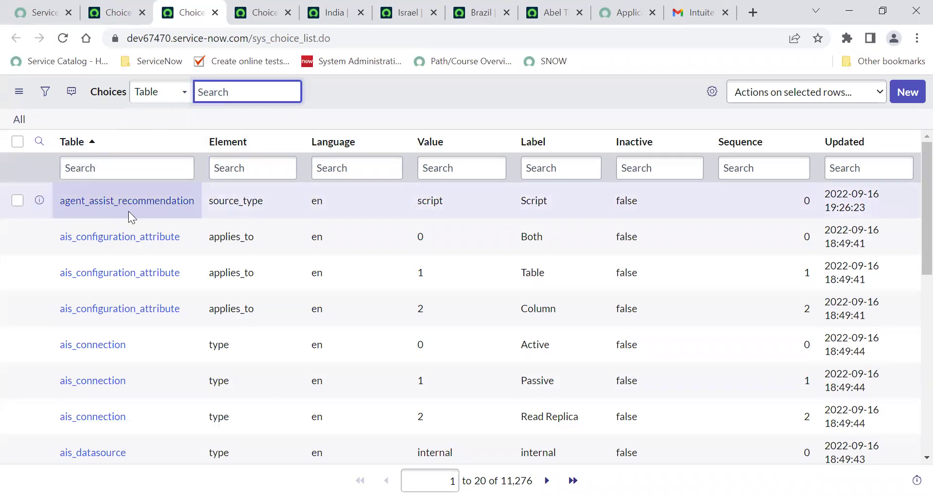
- Look through the unfiltered Choices records, and dismiss the Country code configuration options left open on the user record
scroll(165, 378, "down", 5)
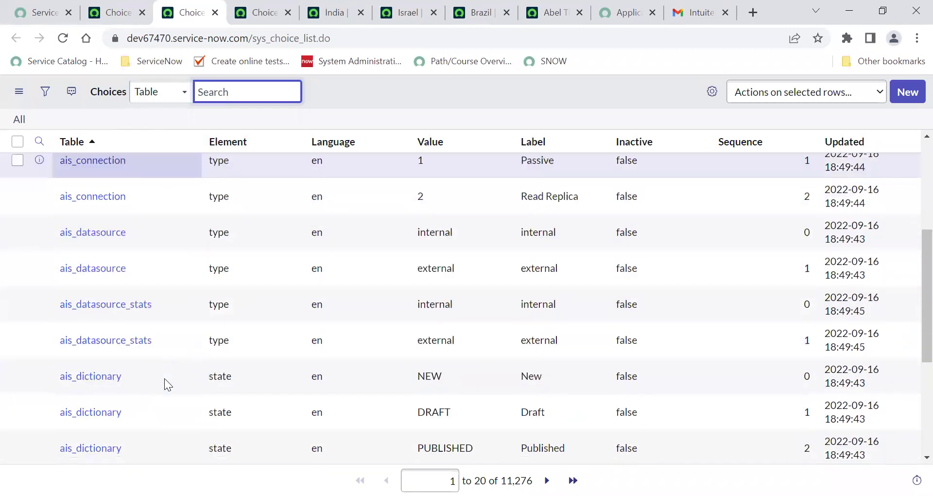
scroll(165, 378, "down", 5)
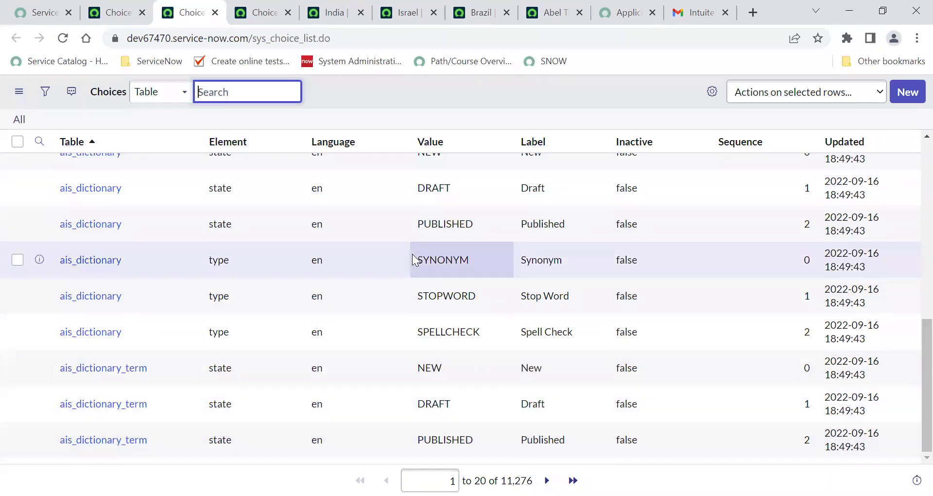
scroll(414, 264, "up", 10)
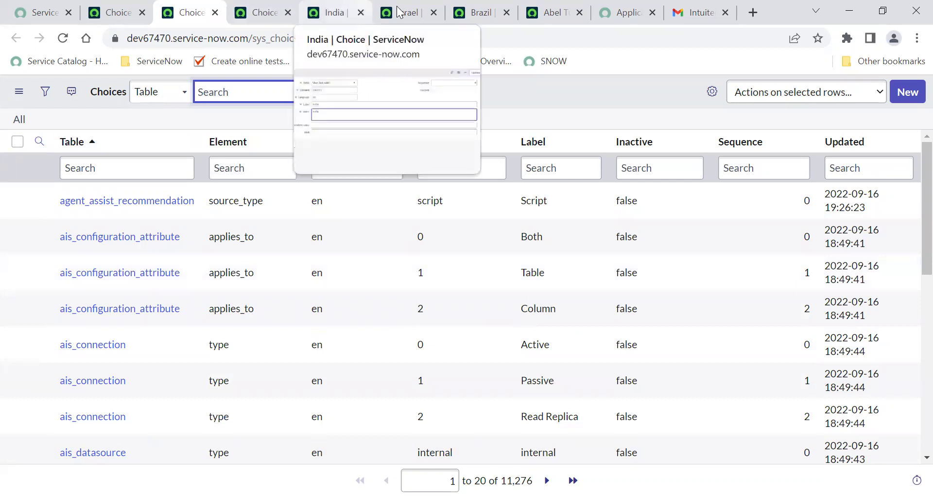
left_click(534, 20)
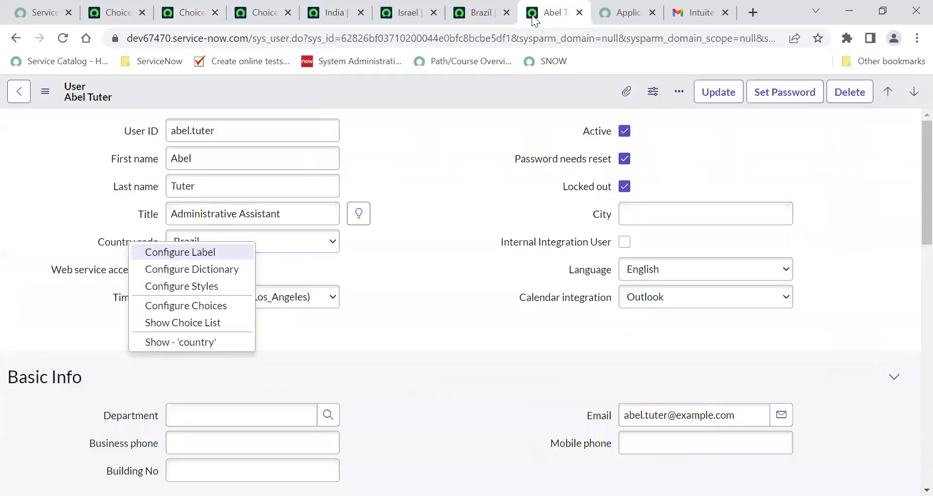
left_click(417, 200)
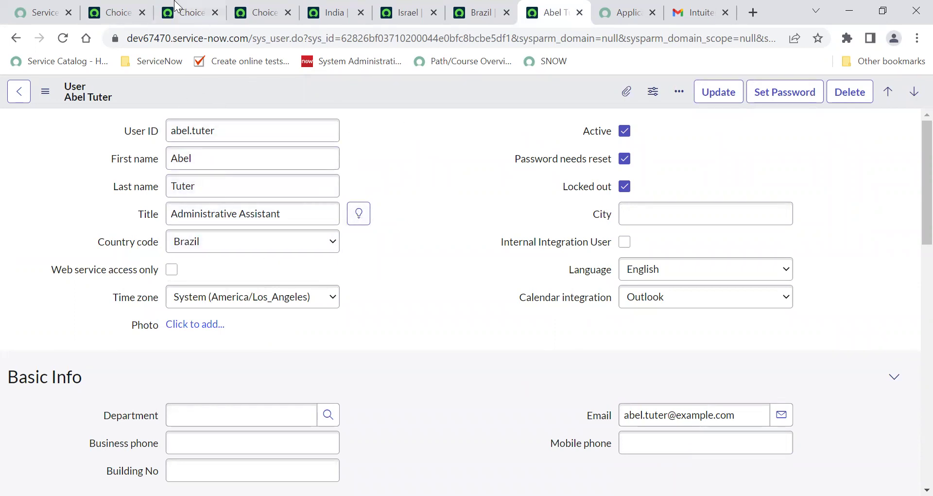
- Review the unfiltered Choices table again and open a blank new choice record from it
left_click(182, 16)
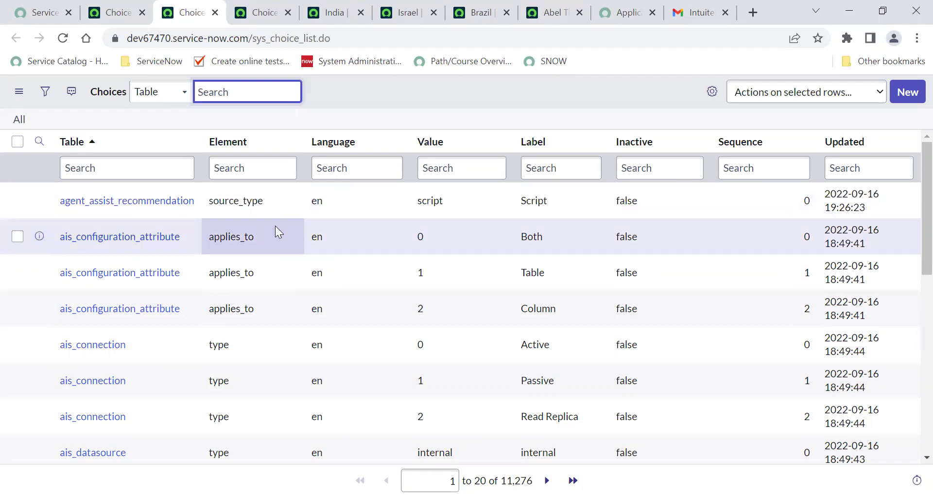
scroll(304, 349, "down", 4)
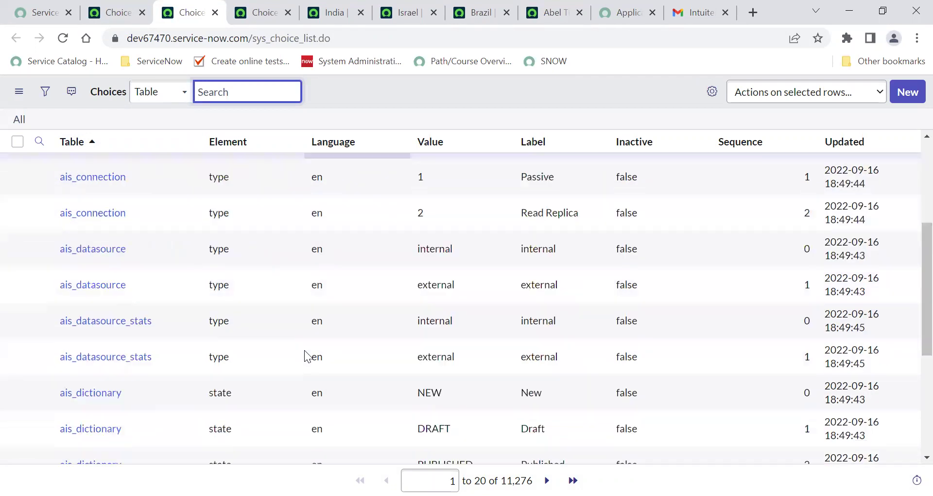
scroll(305, 350, "down", 4)
scroll(304, 350, "up", 8)
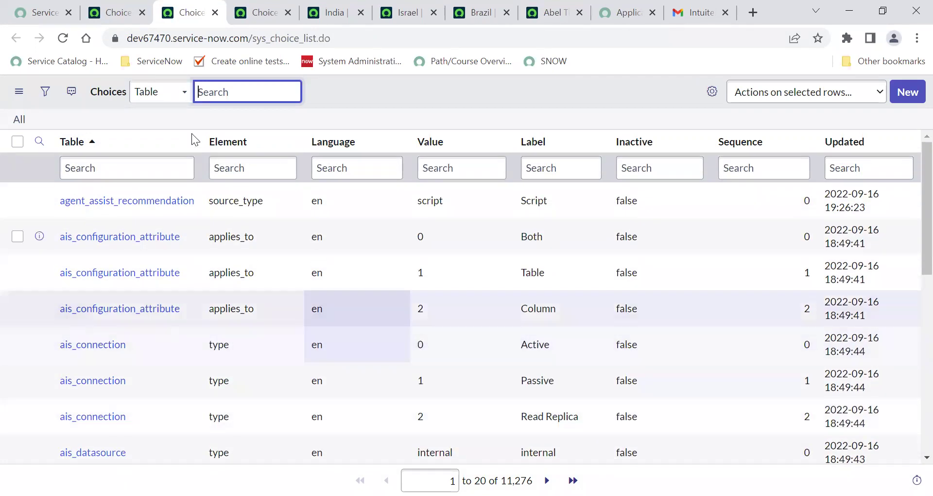
left_click(906, 99)
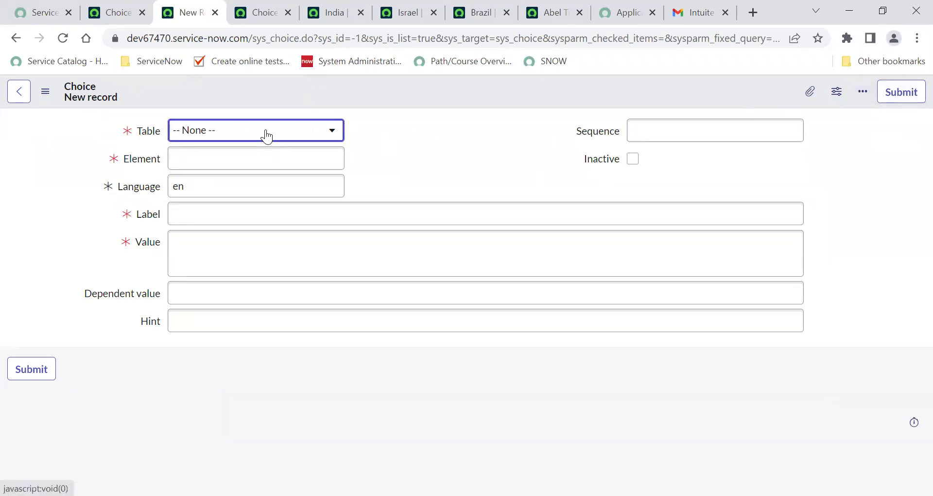
- Show the choice list of the Country code field from the user record
left_click(611, 9)
left_click(551, 12)
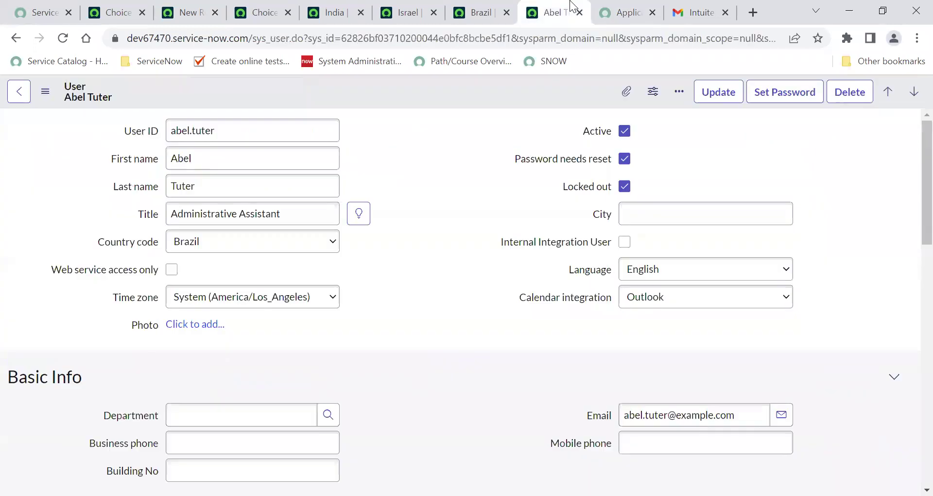
right_click(134, 244)
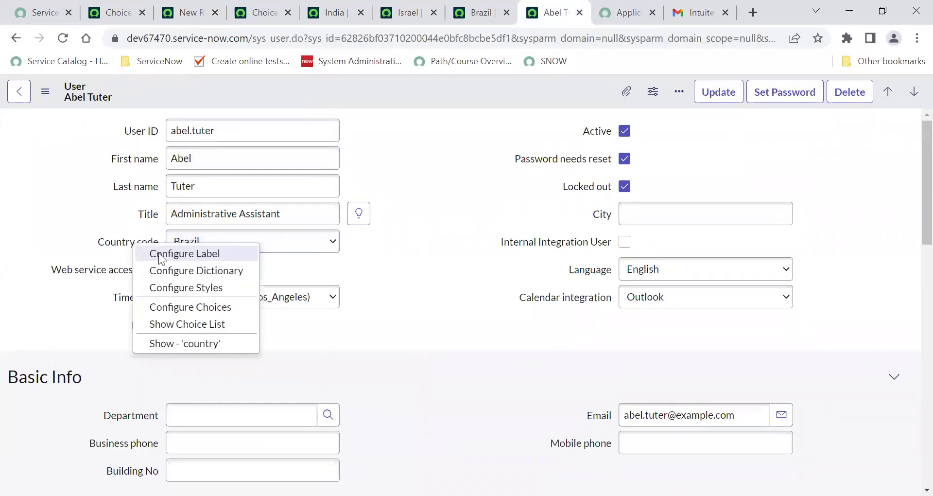
left_click(178, 324)
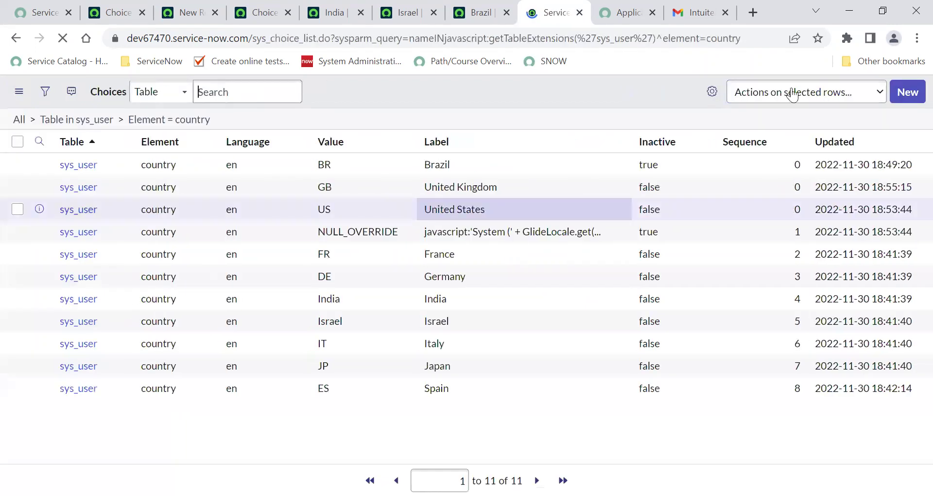
left_click(906, 93)
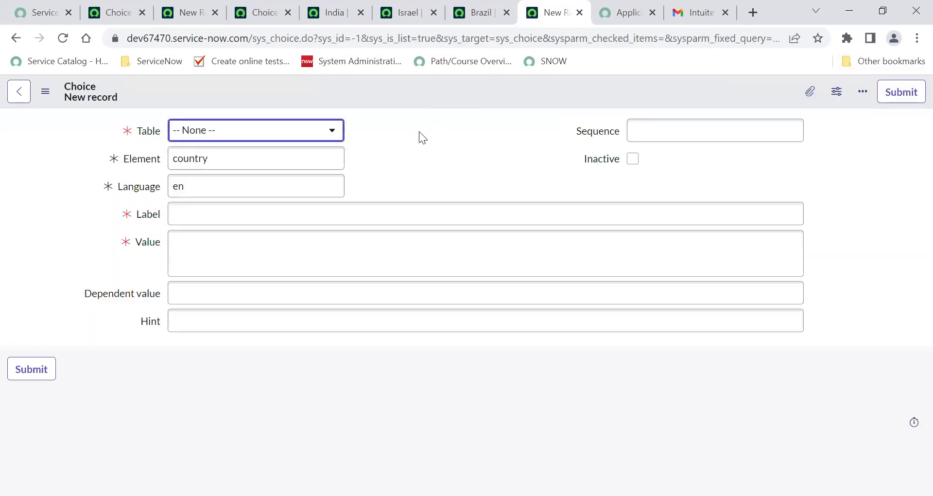
left_click(18, 95)
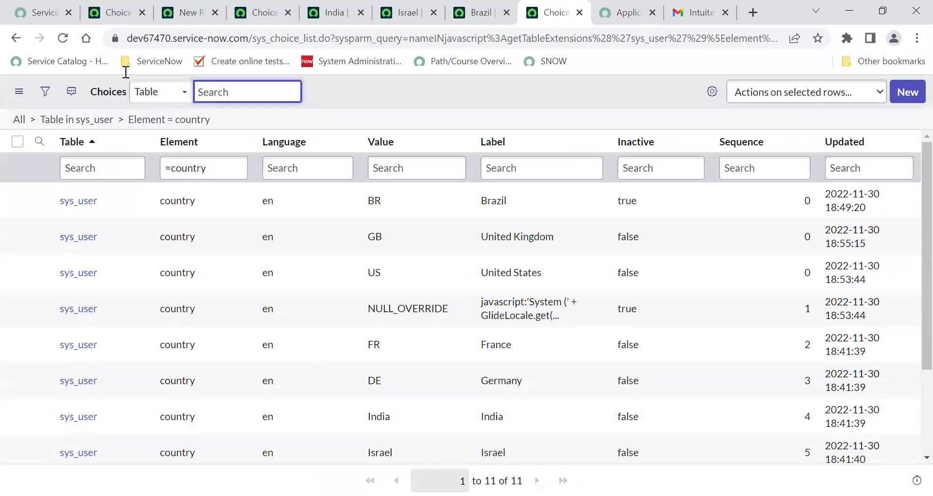
scroll(345, 214, "down", 3)
scroll(345, 214, "up", 3)
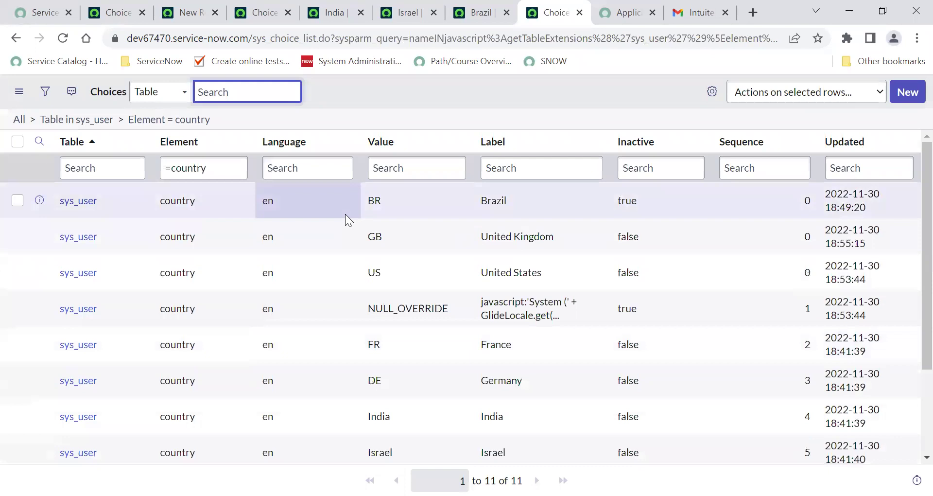
- Start a new choice record from the country choice list and search its Table options for "user"
left_click(914, 97)
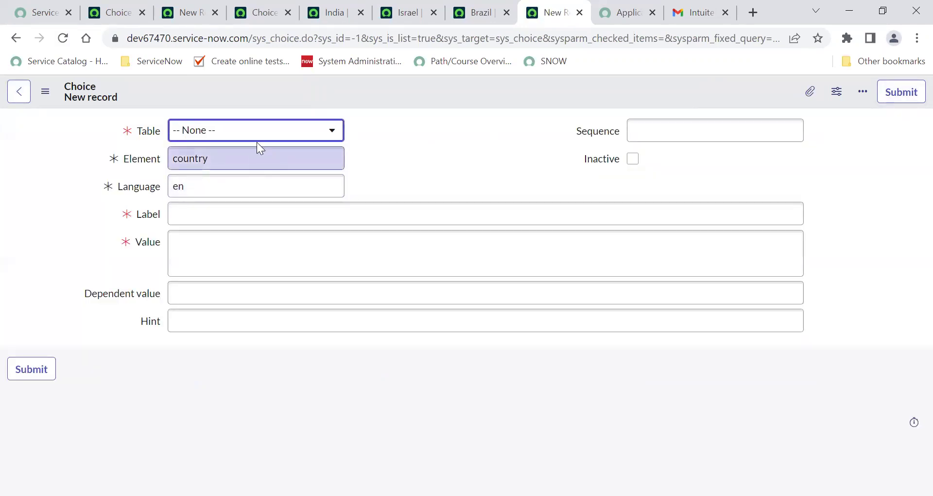
left_click(231, 130)
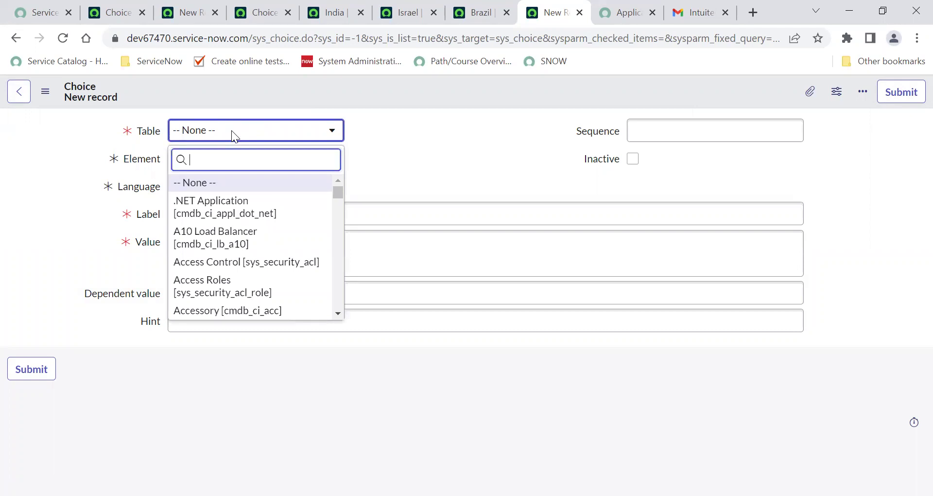
type("user")
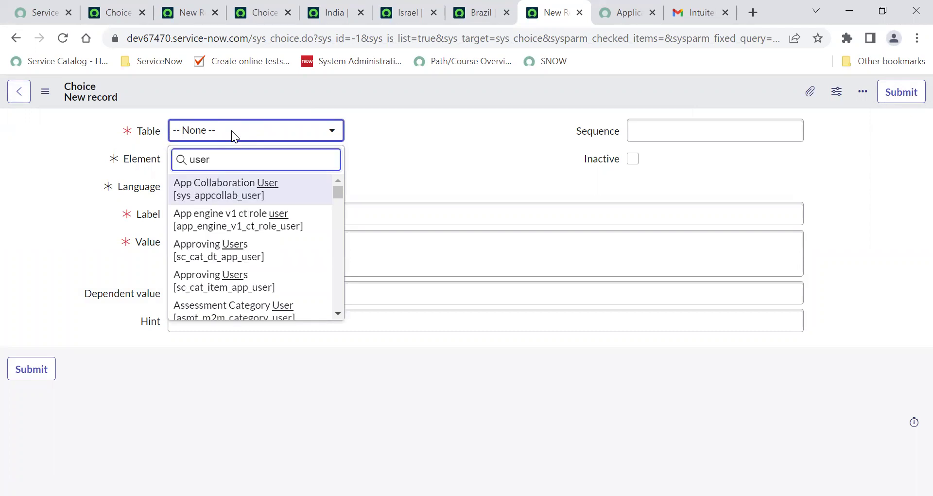
scroll(265, 253, "down", 10)
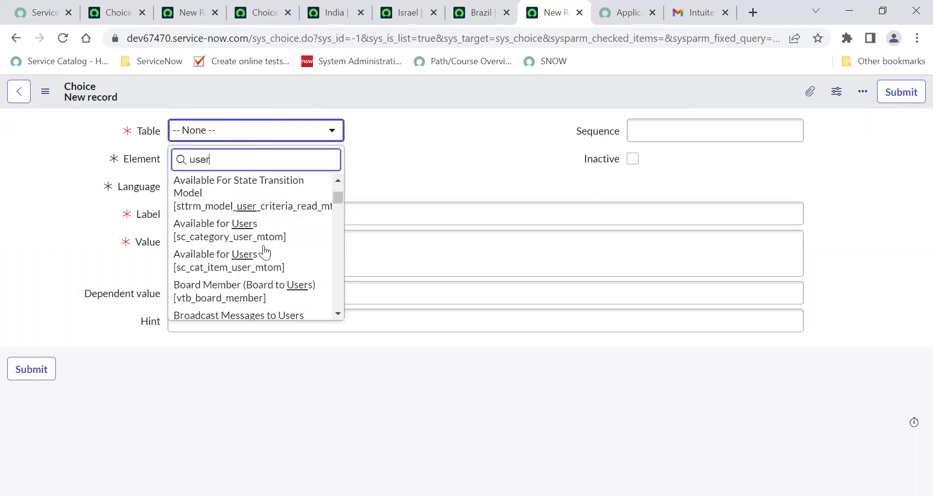
scroll(265, 253, "down", 15)
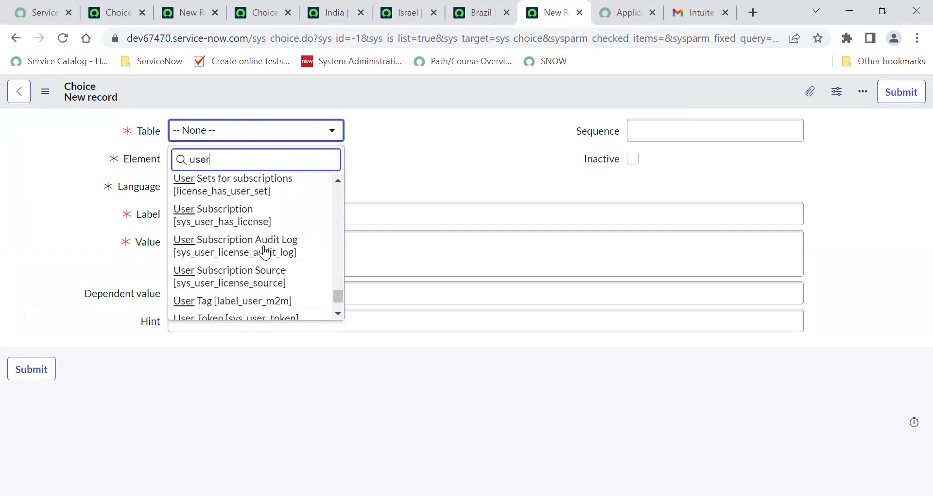
scroll(251, 233, "up", 4)
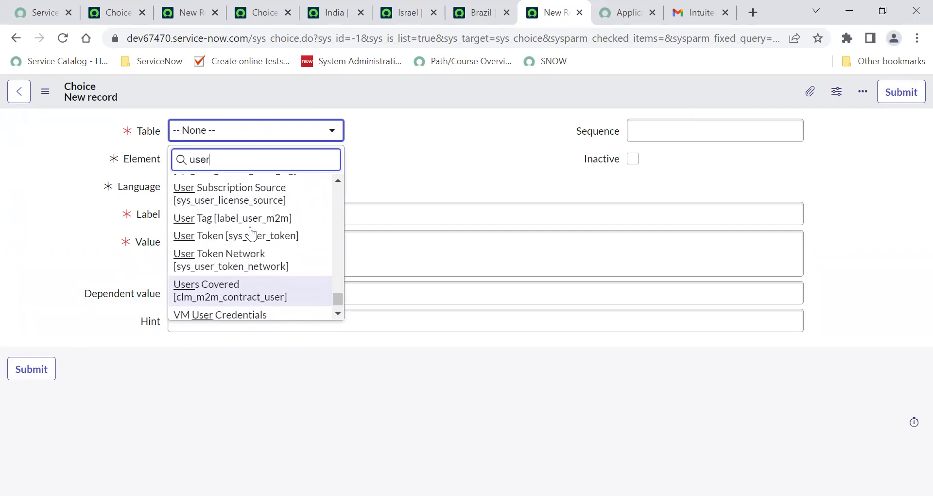
scroll(251, 233, "up", 5)
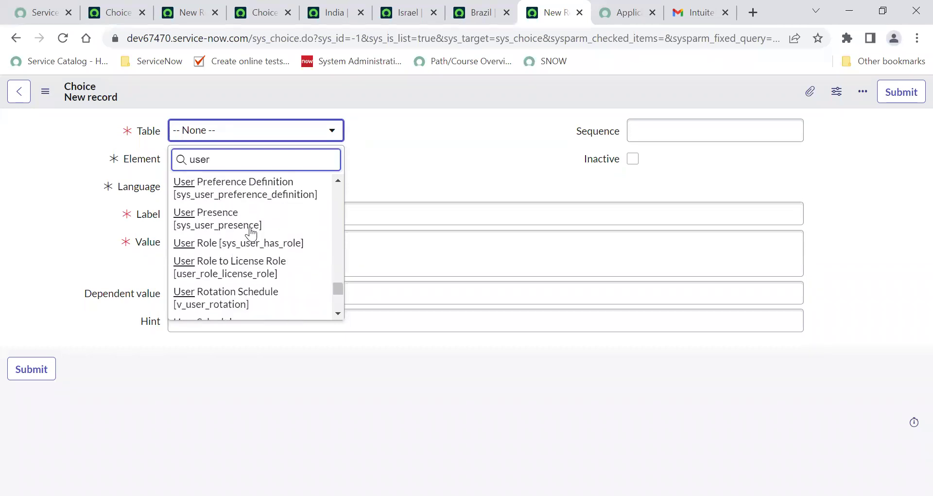
scroll(252, 234, "up", 5)
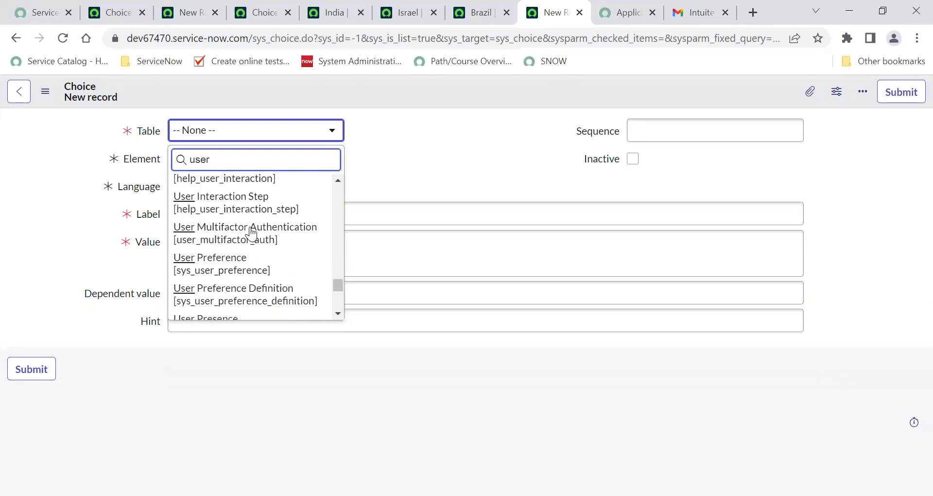
scroll(251, 234, "up", 4)
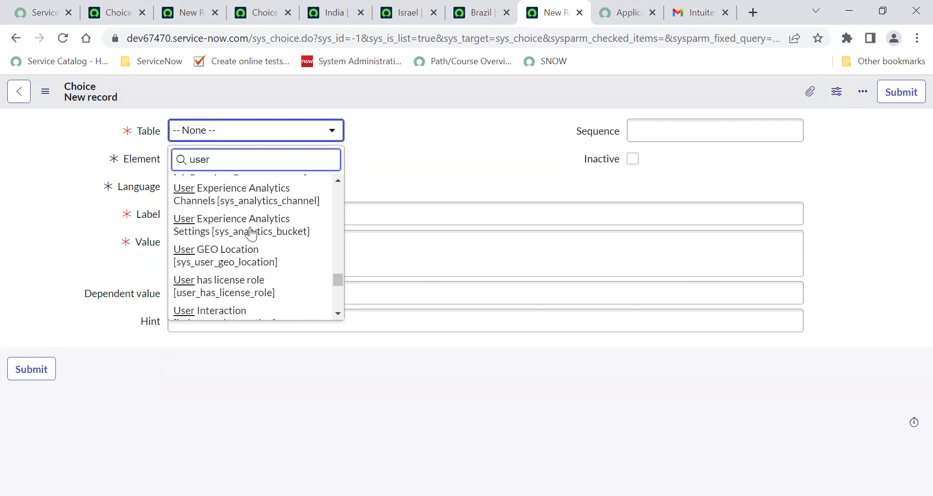
scroll(251, 234, "up", 2)
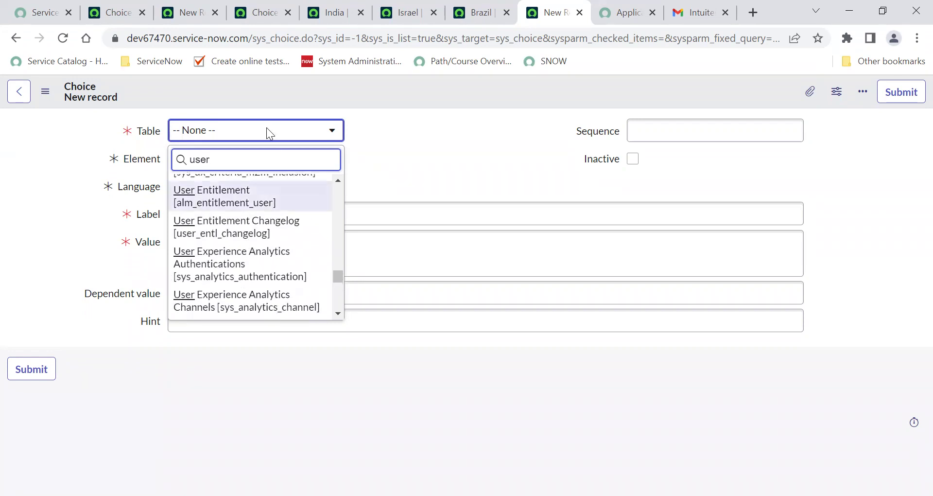
- Find "sys_user" among the Table options and set the new choice's table to User [sys_user]
double_click(203, 160)
type("sys_")
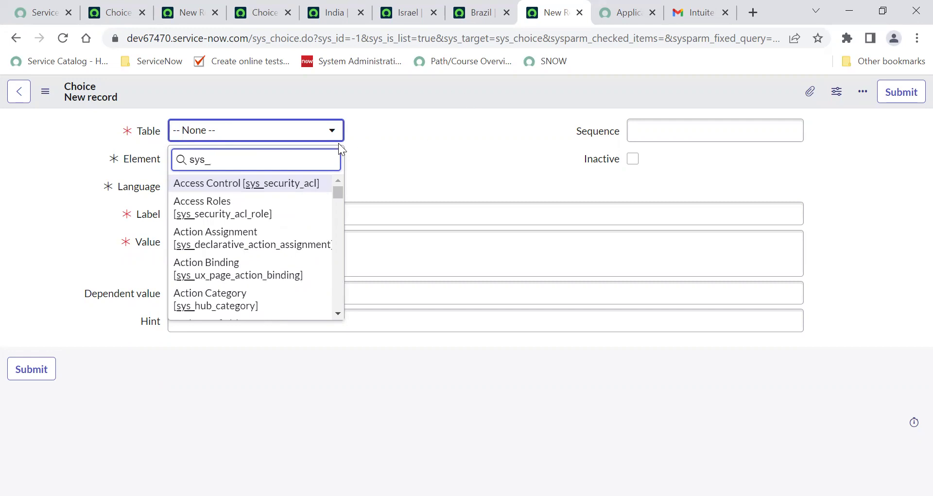
type("user")
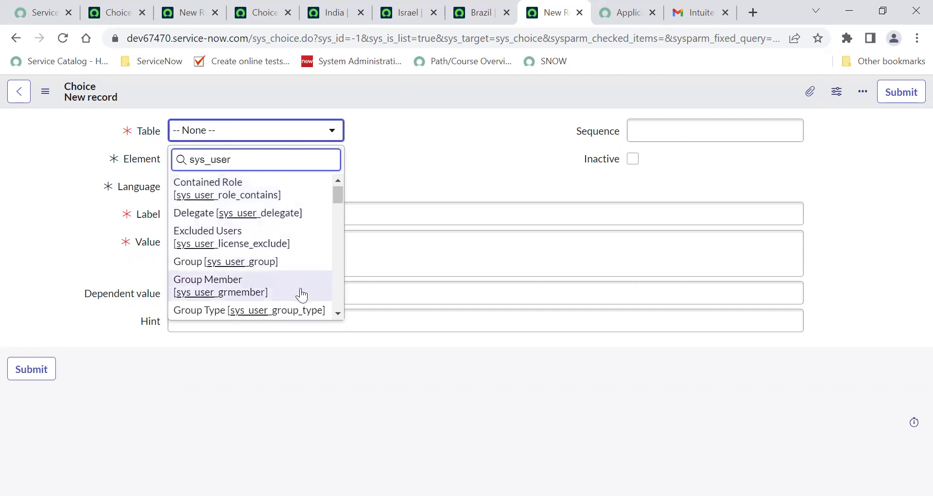
scroll(273, 291, "down", 6)
scroll(274, 290, "down", 8)
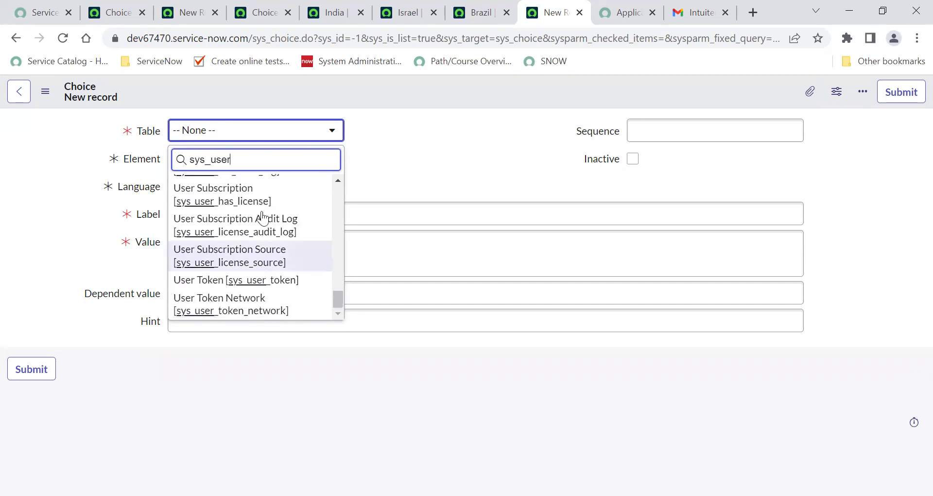
scroll(252, 194, "up", 3)
scroll(253, 194, "up", 5)
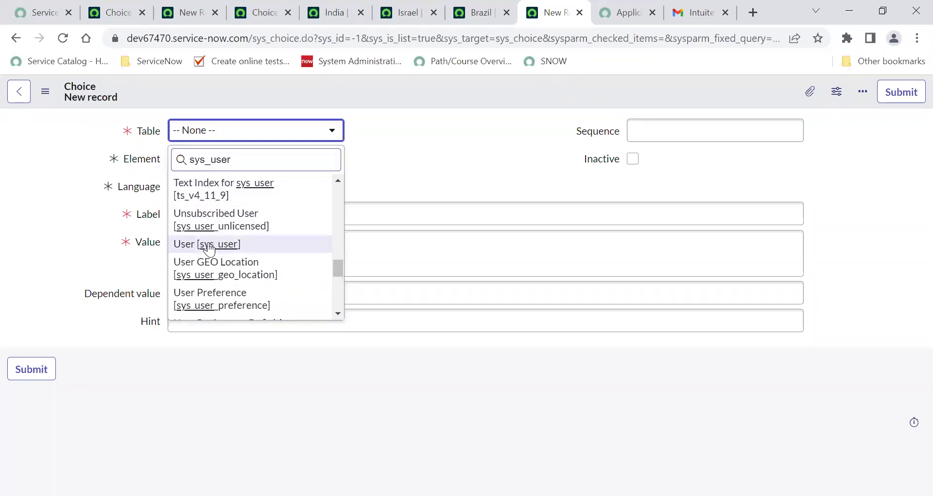
left_click(210, 246)
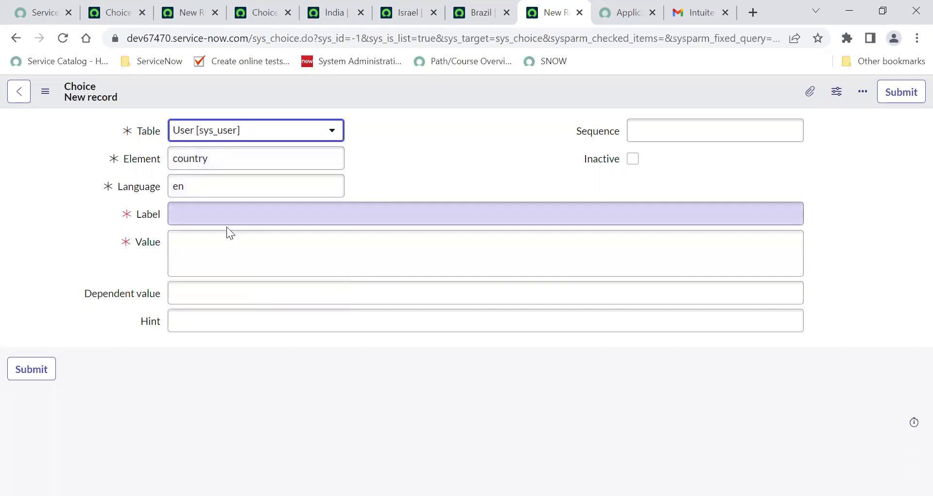
- Enter "Singapore" as both the Label and the Value of the new country choice
left_click(226, 214)
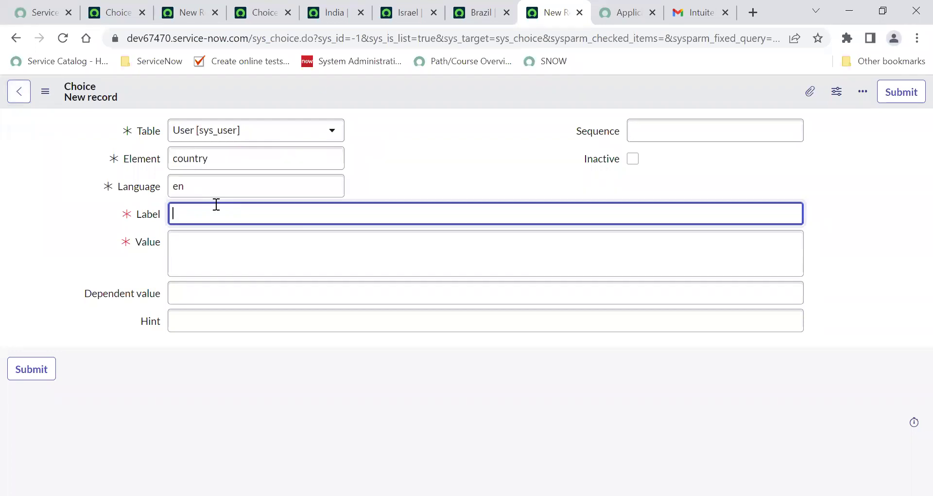
type("Singapore")
key("Tab")
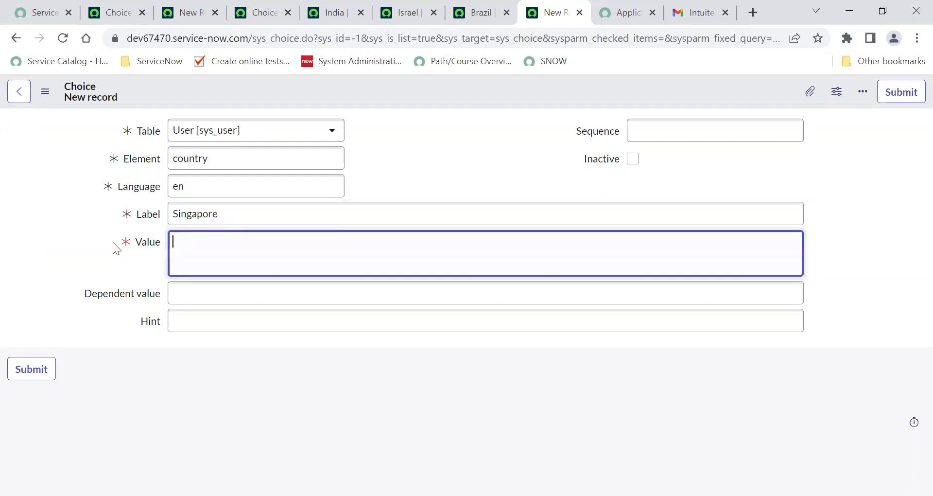
left_click(198, 216)
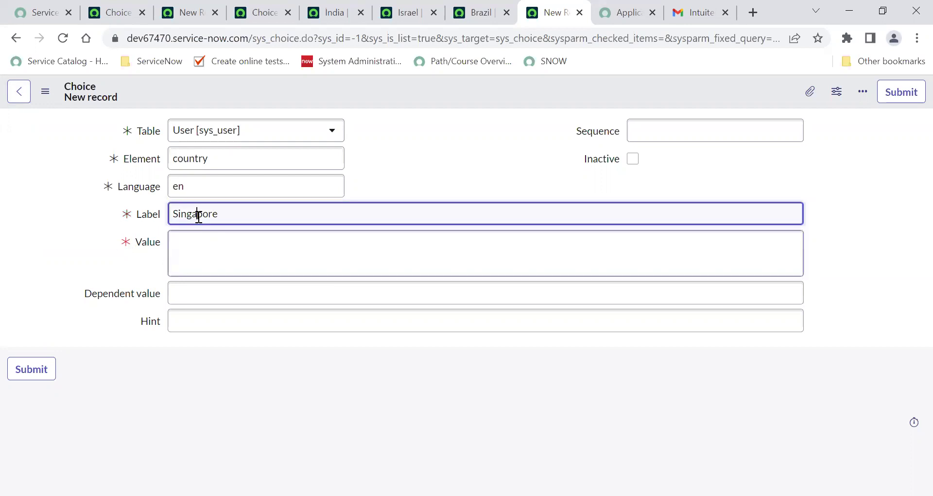
key("ctrl+a")
left_click_drag(205, 265, 206, 266)
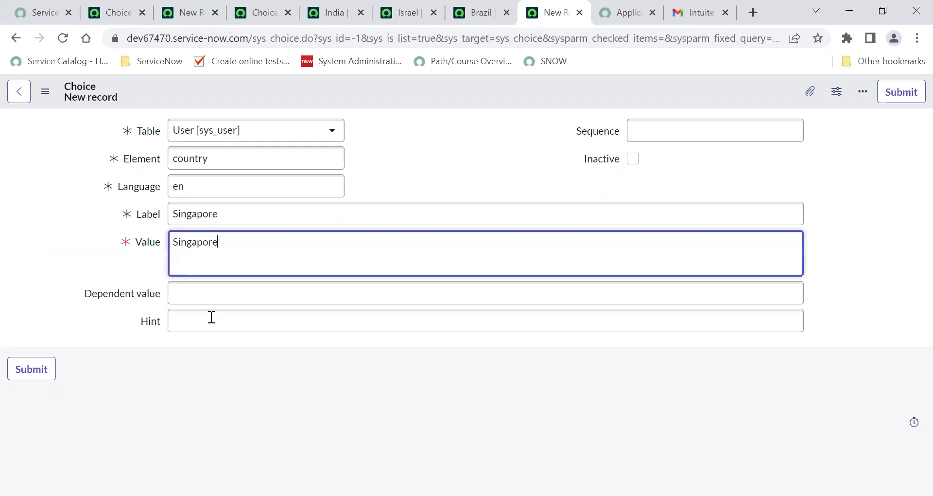
- Give the Singapore choice the hint "Country Singapore" and submit the record
left_click(209, 321)
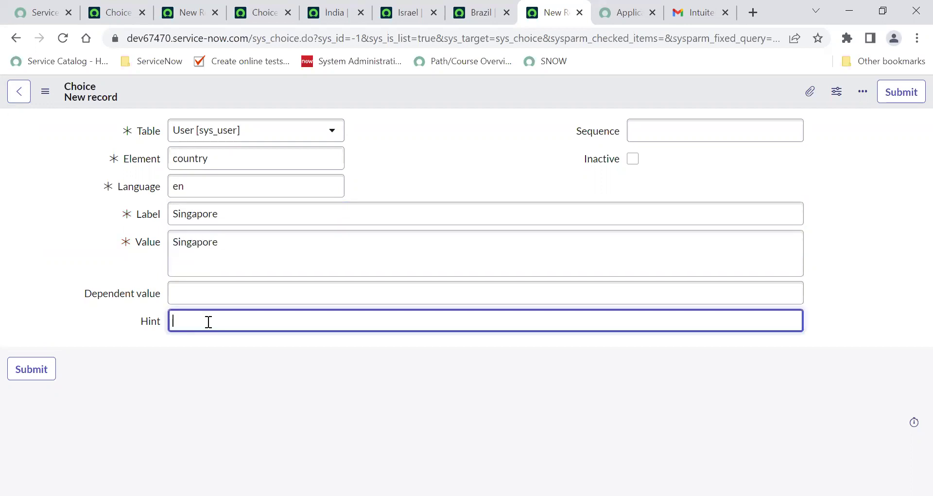
type("Country Singa")
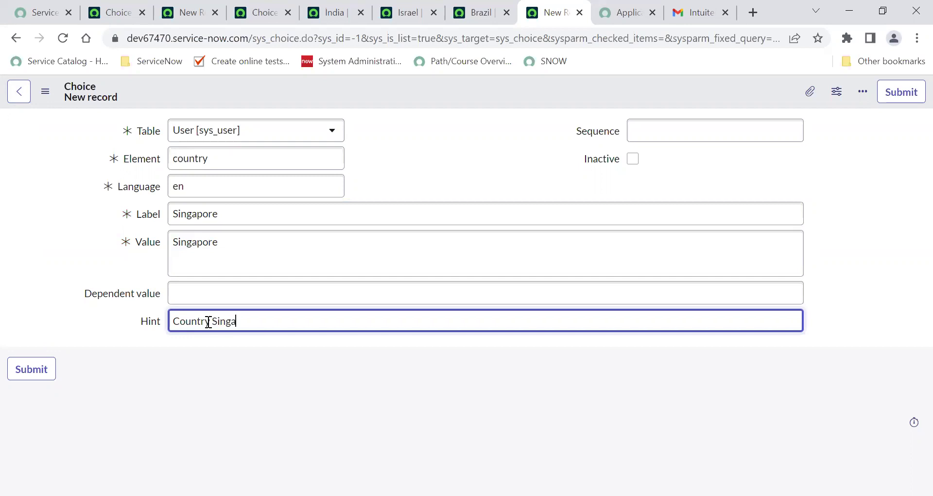
type("pore")
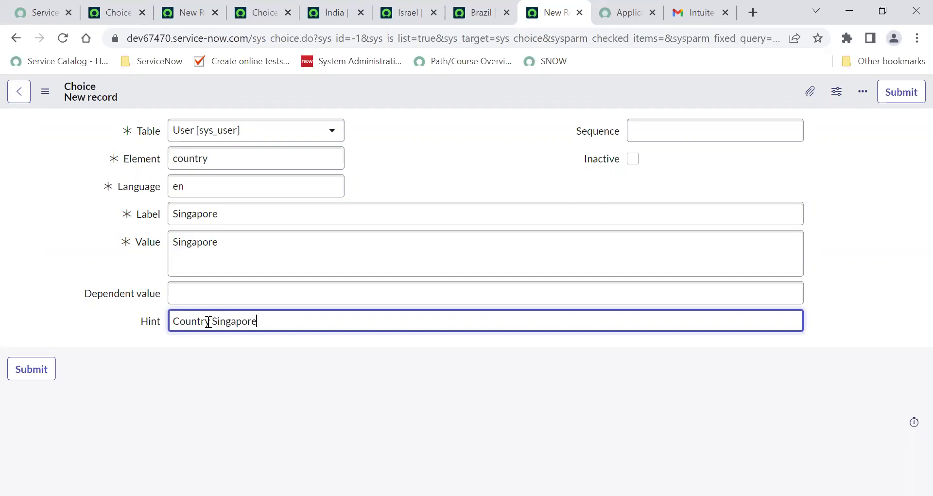
left_click(22, 369)
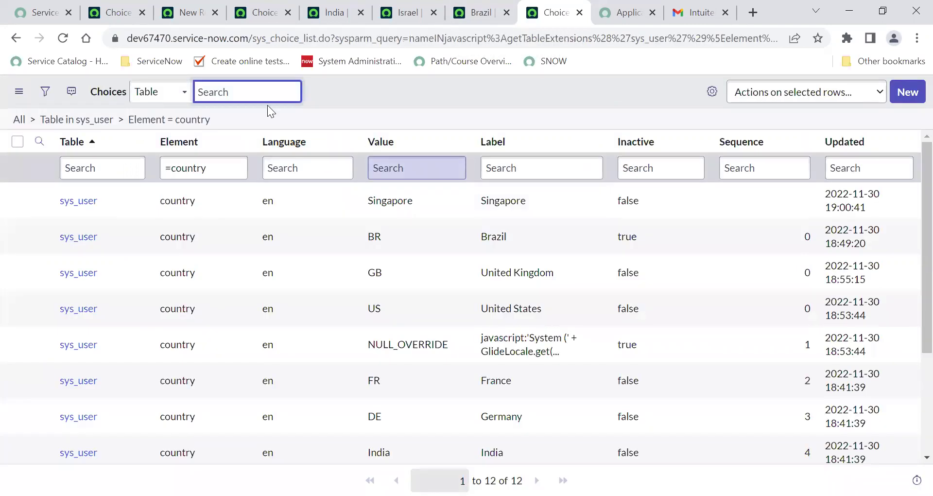
- Go back from the filtered country Choices list to the user record
left_click(11, 39)
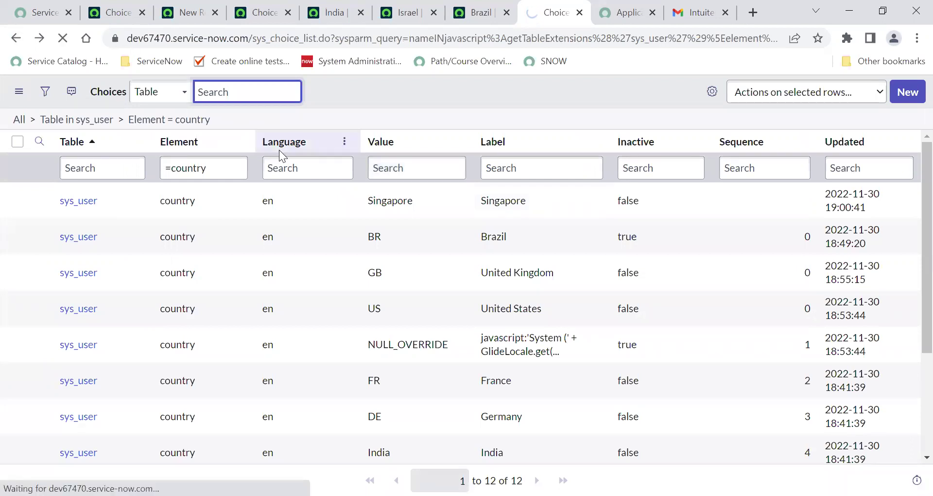
left_click(15, 43)
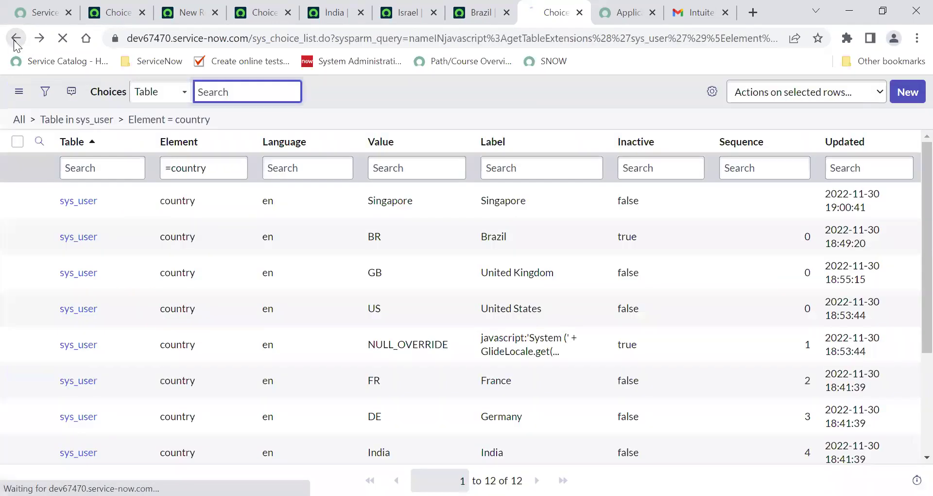
left_click(15, 43)
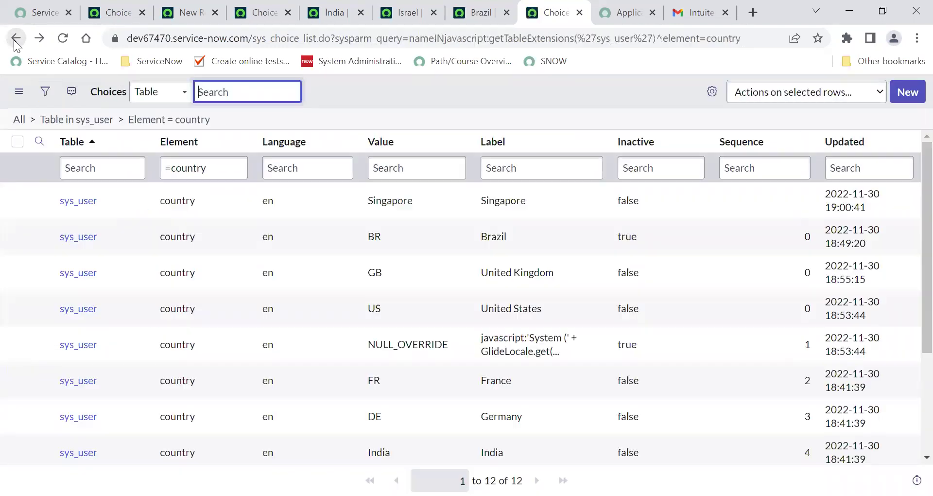
left_click(16, 43)
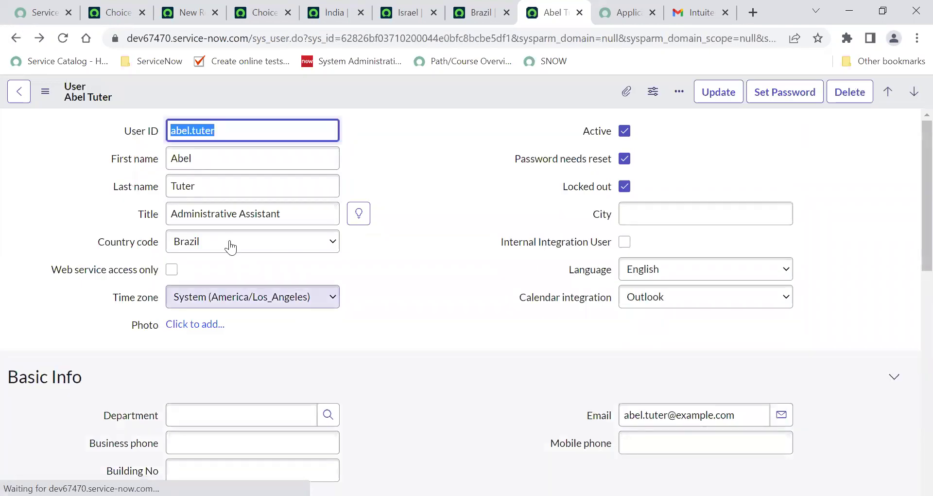
- Choose Singapore as the Country code on the user record
left_click(228, 242)
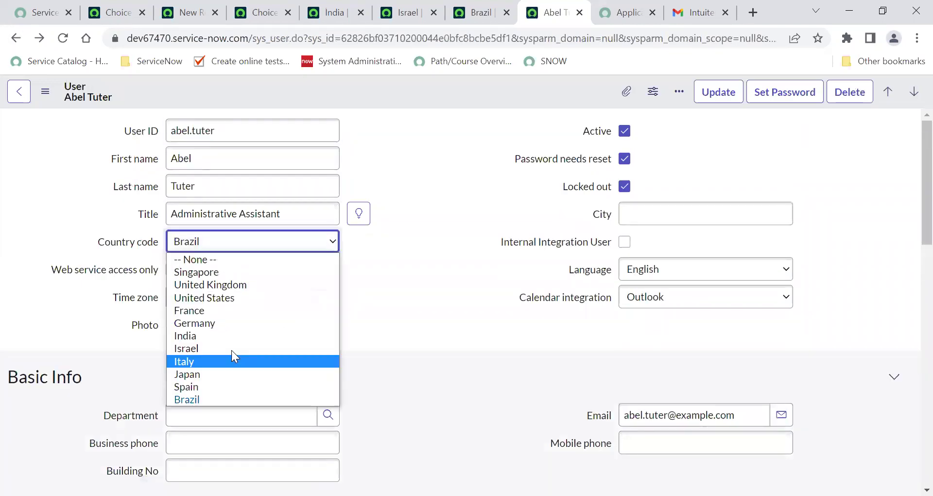
left_click(204, 276)
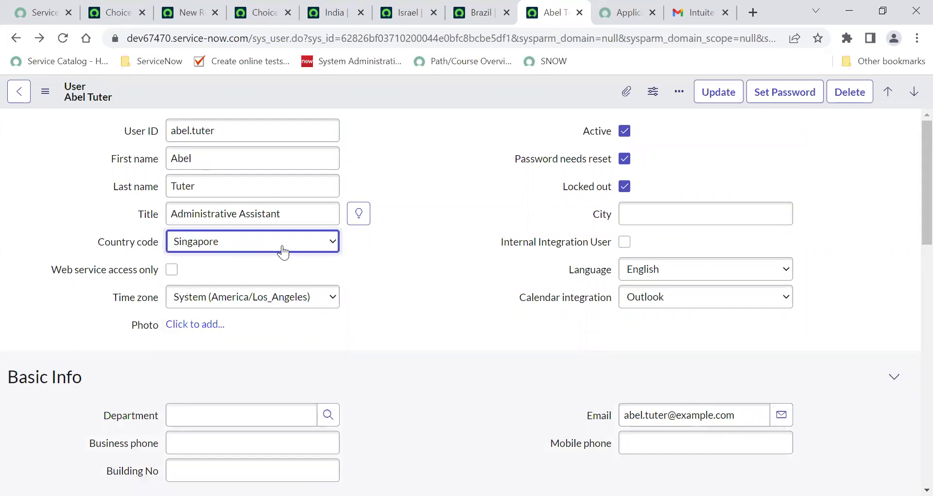
left_click(376, 253)
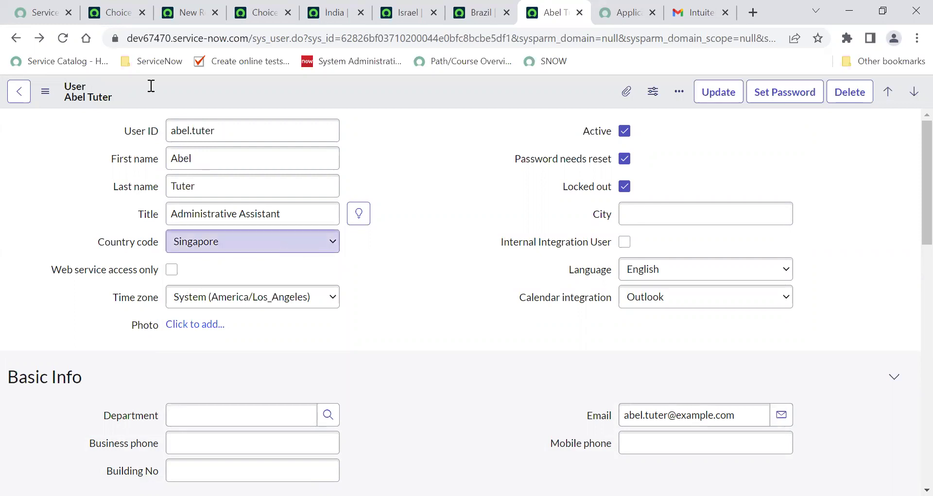
- Reload the user record without saving its changes and pick Singapore from the refreshed Country code choices
left_click(63, 39)
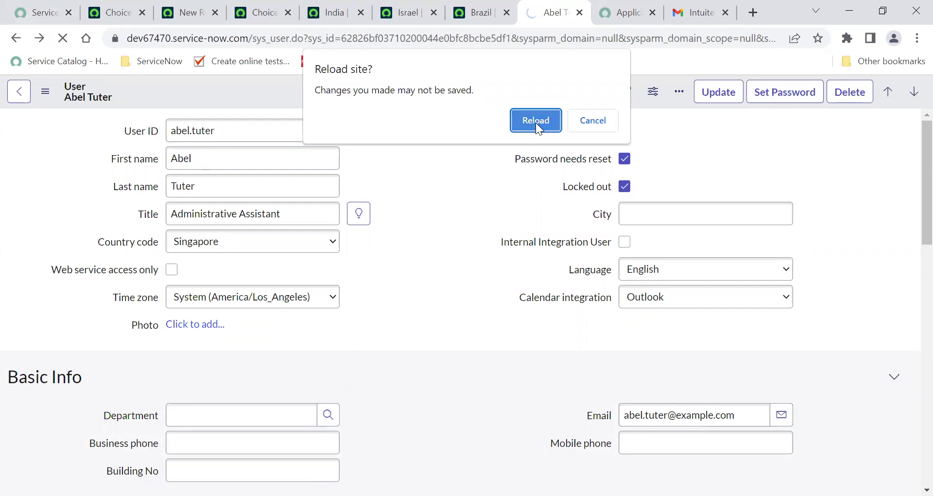
left_click(536, 120)
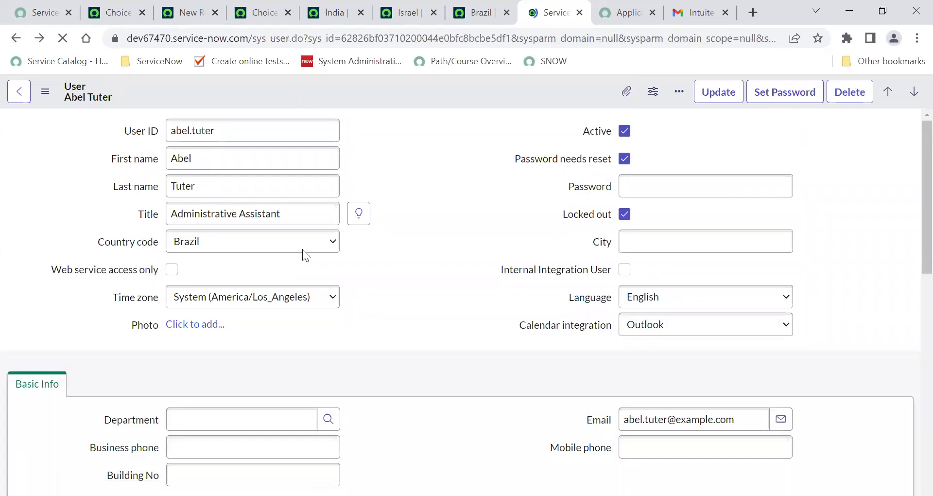
left_click(224, 249)
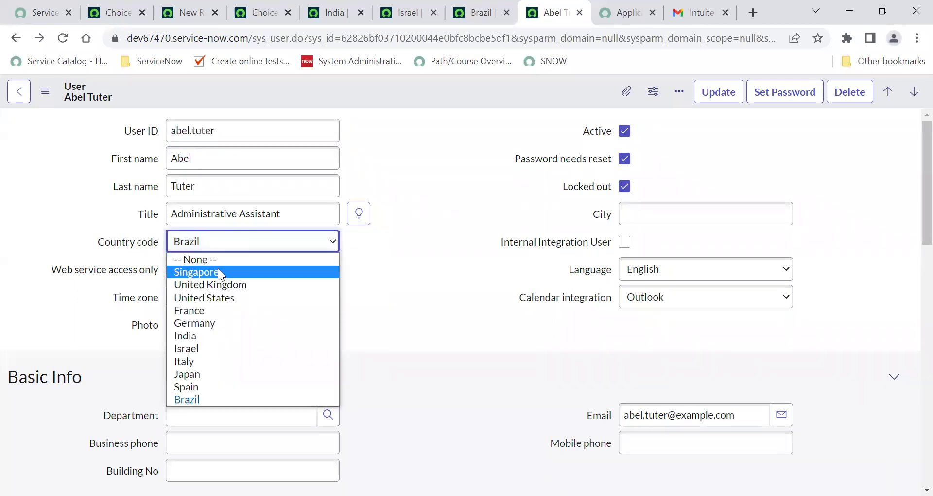
left_click(217, 269)
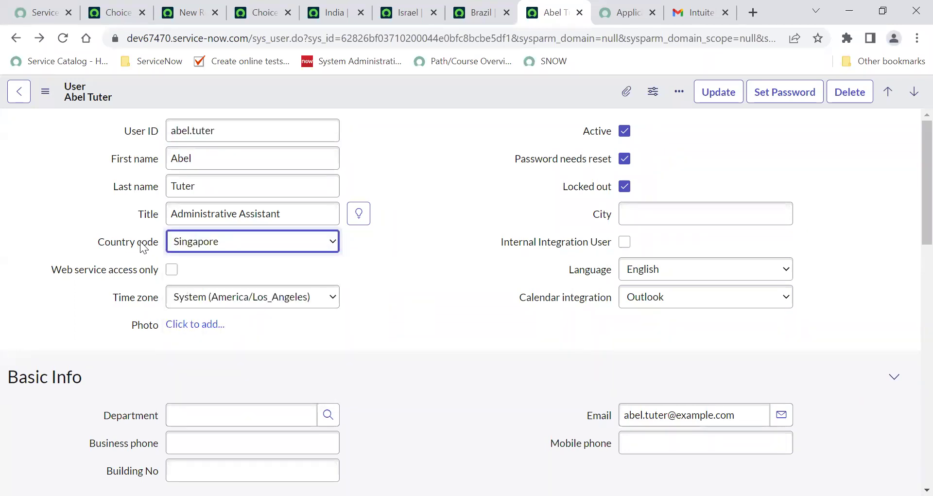
- Configure the User ID field's label with the hint "Displays User ID", discarding the unsaved user record changes, and update the label record
right_click(144, 136)
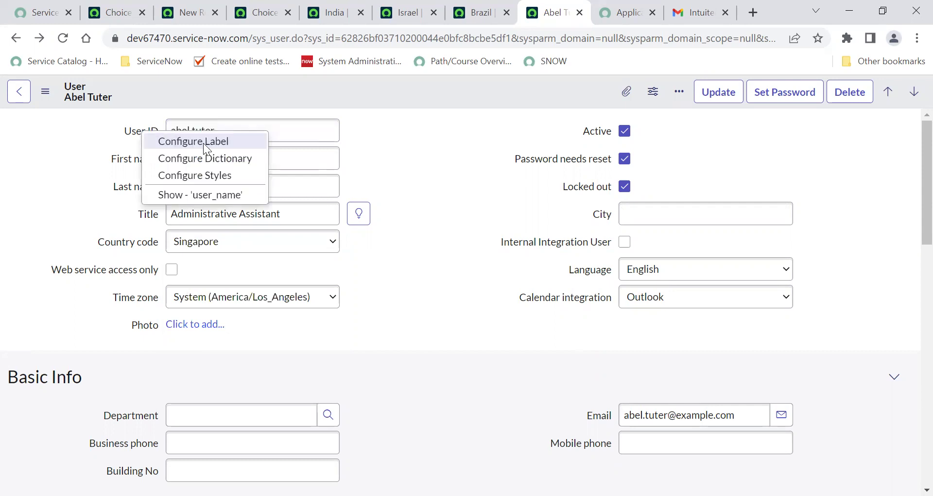
left_click(227, 141)
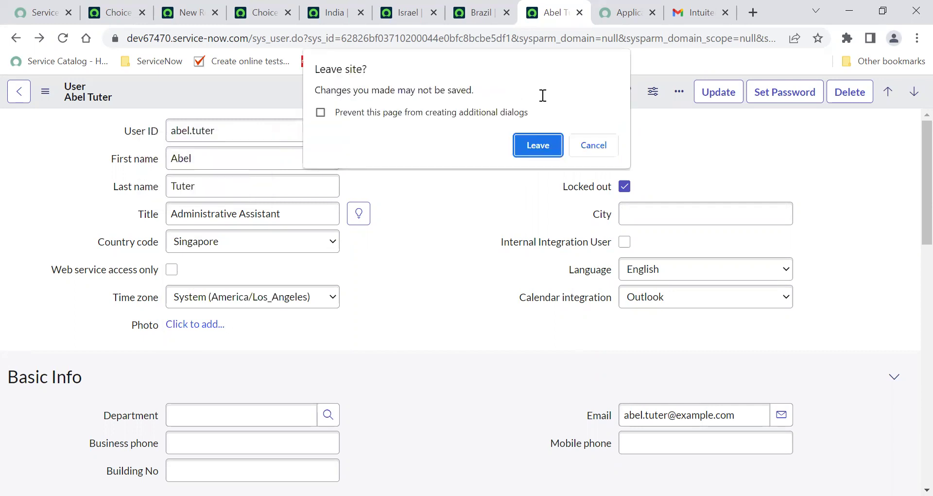
left_click(530, 149)
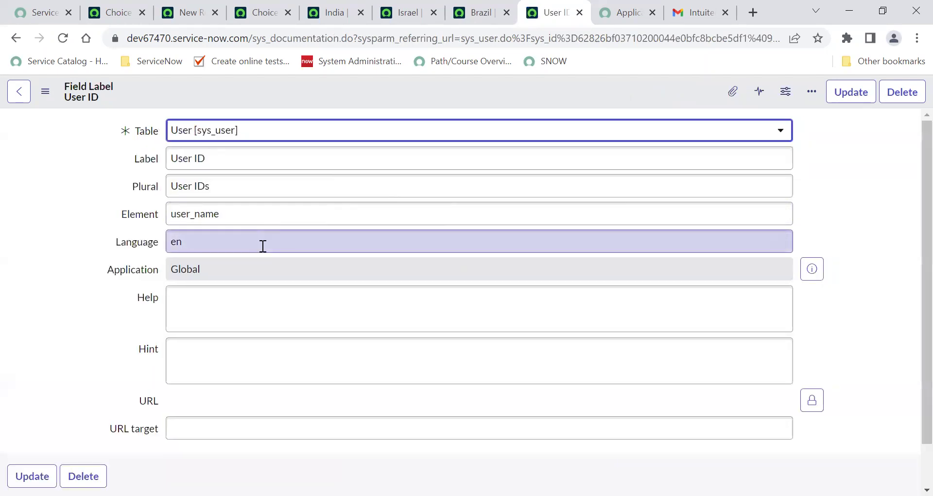
left_click(221, 360)
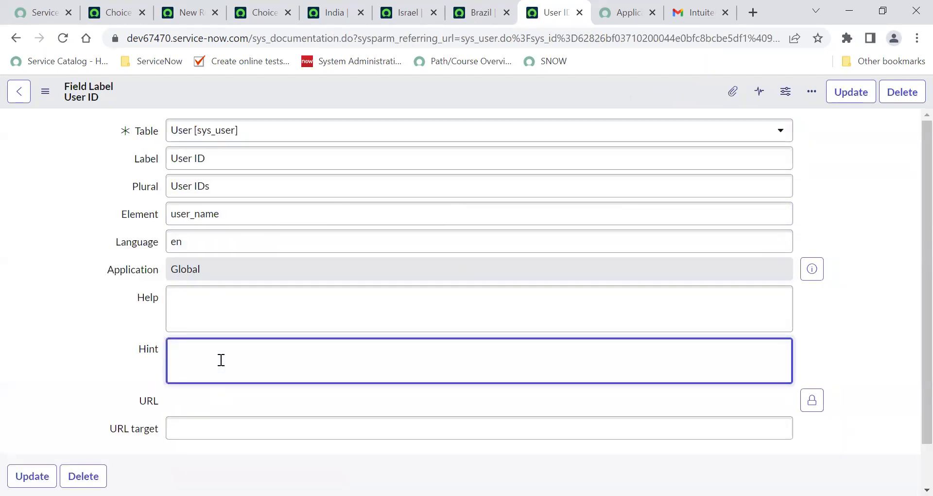
type("Displays User ID")
left_click(32, 476)
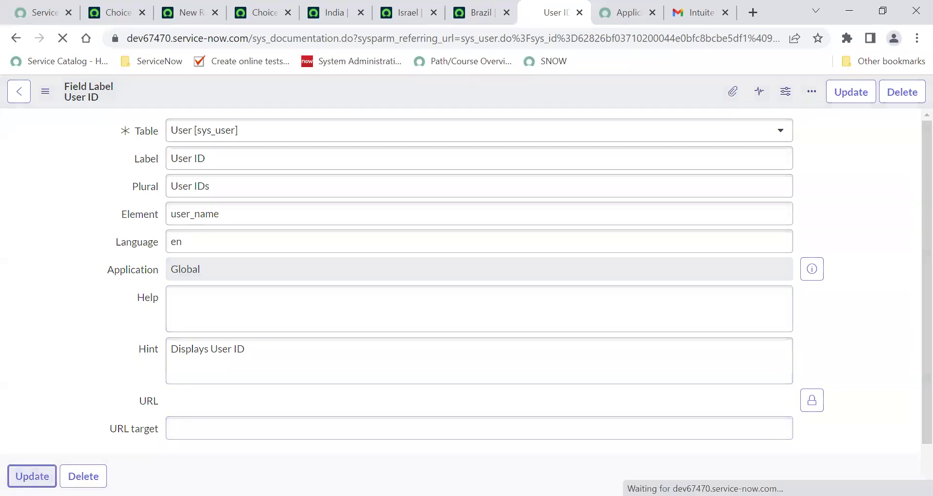
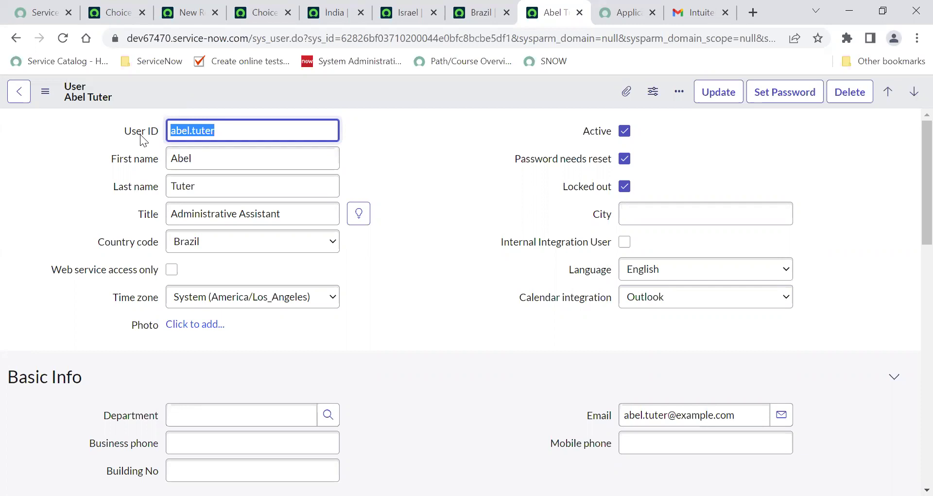
- Reopen the User ID field's label configuration, set its Help to "Help text for User ID", and update the label record
right_click(140, 134)
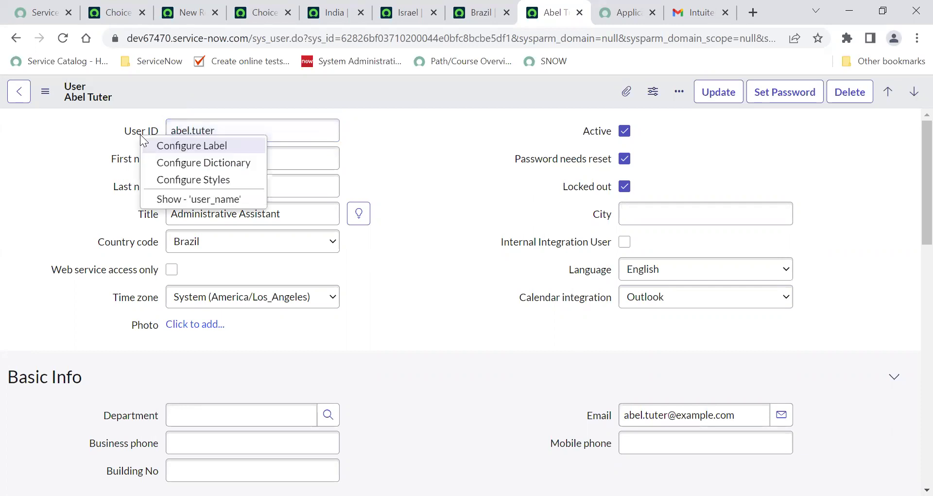
left_click(210, 148)
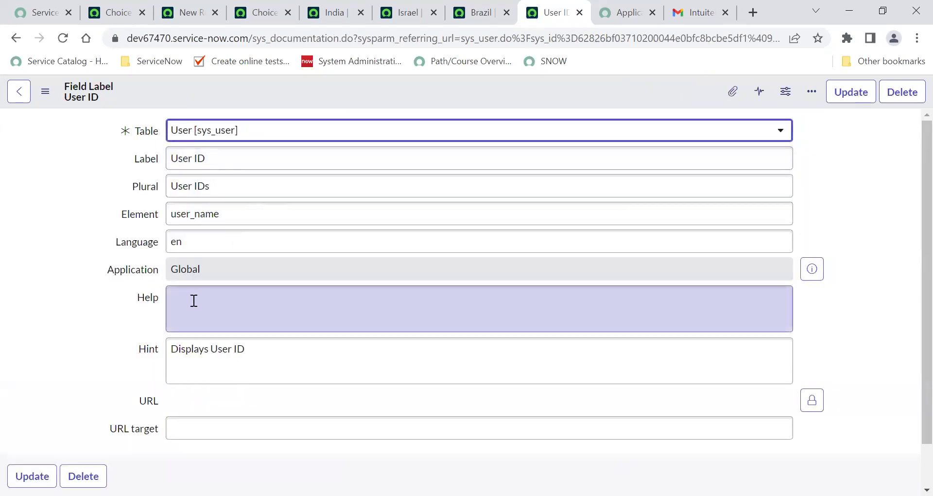
left_click(194, 301)
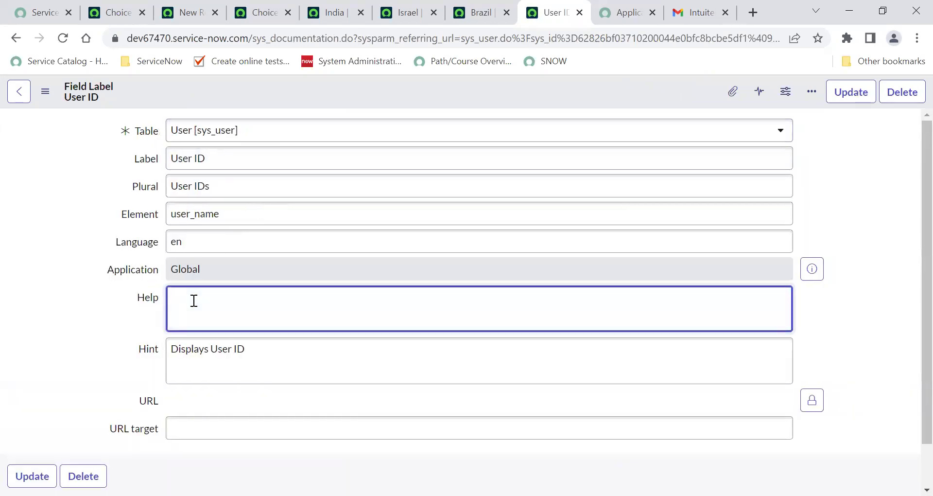
type("Help text for User ID")
left_click(194, 300)
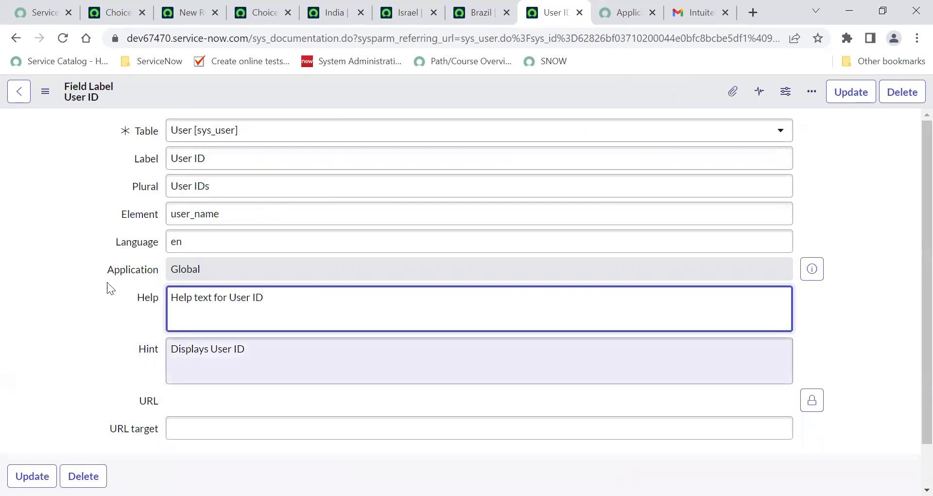
left_click(32, 476)
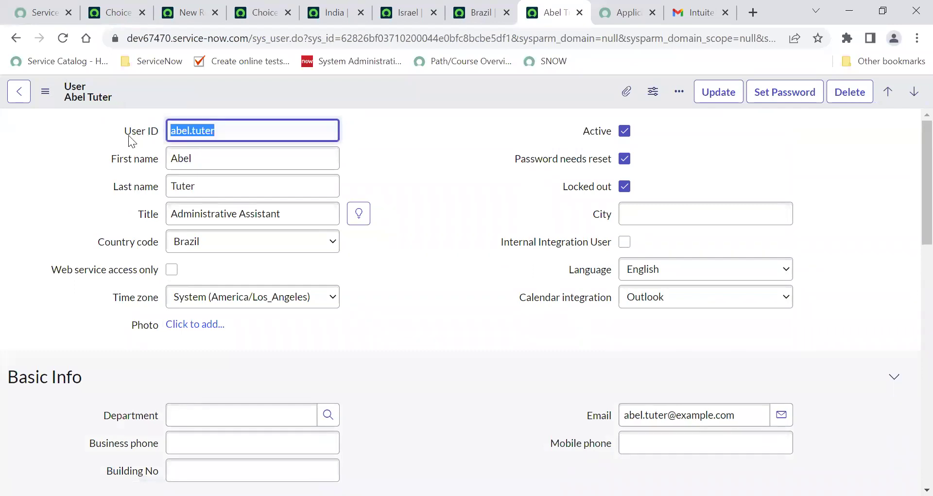
- Clear the User ID on the user record to check its label tooltip, and undo the deletion
key("Tab")
key("Tab")
key("Tab")
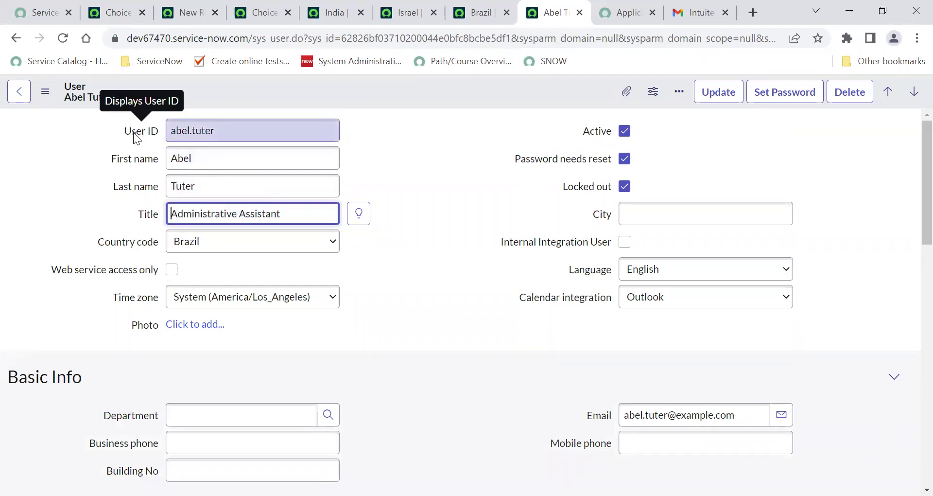
double_click(241, 125)
key("BackSpace")
left_click(426, 136)
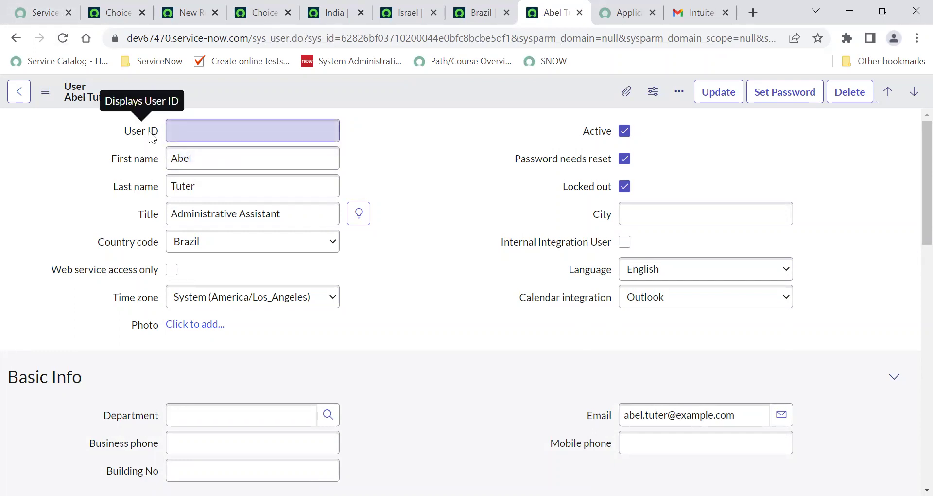
left_click(191, 125)
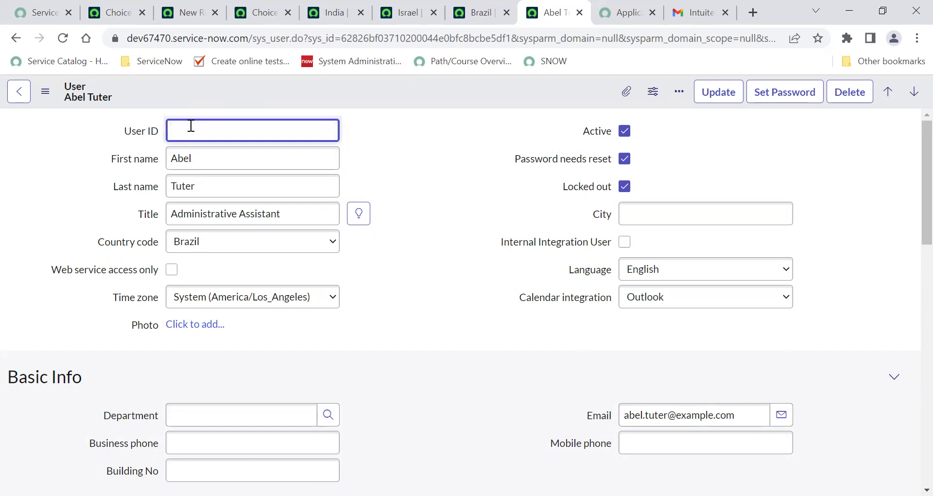
key("ctrl+z")
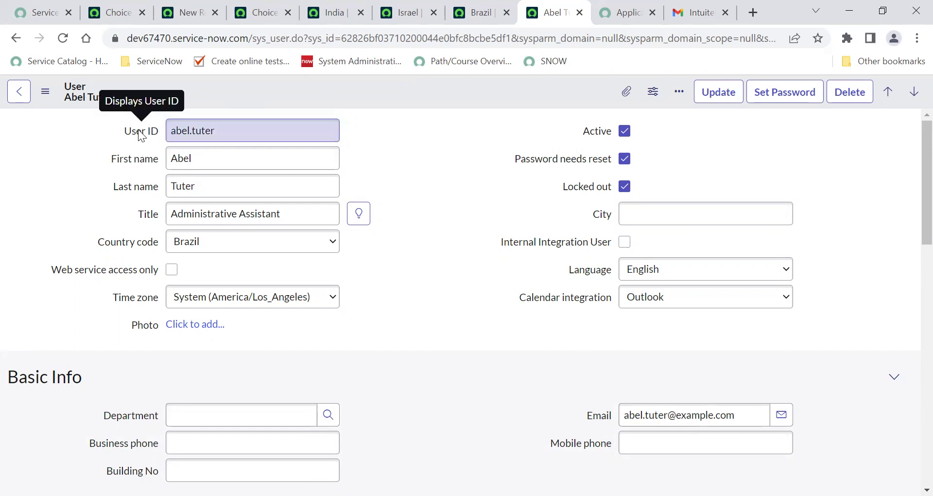
- Review the User ID field's dictionary entry and its related lists, and return to the user record without changing anything
right_click(139, 130)
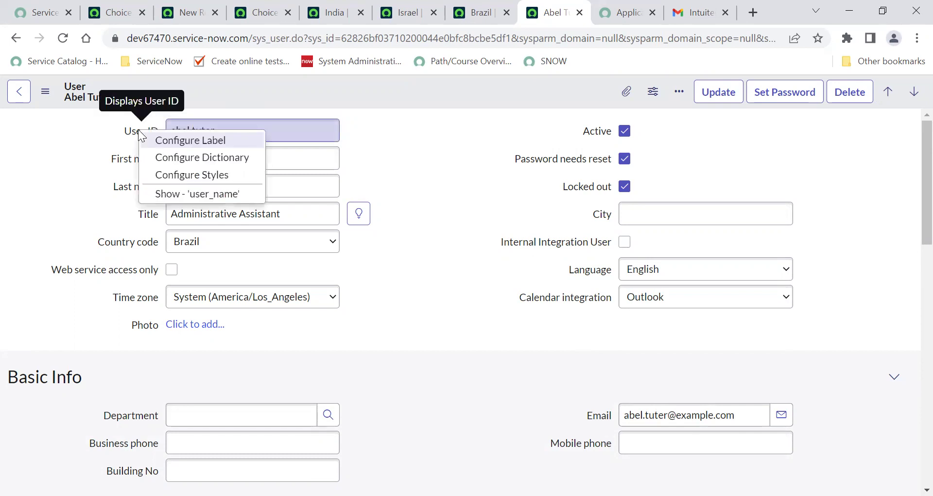
left_click(187, 157)
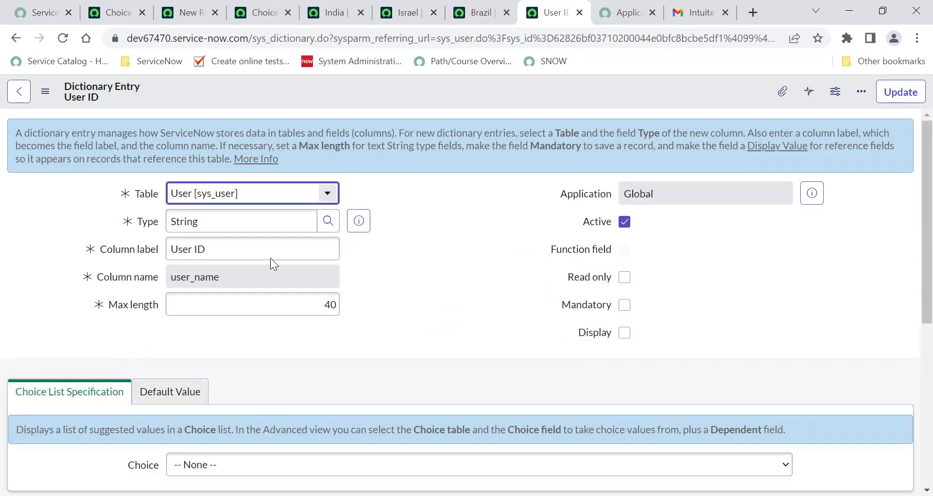
scroll(267, 357, "down", 6)
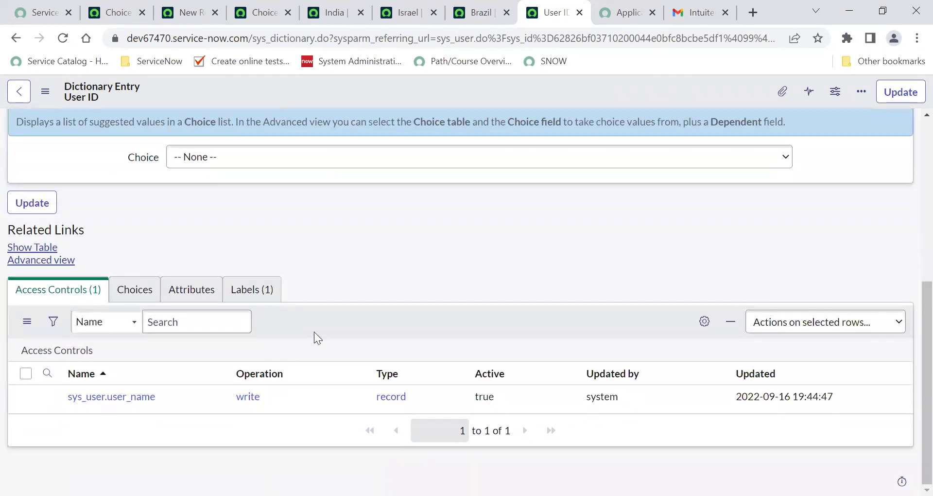
scroll(266, 260, "up", 6)
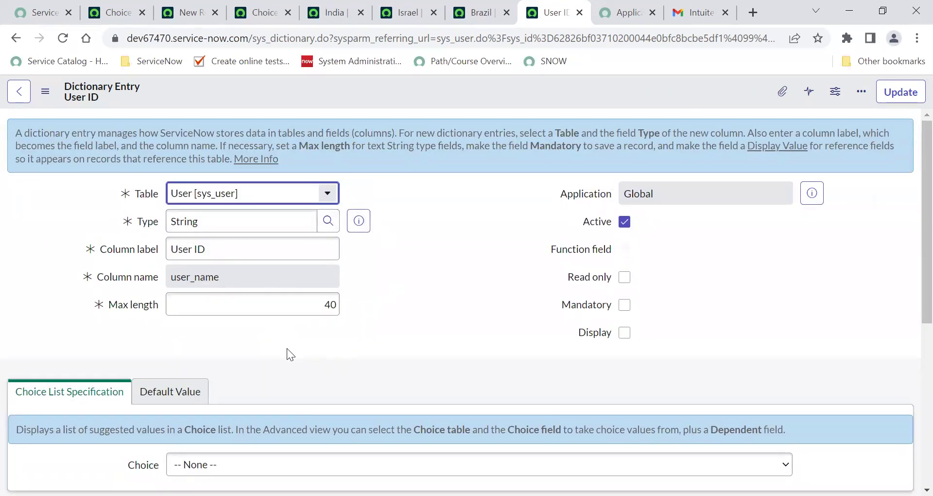
left_click(18, 93)
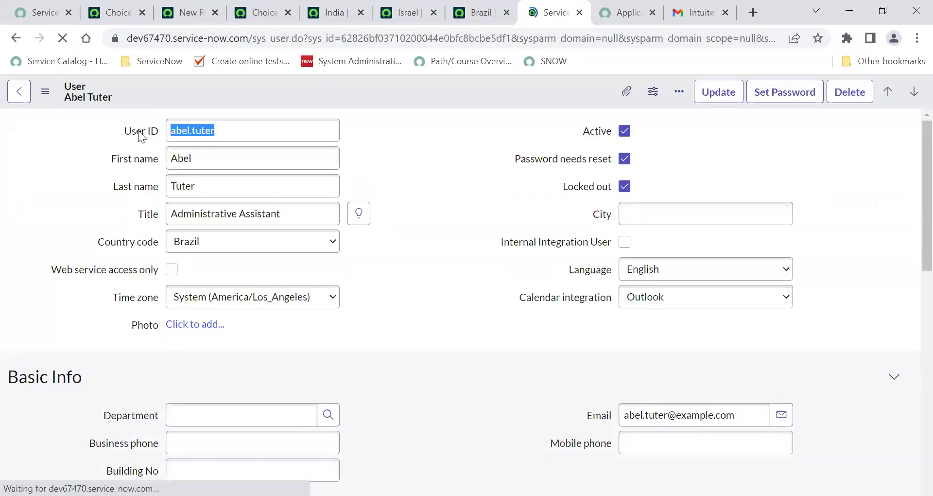
- Remove the Hint text from the User ID field's label configuration, keeping the Help text, and update the label record
right_click(138, 131)
left_click(84, 131)
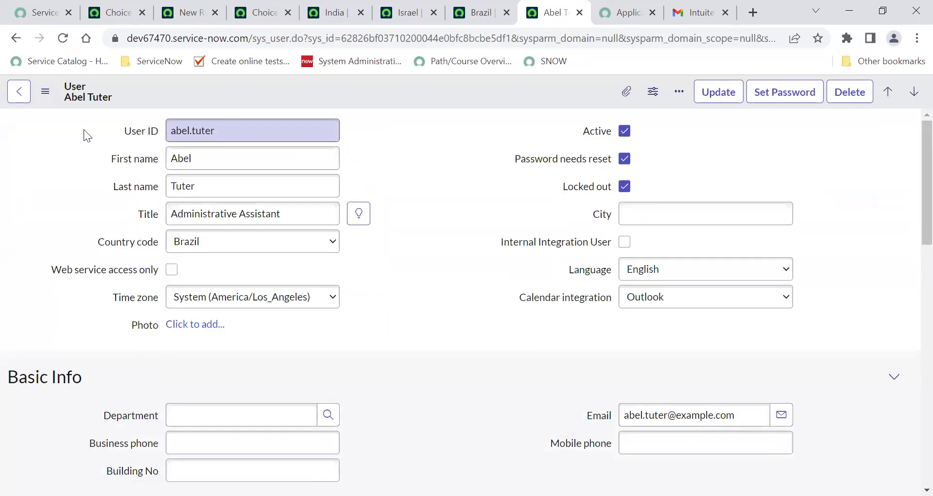
left_click(146, 134)
right_click(142, 131)
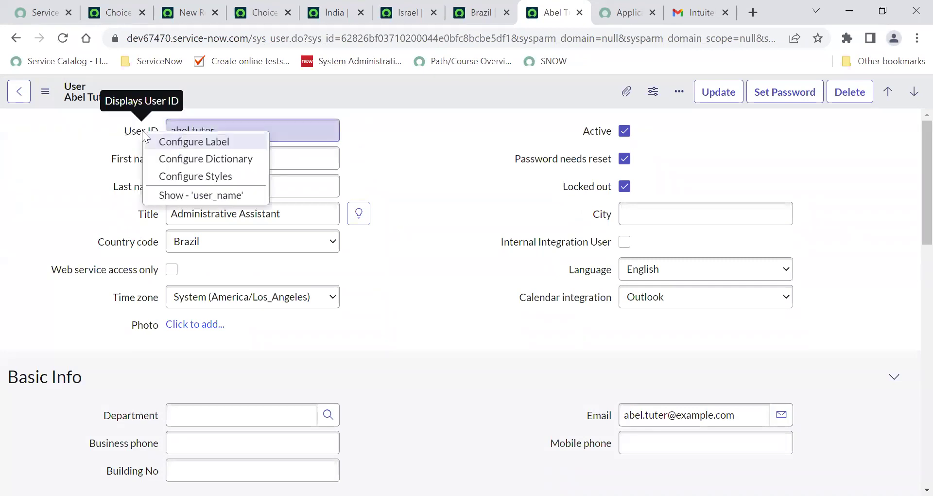
left_click(205, 144)
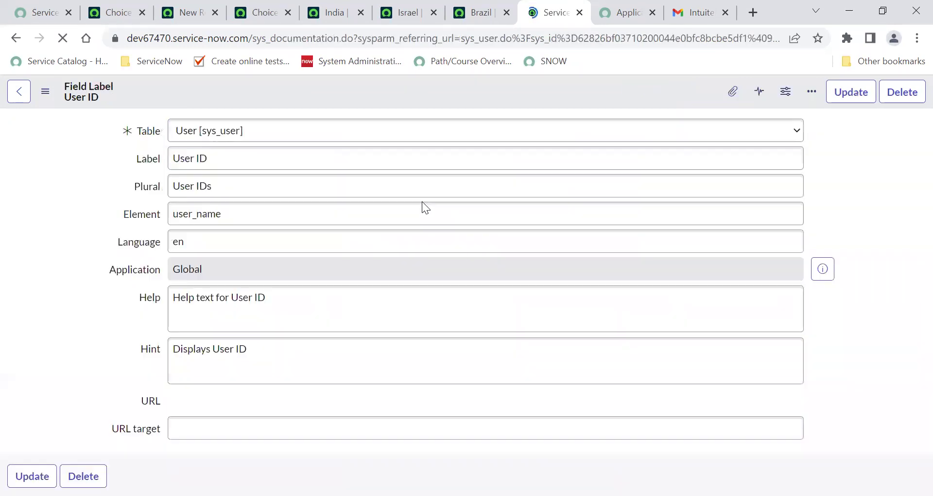
triple_click(224, 350)
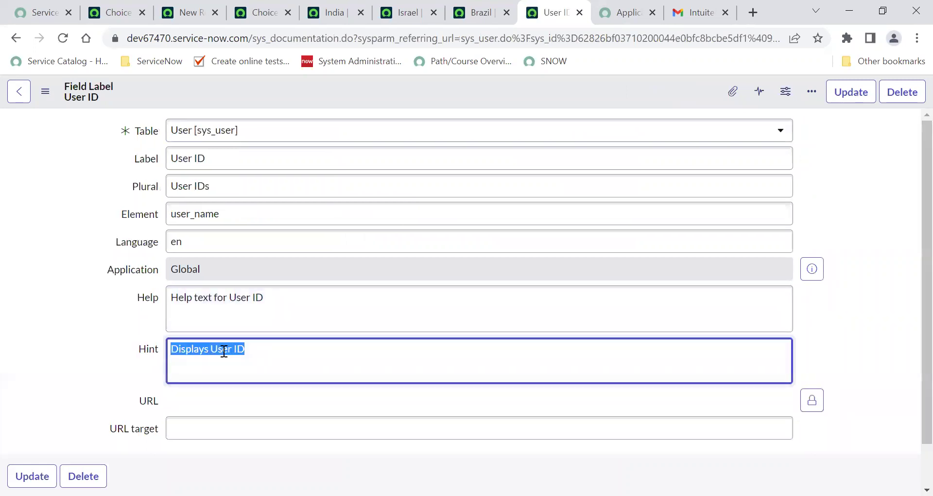
key("BackSpace")
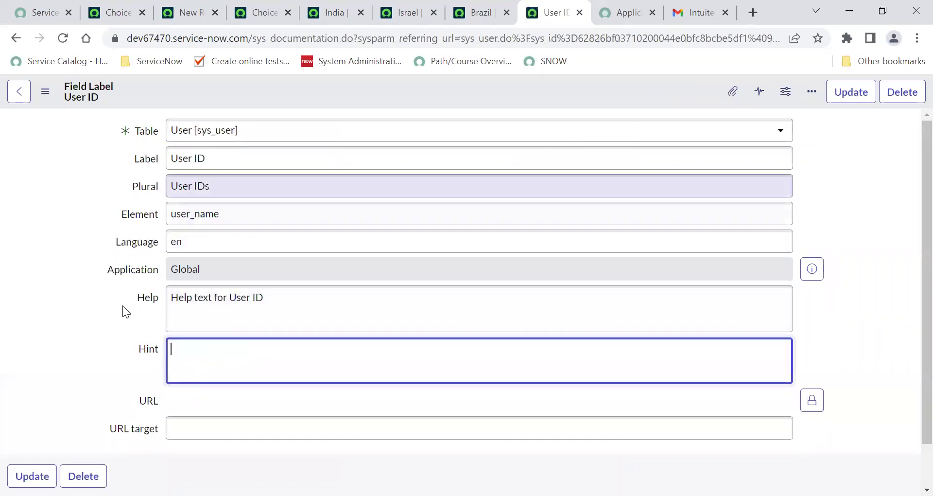
left_click(32, 476)
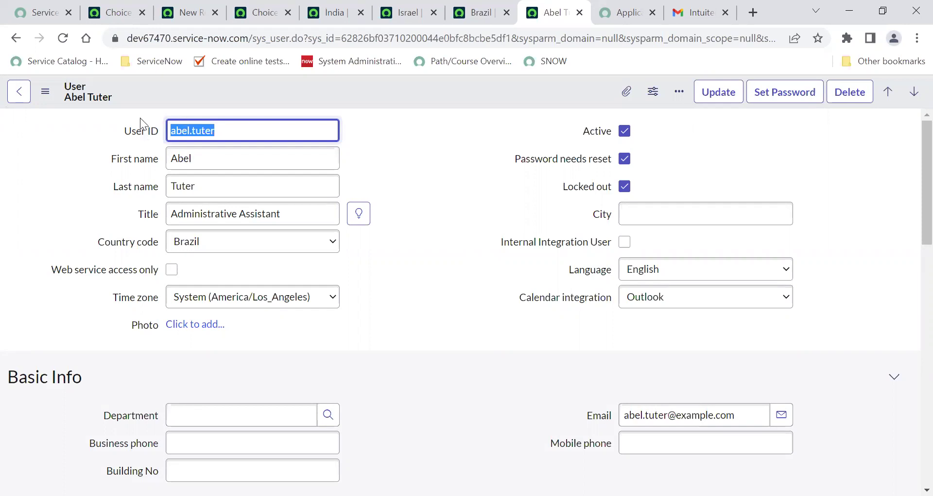
- Check the User ID label on the user record for hint or help text
left_click(163, 131)
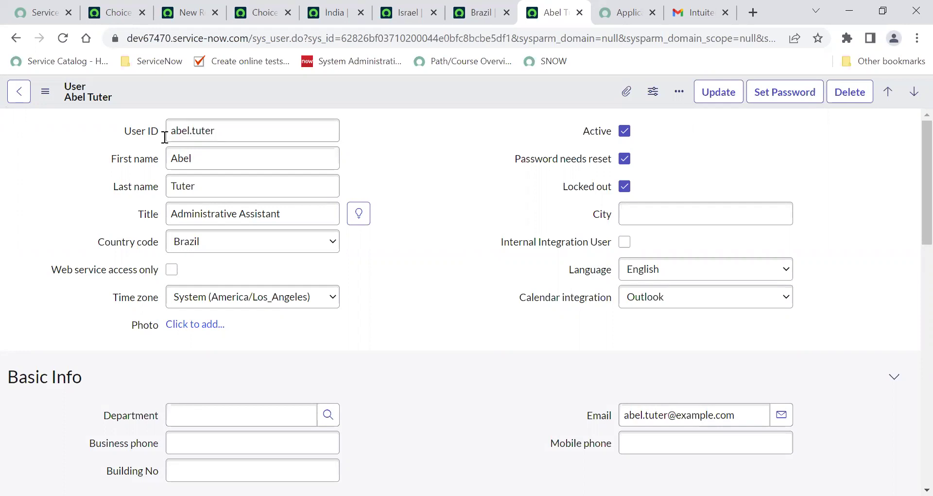
left_click(148, 135)
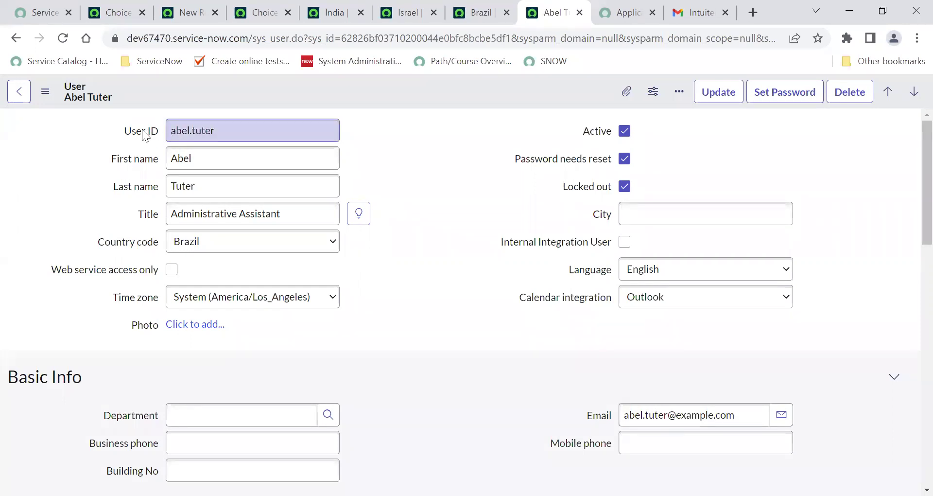
left_click(165, 151)
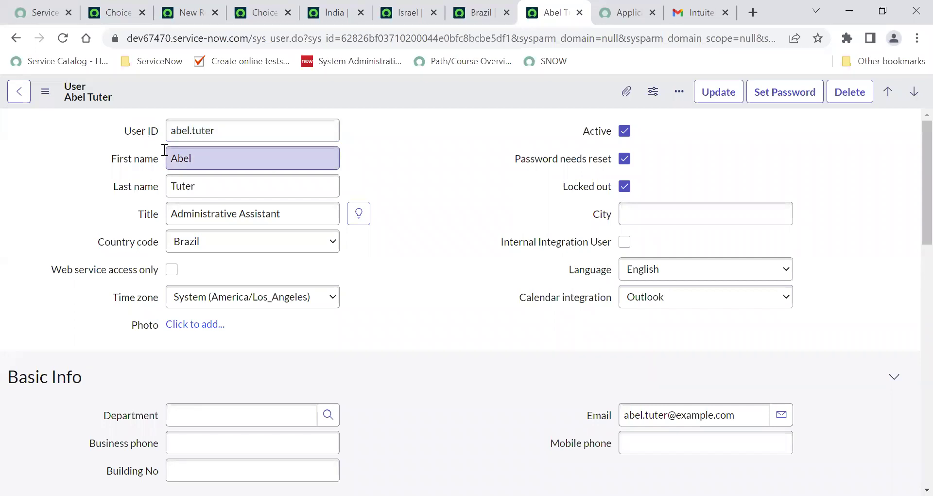
left_click(121, 136)
left_click(141, 132)
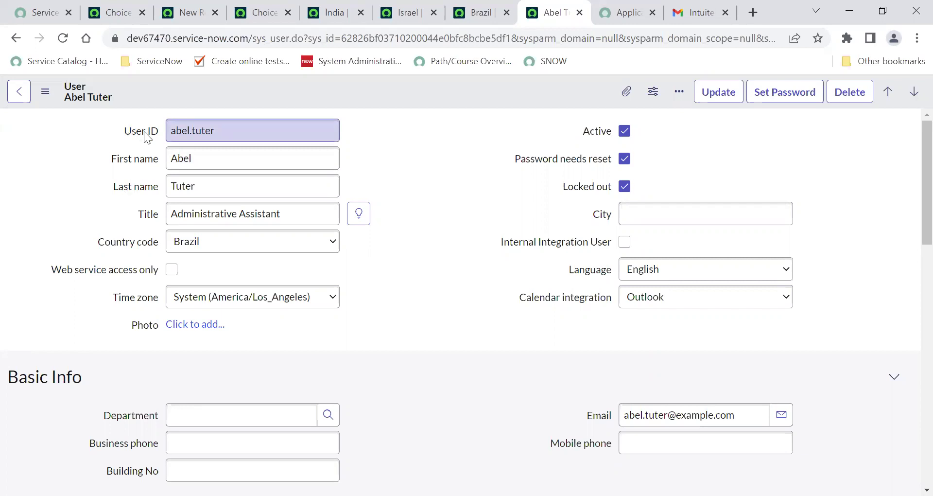
key("Tab")
left_click(135, 132)
- Examine the Dependent value field on the new Choice record form, and leave the form for the choice list without submitting
left_click(188, 13)
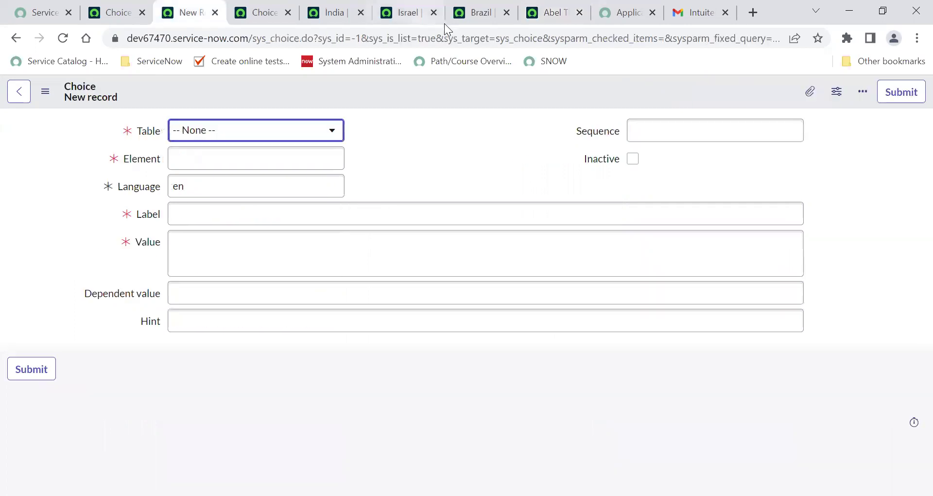
left_click(548, 17)
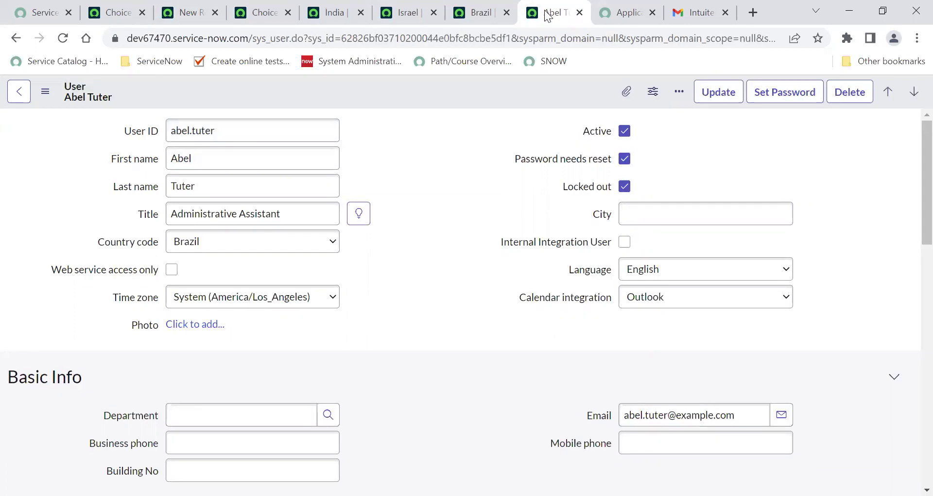
left_click(197, 14)
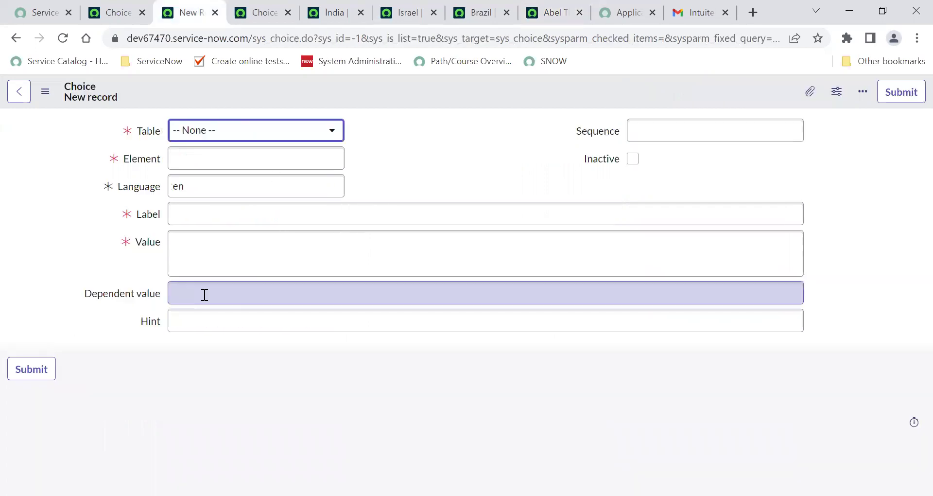
left_click(204, 295)
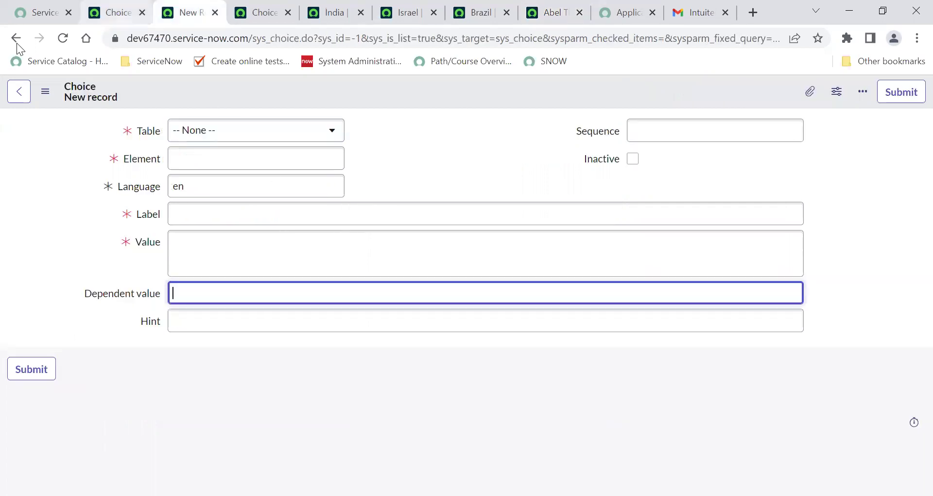
key("alt+Left")
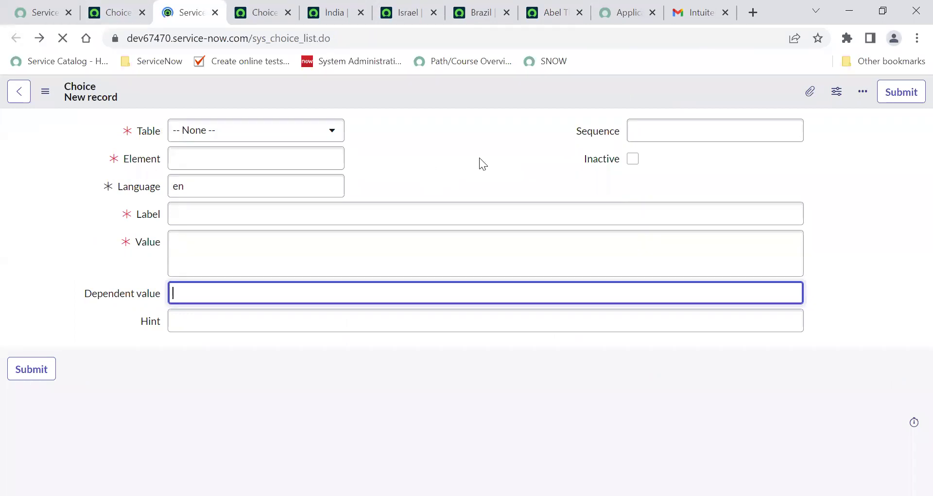
- Return to the user record and, in its form layout, add a new field named "State/Province" of type Choice
left_click(538, 15)
left_click(136, 245)
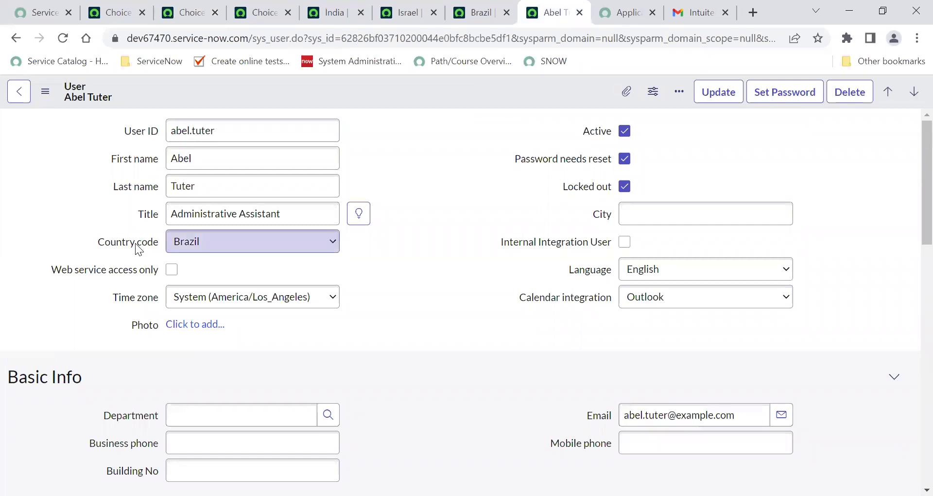
left_click(43, 93)
mouse_move(120, 155)
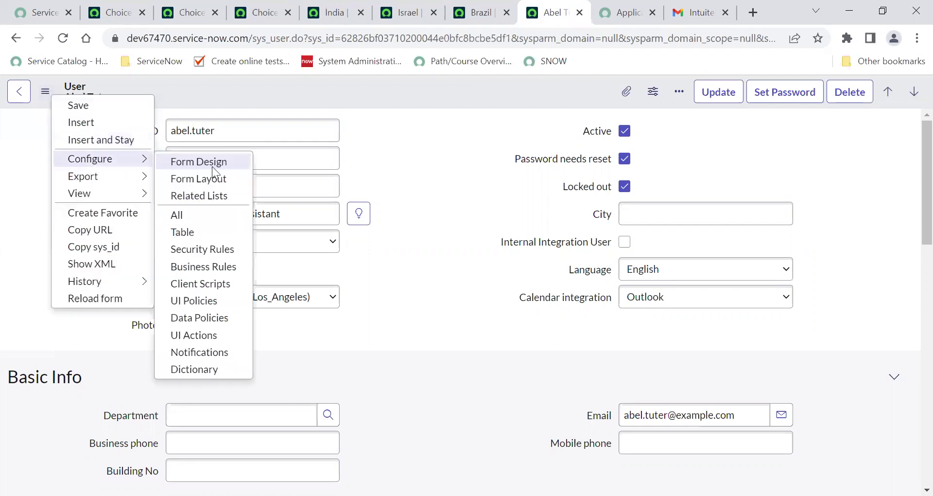
left_click(215, 182)
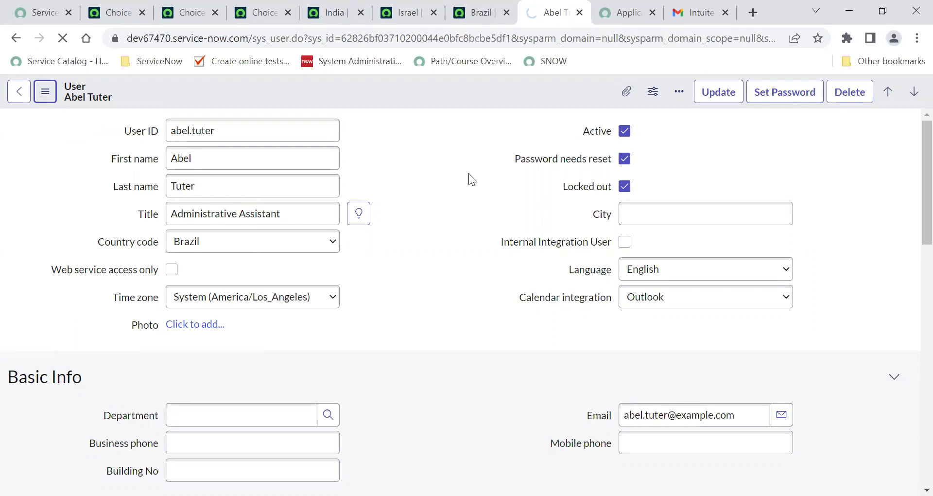
scroll(600, 372, "down", 2)
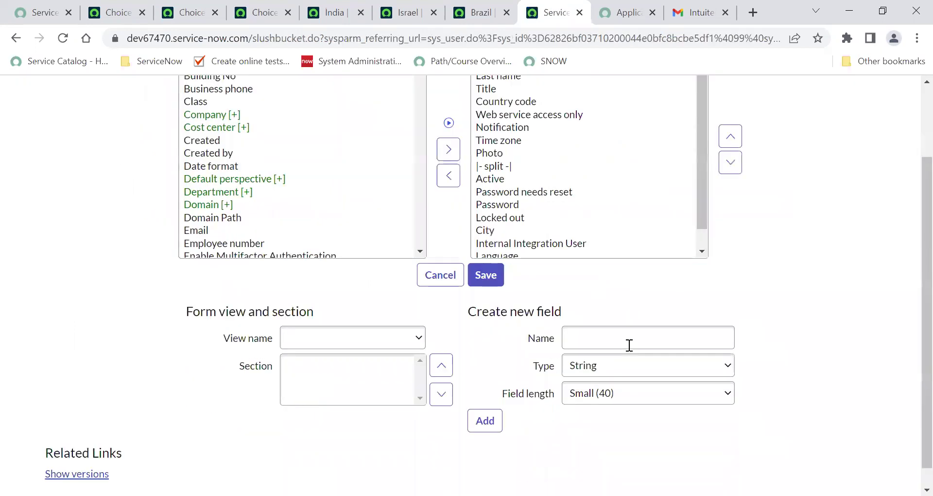
left_click(612, 375)
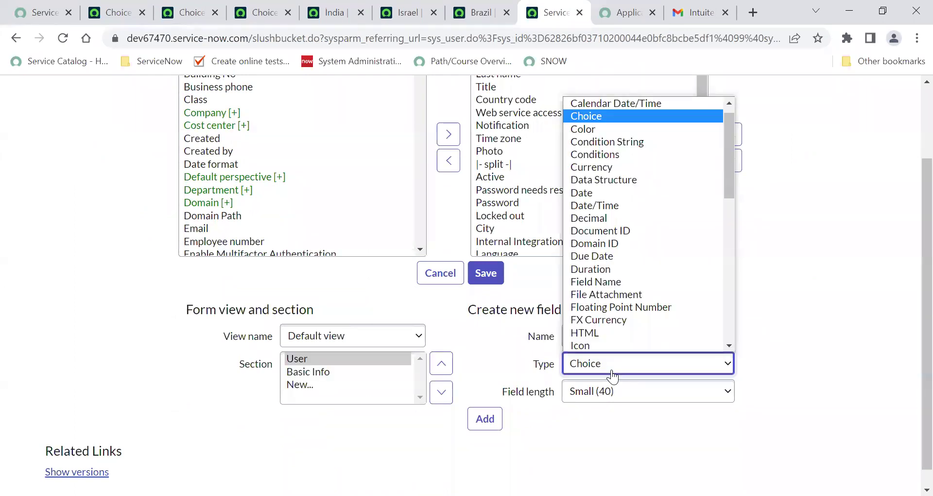
left_click(589, 333)
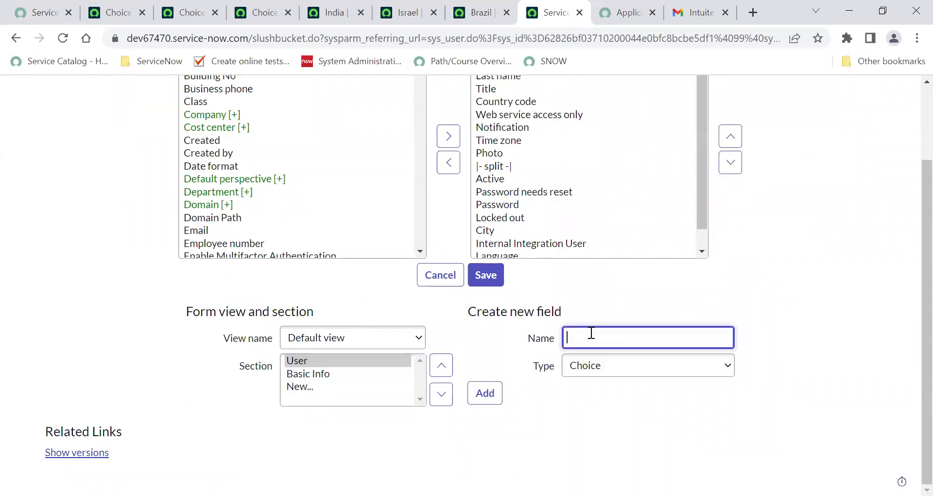
type("State/Province")
left_click(485, 397)
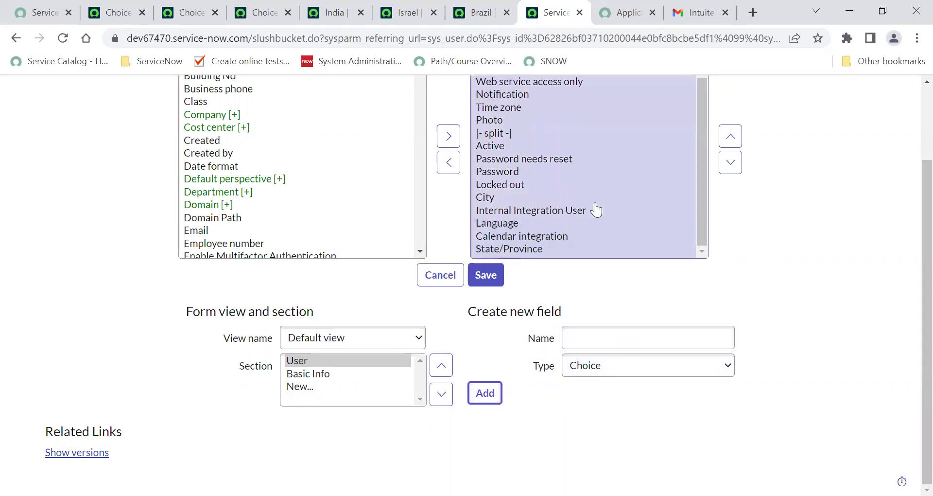
- Move State/Province directly below Country code in the selected form fields, and save the form layout
left_click(533, 250)
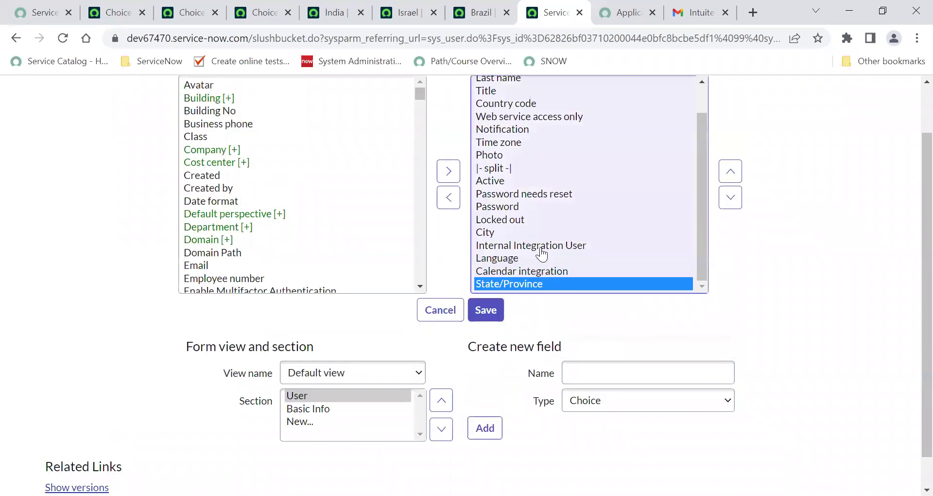
left_click(730, 173)
left_click(730, 175)
double_click(730, 176)
left_click(730, 176)
double_click(730, 176)
left_click(729, 176)
double_click(730, 176)
double_click(730, 176)
left_click(730, 176)
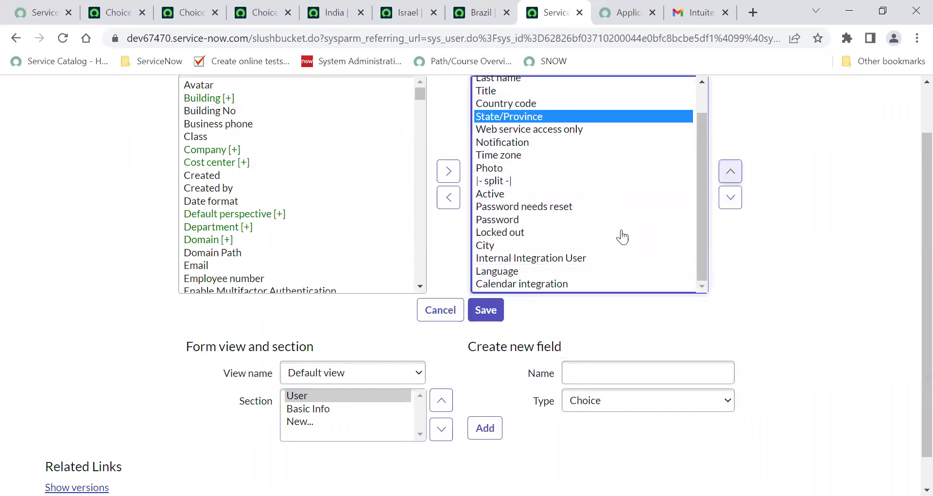
left_click(488, 316)
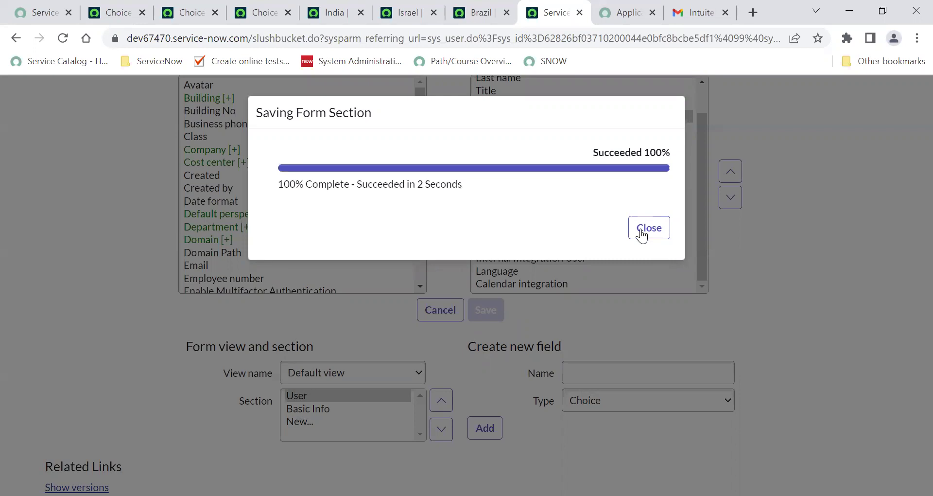
left_click(641, 233)
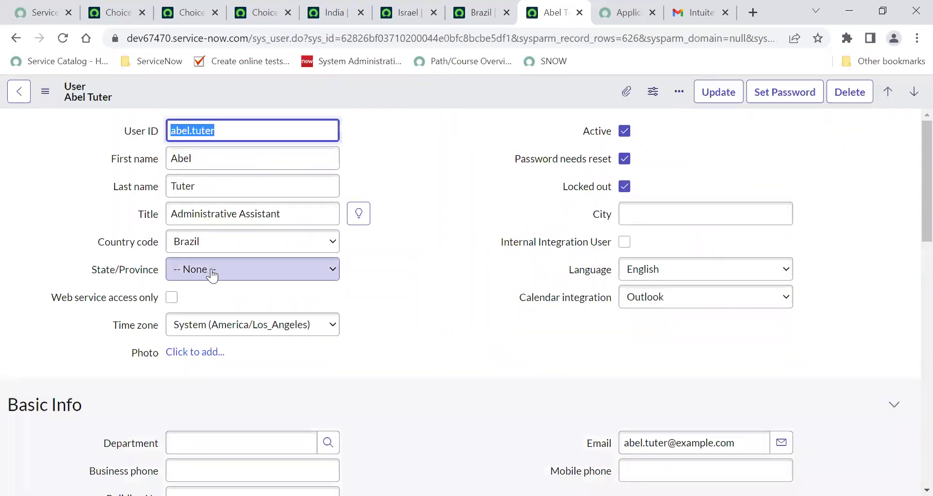
- Check the options of the new State/Province field, open its choice configuration, and add the choice "Bangalore"
left_click(250, 276)
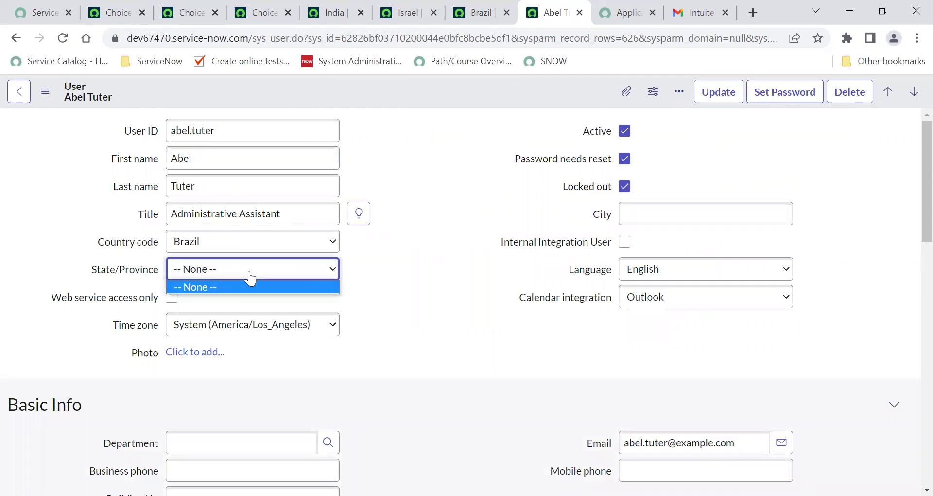
left_click(136, 274)
right_click(136, 274)
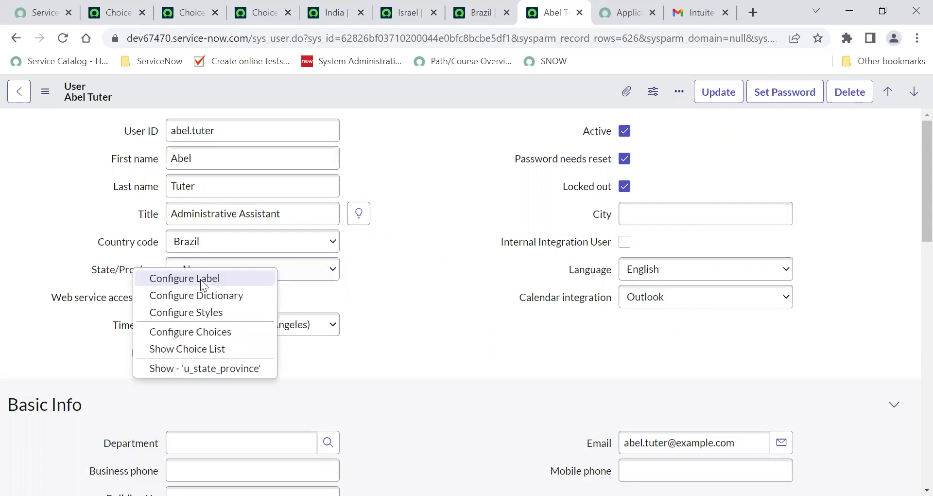
left_click(202, 331)
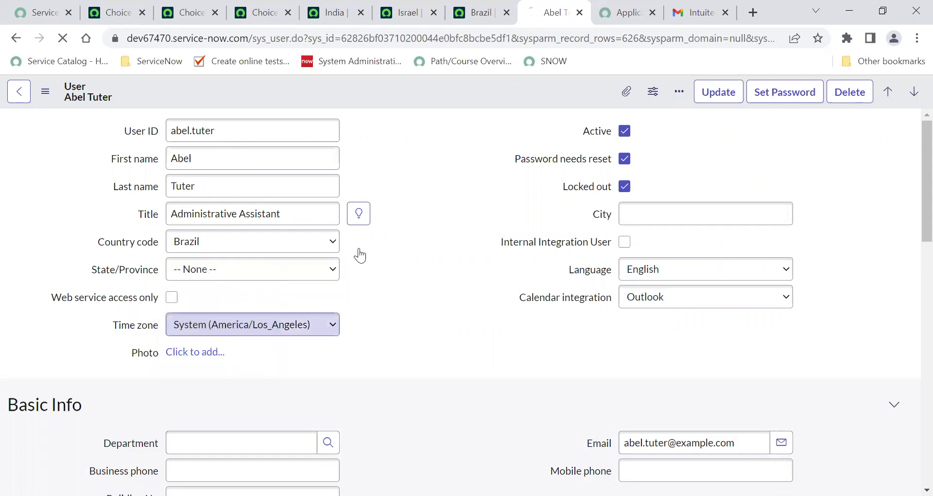
left_click(151, 471)
left_click(148, 471)
type("Bangalore")
key("Return")
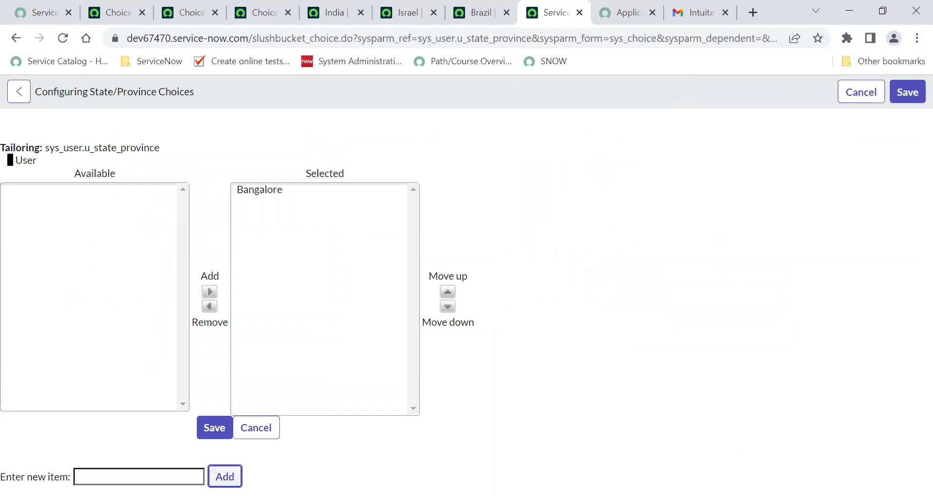
- Add "New York" and "Dublin" as State/Province choices
left_click(134, 473)
type("New York")
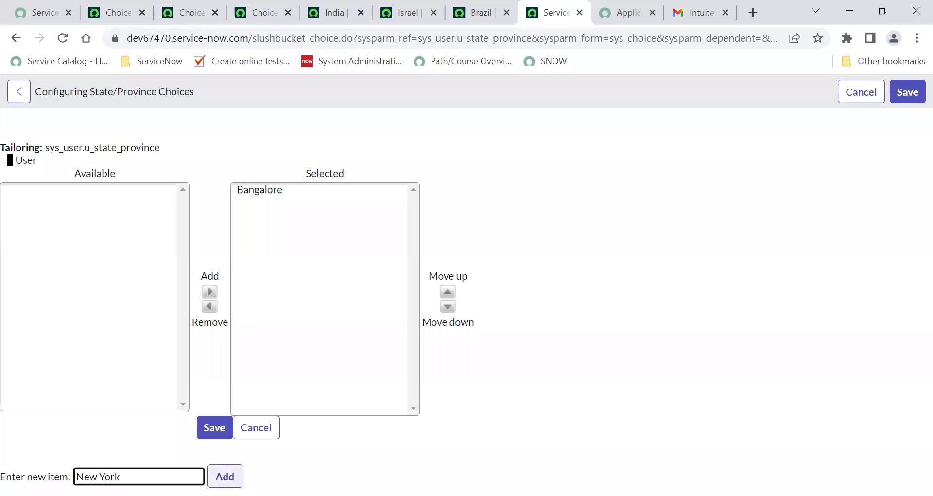
left_click(225, 476)
left_click(139, 476)
type("Dublin")
key("Tab")
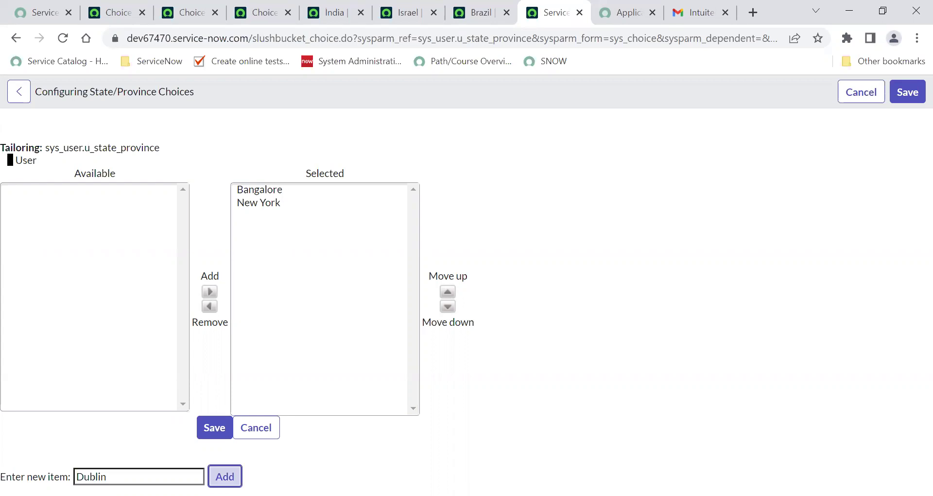
key("Return")
- Add "Mumbai" and "Chennai" as State/Province choices
left_click(184, 472)
type("Mumbai")
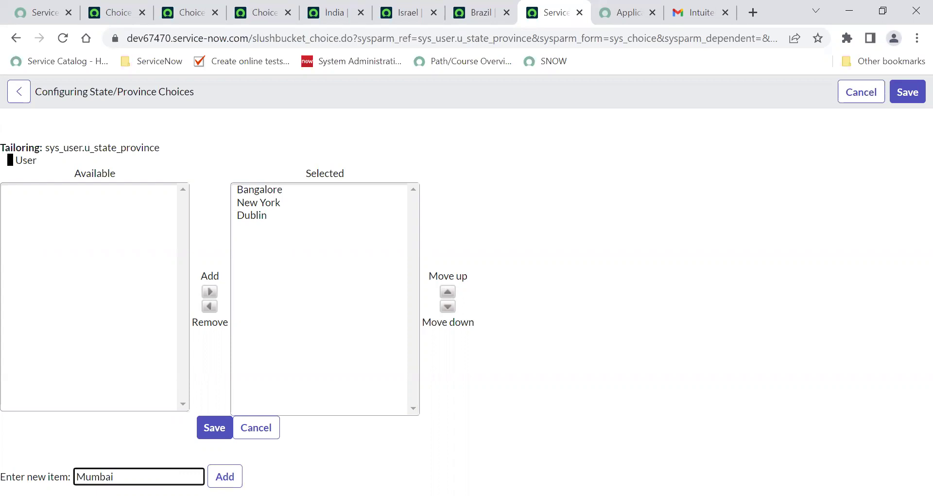
left_click(224, 476)
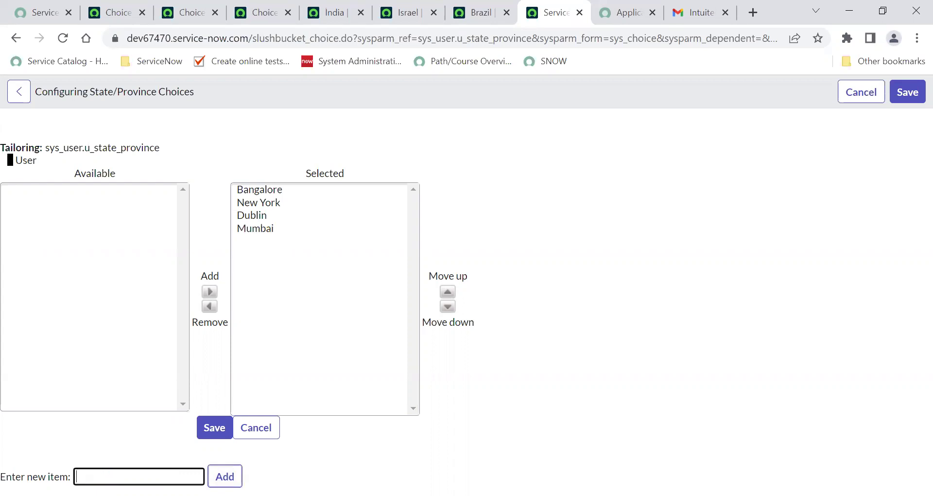
type("Chennai")
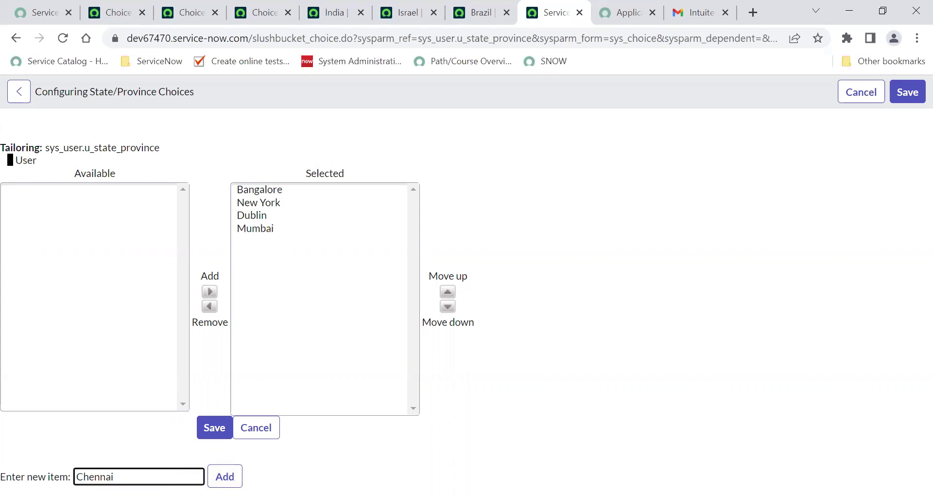
left_click(224, 476)
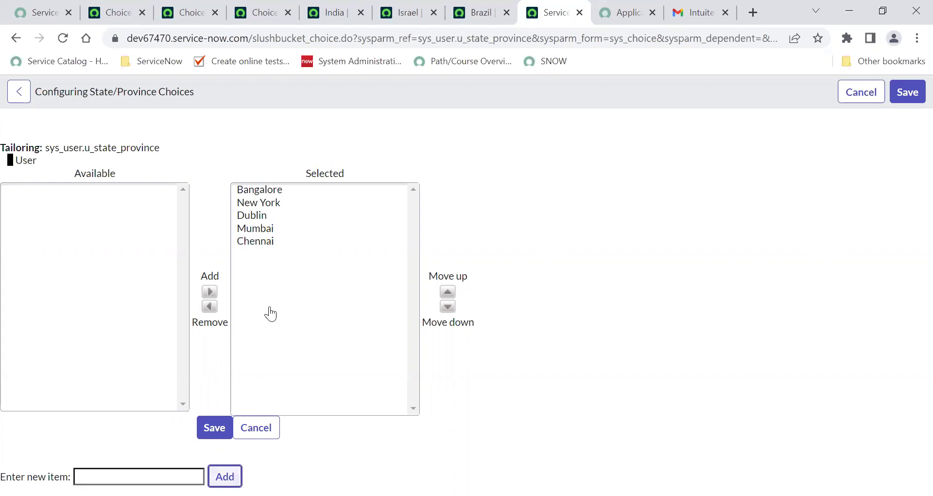
- Arrange the State/Province choices as Bangalore, Chennai, Dublin, Mumbai, New York, and save the choice configuration
left_click(323, 247)
left_click(277, 245)
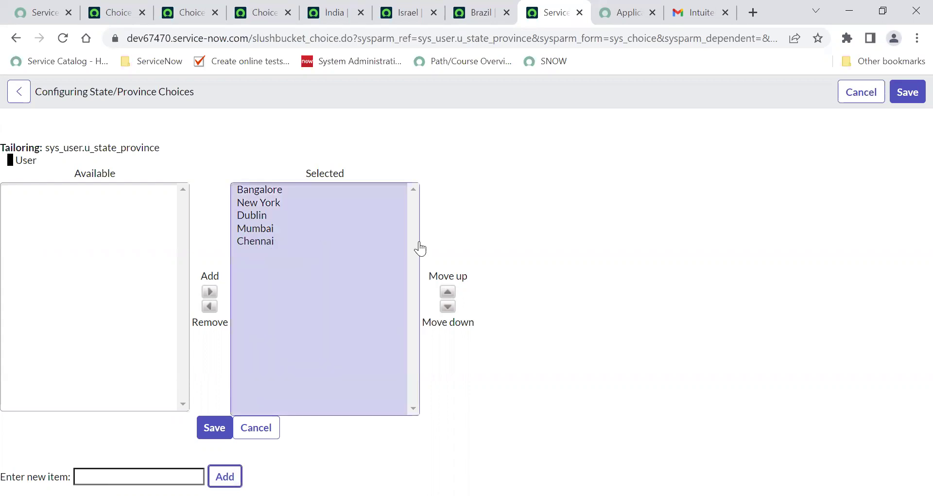
double_click(447, 292)
key("Return")
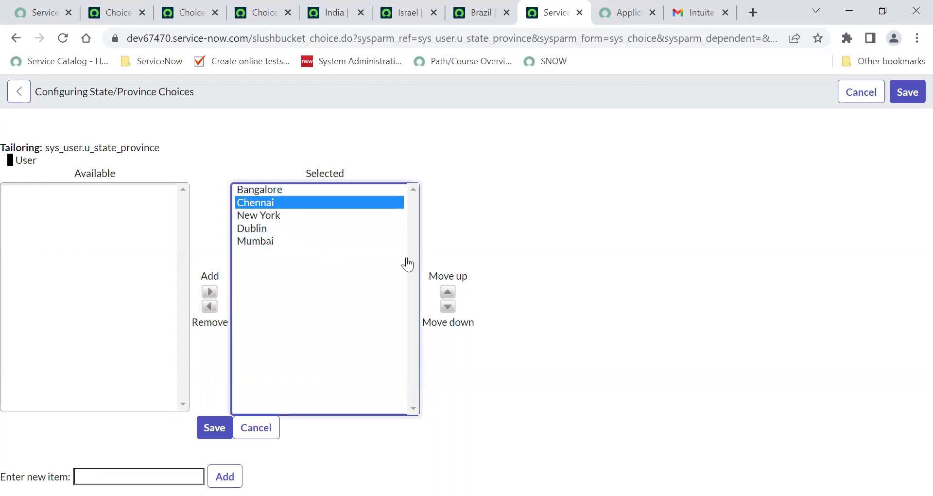
key("Down")
key("Down")
left_click(447, 292)
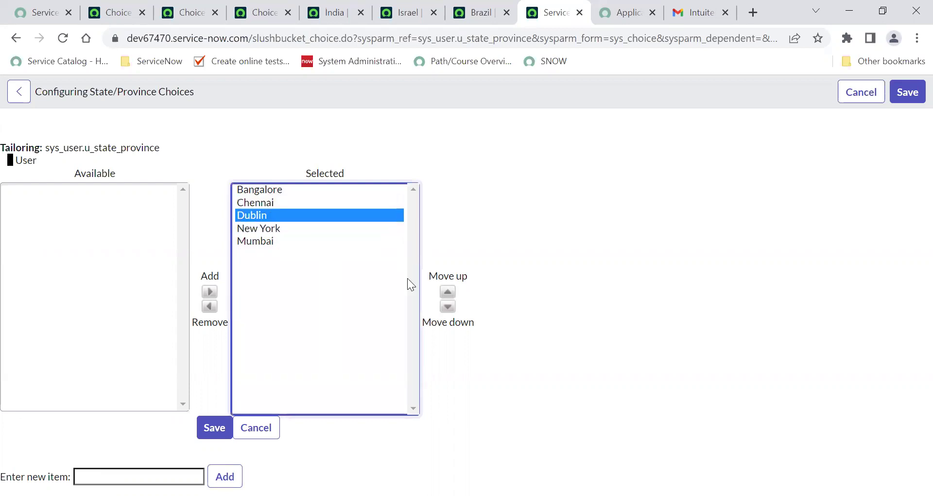
left_click(273, 242)
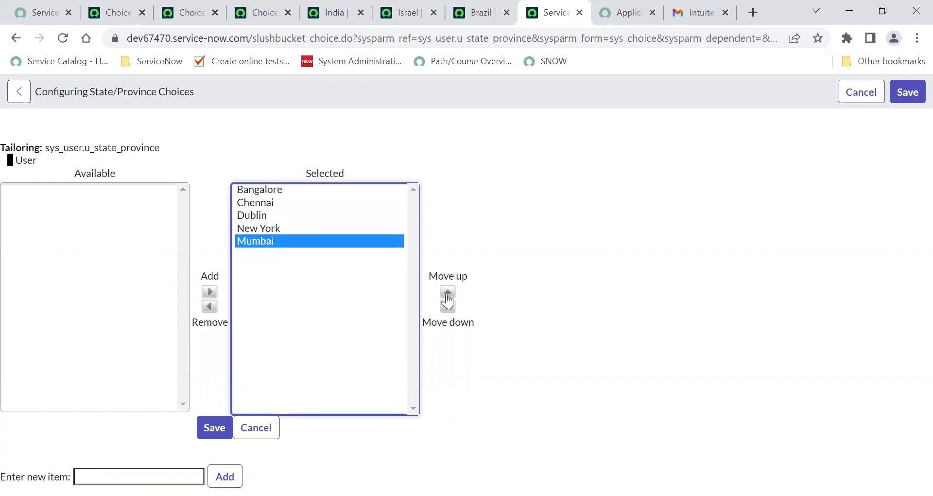
left_click(216, 427)
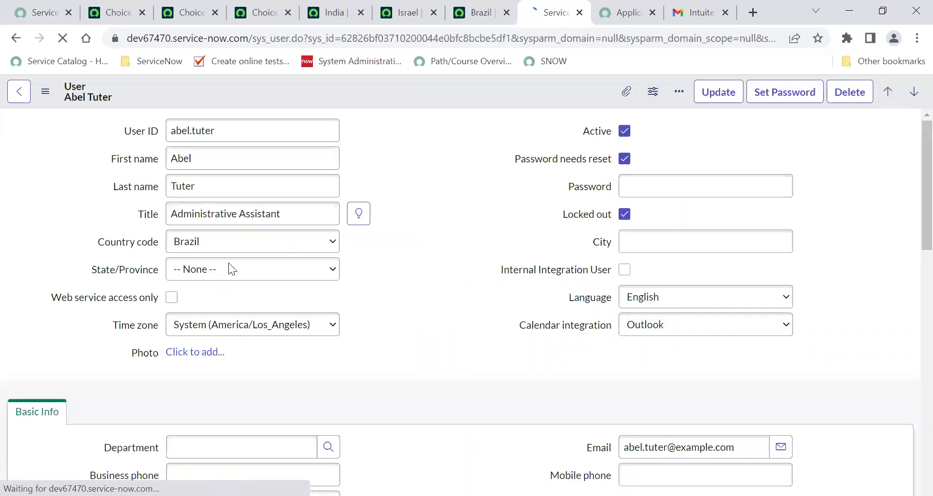
- Compare the Country code and State/Province options on the user record, with Country code switched to India as a test
left_click(209, 243)
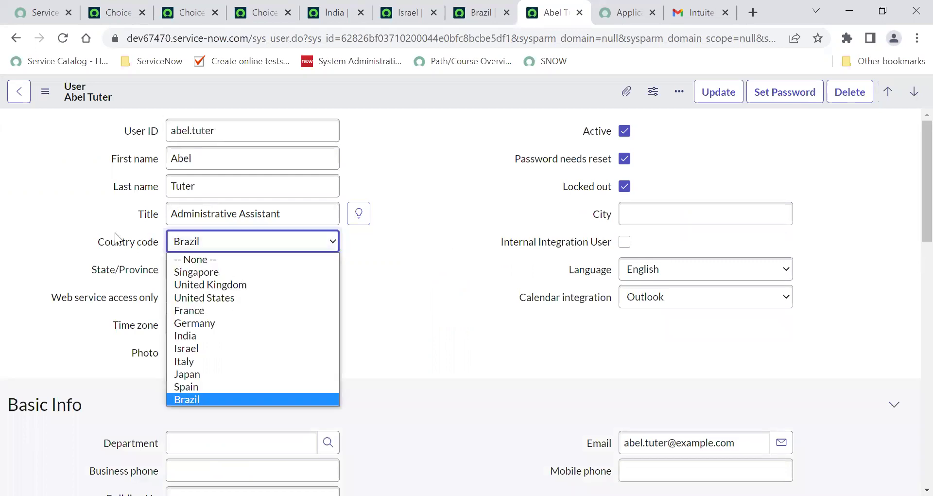
left_click_drag(115, 232, 380, 258)
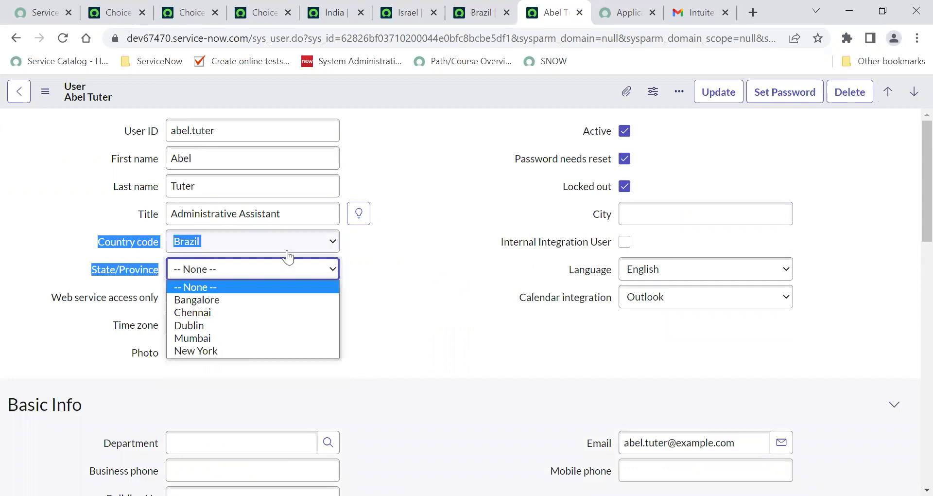
left_click(228, 242)
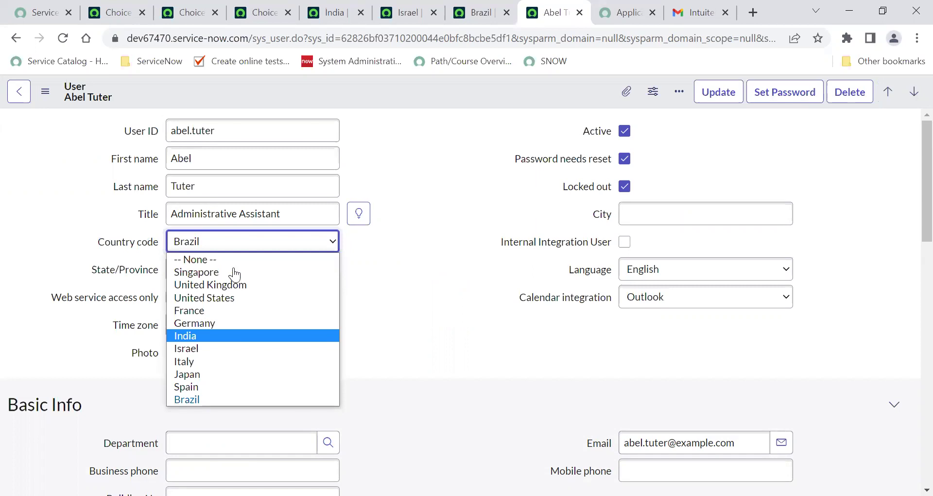
key("Return")
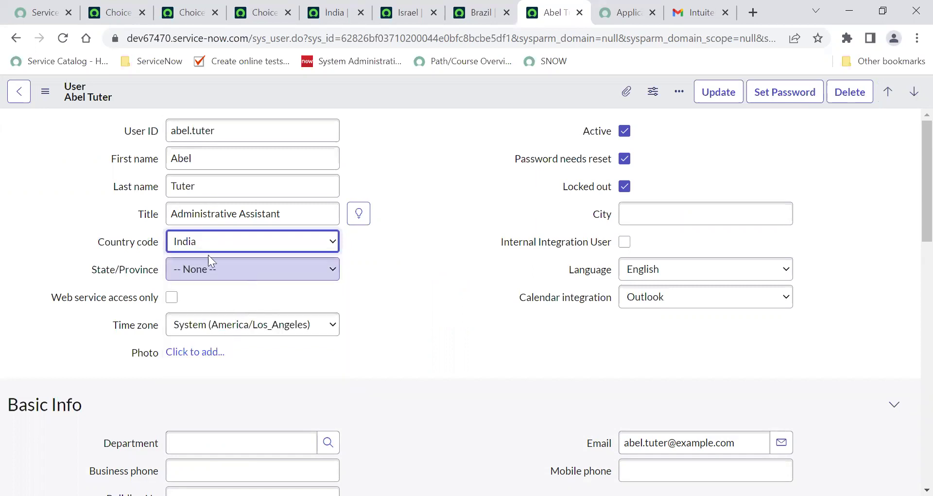
left_click(214, 266)
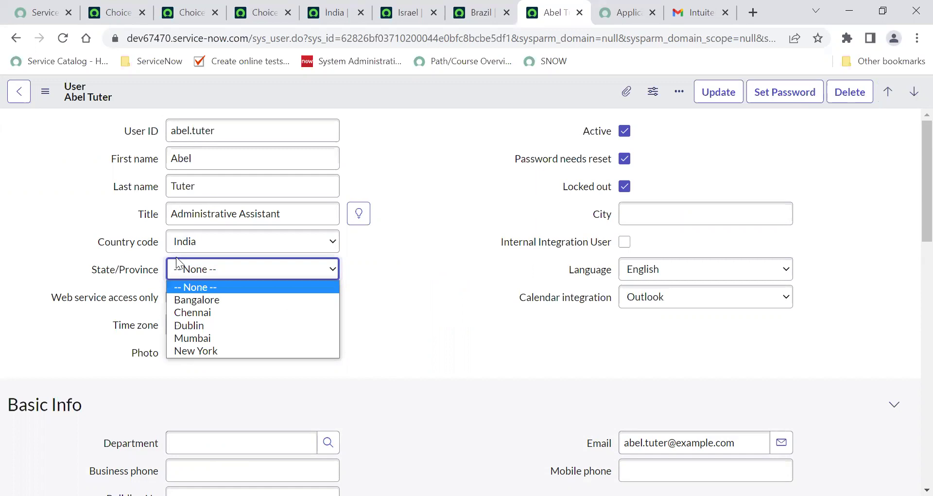
left_click(120, 270)
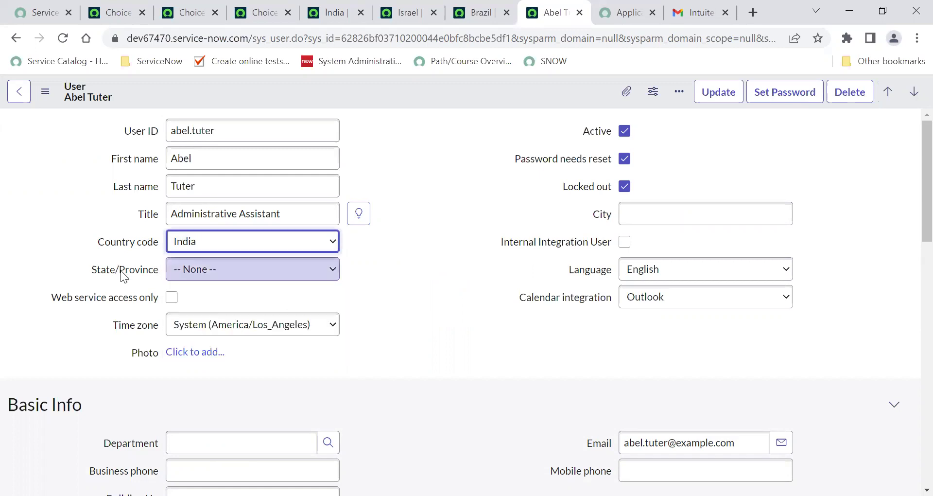
- Show the State/Province choice list, discarding the unsaved user record change, and open the Bangalore choice in a new tab
right_click(121, 271)
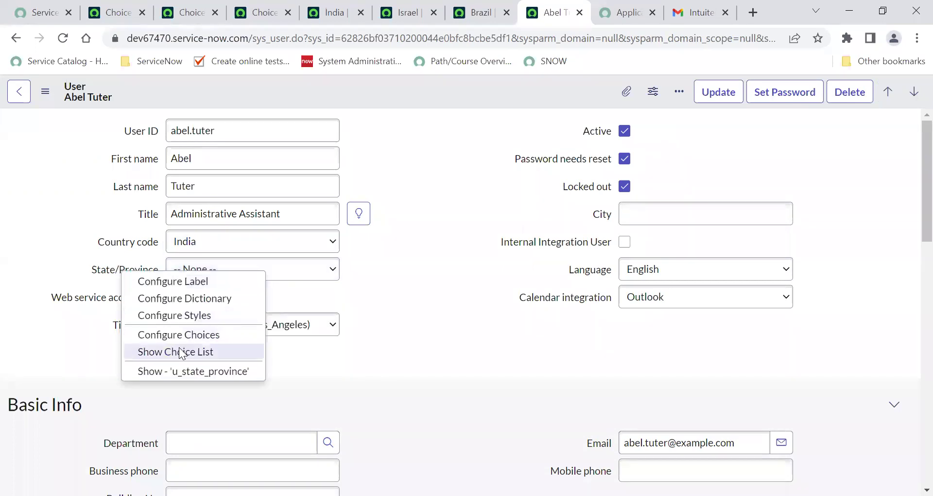
left_click(181, 353)
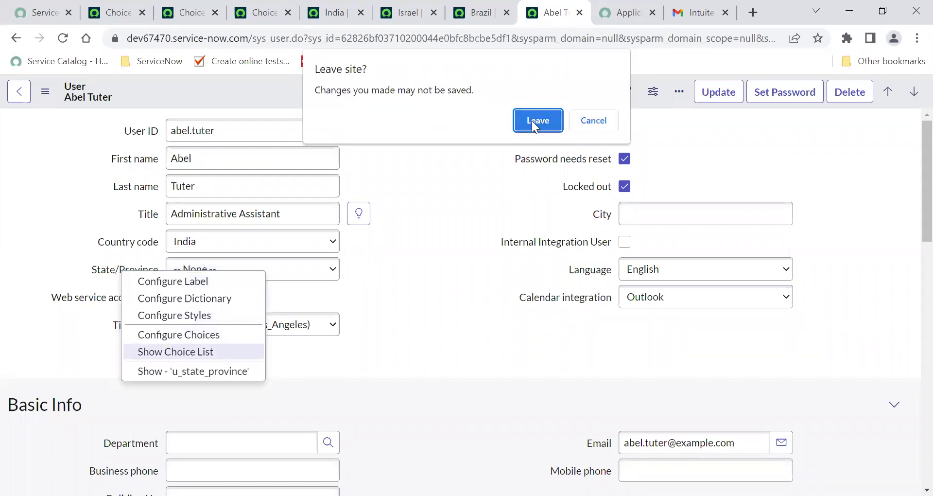
left_click(537, 121)
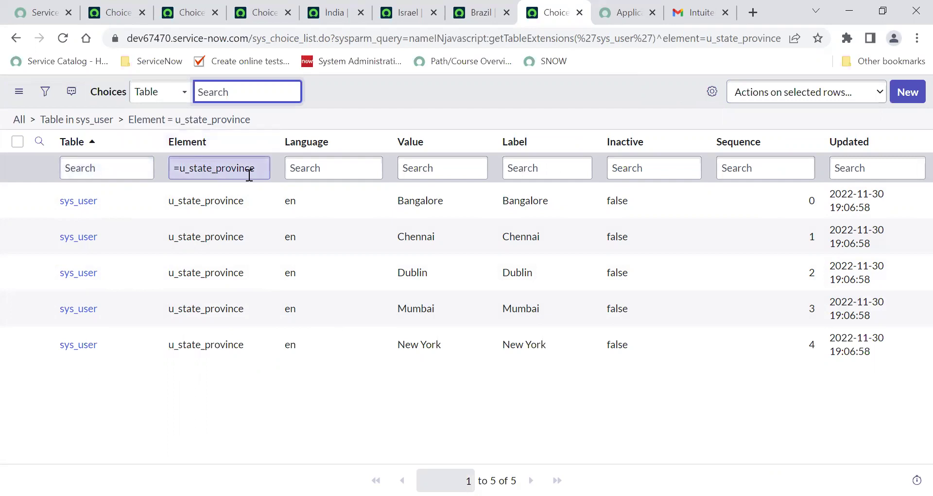
left_click(225, 340)
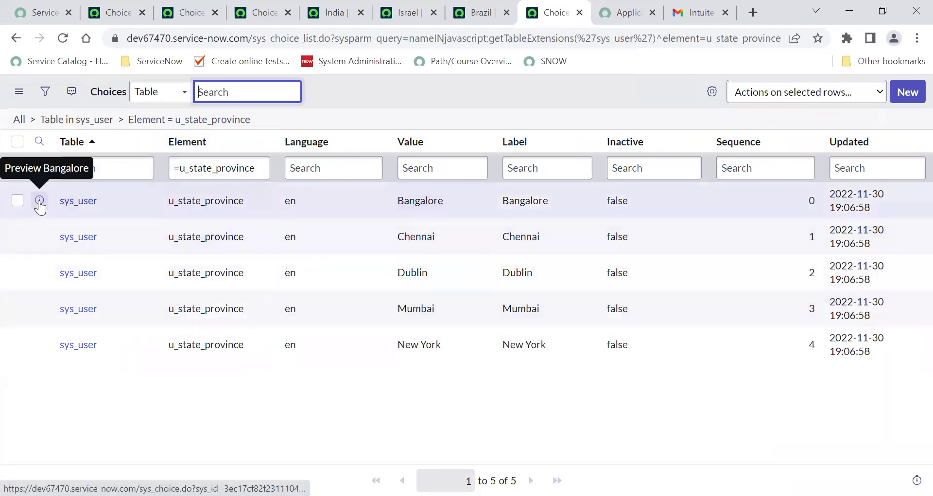
right_click(39, 201)
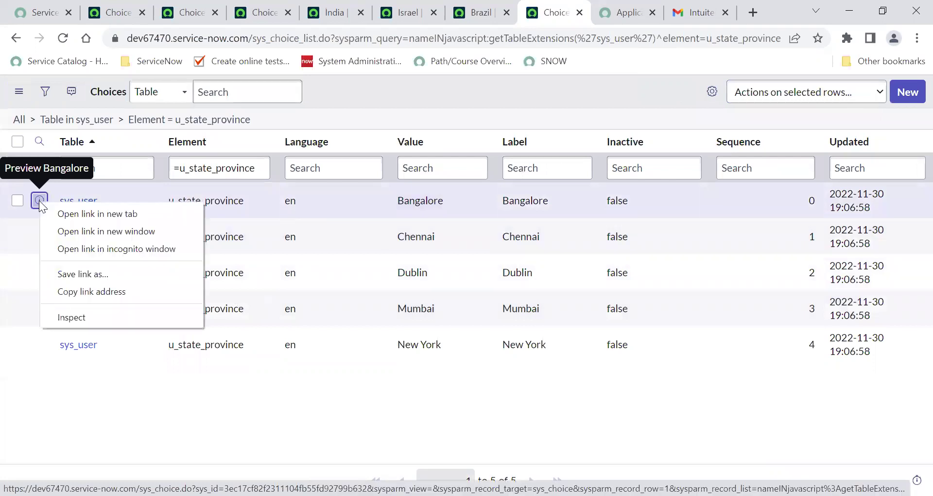
left_click(92, 213)
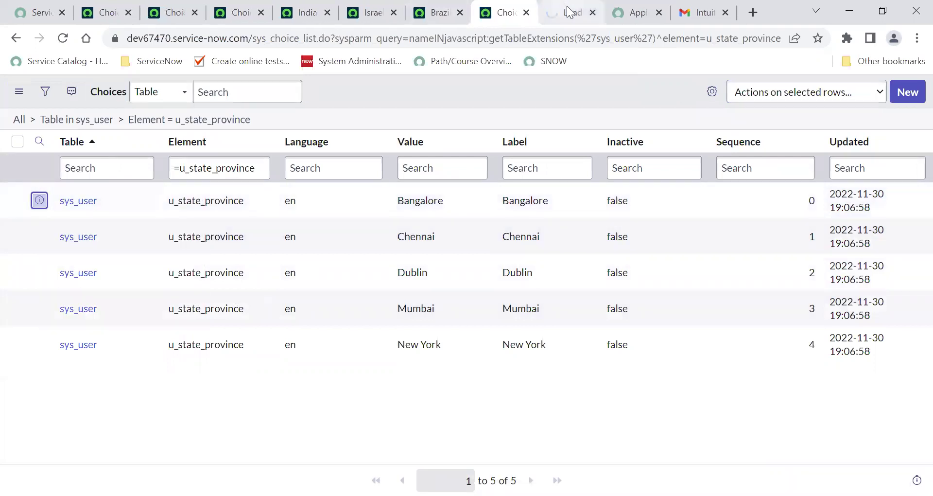
left_click(565, 15)
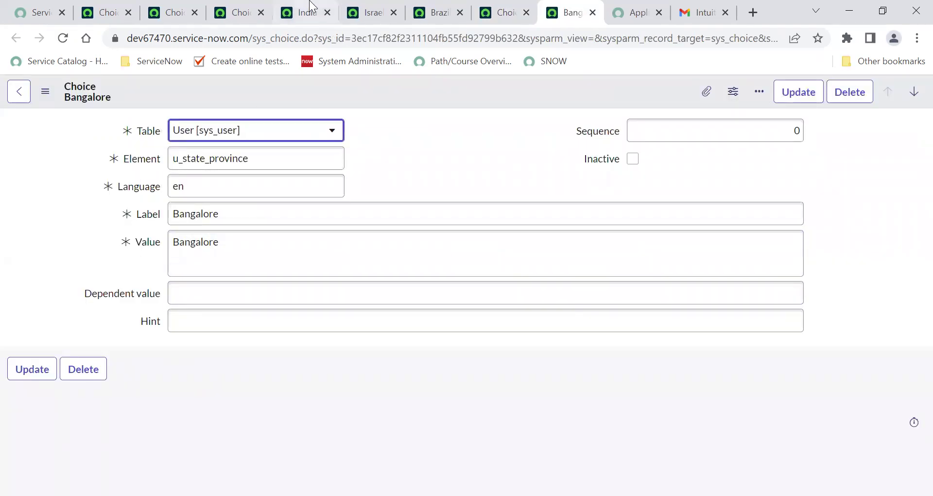
- Copy the value "India" from the country choice list and enter it as the Dependent value of the Bangalore choice
left_click(234, 16)
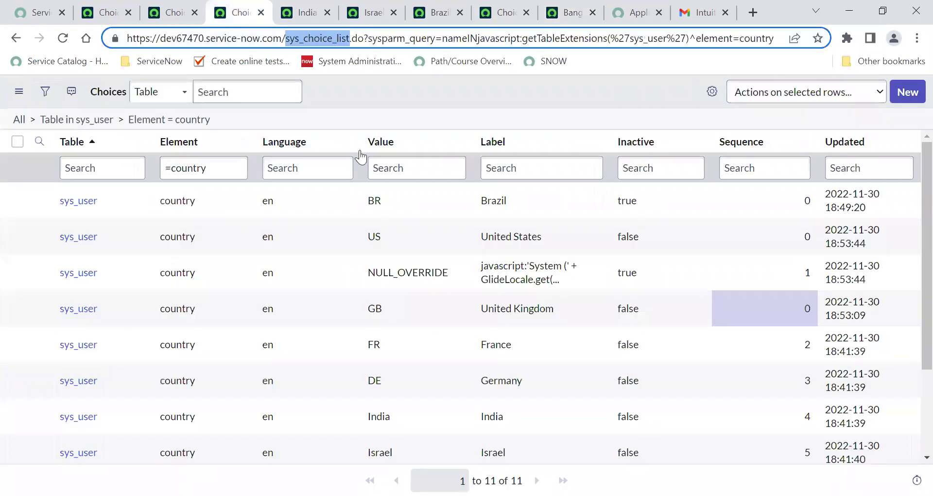
scroll(441, 390, "down", 1)
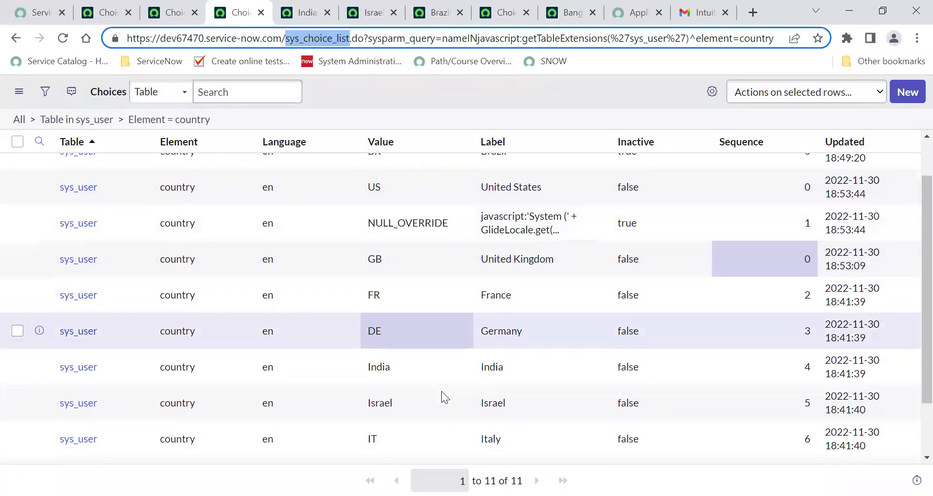
left_click_drag(396, 372, 365, 371)
key("ctrl+c")
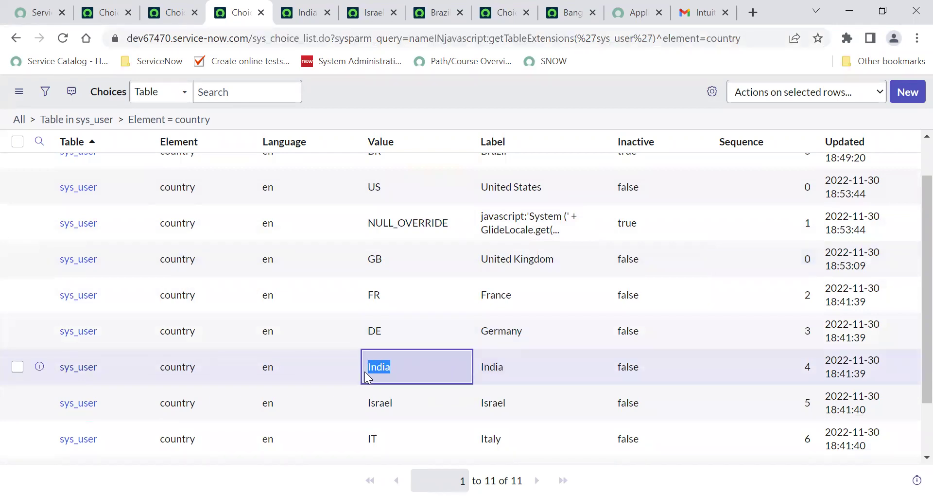
left_click(567, 14)
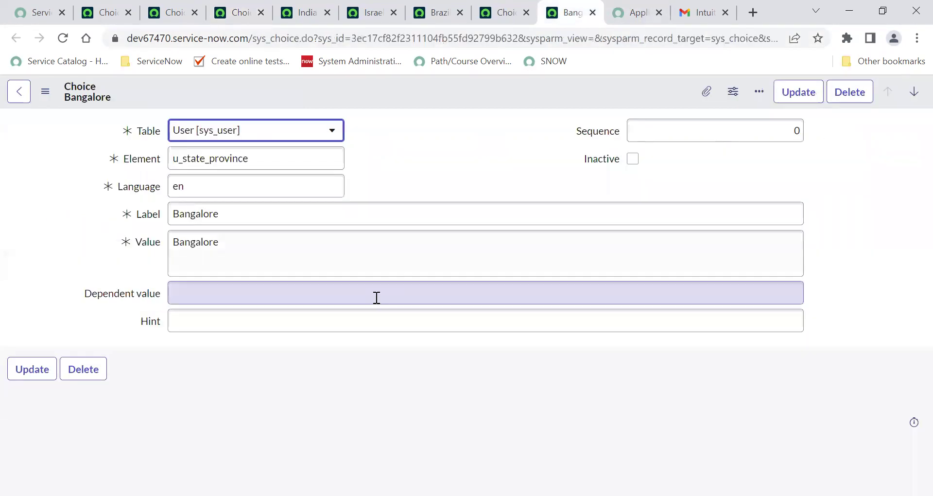
left_click(346, 297)
key("ctrl+v")
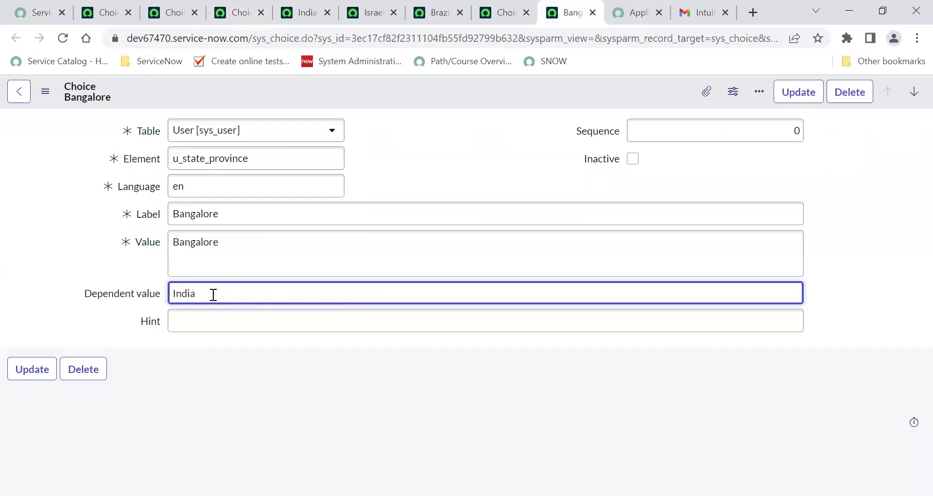
- Compare Bangalore's Dependent value with India's value in the country choice list, and save the Bangalore choice record
left_click(227, 4)
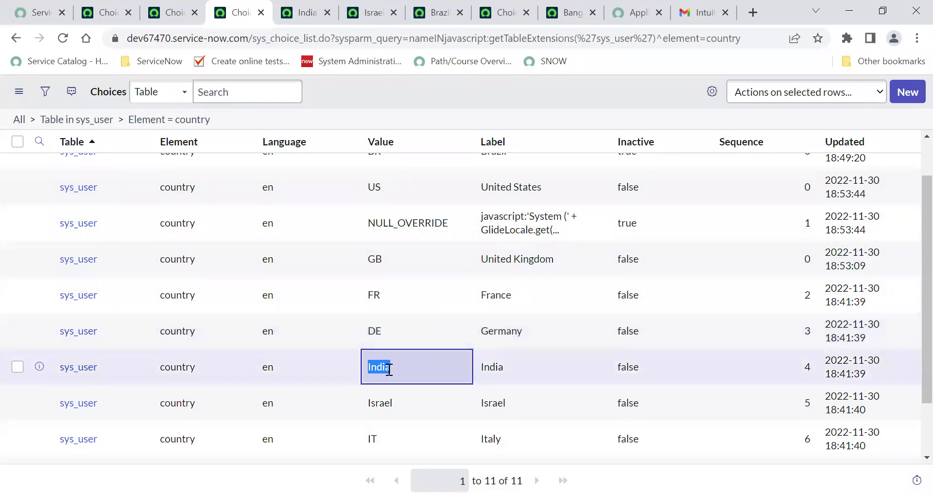
left_click(581, 11)
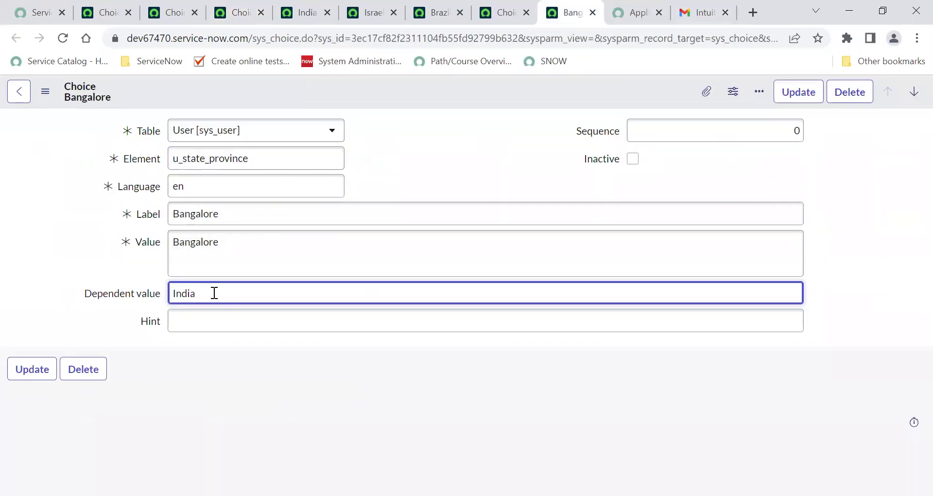
left_click(31, 370)
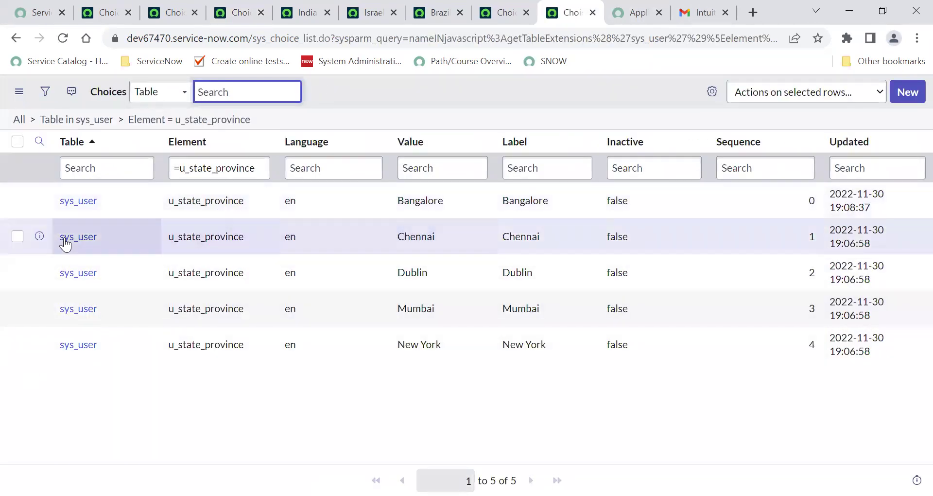
- Open the Chennai choice record from the State/Province choice list in a new tab
right_click(39, 235)
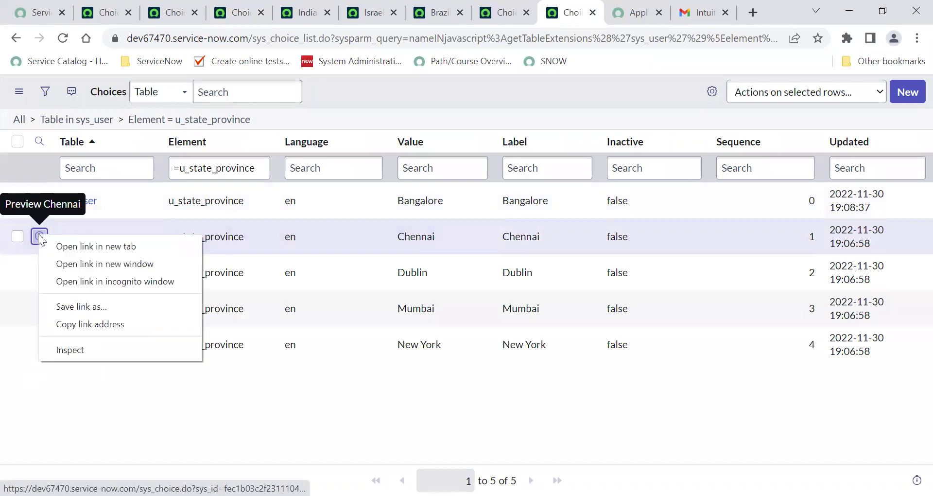
- Open the Chennai choice record separately, set its dependent value to India, and save the change
left_click(95, 246)
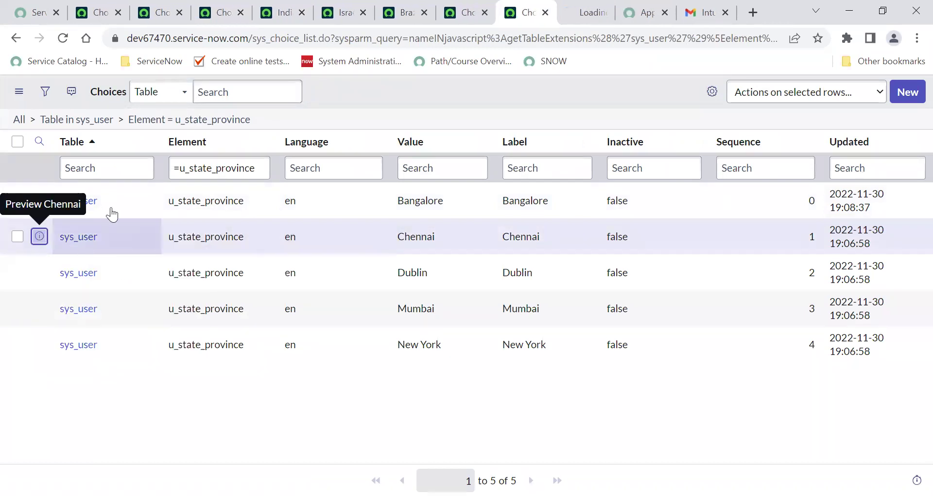
left_click(576, 16)
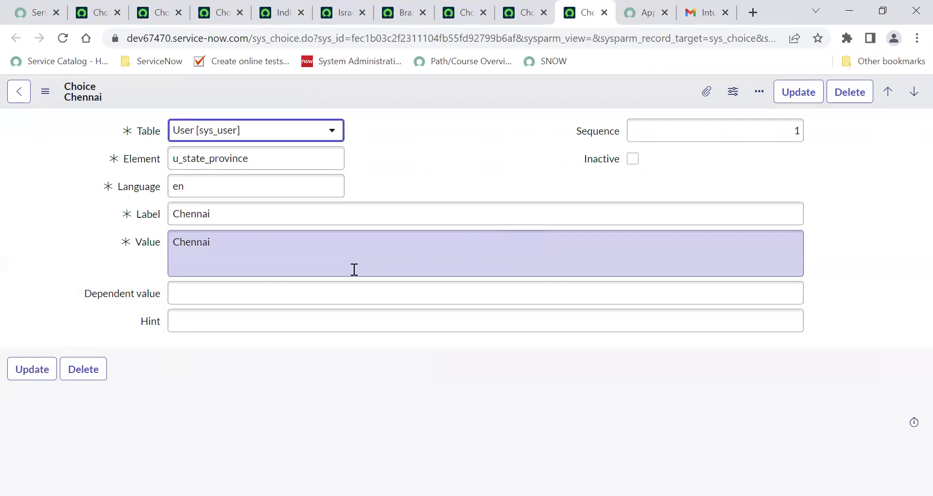
left_click(307, 295)
type("India")
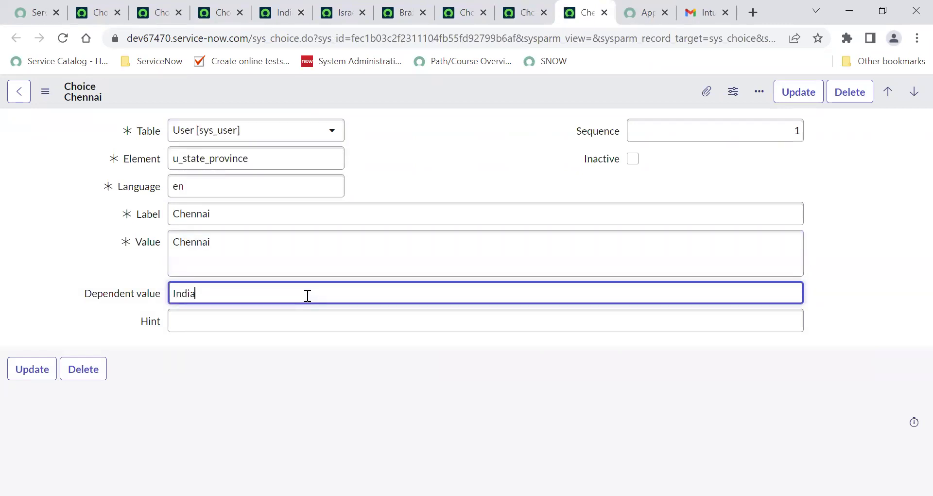
left_click(31, 373)
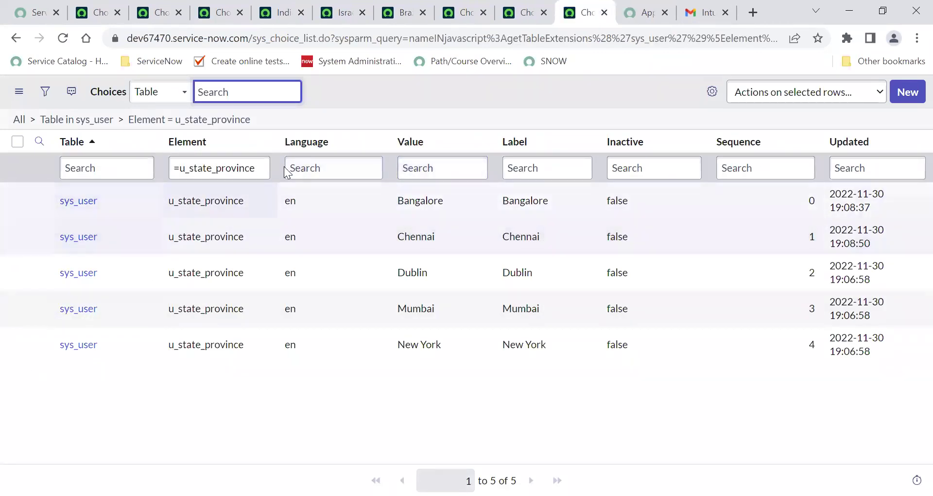
- Add the Dependent value column to the u_state_province choices list
left_click(712, 97)
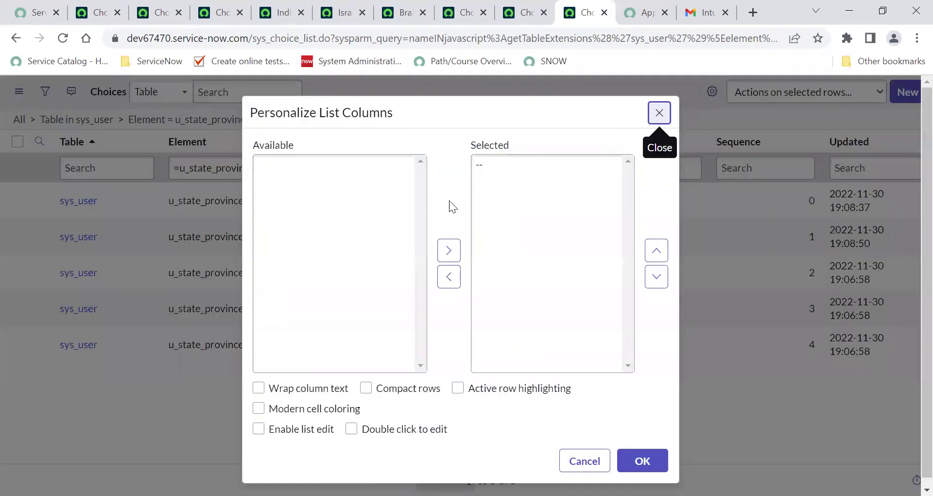
left_click(319, 191)
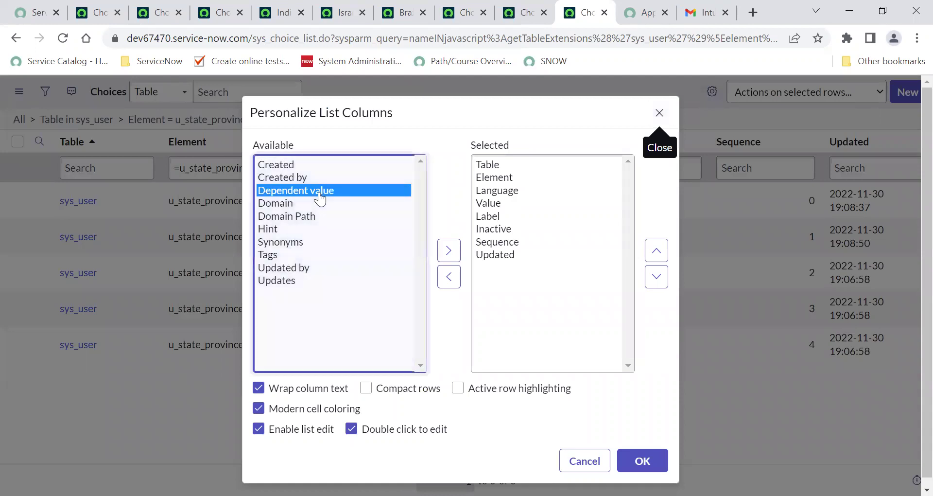
left_click(445, 251)
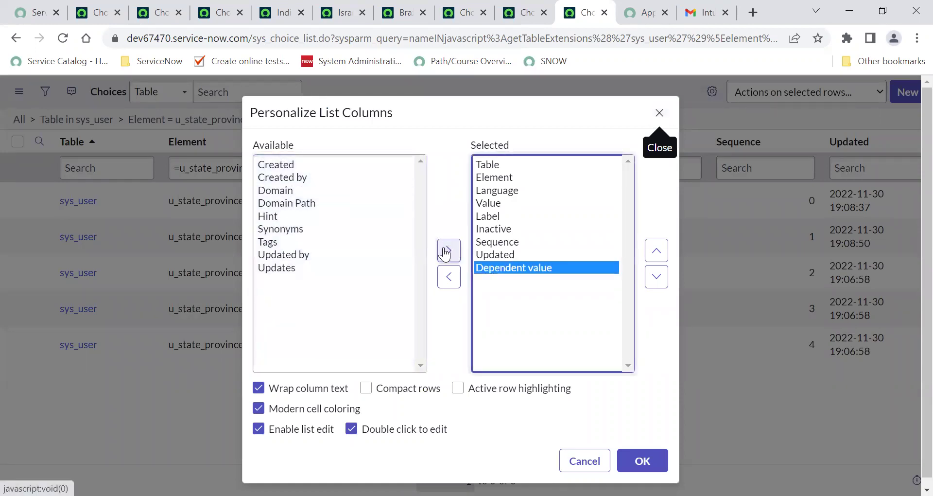
left_click(643, 462)
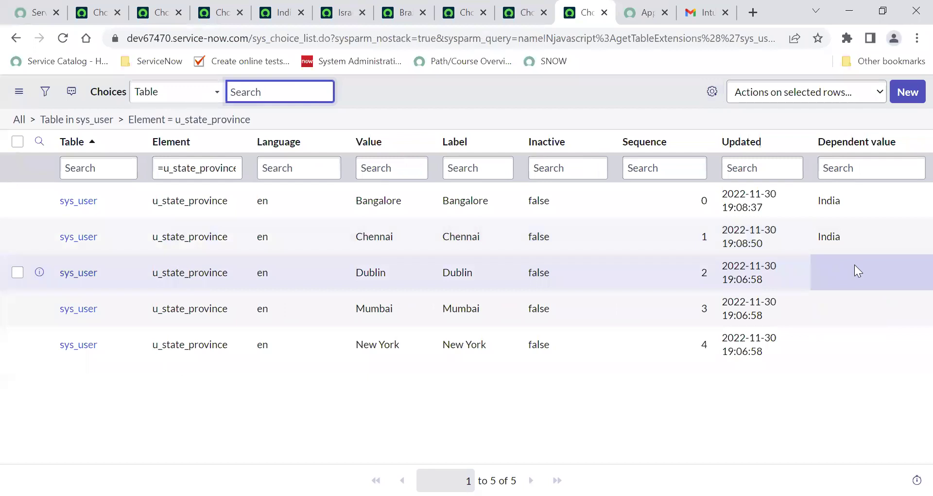
left_click(857, 270)
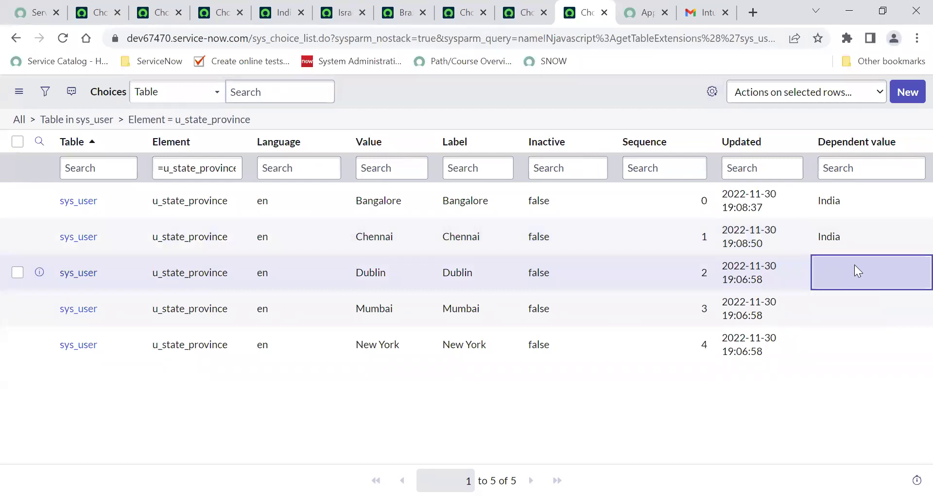
double_click(855, 265)
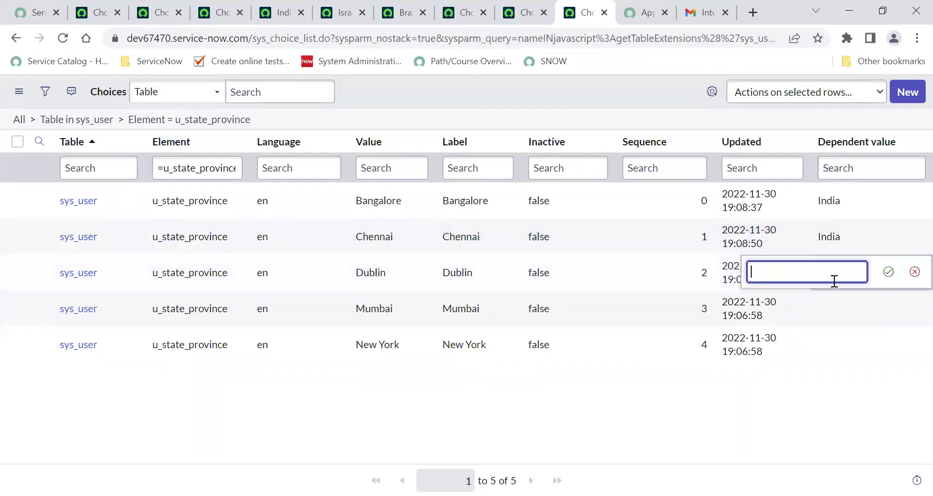
left_click(914, 272)
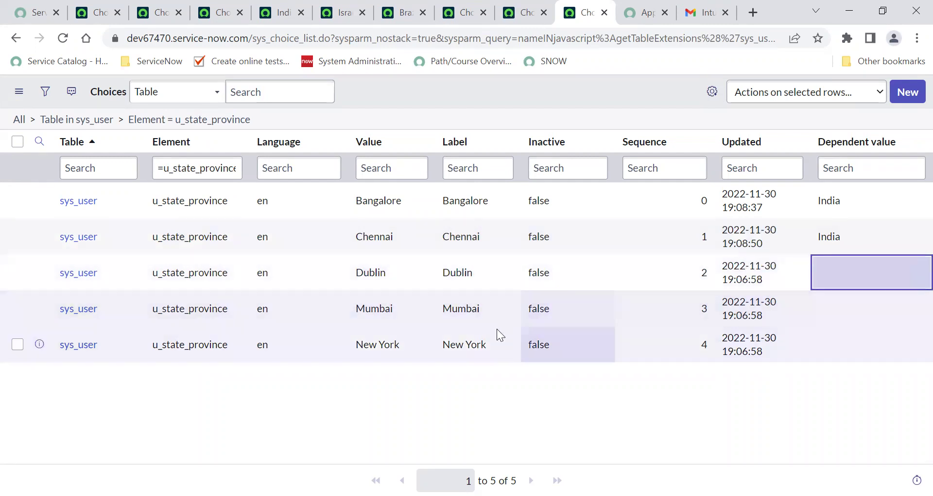
- Set the Mumbai choice's dependent value to India directly in the list and save it
left_click(860, 308)
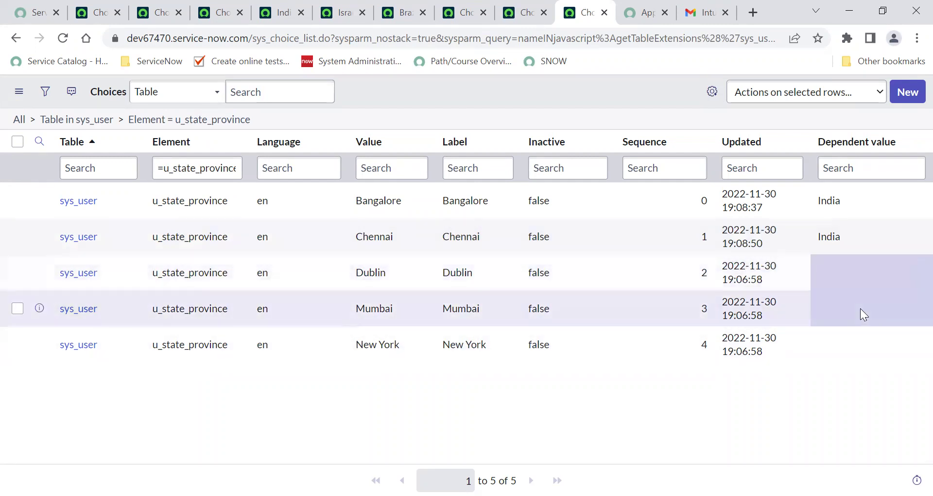
left_click(860, 308)
type("India")
left_click(886, 310)
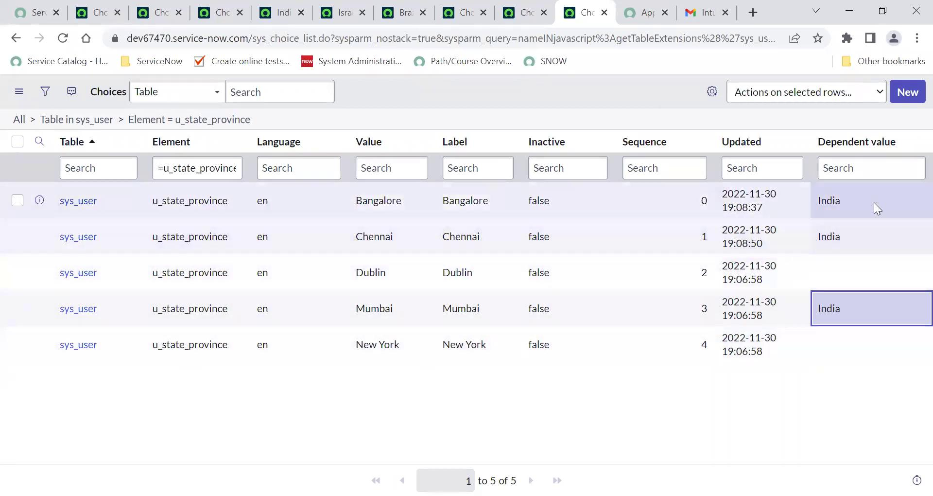
left_click(872, 200)
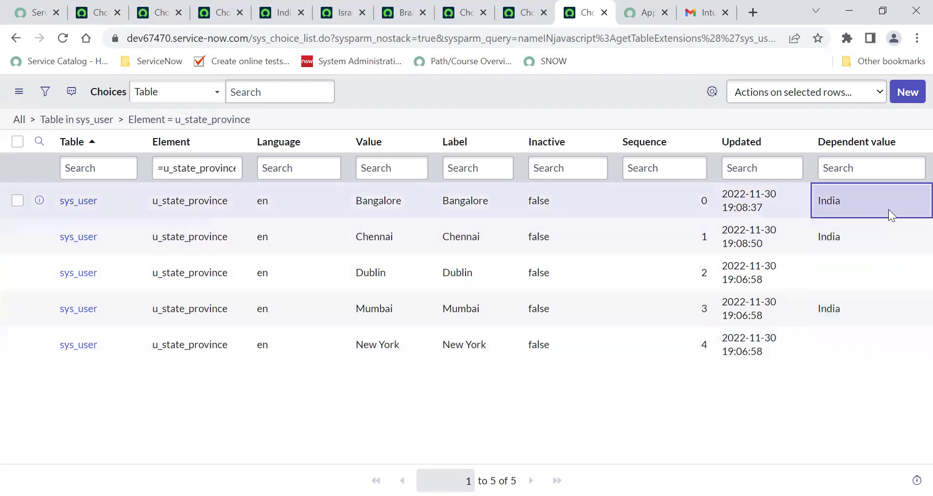
key("shift+Down")
key("shift+Down")
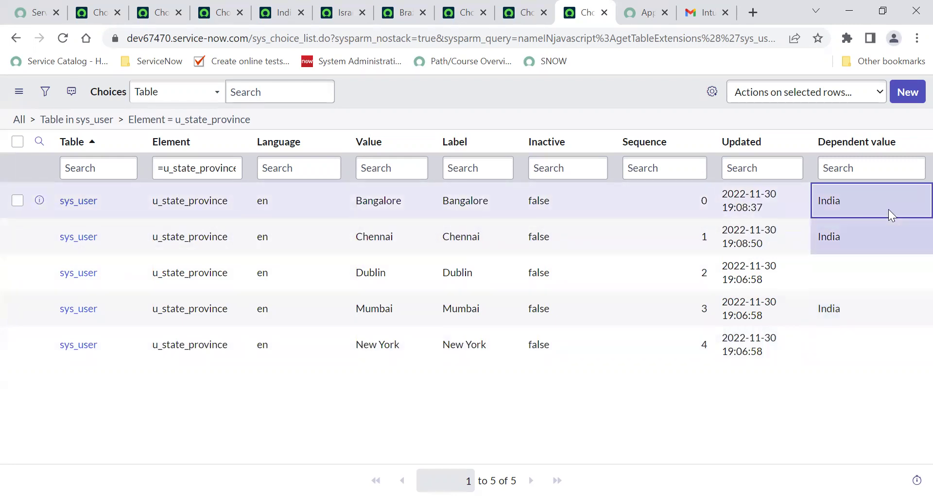
key("shift+Down")
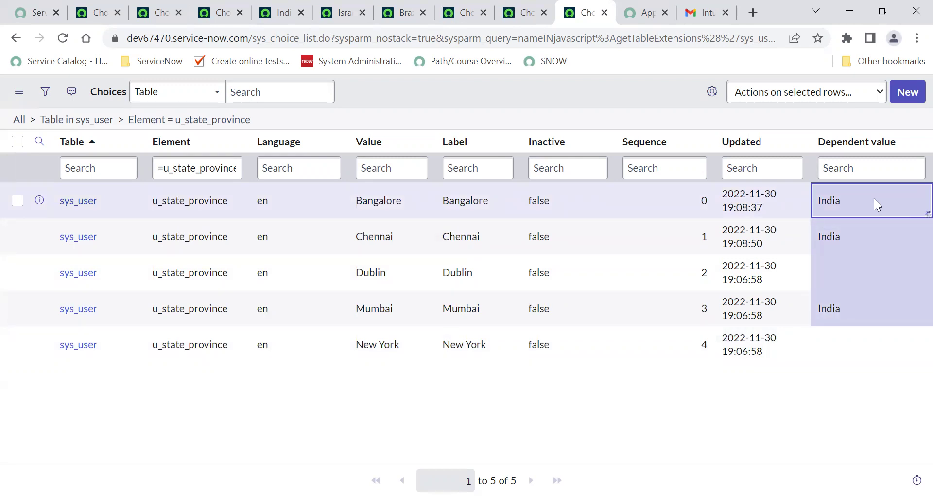
key("Return")
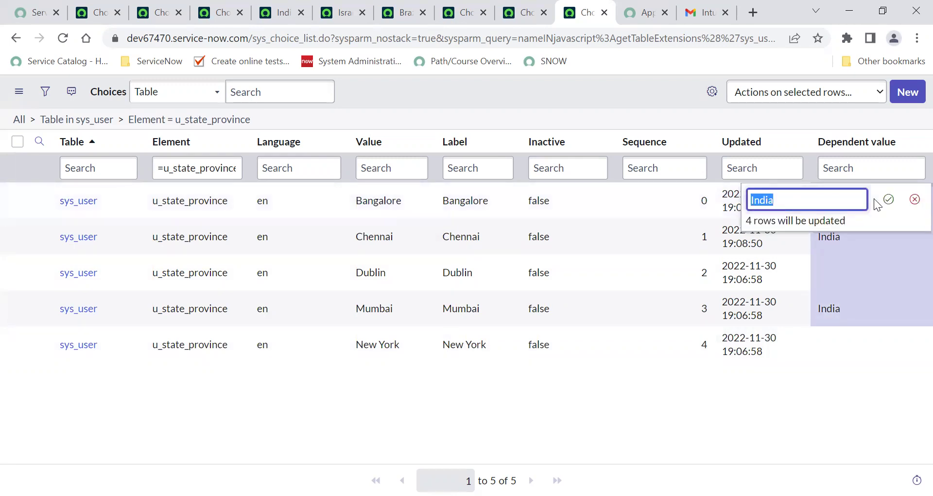
left_click(913, 201)
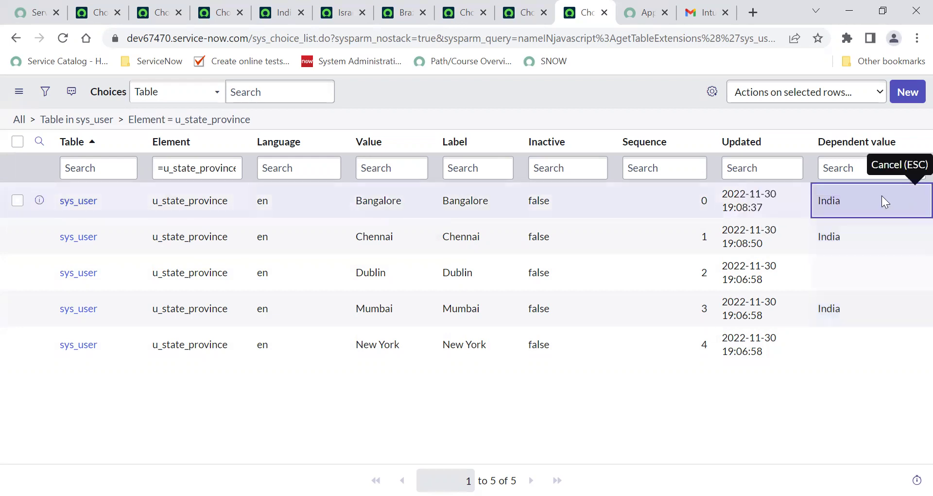
- Set Inactive to true for all choices from Bangalore through New York in one list edit
left_click(655, 201)
left_click(578, 206)
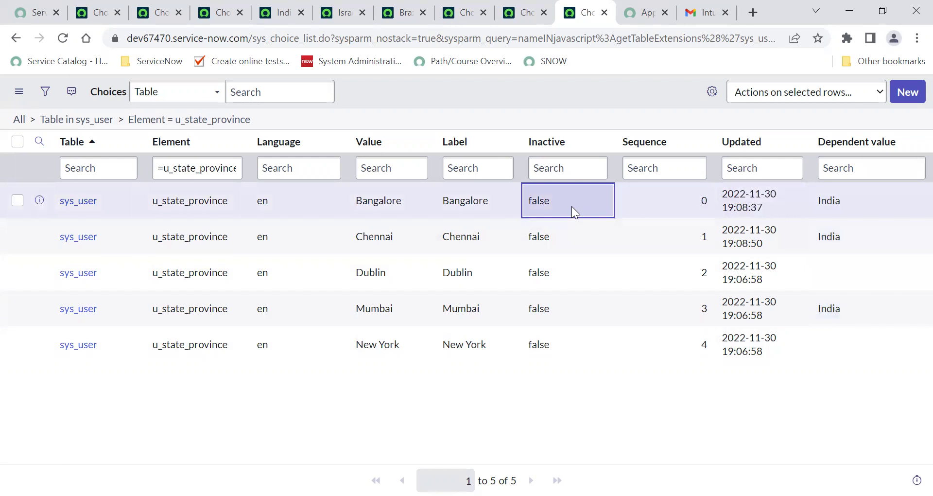
key("shift+Down")
key("shift+Down")
key("shift+Down")
key("shift+Down")
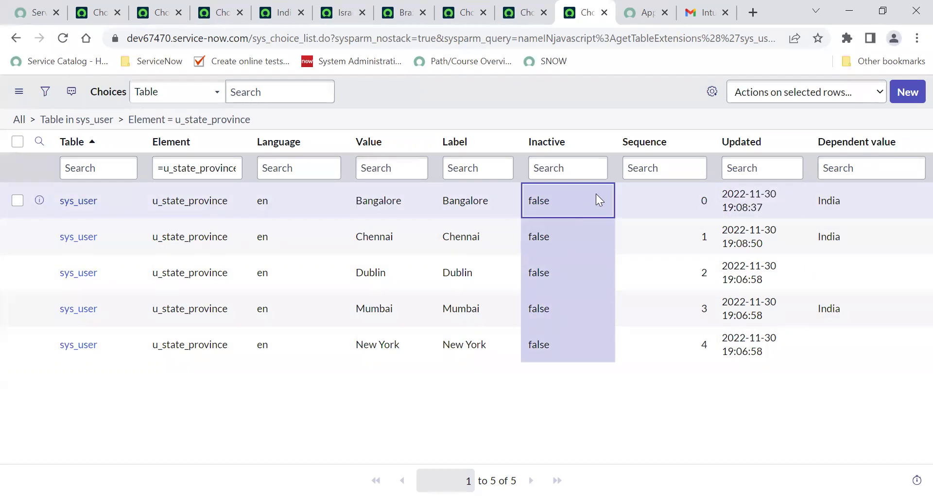
key("Return")
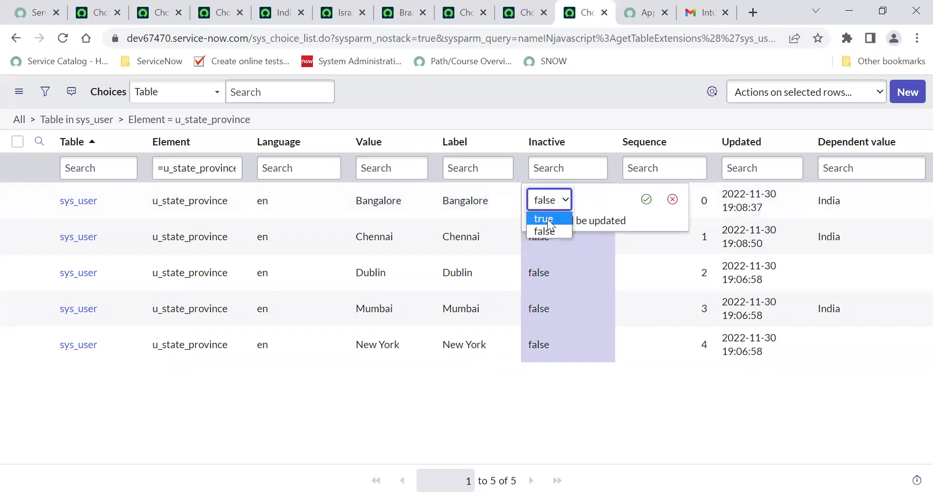
left_click(547, 219)
left_click(647, 200)
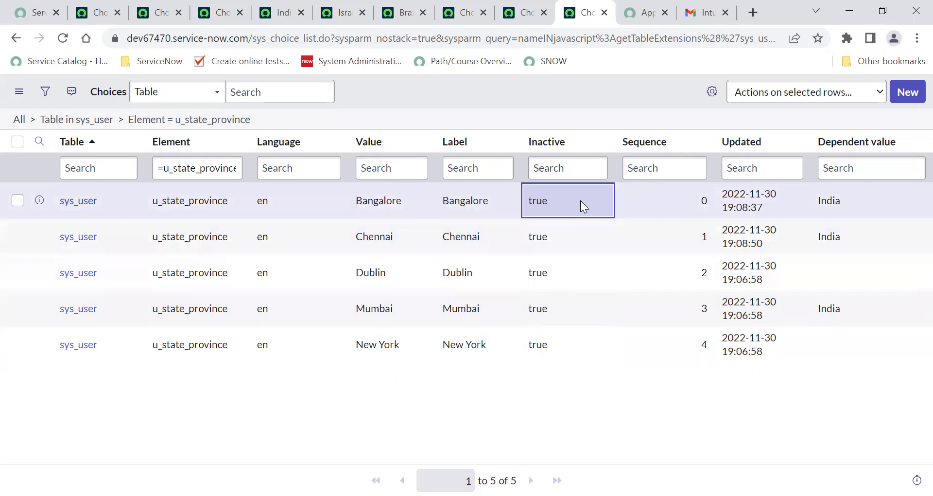
- Set Inactive to false for all choices from Bangalore through New York in one list edit
key("shift+Down")
key("shift+Down")
key("shift+Down")
key("shift+Down")
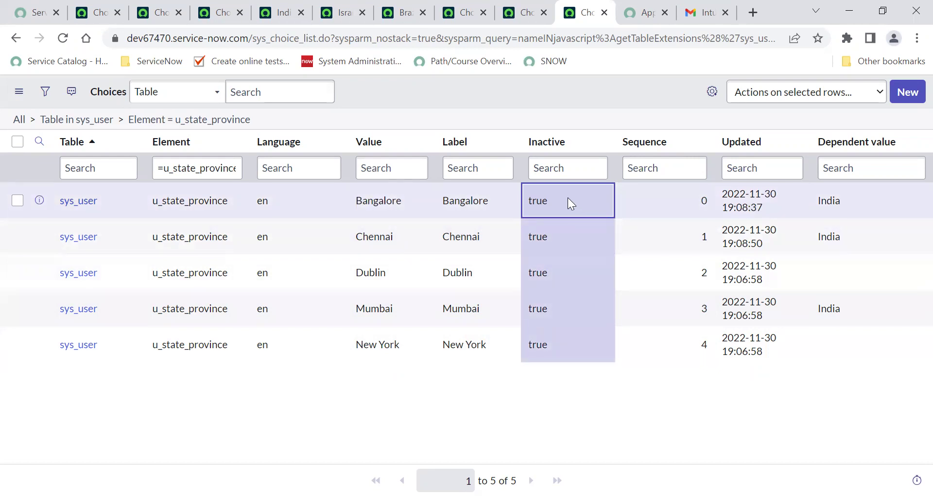
key("Return")
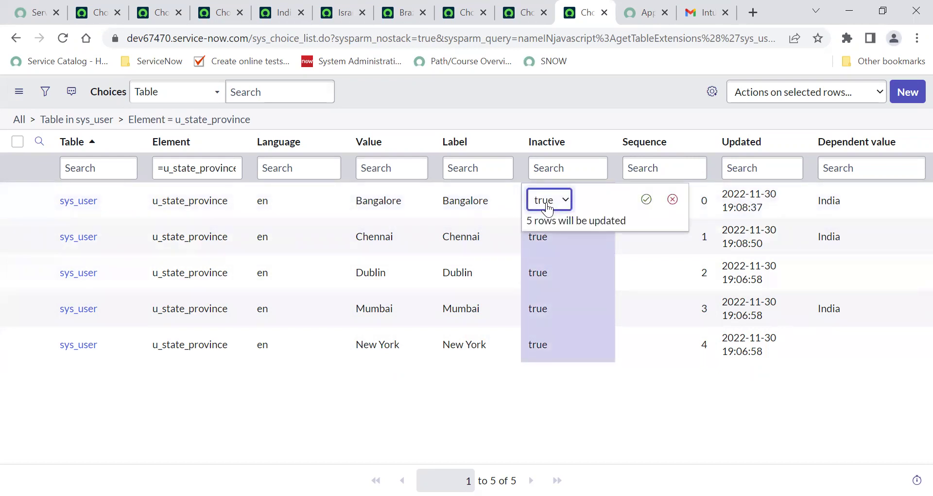
left_click(547, 208)
left_click(546, 230)
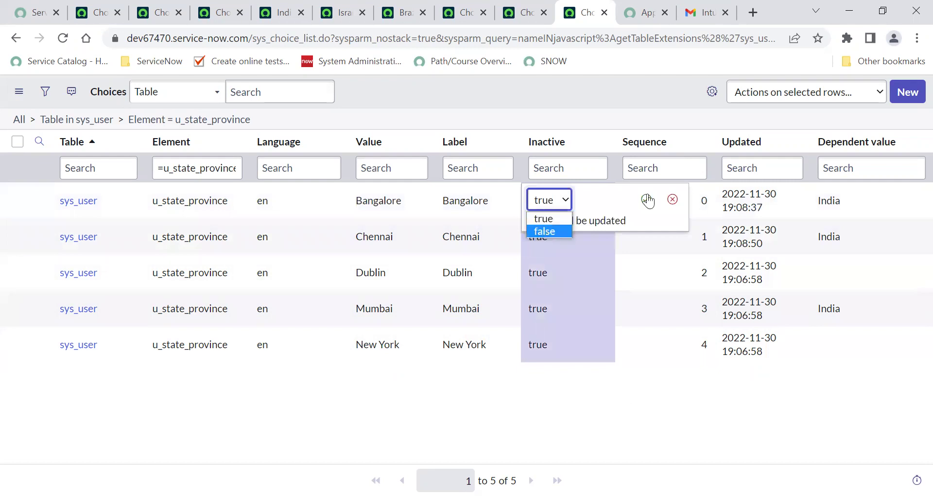
left_click(647, 199)
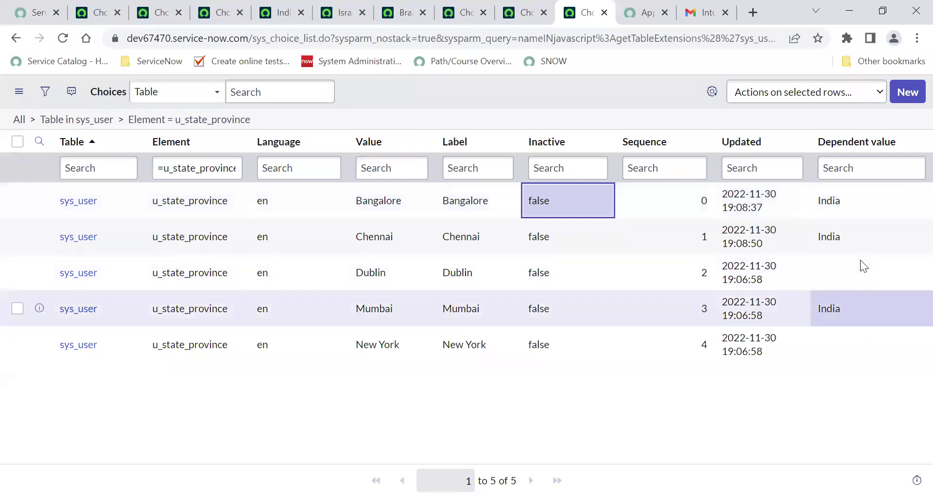
- Return to the main ServiceNow view and open the Users list using sys_user.list
left_click(16, 41)
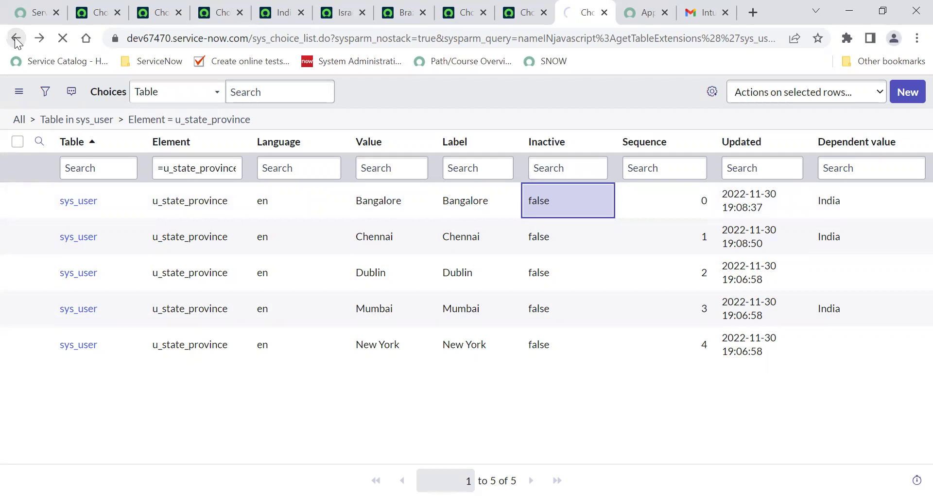
left_click(16, 39)
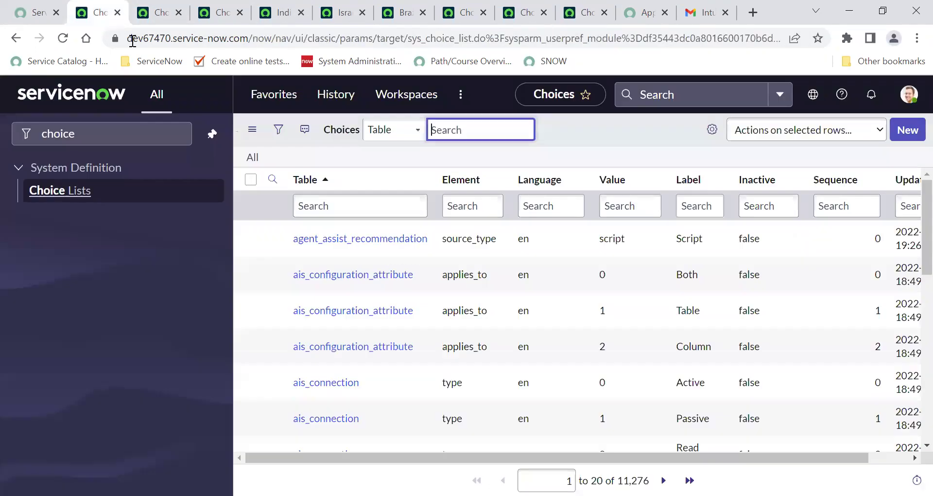
left_click(109, 15)
left_click(105, 129)
double_click(105, 129)
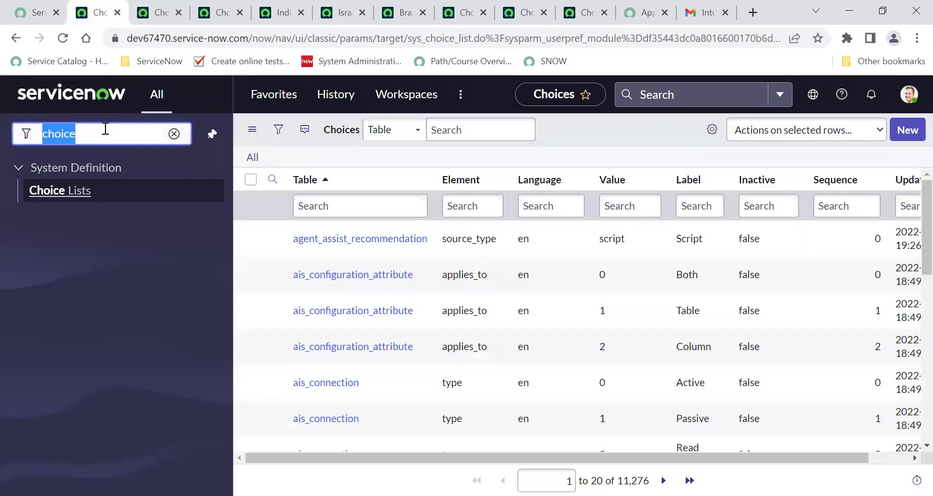
type("sys")
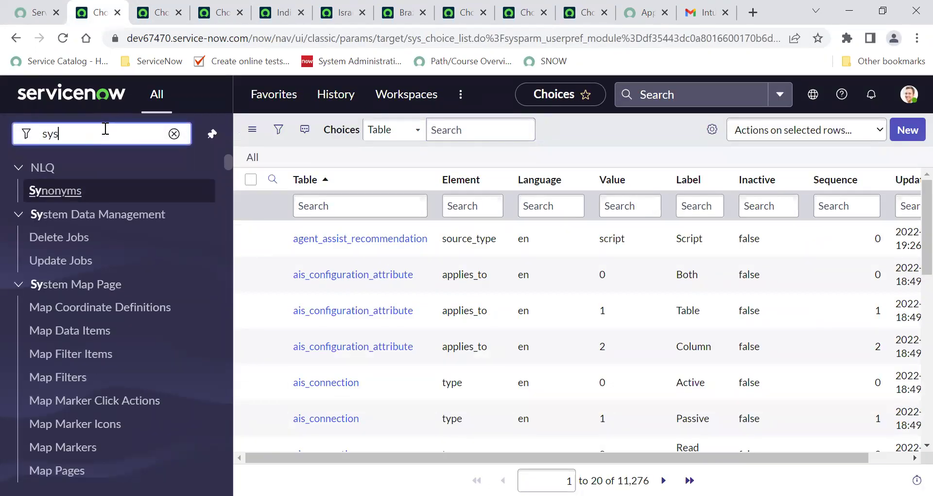
type("_user")
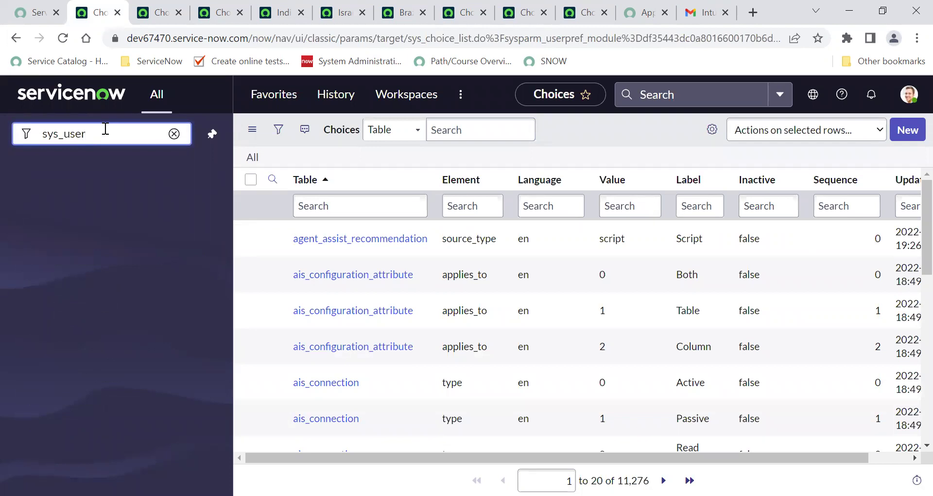
type(".list")
key("Return")
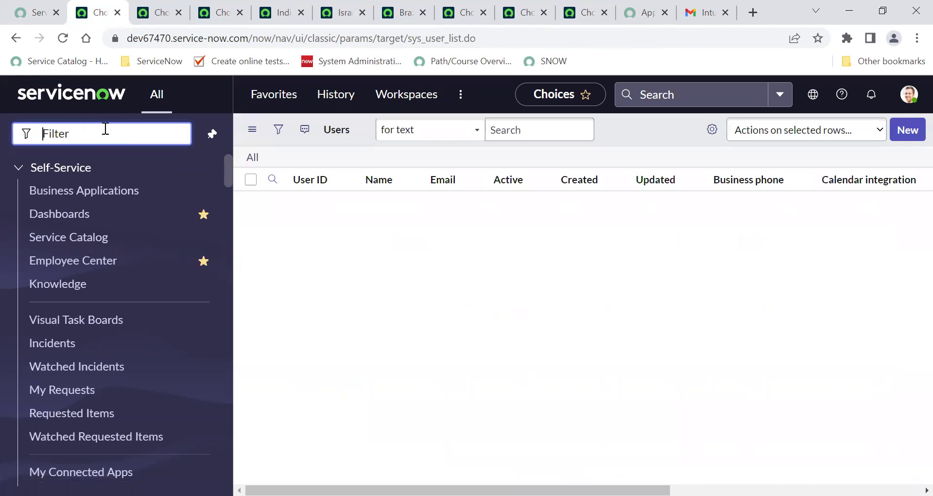
- Open the Administrative Assistant's user record and examine the available Country code and State/Province choices
left_click(302, 276)
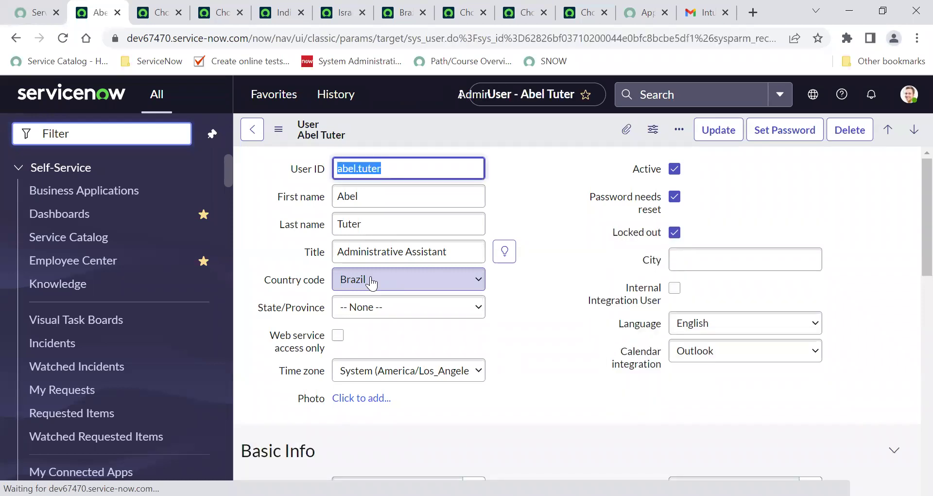
left_click(371, 283)
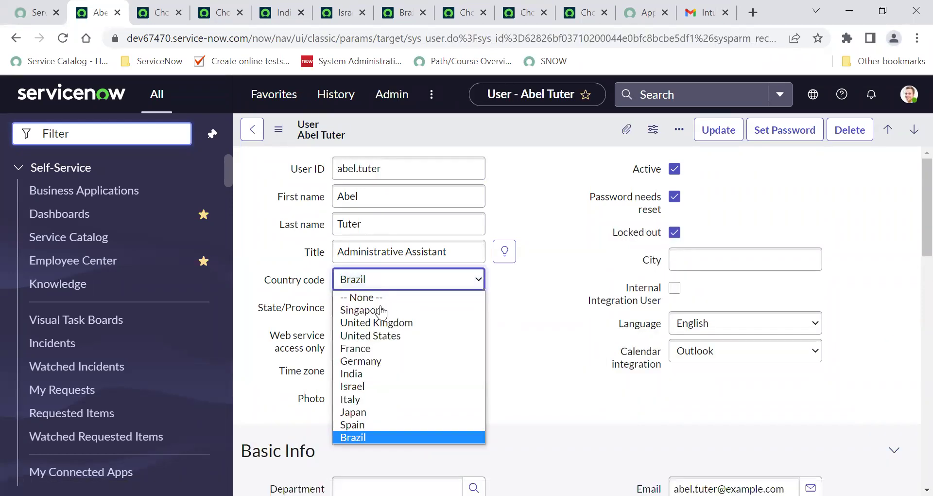
left_click(381, 309)
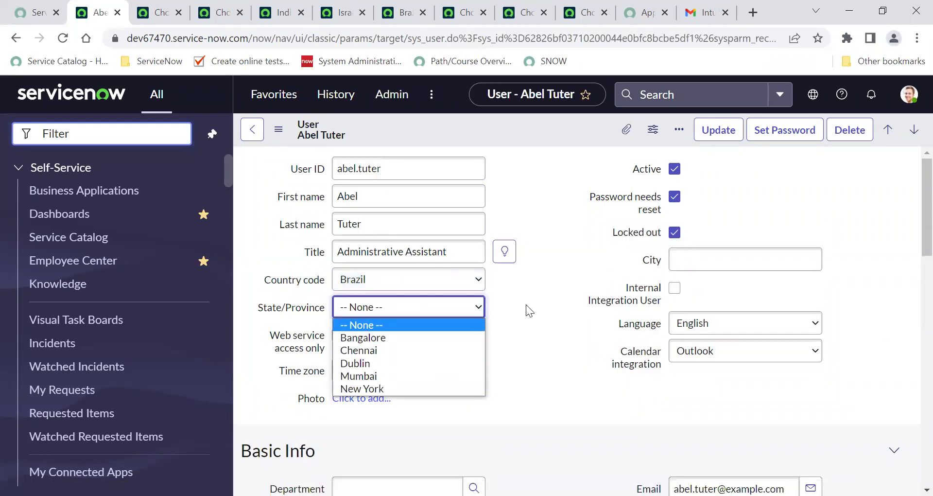
- Set the user's Country code to India and check which State/Province choices are offered
left_click(417, 287)
left_click(417, 287)
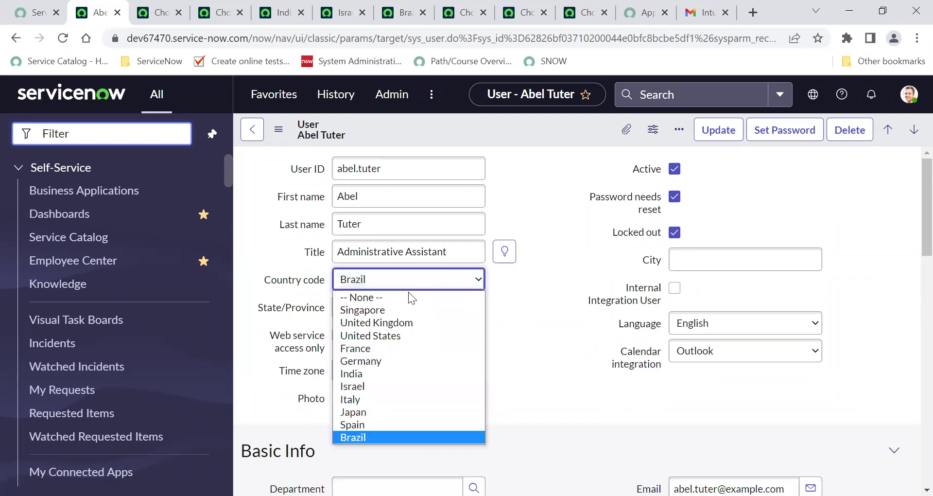
left_click(389, 372)
left_click(403, 316)
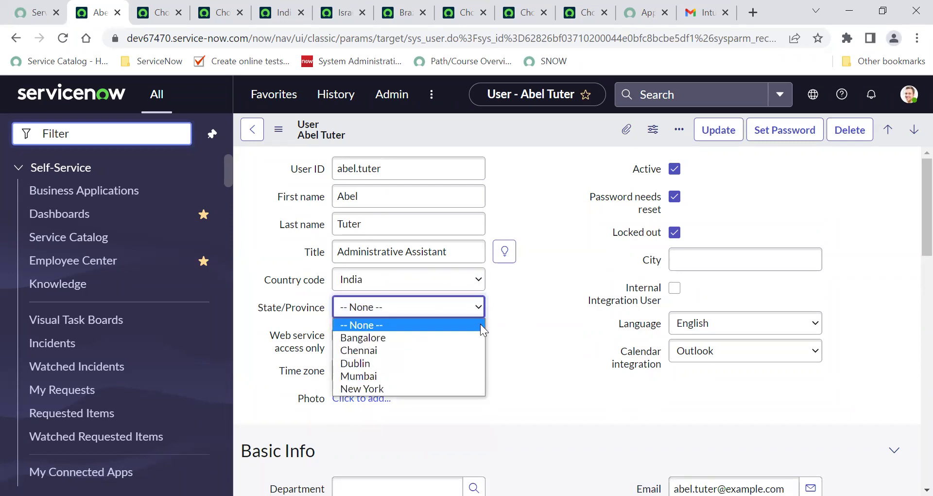
left_click(510, 327)
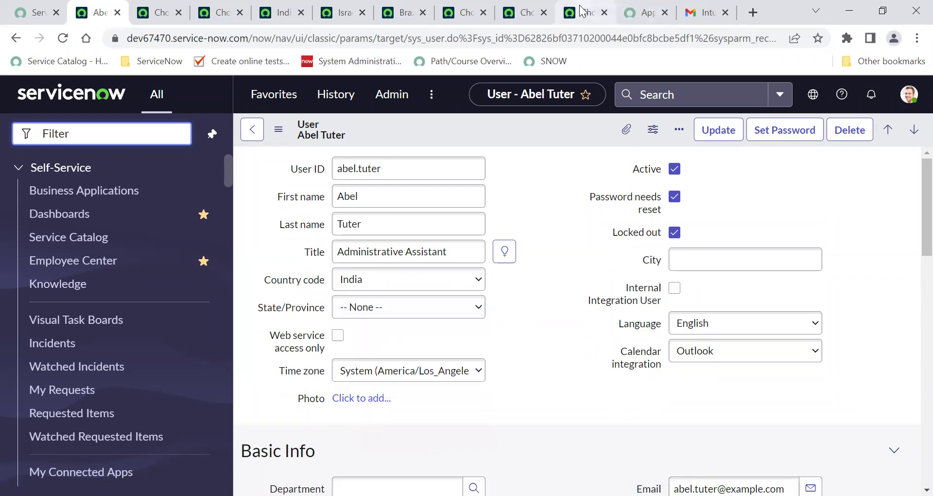
- Reload the u_state_province choices list and review the dependent values assigned to its entries
left_click(582, 12)
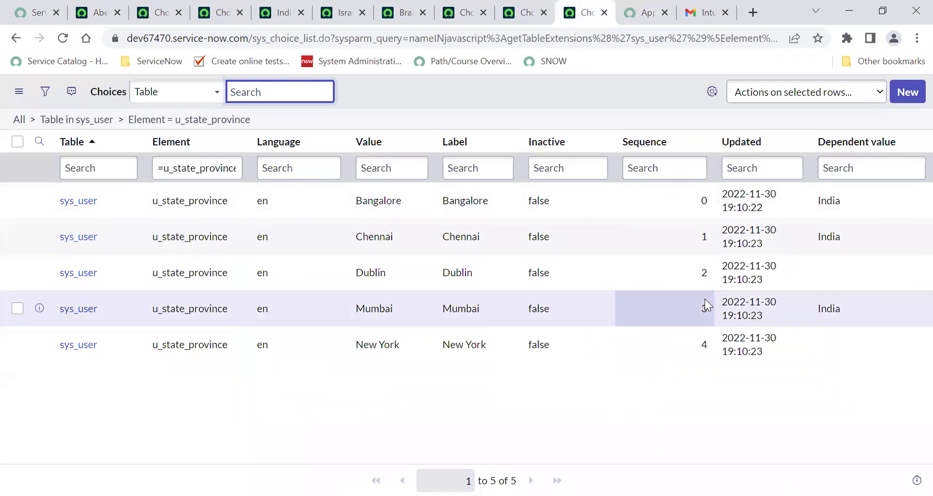
left_click(64, 38)
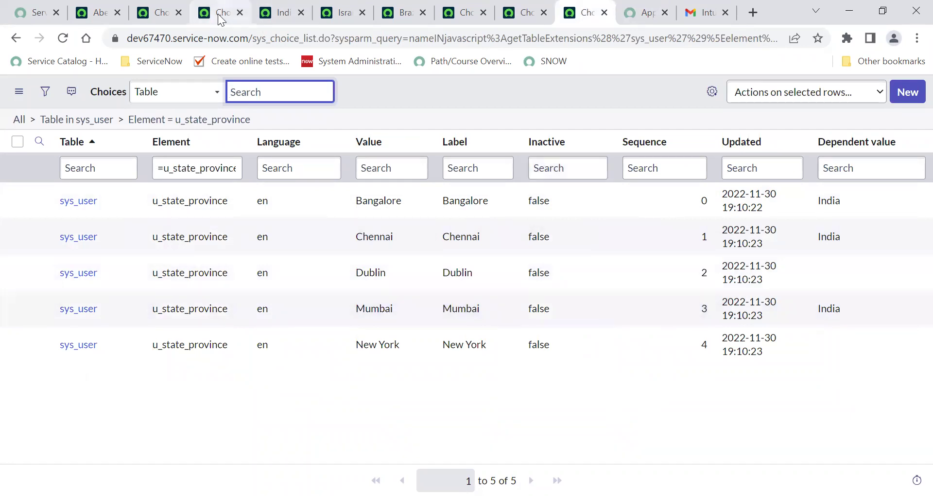
mouse_move(218, 18)
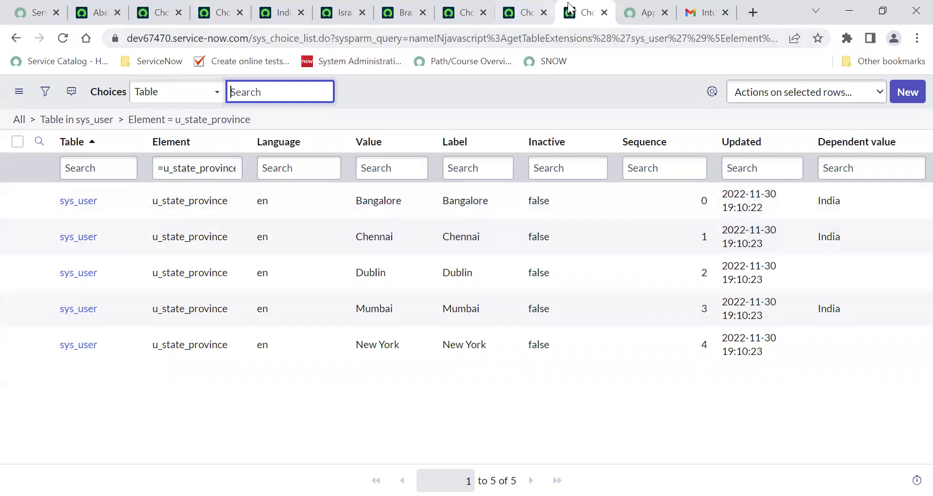
left_click(518, 11)
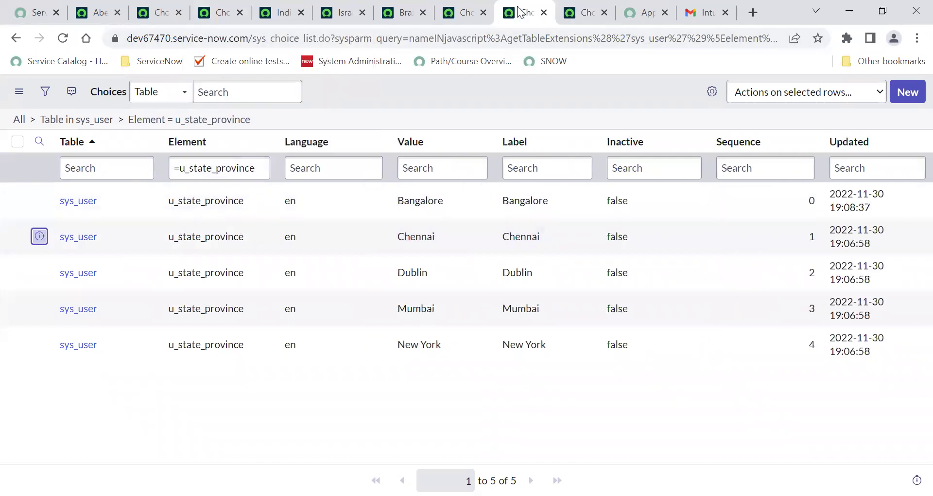
left_click(157, 7)
- Return to the user record and open the State/Province field's dictionary entry, discarding the unsaved record changes
left_click(95, 12)
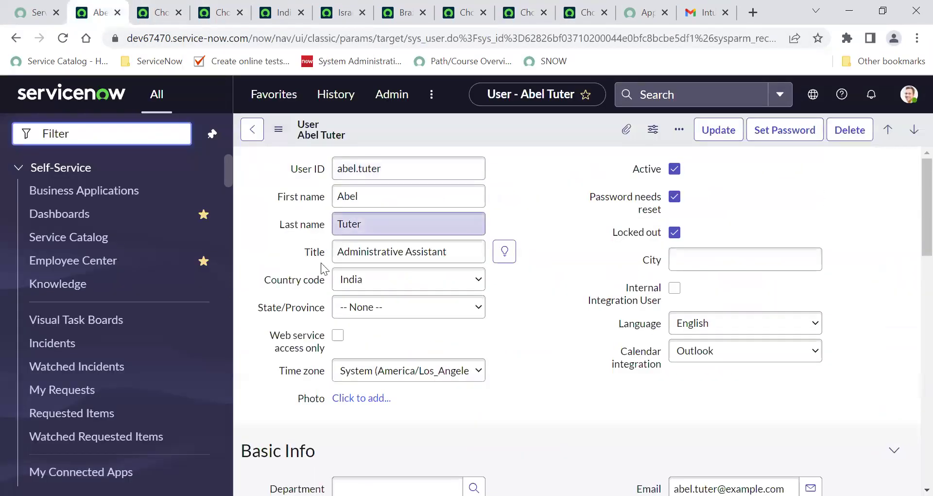
right_click(304, 310)
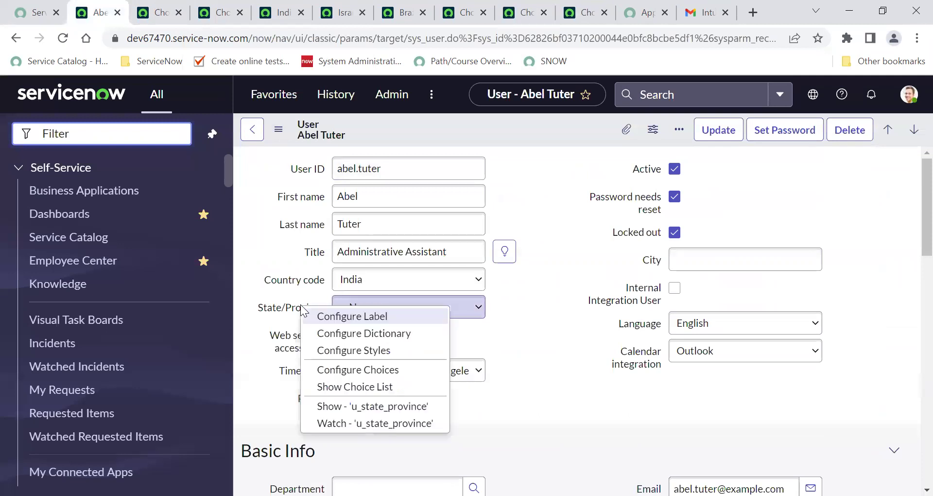
left_click(361, 338)
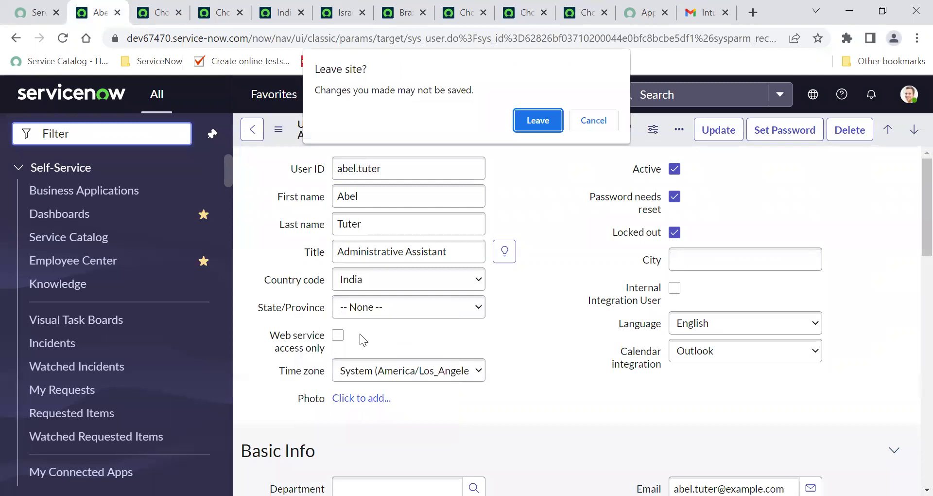
left_click(523, 125)
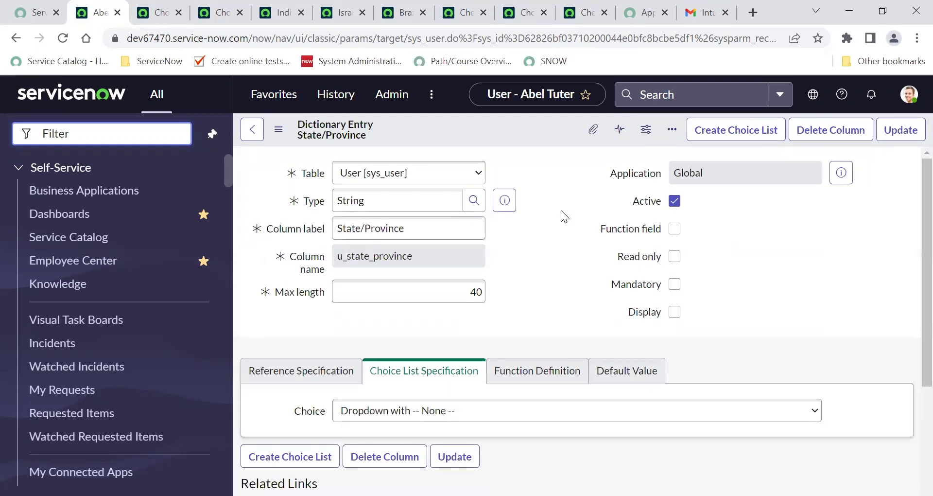
- Look through the State/Province dictionary entry's settings and switch the form to its Advanced view
scroll(561, 299, "down", 5)
scroll(561, 299, "down", 1)
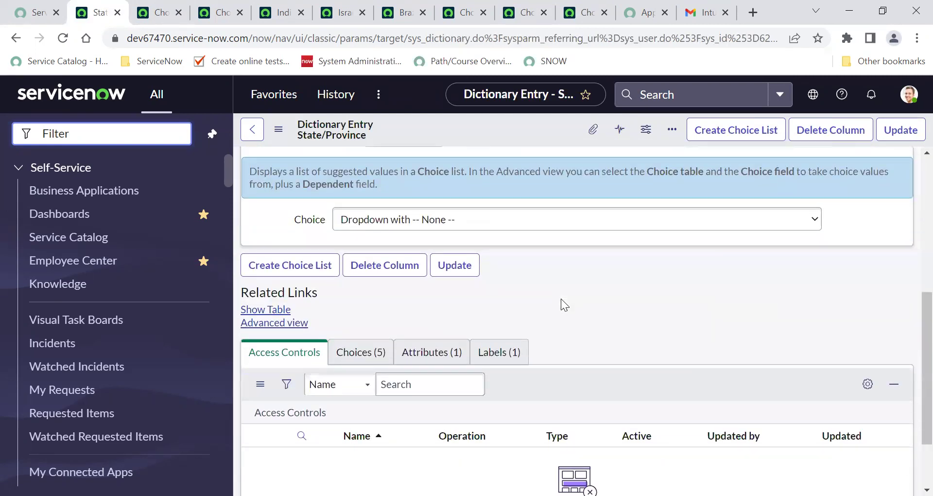
scroll(560, 298, "down", 1)
scroll(561, 299, "up", 2)
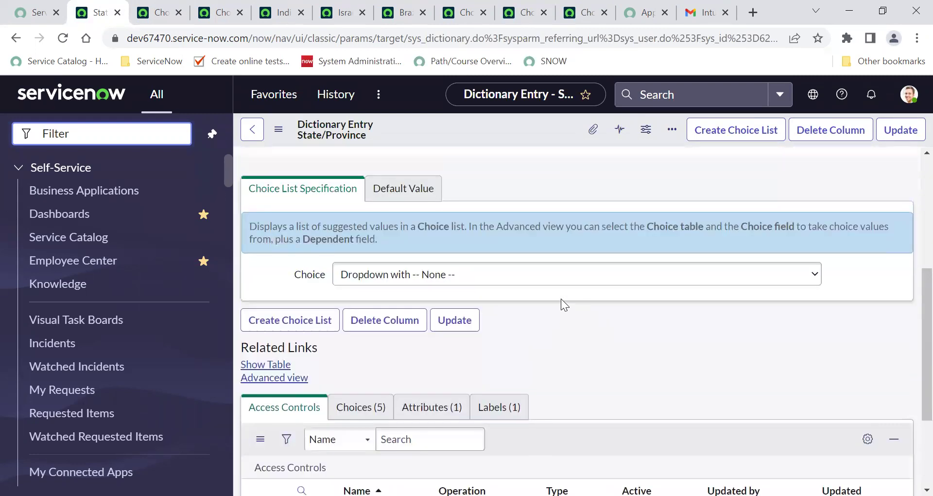
scroll(561, 299, "up", 2)
left_click(412, 269)
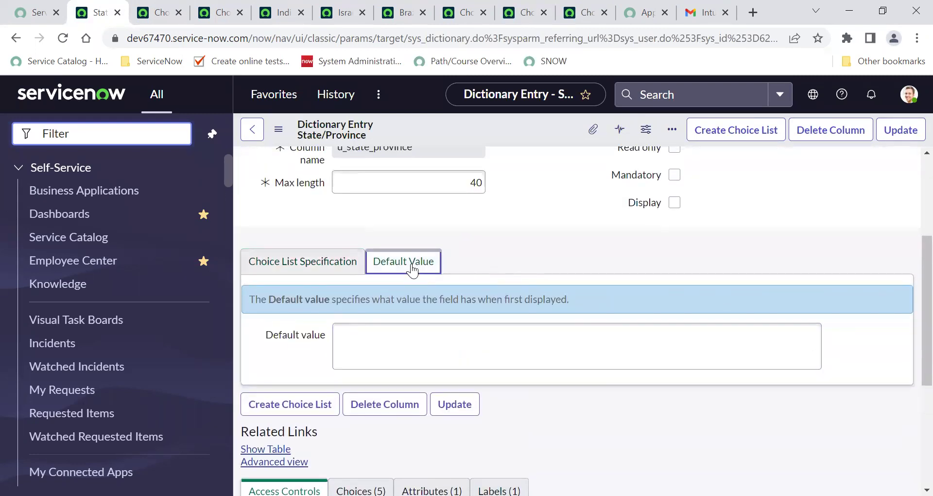
scroll(410, 268, "down", 4)
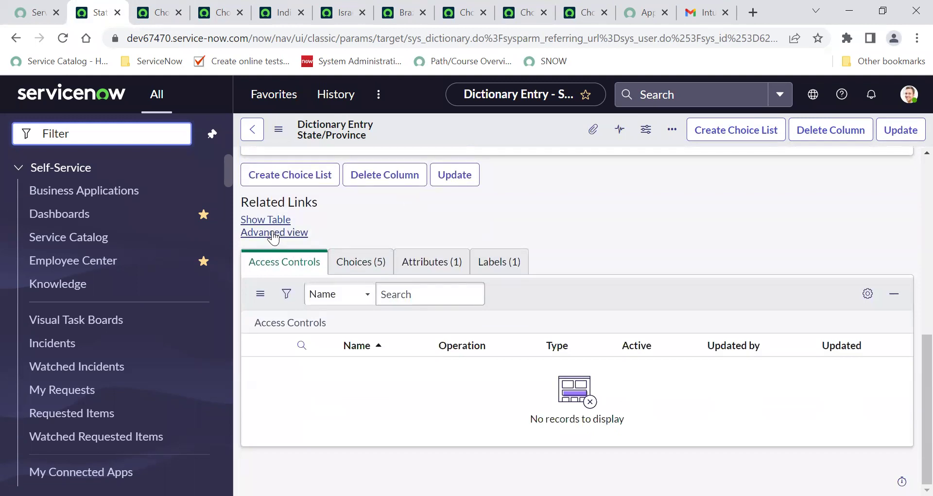
left_click(273, 232)
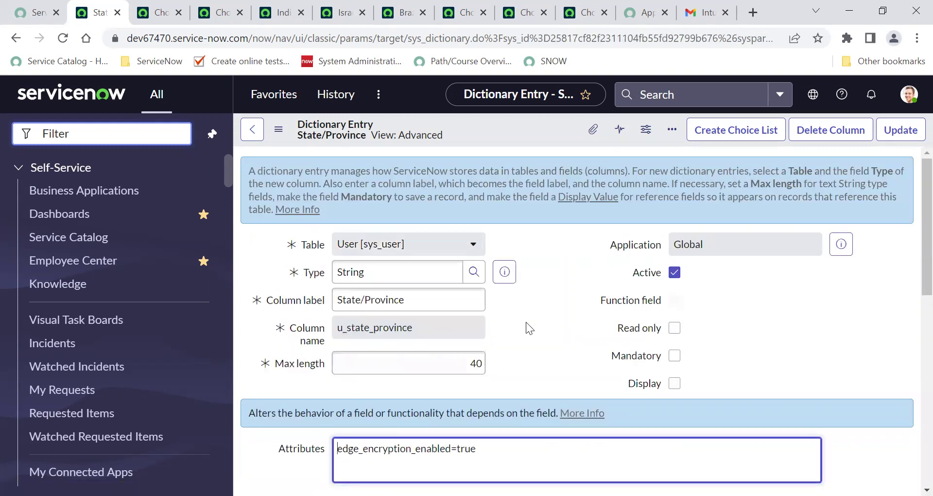
- Enable the dependent field for State/Province, make it dependent on Country code, and save the dictionary entry
scroll(525, 321, "down", 3)
scroll(525, 321, "down", 2)
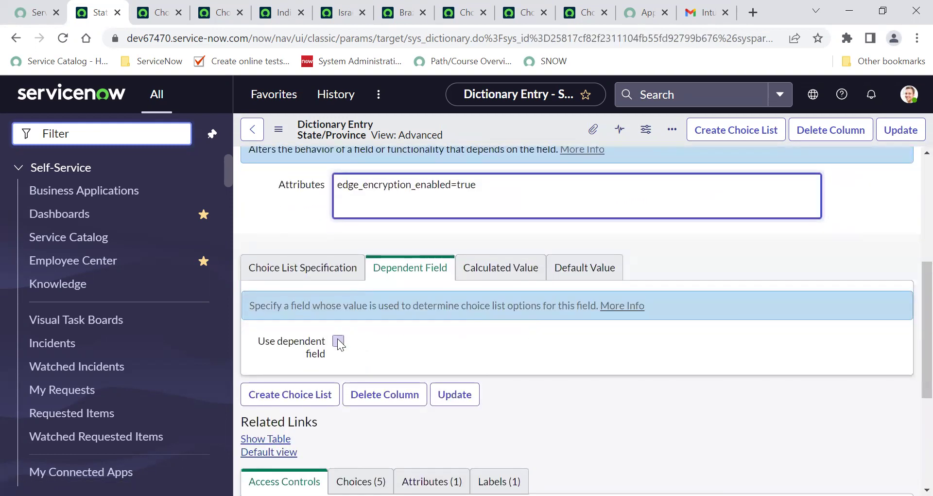
left_click(338, 340)
left_click(455, 378)
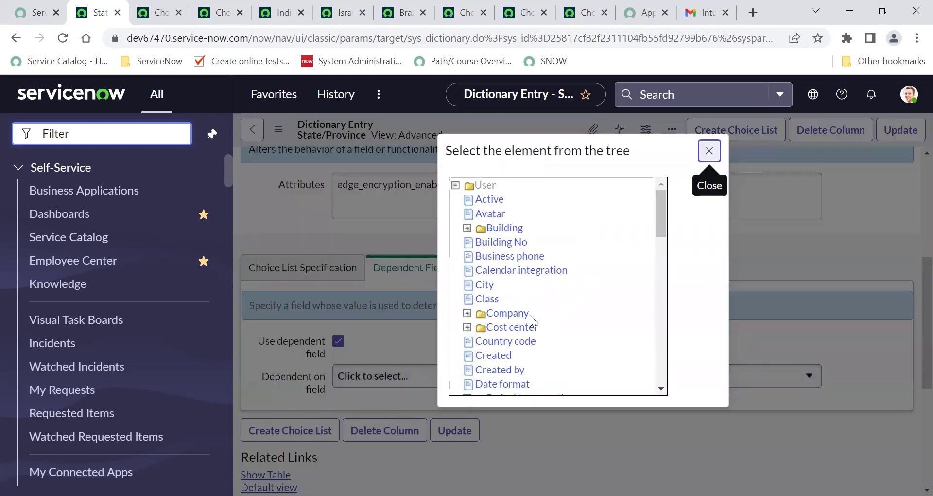
left_click(494, 341)
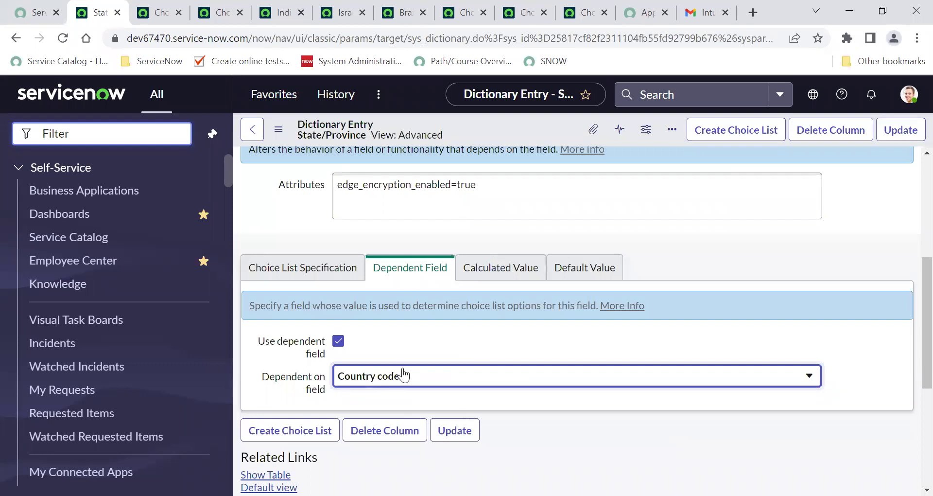
scroll(559, 205, "up", 5)
right_click(495, 128)
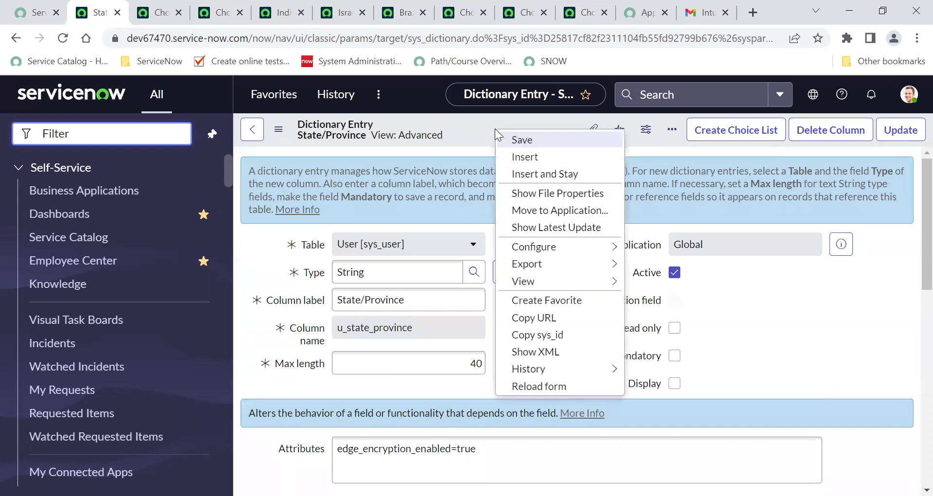
left_click(519, 140)
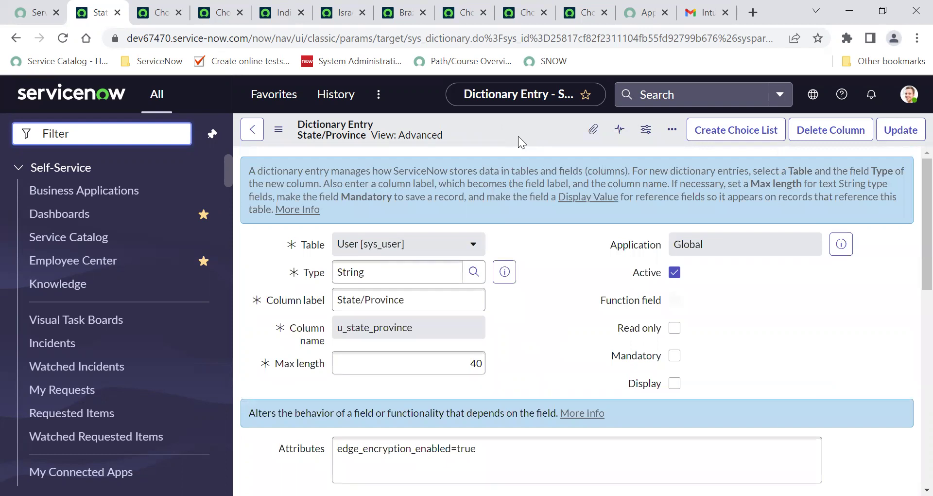
- Leave the dictionary entry, open the Users list using sys_user.list, and open the active Administrative Assistant's user record
left_click(252, 131)
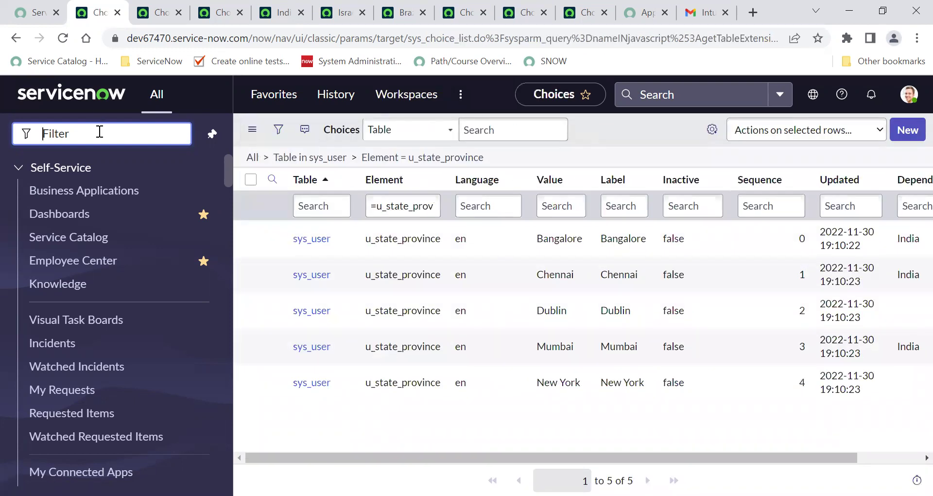
type("sys")
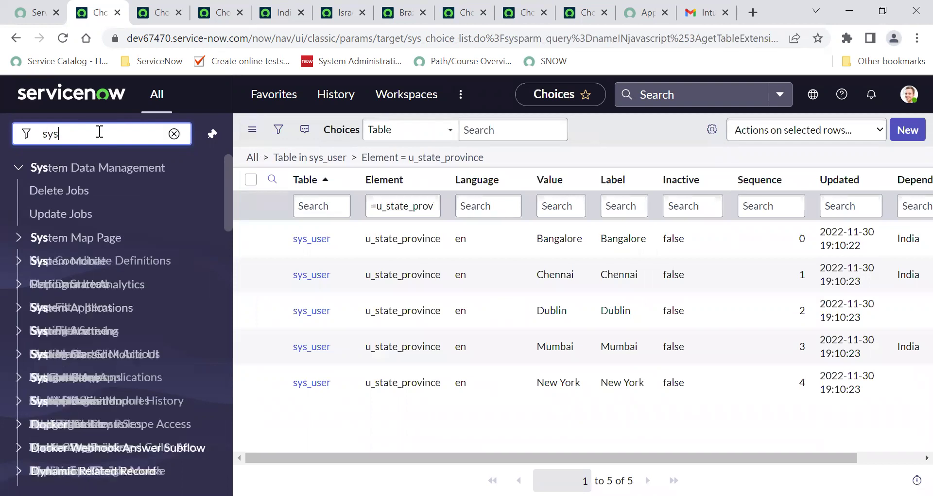
type("_user")
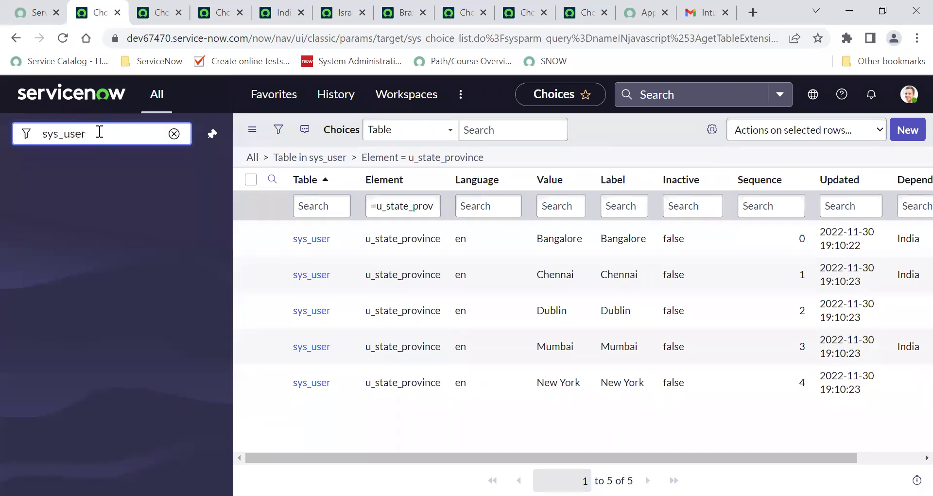
type(".list")
key("Return")
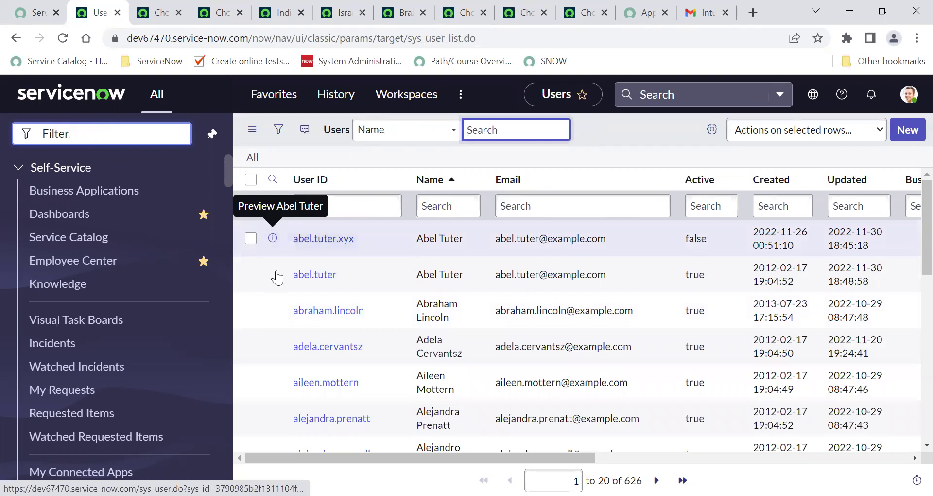
left_click(320, 278)
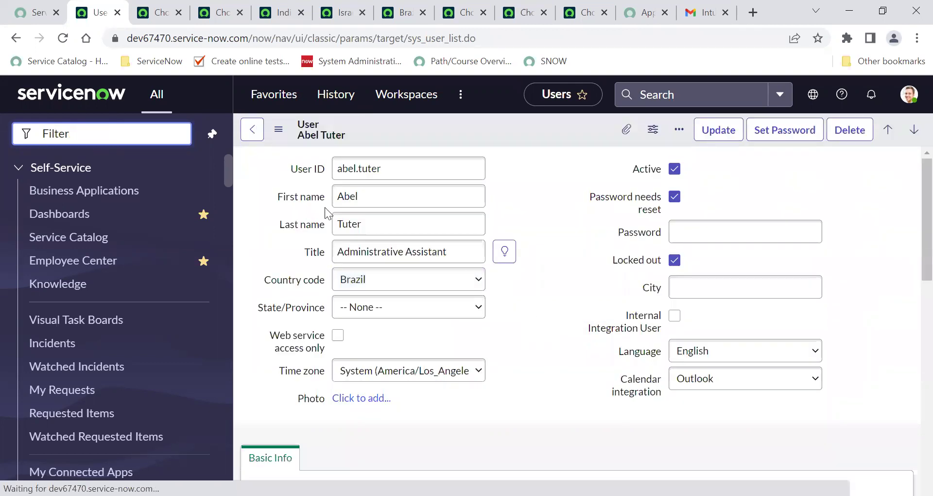
- Reopen the State/Province dictionary entry from the user form and examine its dependent field and calculated value settings
right_click(292, 308)
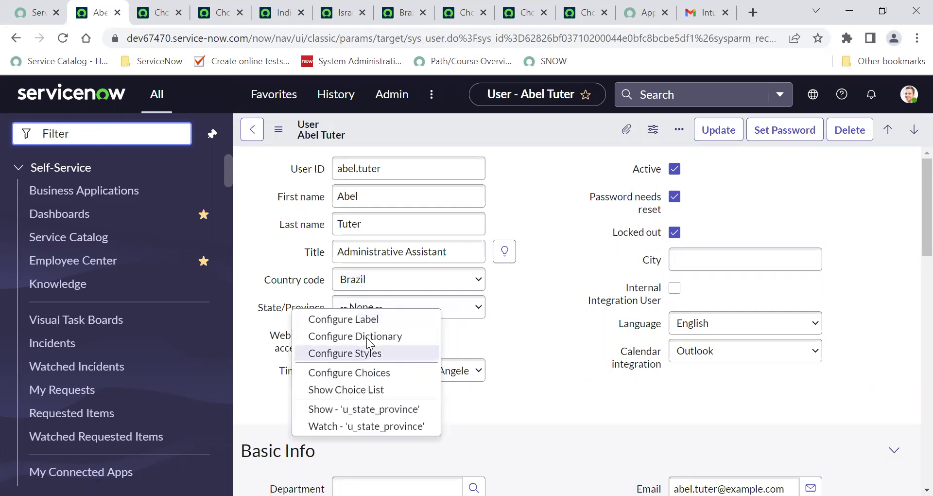
left_click(368, 338)
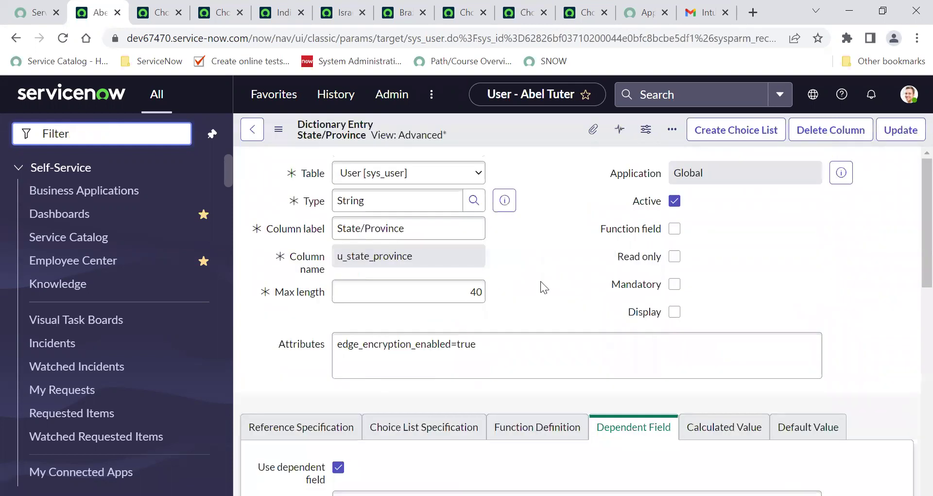
scroll(441, 310, "down", 5)
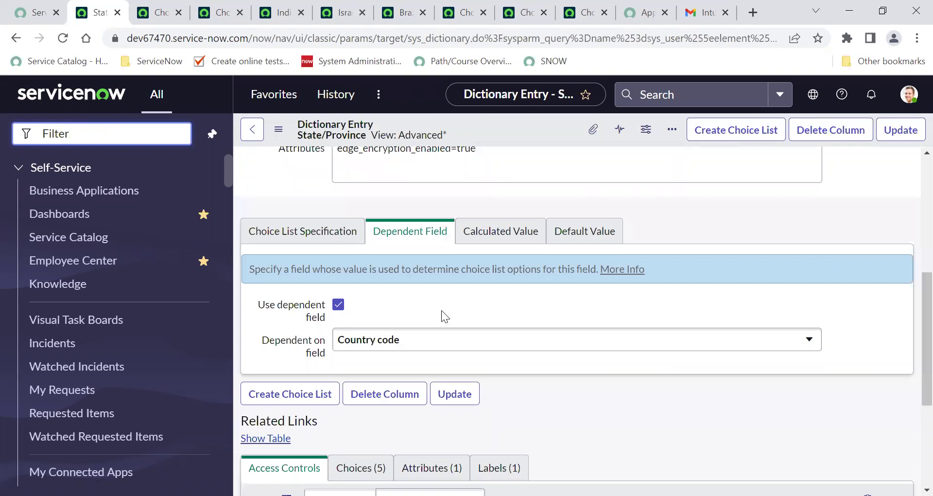
scroll(308, 334, "down", 2)
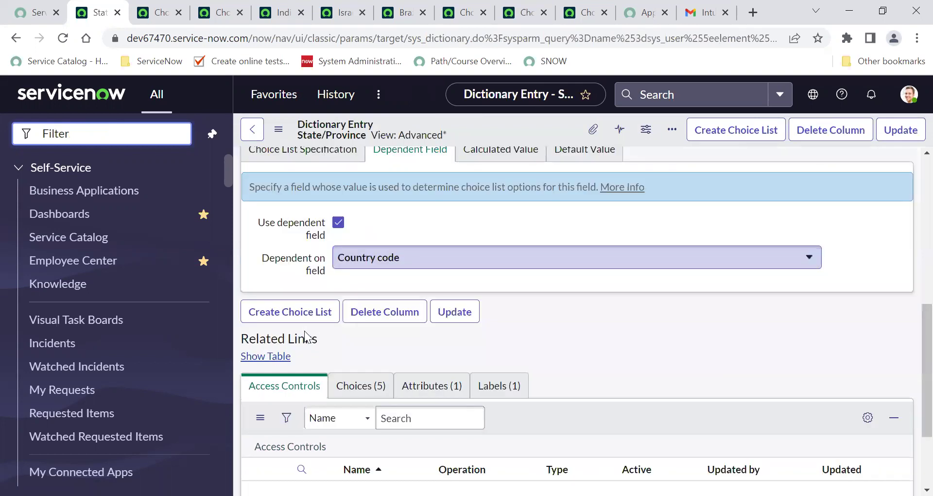
scroll(308, 335, "down", 1)
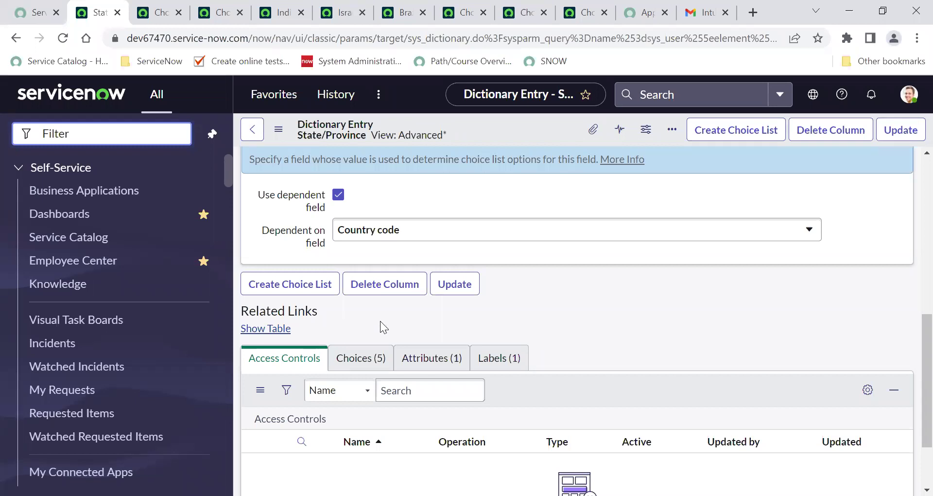
scroll(423, 294, "up", 1)
scroll(425, 266, "up", 3)
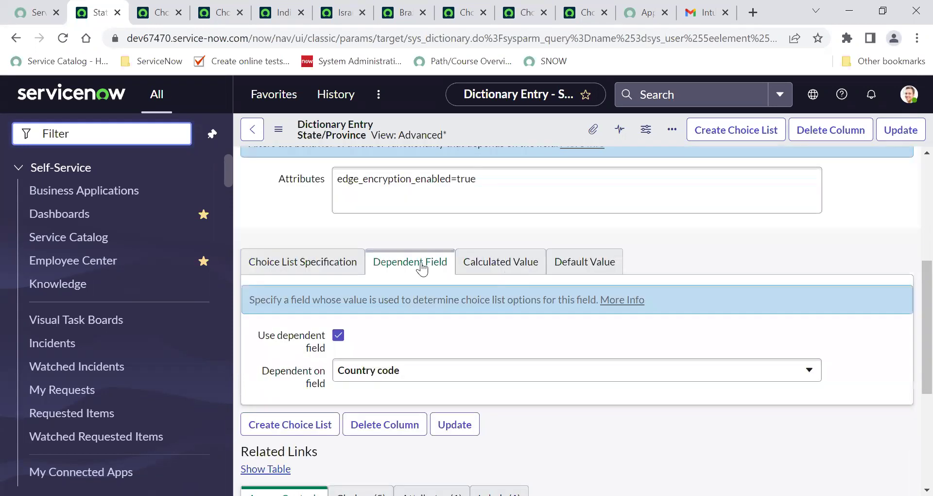
left_click(502, 266)
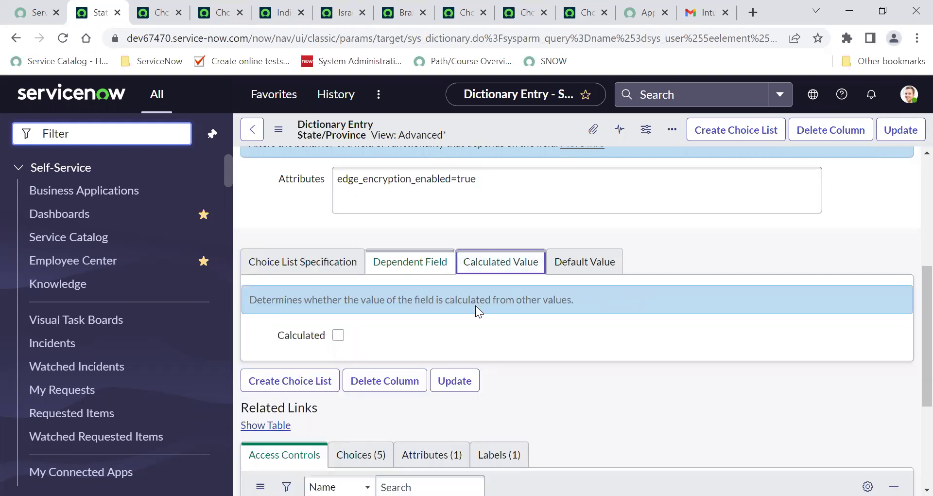
scroll(335, 303, "down", 2)
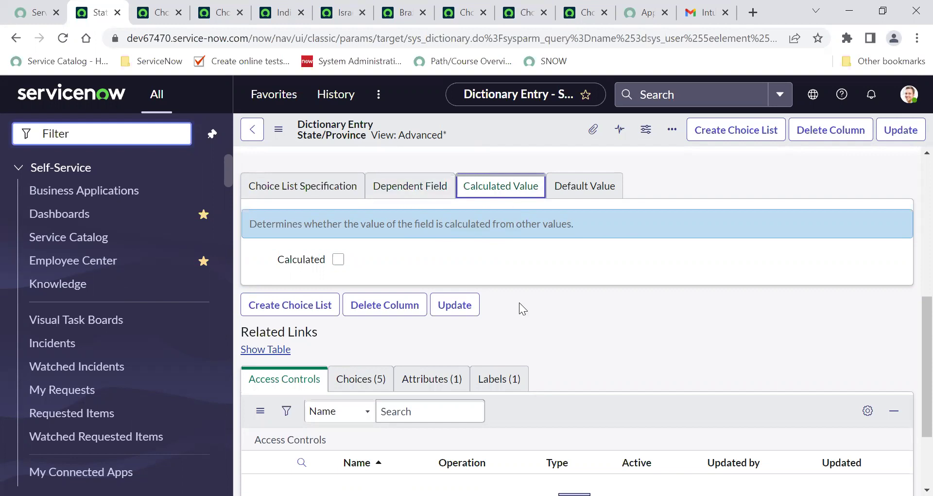
left_click(410, 186)
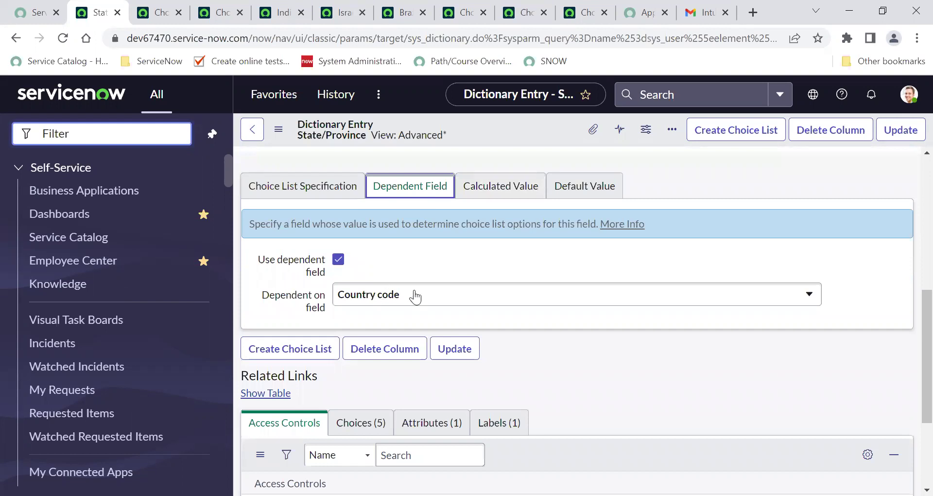
- Return to the user record and check the State/Province choices offered for Brazil and United Kingdom as the Country code
left_click(254, 131)
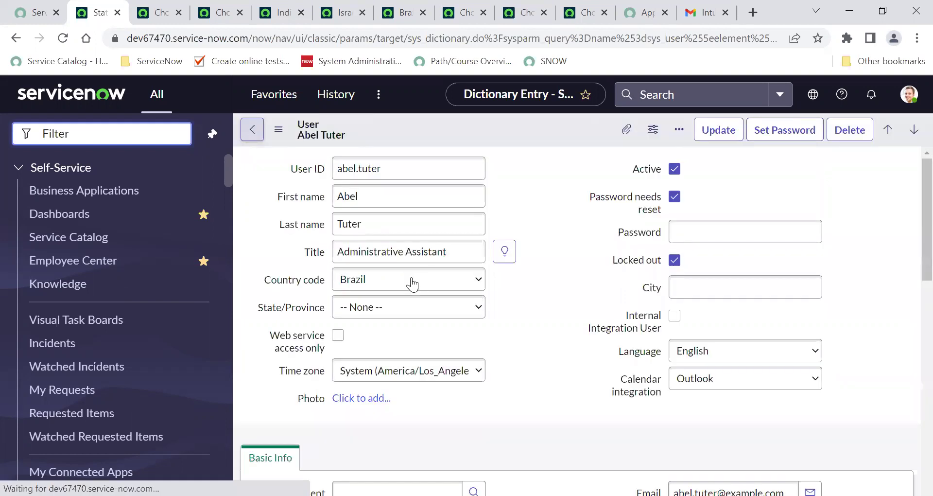
left_click(392, 313)
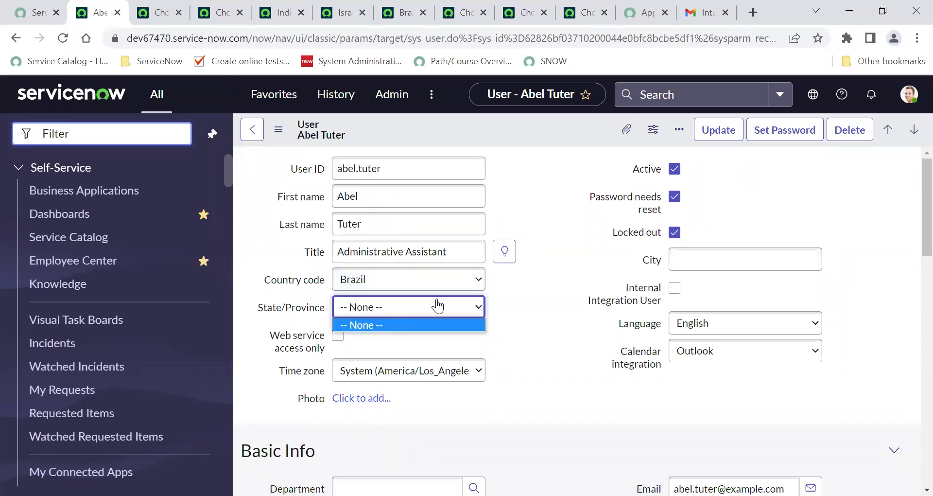
left_click(397, 287)
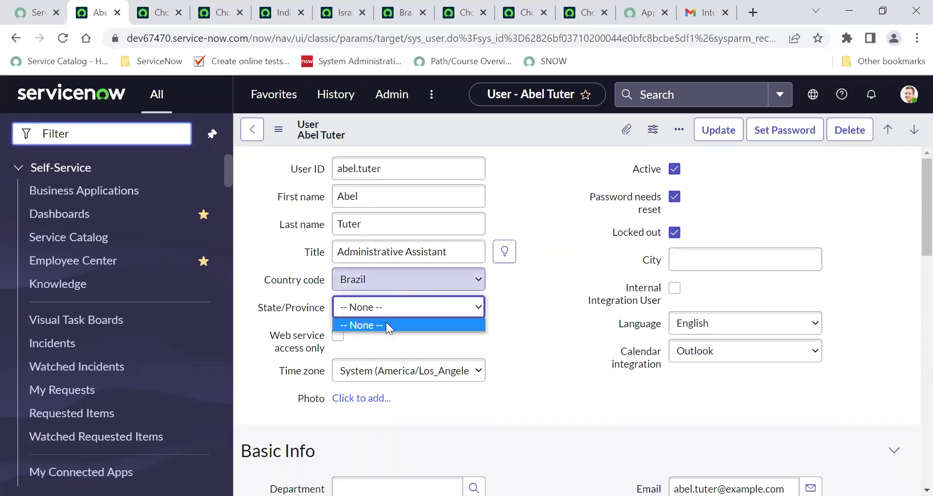
left_click(386, 321)
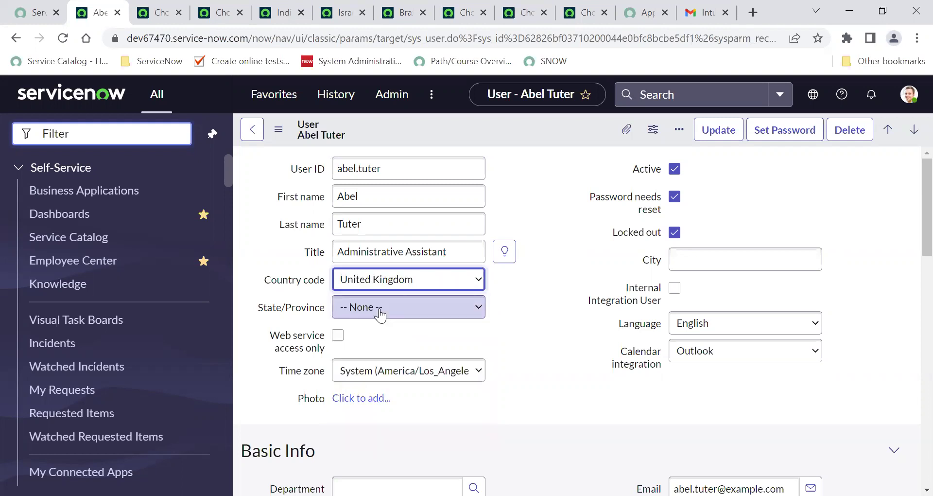
left_click(381, 313)
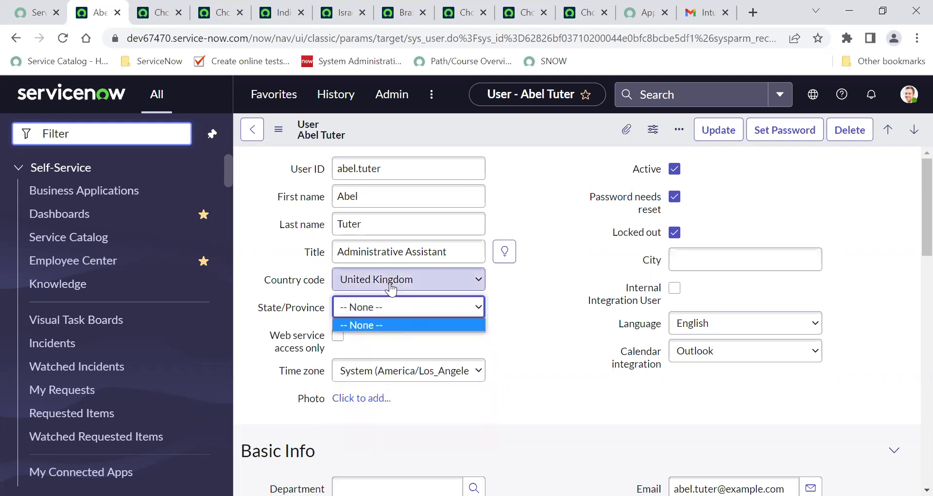
- Check the State/Province choices offered on the user form with Country code set to India and then Israel
left_click(391, 288)
left_click(376, 372)
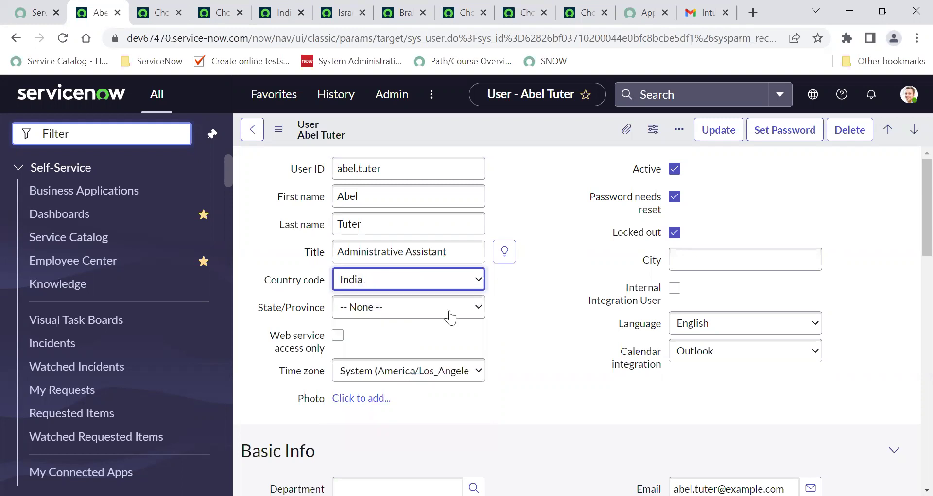
left_click(386, 310)
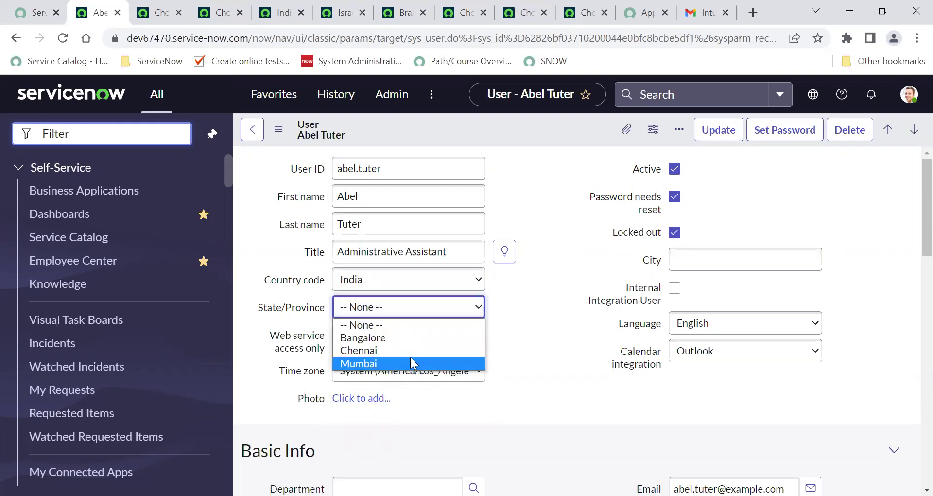
left_click(412, 279)
left_click(412, 280)
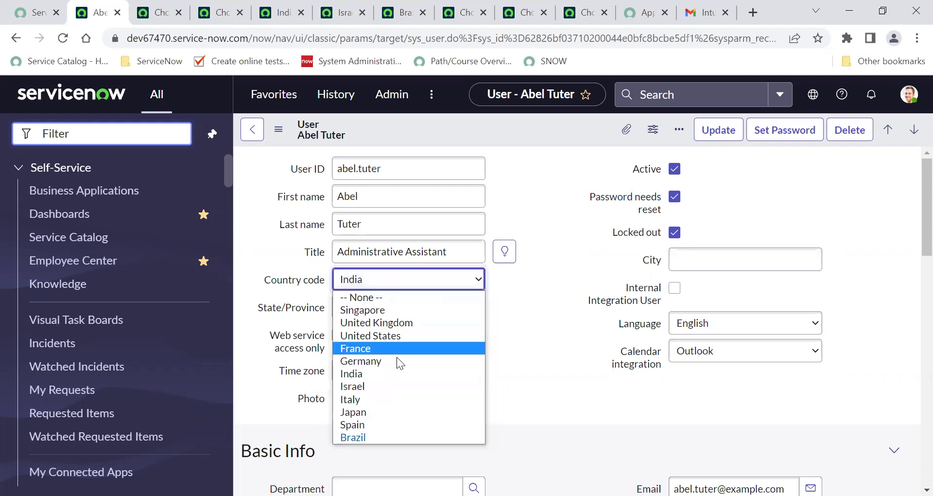
left_click(387, 387)
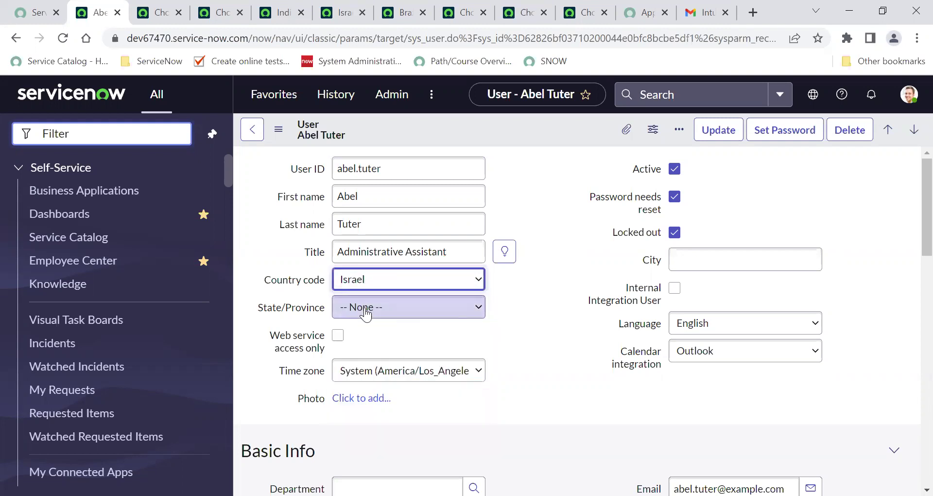
left_click(428, 307)
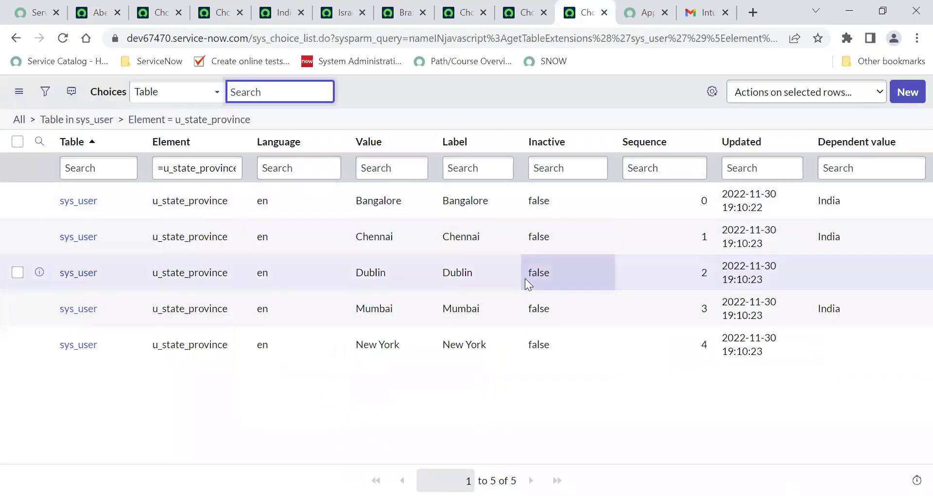
- In the u_state_province choices list, set the dependent value of the Dublin choice to Israel
left_click(854, 275)
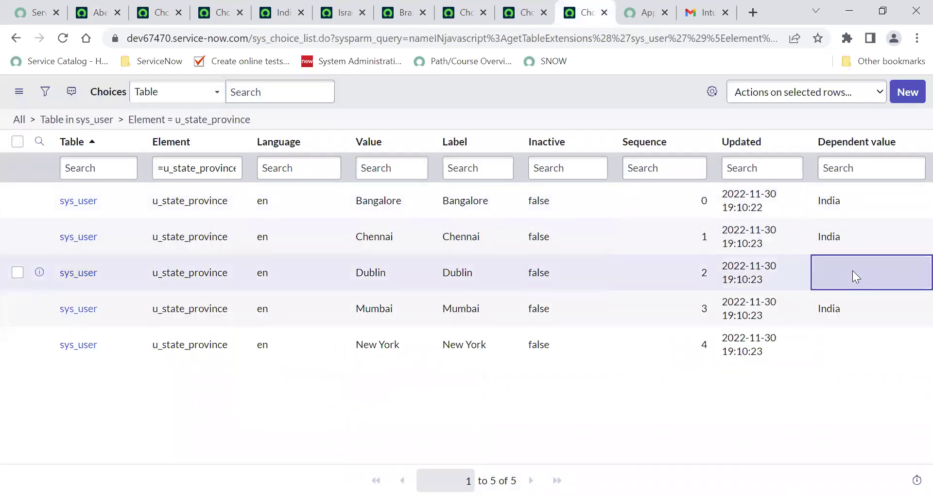
double_click(852, 271)
type("Israe")
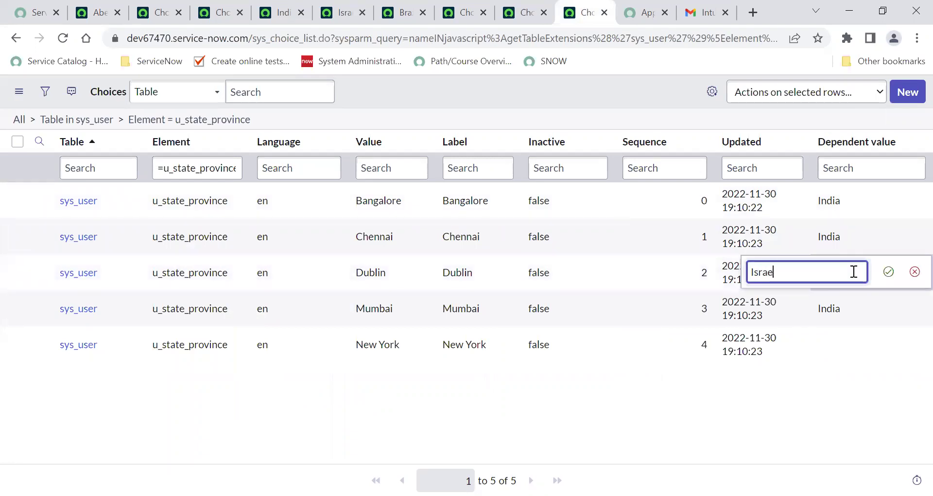
type("l")
key("Return")
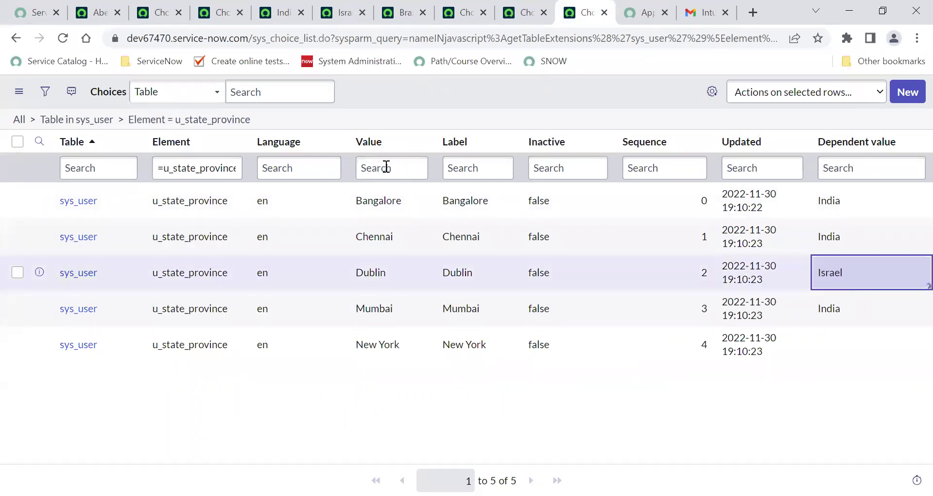
- Reload the user form without saving, set Country code to Israel, and check the State/Province choices
left_click(158, 8)
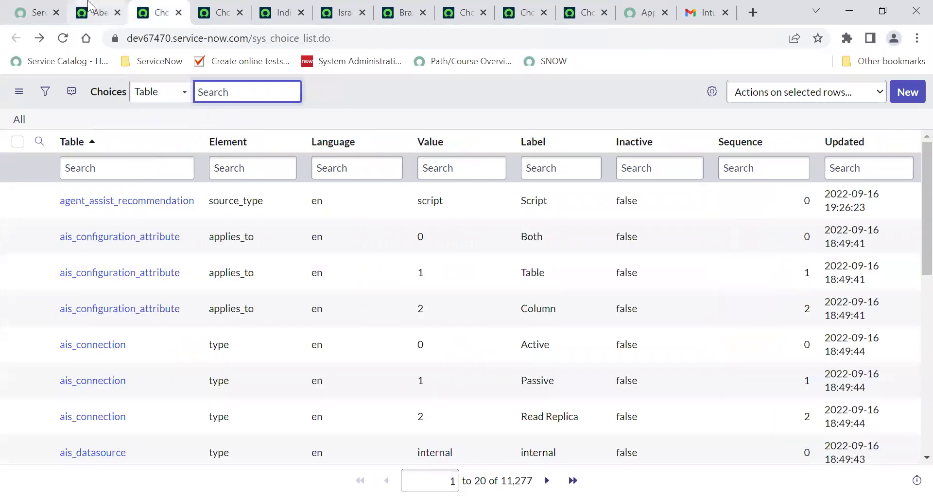
left_click(94, 10)
left_click(278, 129)
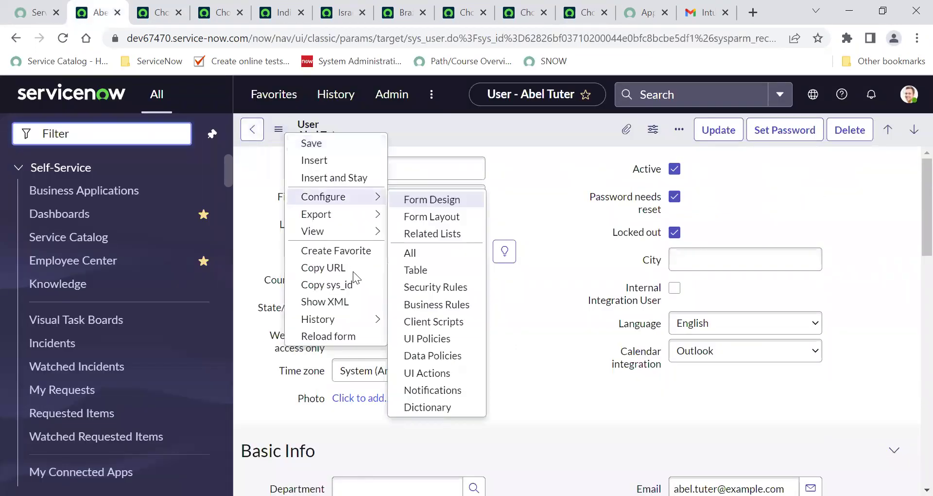
left_click(349, 336)
left_click(564, 341)
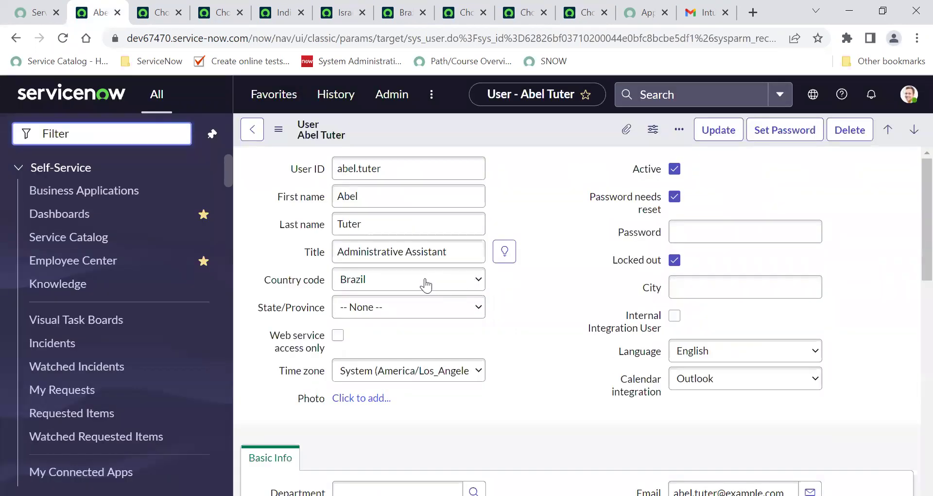
left_click(383, 280)
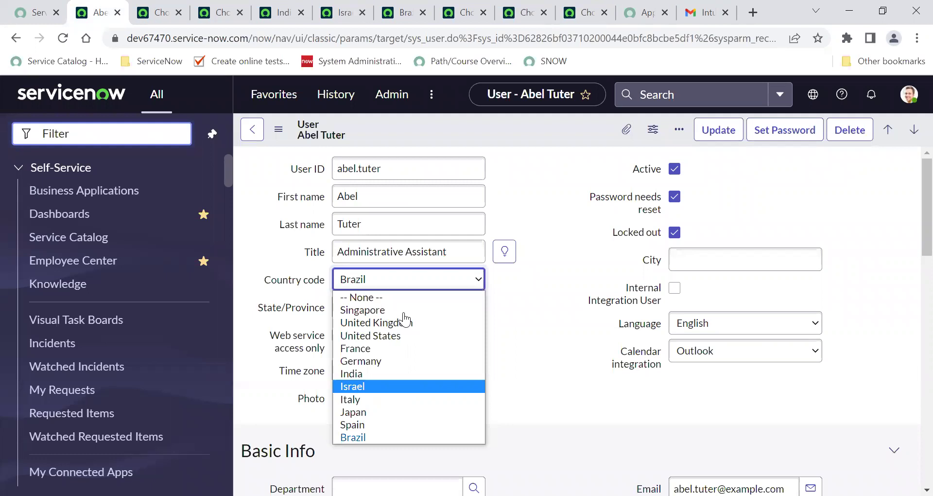
key("Return")
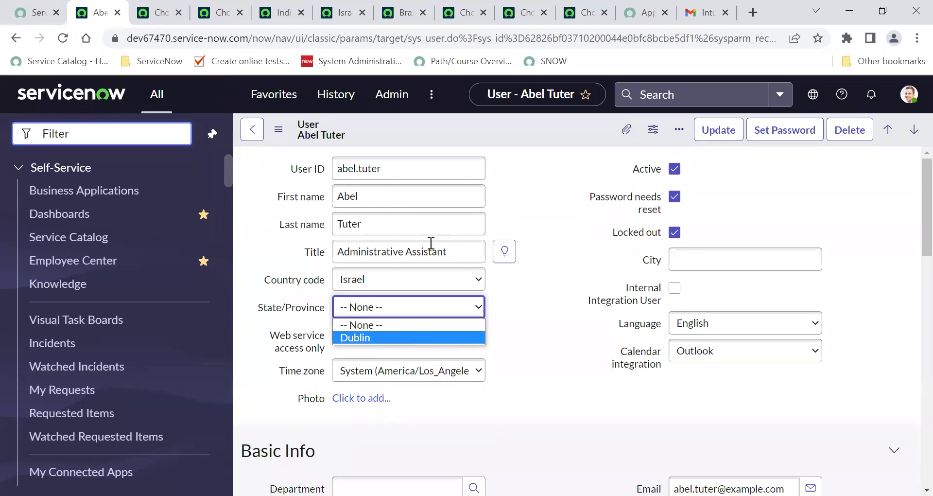
- Open the Users list using sys_user.list, leaving the user record without saving
left_click(77, 134)
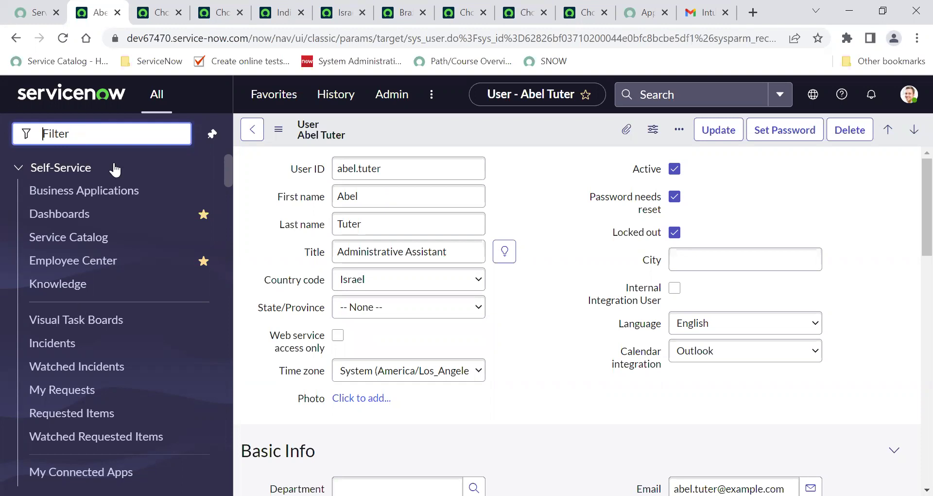
type("sys")
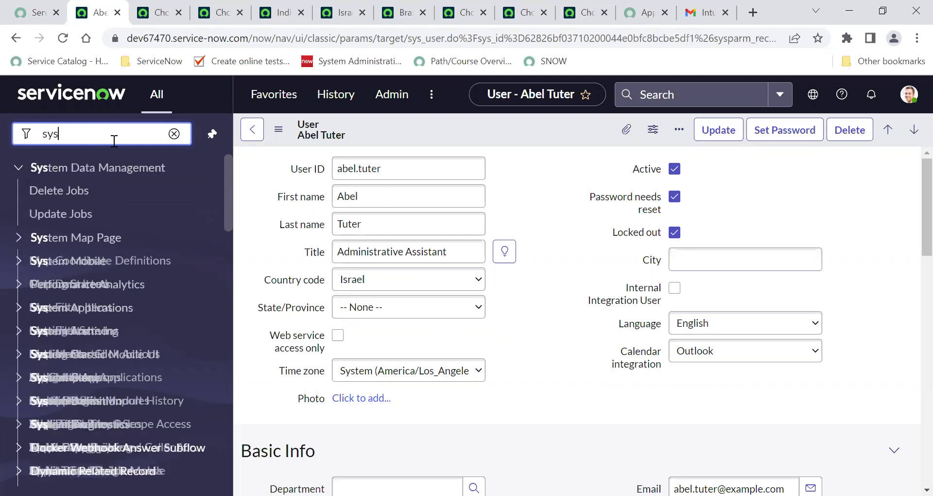
type("_user.lis")
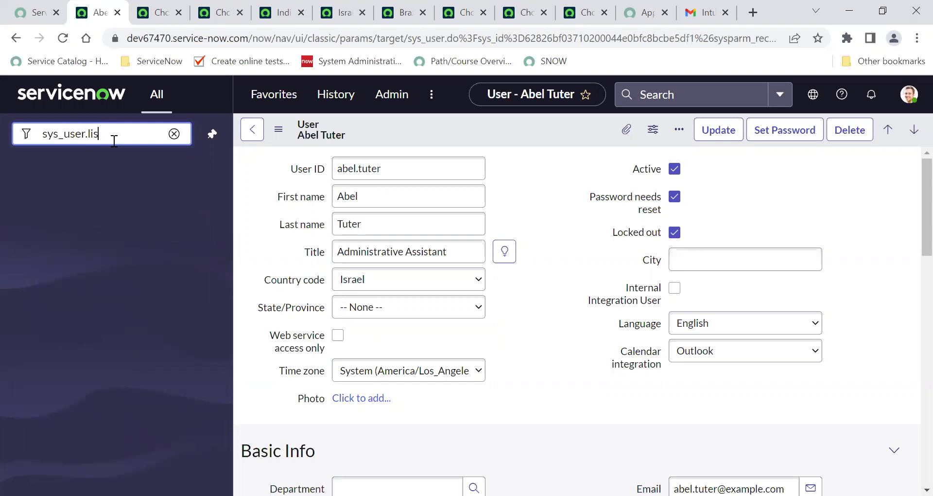
type("t")
key("Return")
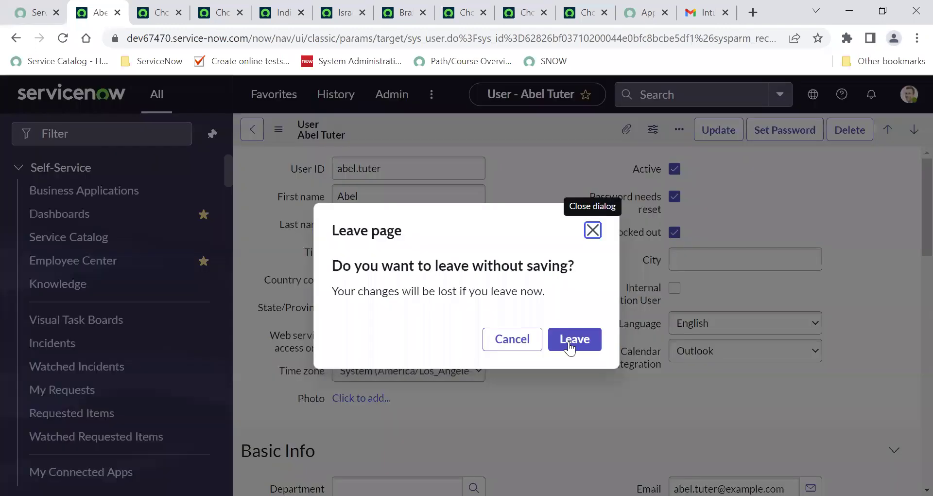
left_click(569, 340)
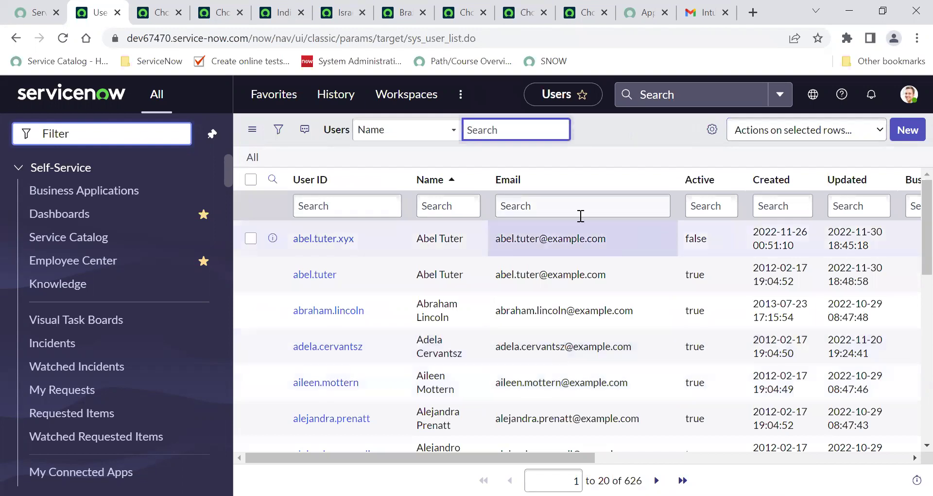
left_click(580, 216)
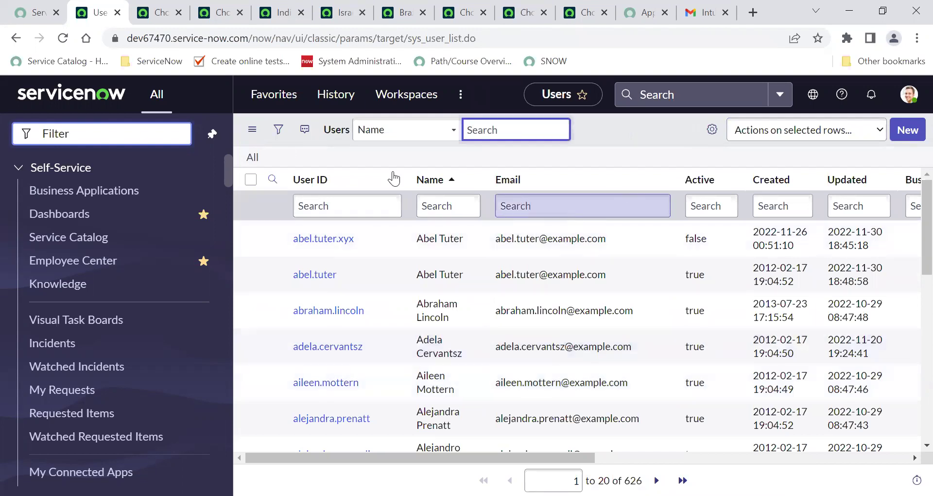
- Filter the Users list to records where Country code is United States
left_click(279, 131)
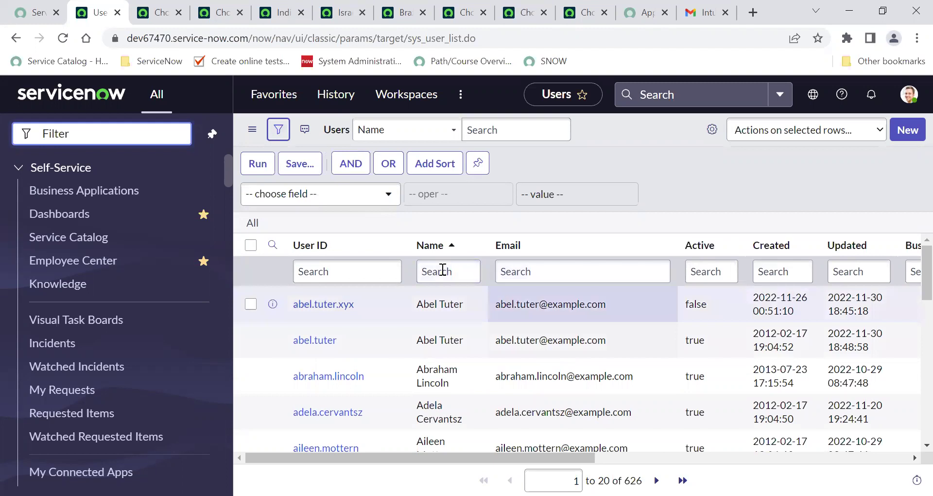
left_click(346, 197)
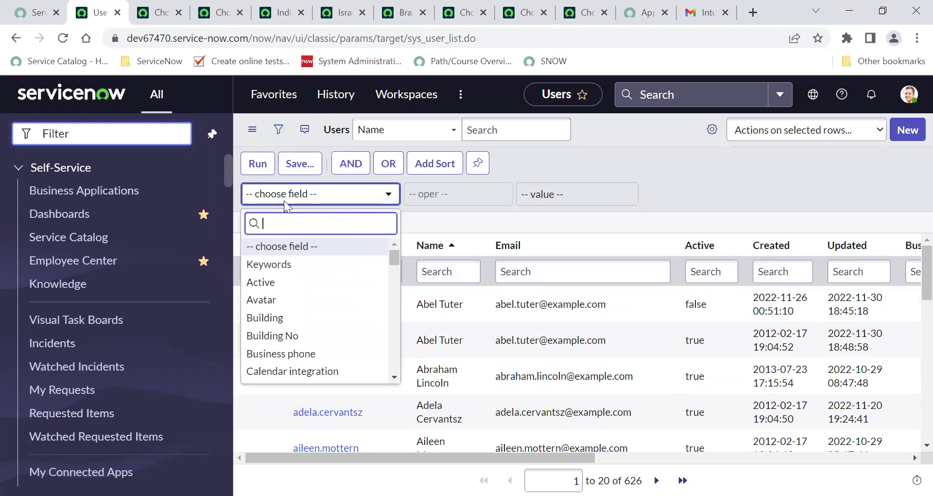
type("country")
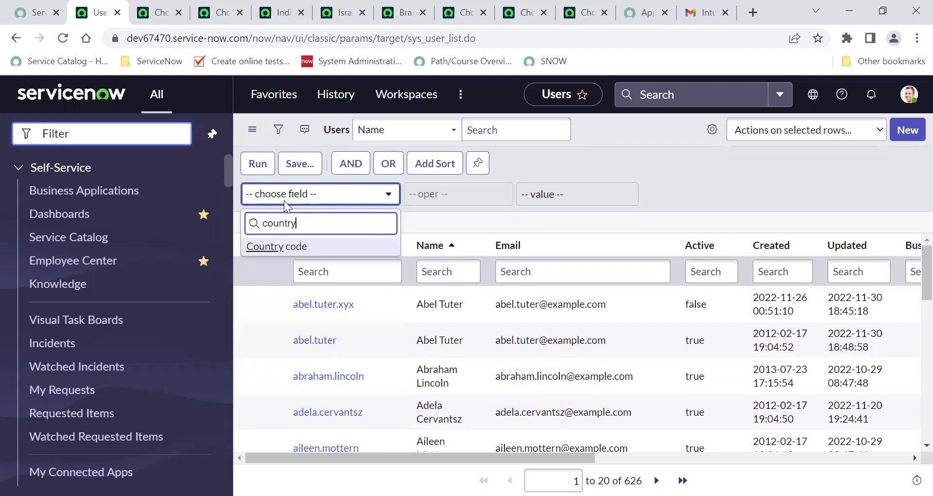
left_click(289, 245)
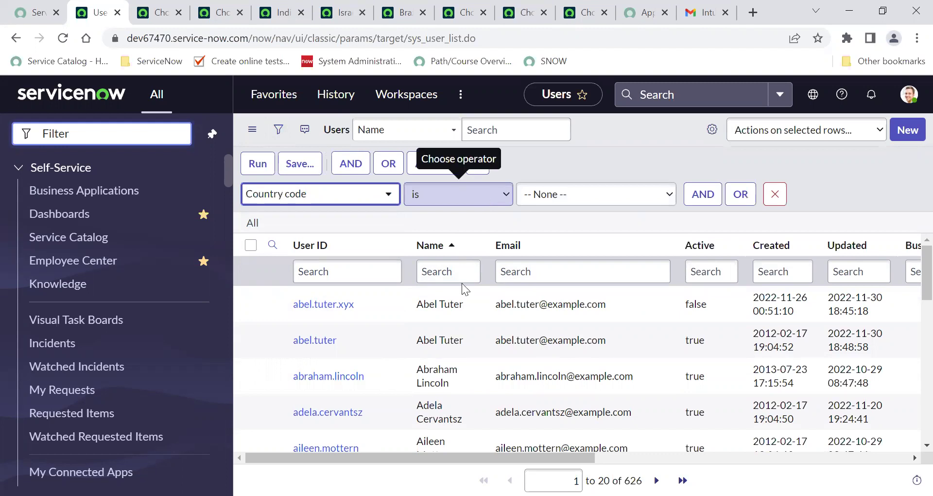
left_click(446, 196)
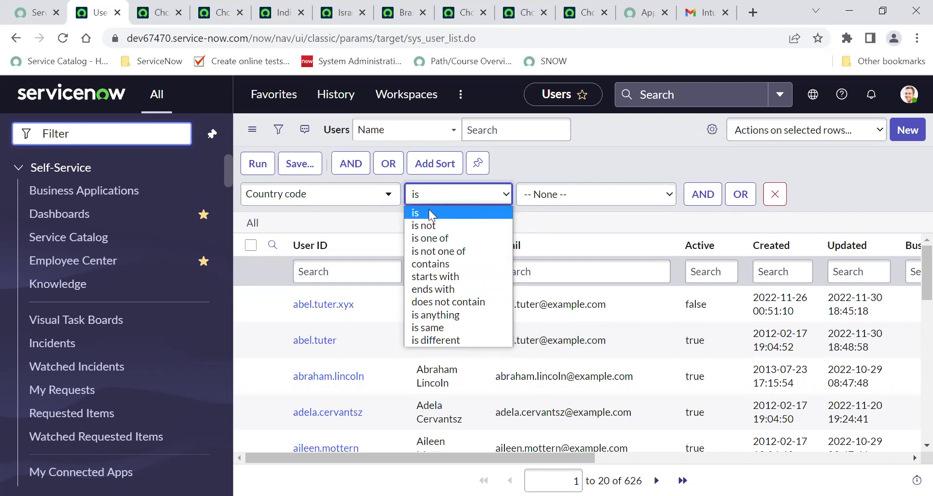
left_click(442, 213)
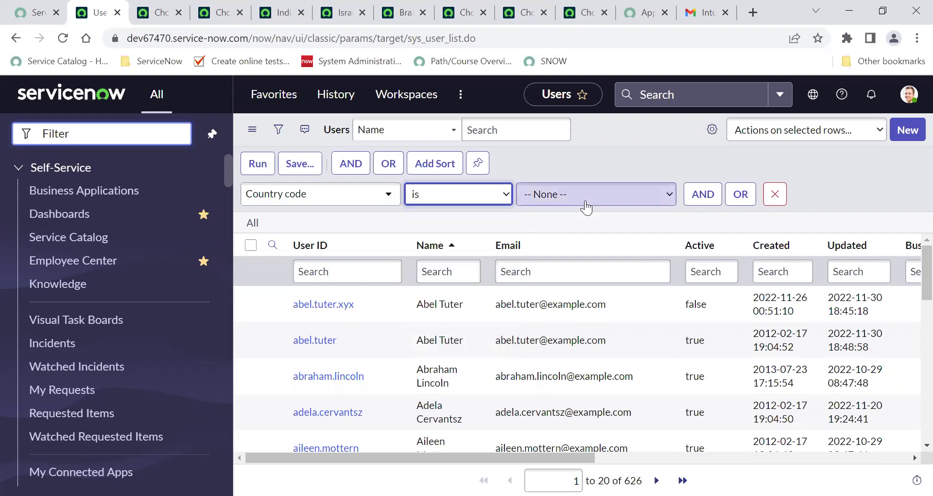
left_click(590, 193)
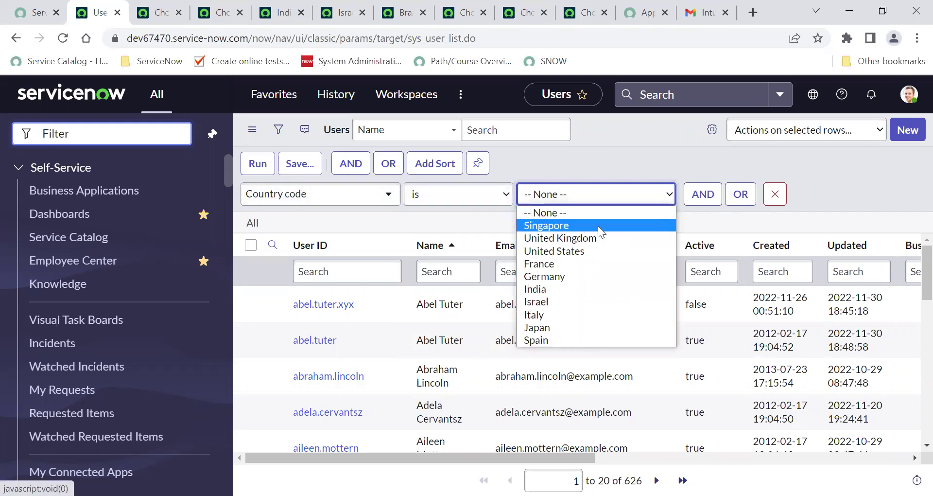
left_click(602, 251)
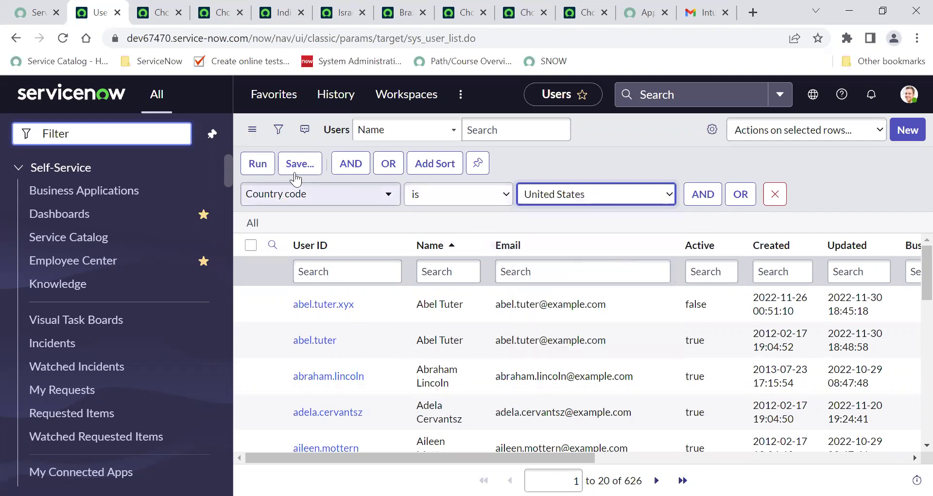
left_click(257, 165)
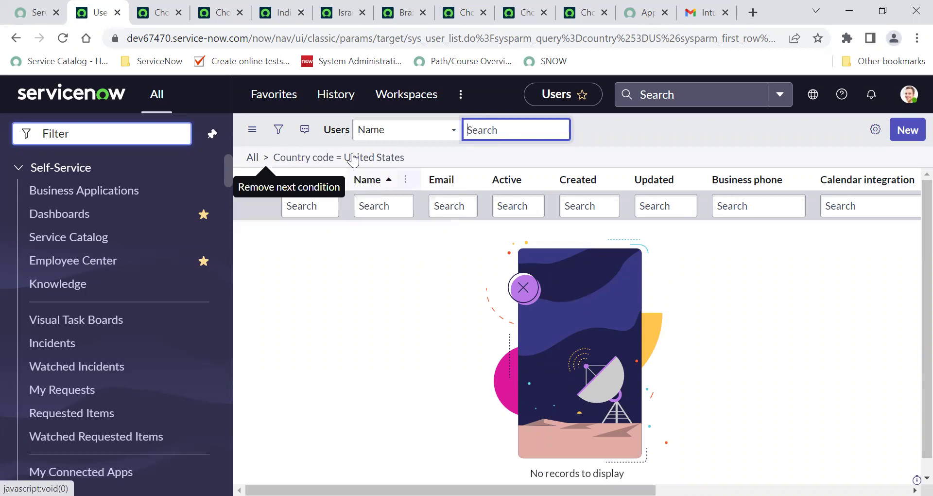
- Remove the Country code condition from the Users list and set the first listed user's Country code to United States
left_click(265, 162)
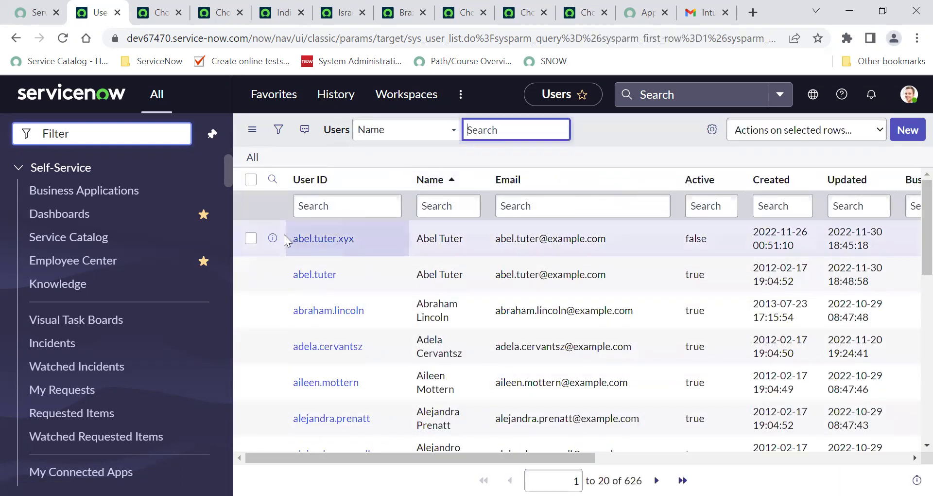
scroll(634, 296, "right", 9)
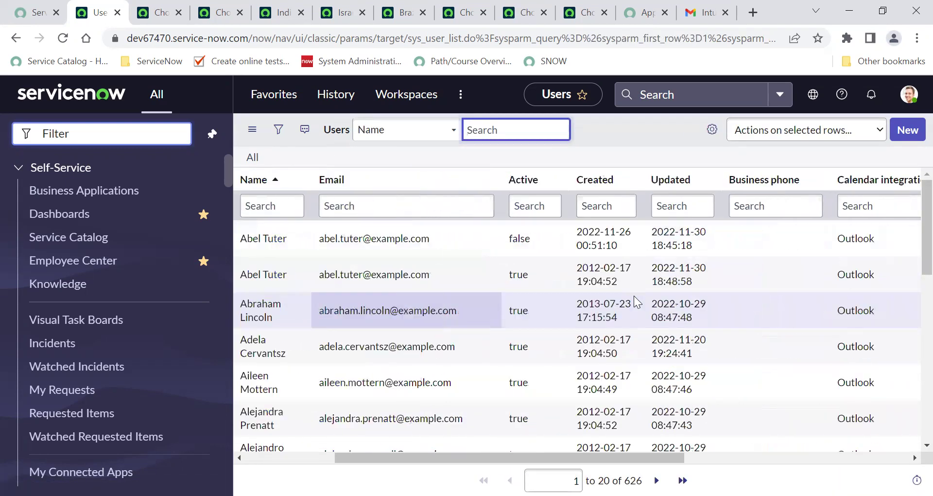
scroll(634, 302, "right", 3)
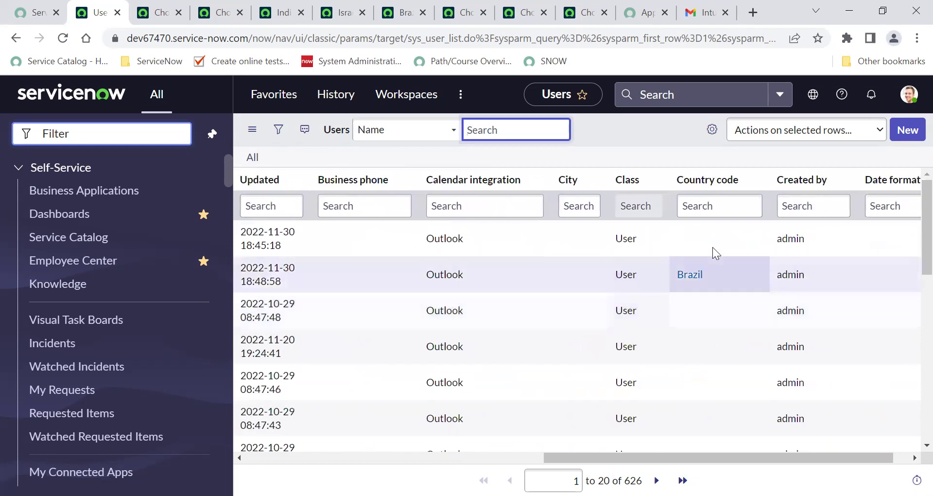
left_click(714, 238)
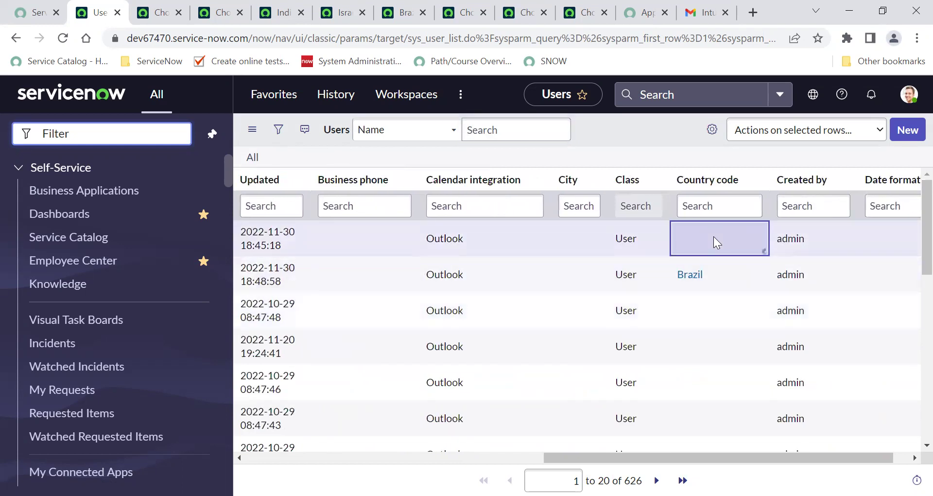
double_click(713, 237)
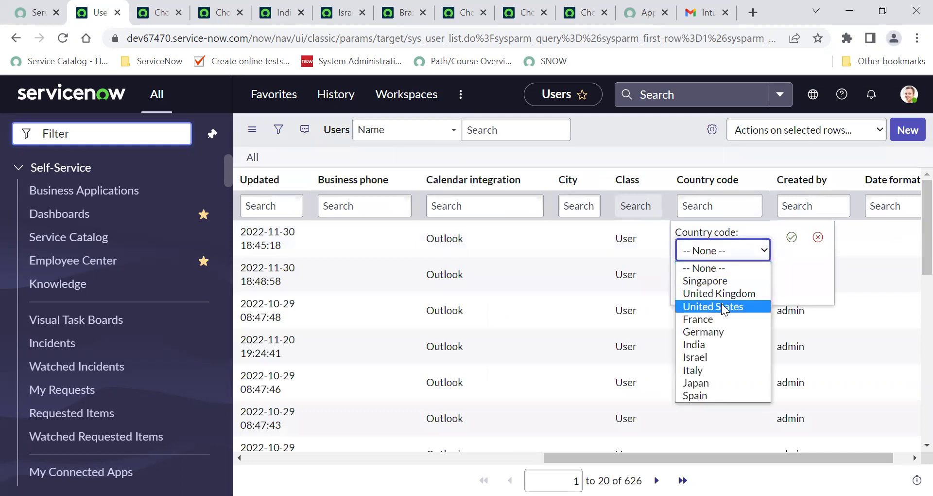
left_click(724, 307)
left_click(792, 238)
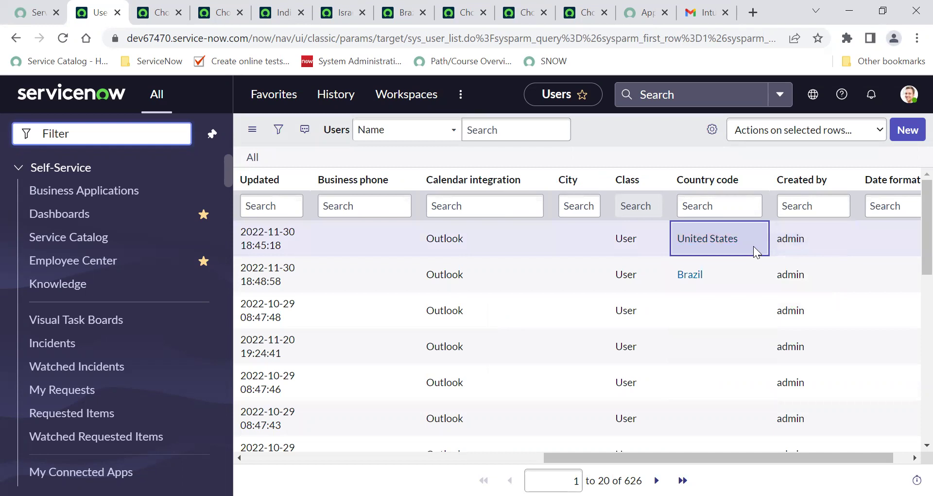
- Set the Country code of the first eight listed users to United States in a single list edit
key("shift+Down")
key("shift+Down")
key("shift+Down")
key("shift+Down")
key("shift+Down")
key("shift+Down")
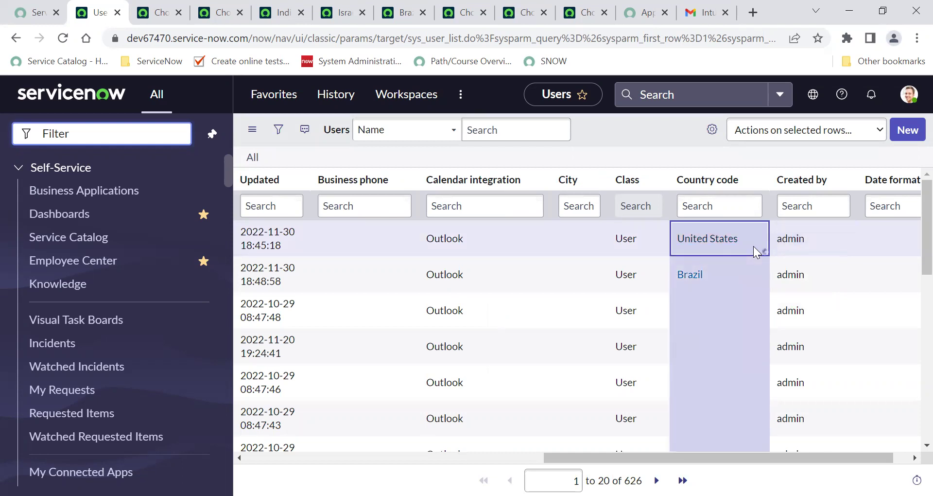
key("Return")
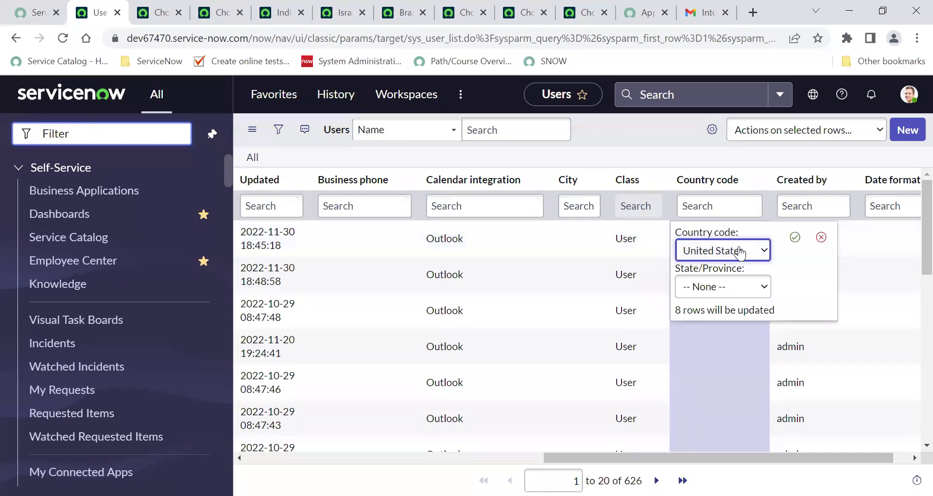
left_click(796, 238)
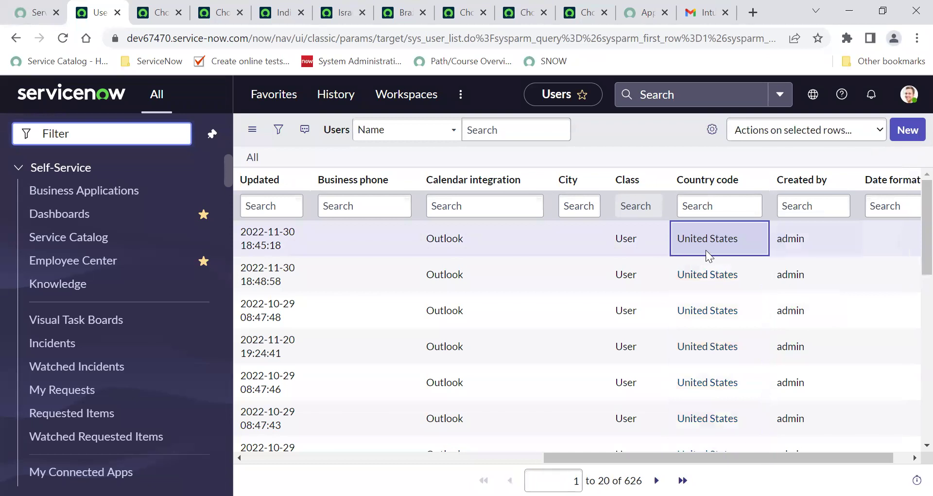
- Filter the Users list to Country code is United States and check the Country code column of the matching records
scroll(725, 305, "down", 3)
scroll(723, 303, "up", 3)
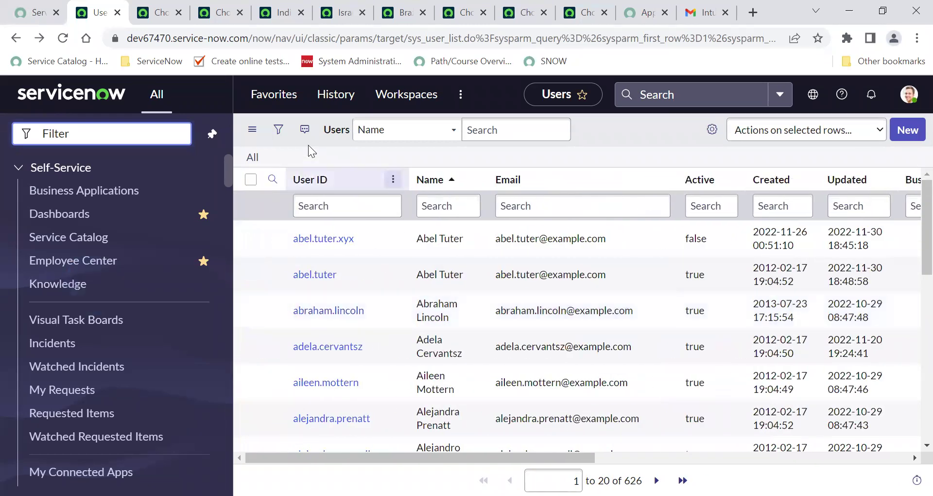
left_click(279, 130)
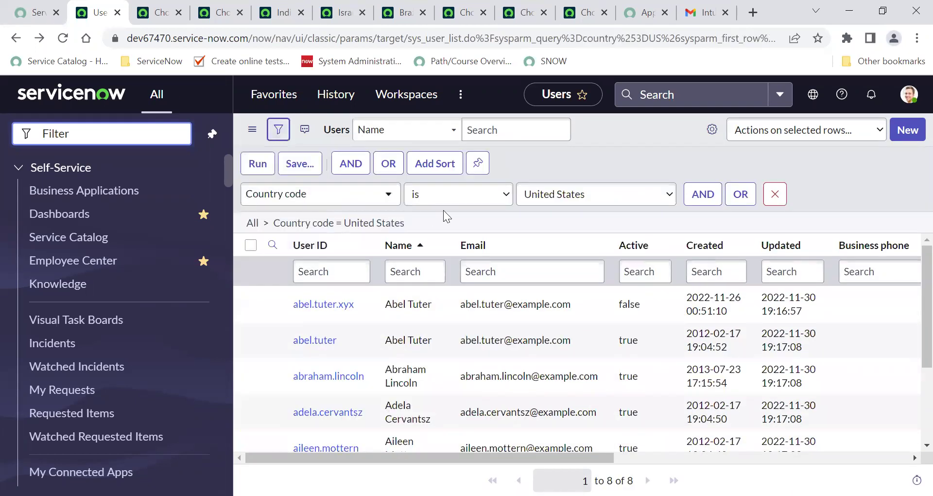
left_click(254, 166)
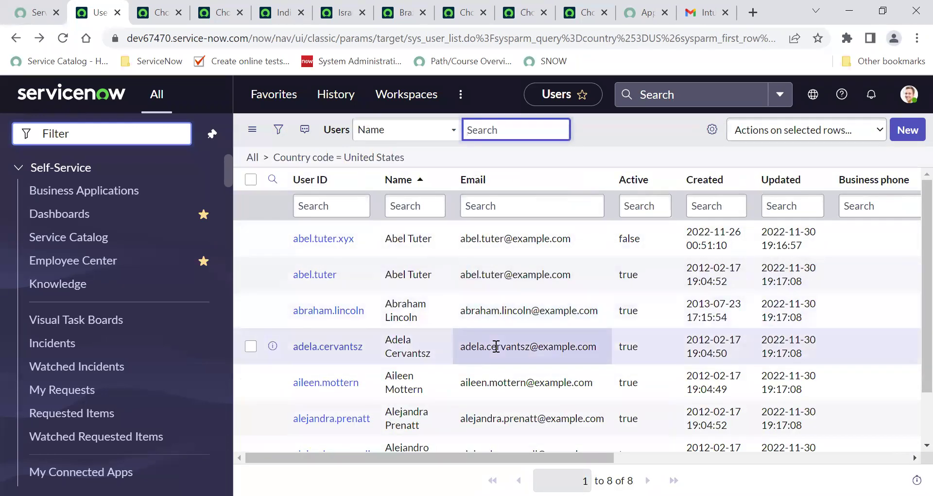
scroll(496, 345, "down", 2)
scroll(693, 346, "right", 8)
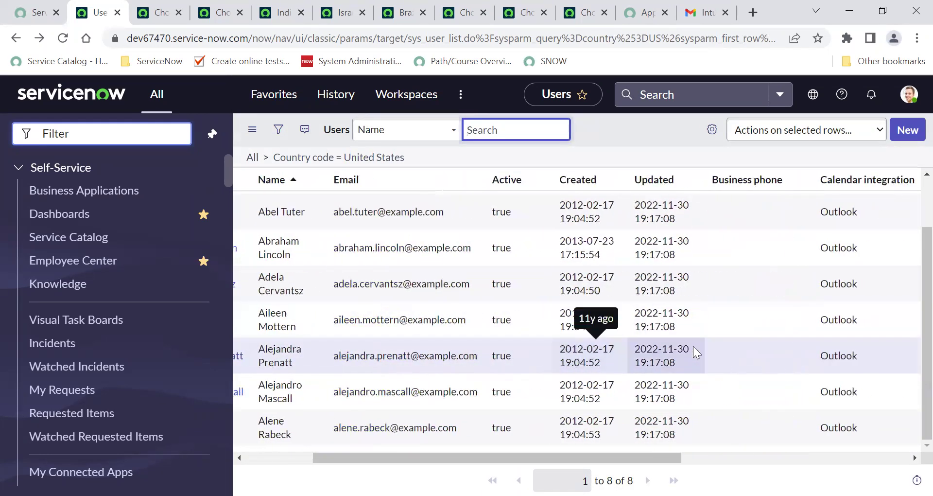
scroll(693, 346, "right", 2)
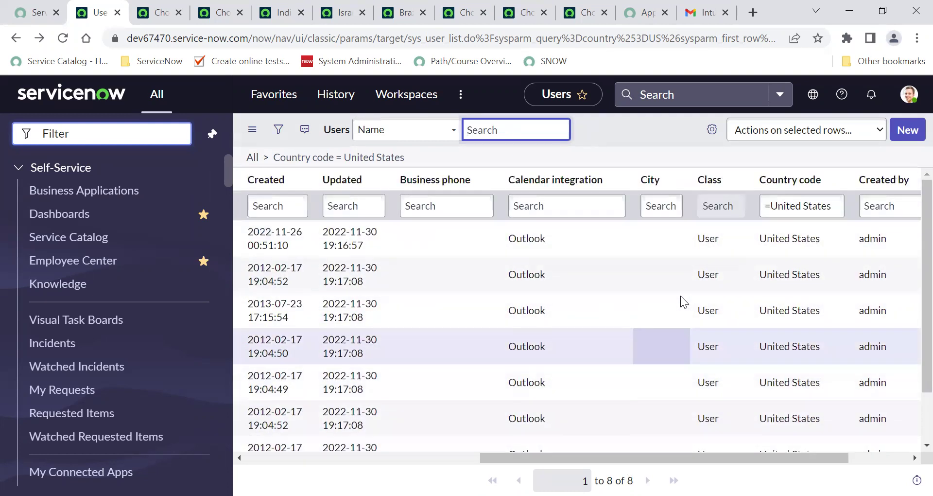
scroll(681, 298, "left", 7)
scroll(680, 295, "left", 5)
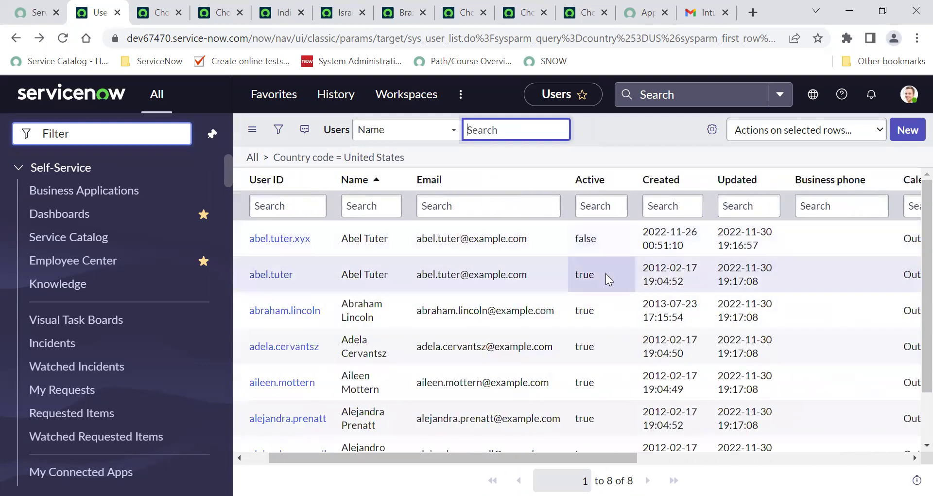
scroll(598, 352, "left", 1)
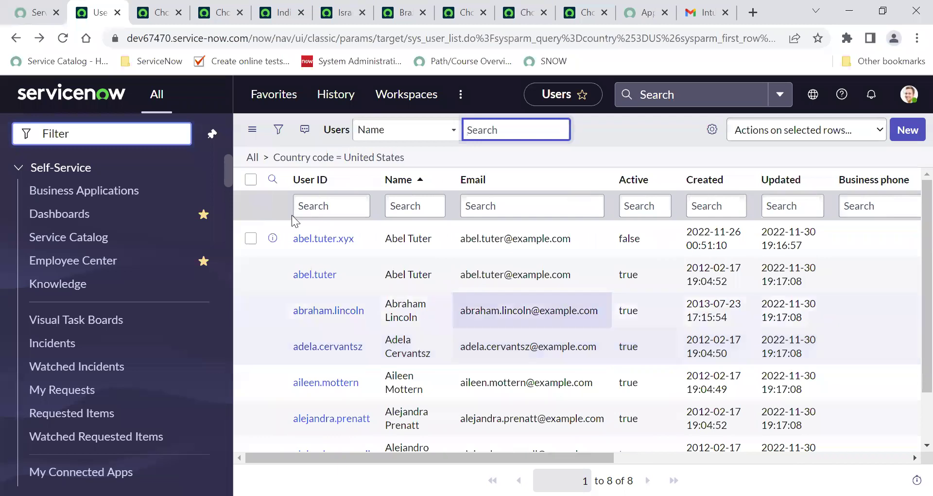
- Clear the Users list filter and build a new condition where Country code is United States
left_click(253, 160)
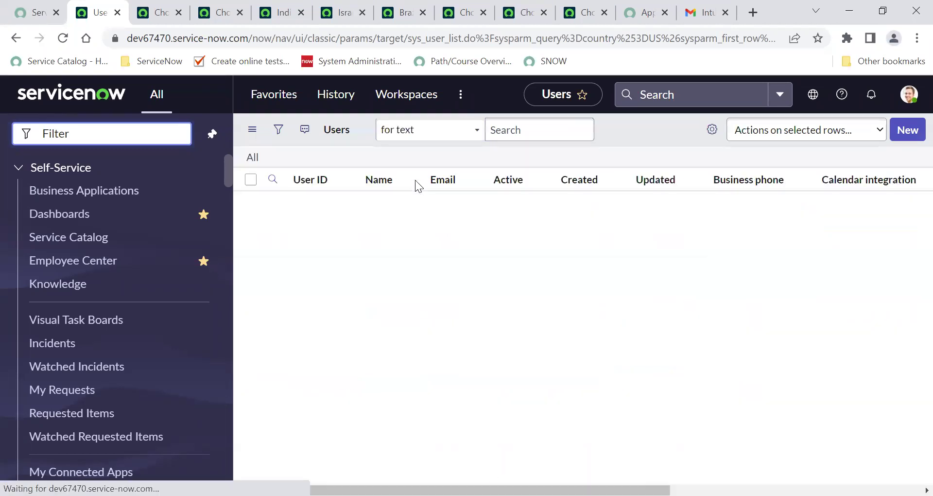
left_click(278, 130)
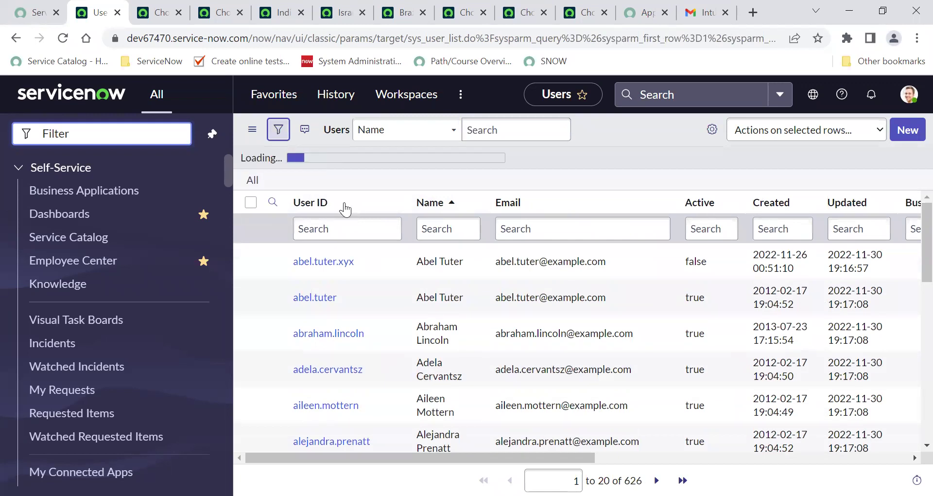
left_click(331, 195)
type("co")
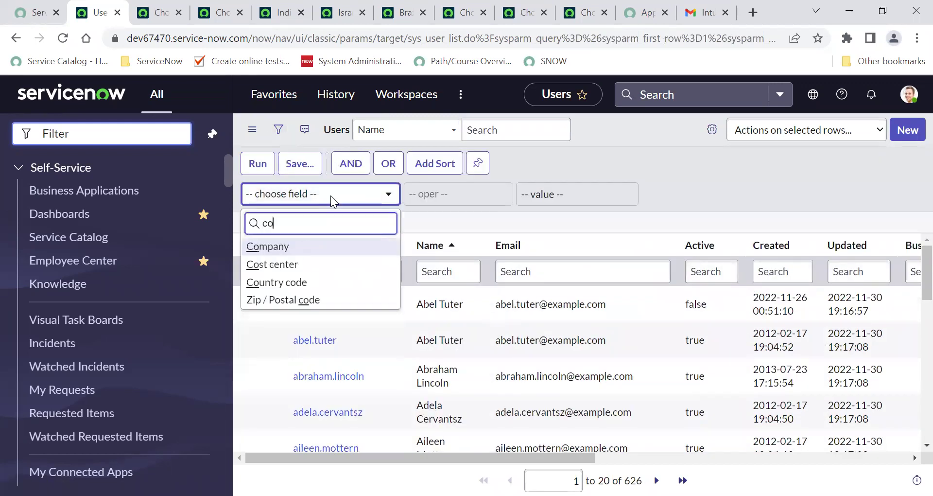
type("untry")
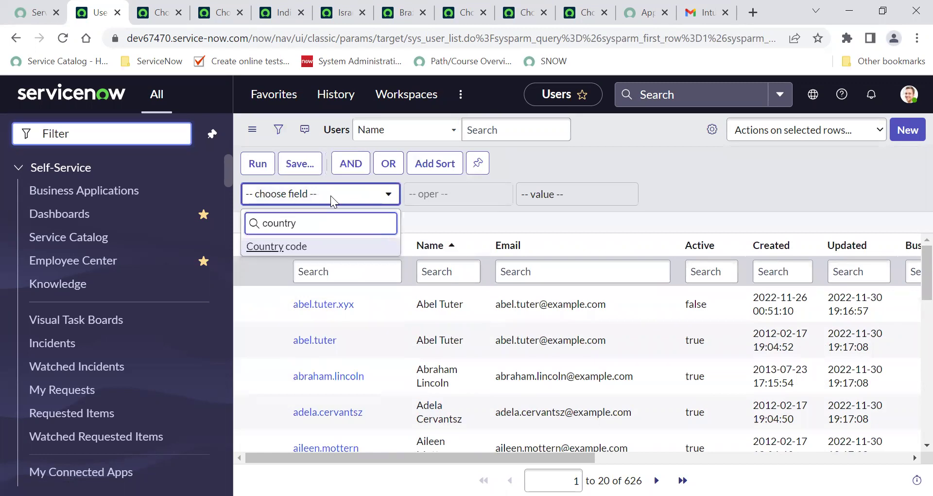
key("Return")
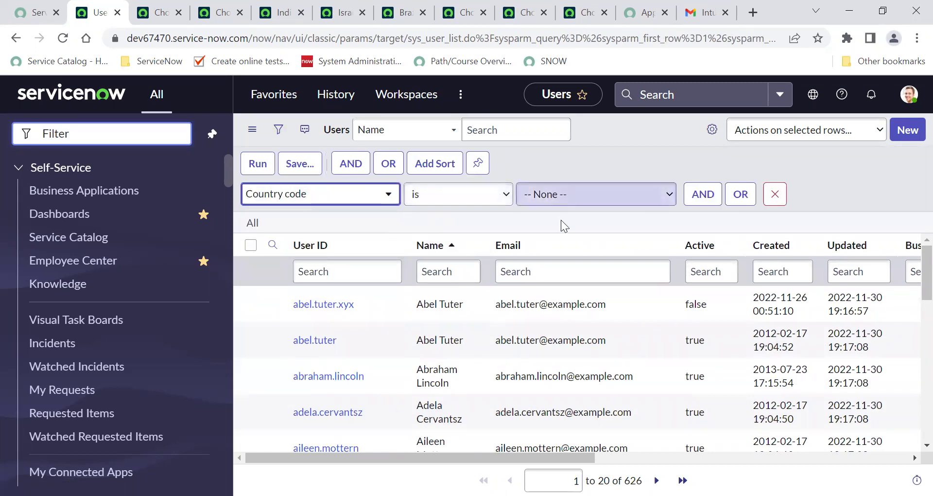
left_click(564, 196)
key("Return")
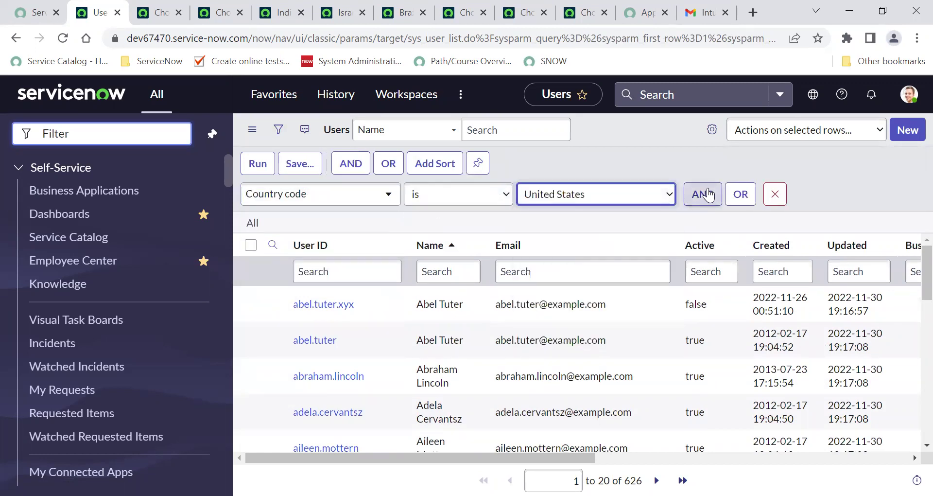
- Add an AND condition requiring Active is true and run the filter on the Users list
left_click(705, 193)
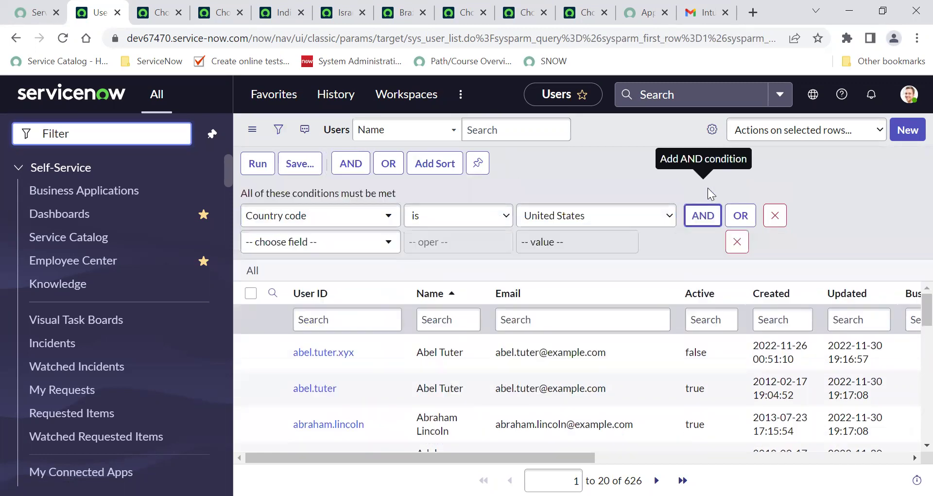
left_click(342, 248)
type("ad")
type("t")
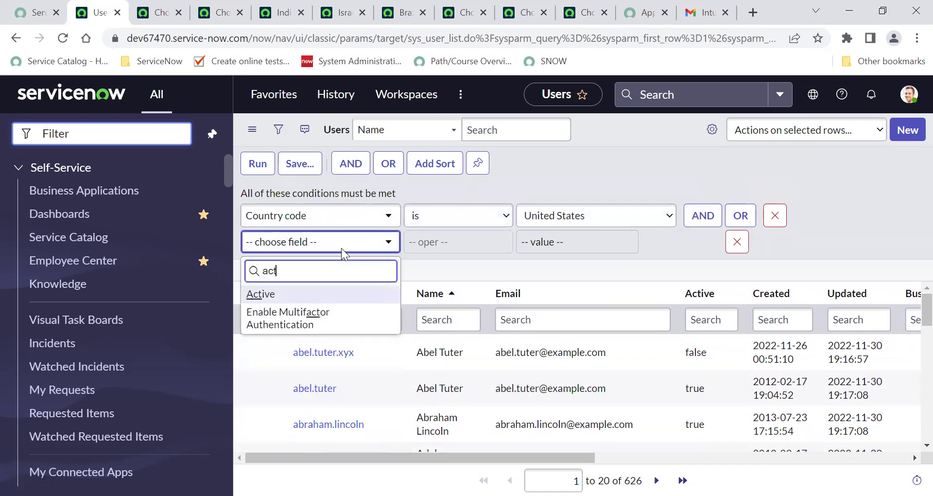
key("Return")
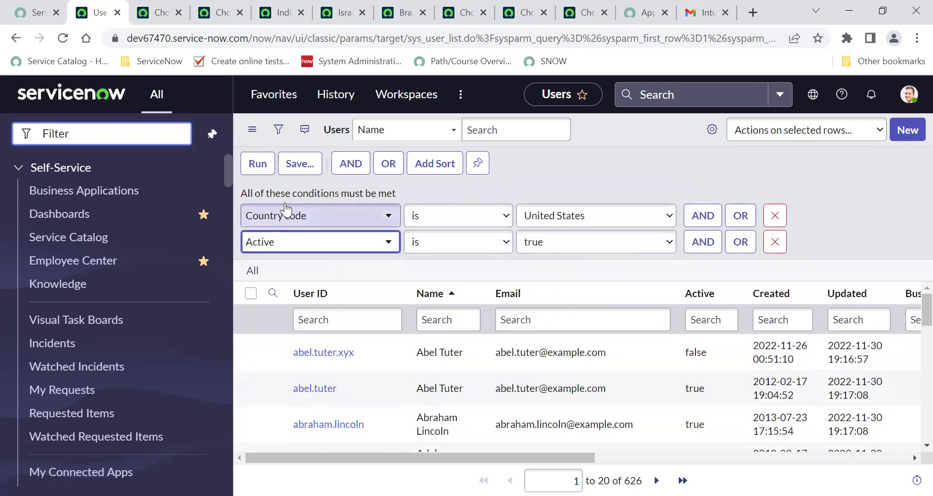
left_click(253, 163)
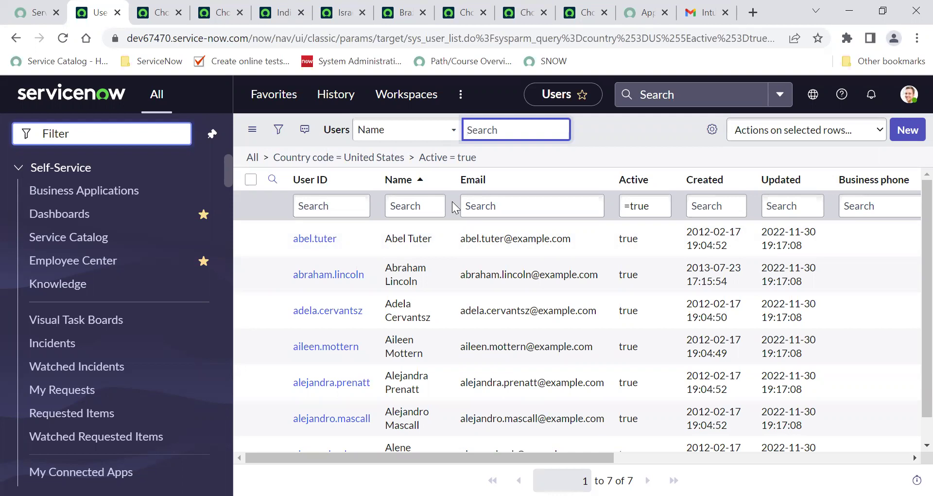
- Add an OR alternative to the Country code condition where Country code is India, and run the filter
left_click(278, 131)
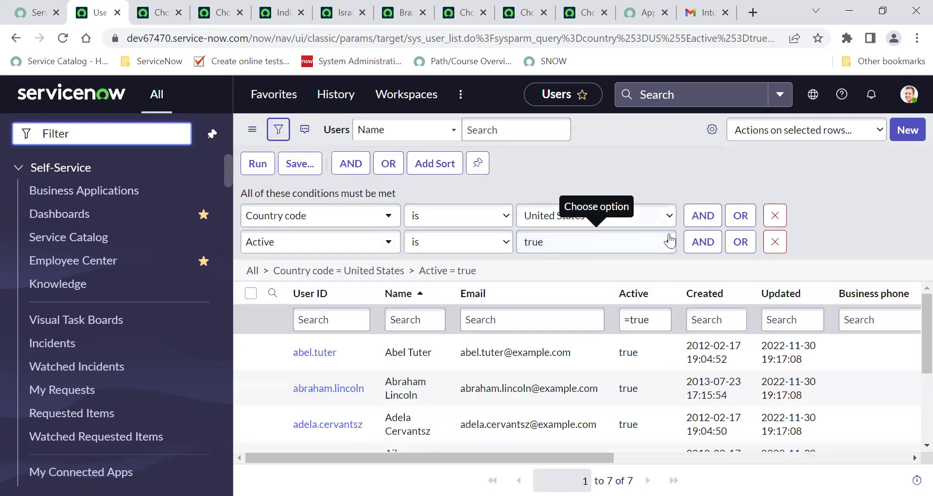
left_click(740, 243)
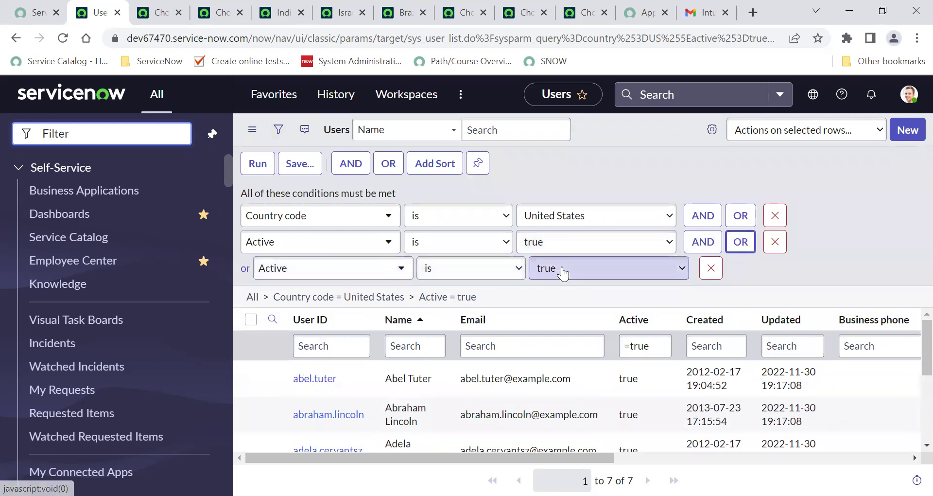
left_click(710, 268)
left_click(739, 222)
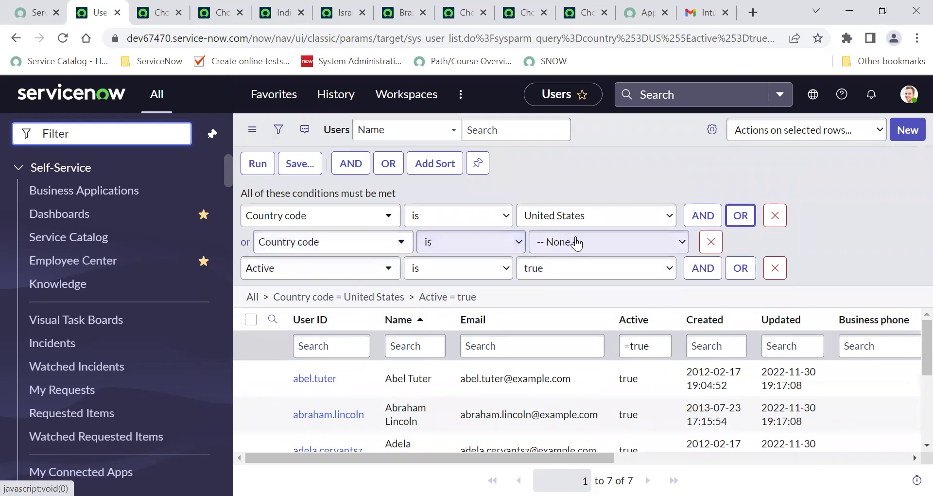
left_click(581, 243)
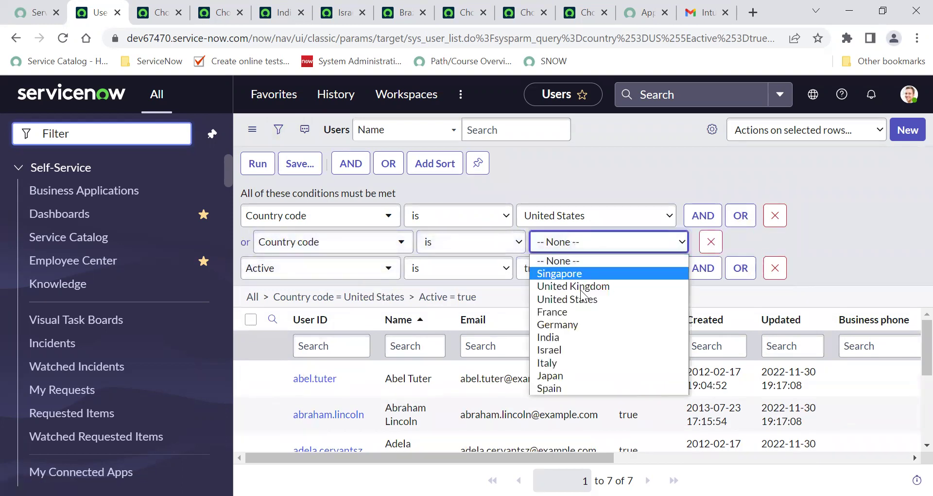
left_click(574, 340)
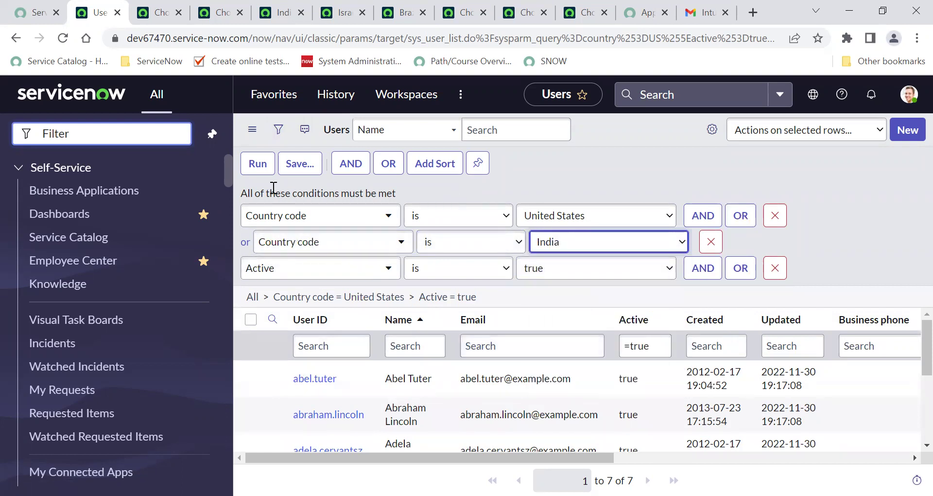
left_click(255, 168)
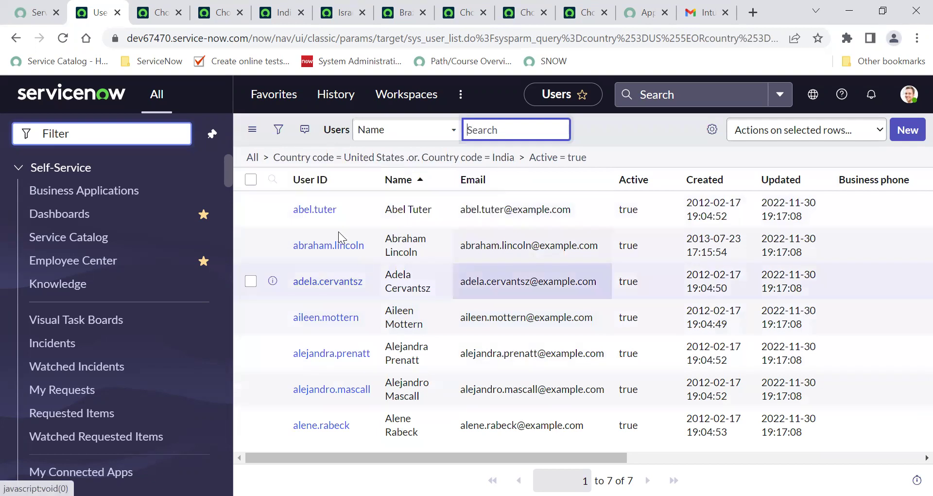
left_click(284, 131)
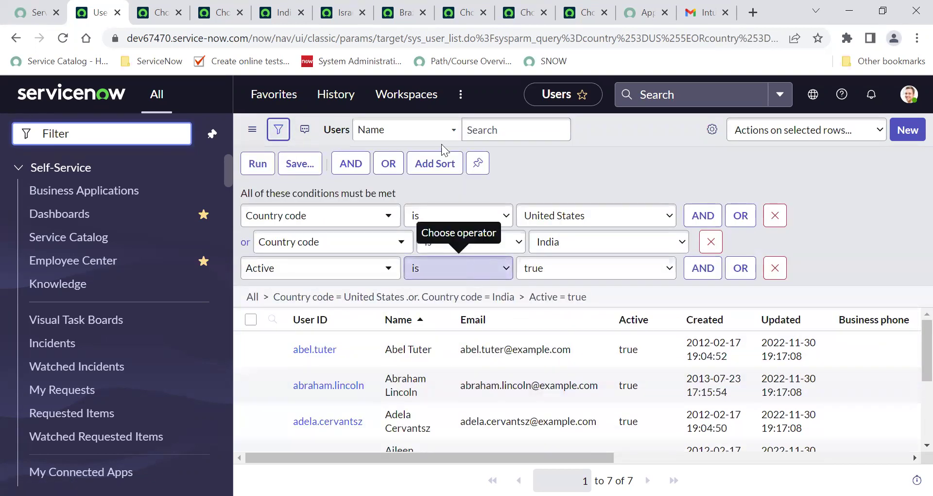
left_click(352, 165)
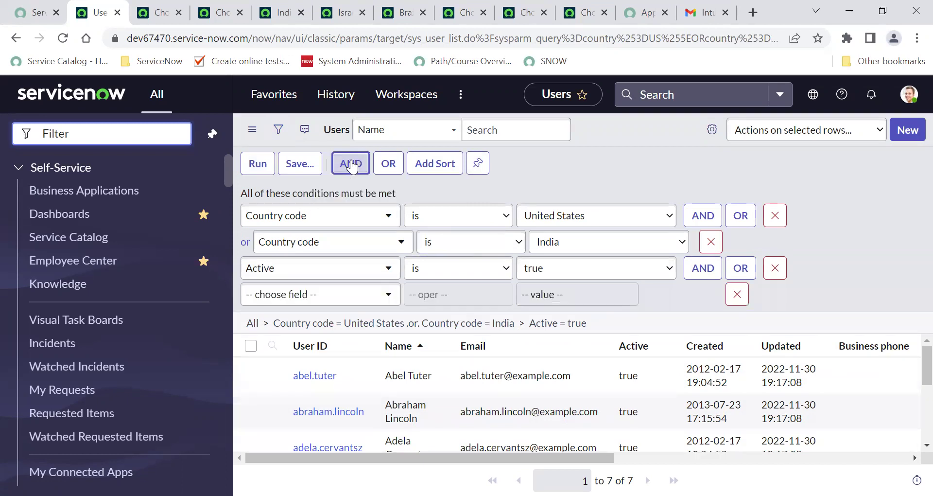
left_click(734, 294)
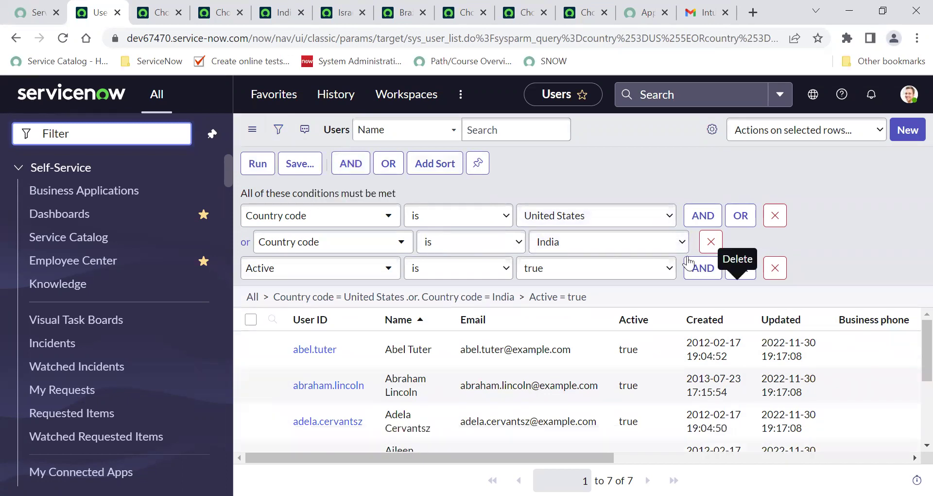
- Add a separate OR condition group to the Users filter requiring Active is false
left_click(388, 164)
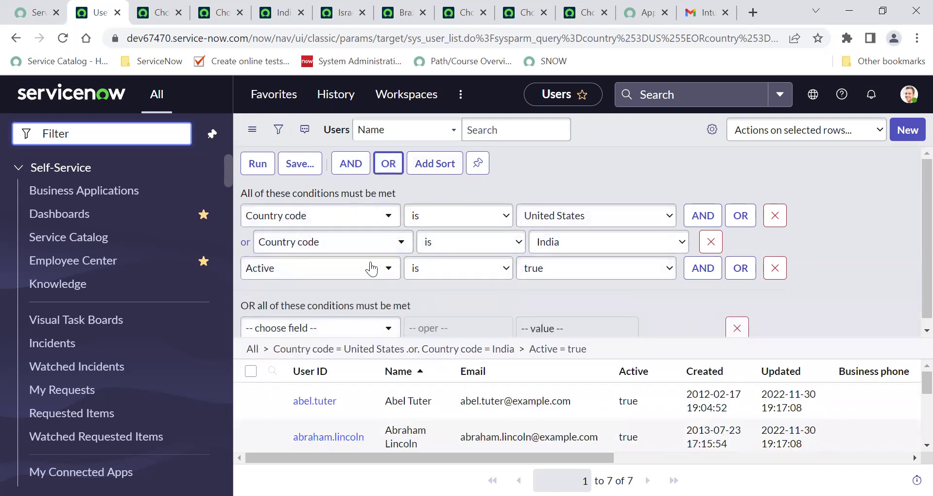
scroll(522, 305, "down", 1)
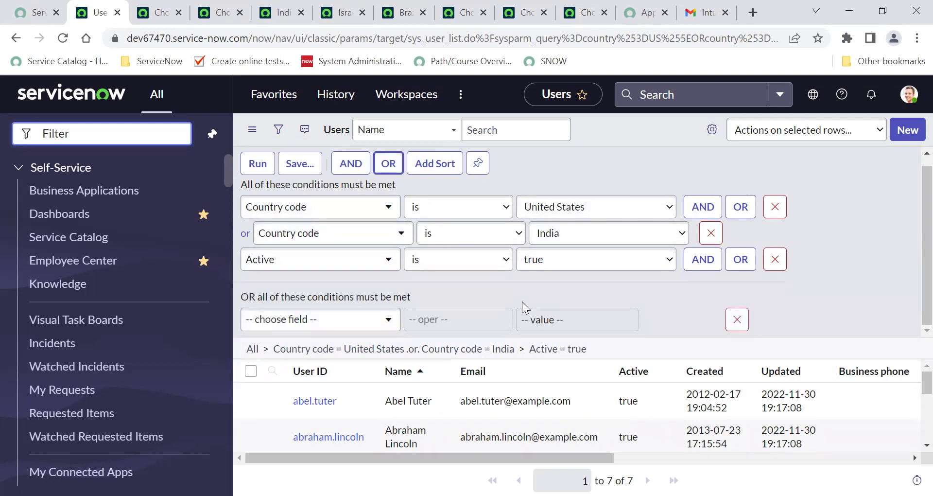
left_click(347, 319)
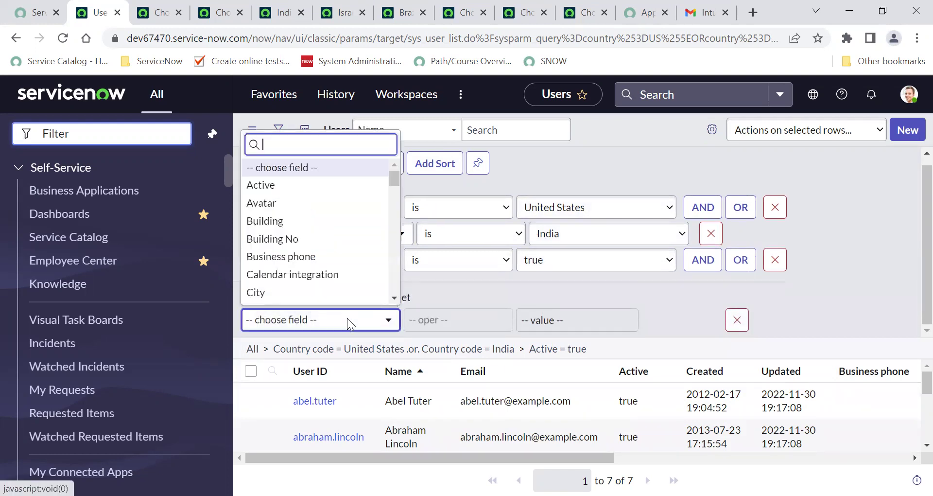
type("adti")
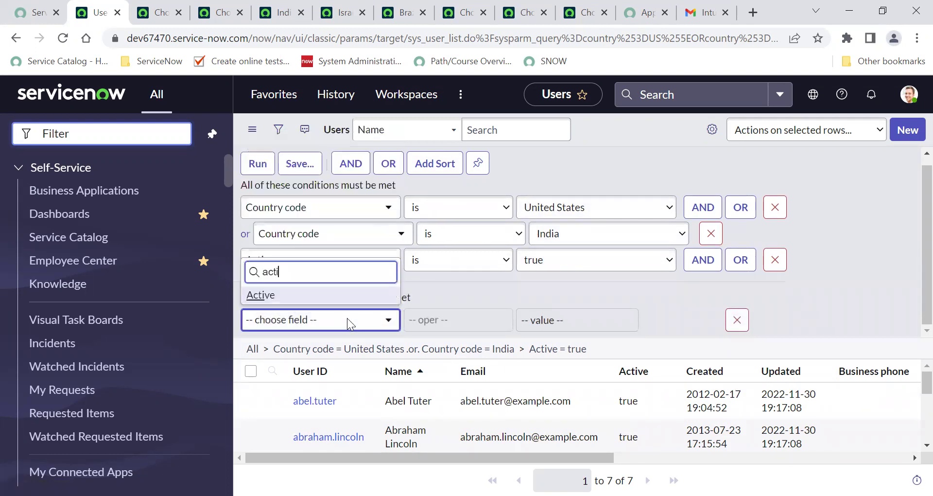
key("Return")
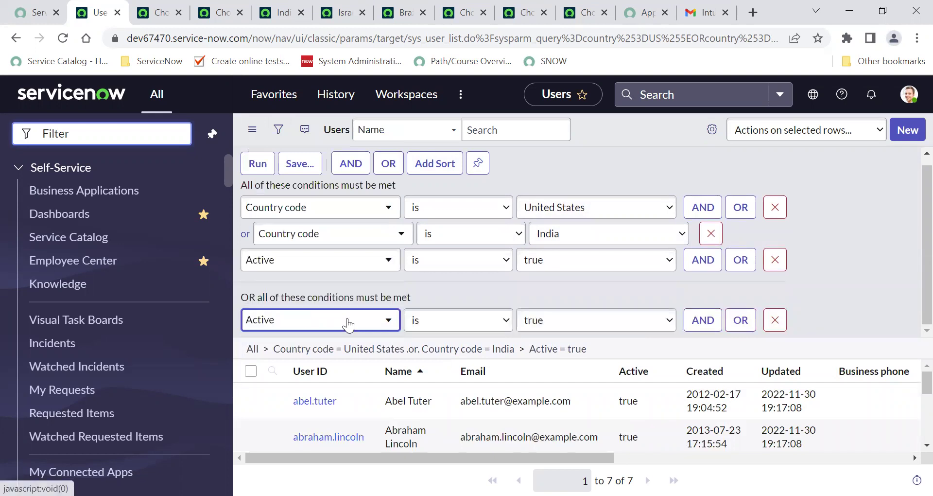
left_click(560, 329)
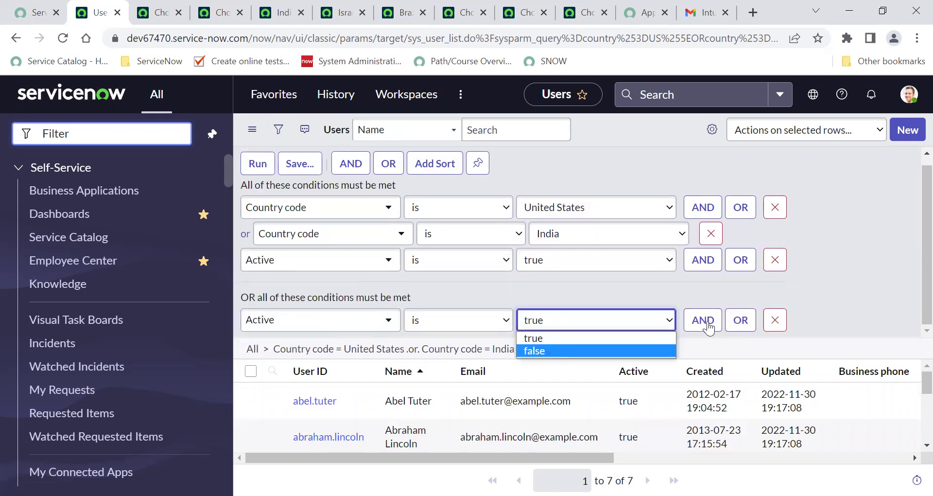
left_click(556, 350)
- Add an AND condition with Country code is United States to the OR group and run the Users filter
left_click(703, 320)
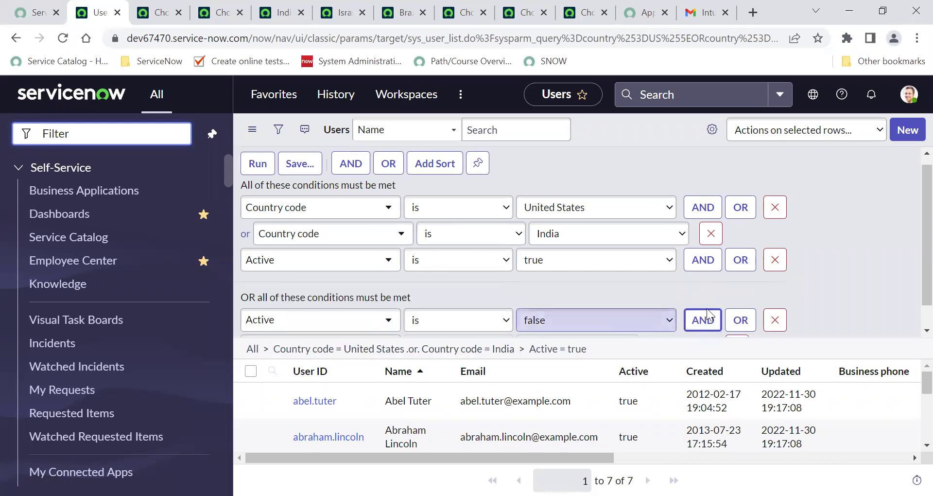
scroll(650, 278, "down", 1)
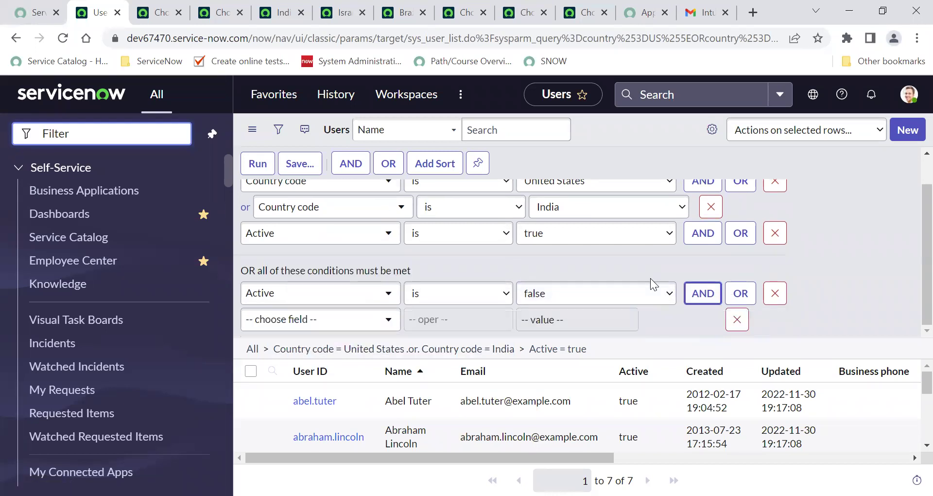
left_click(322, 321)
type("country")
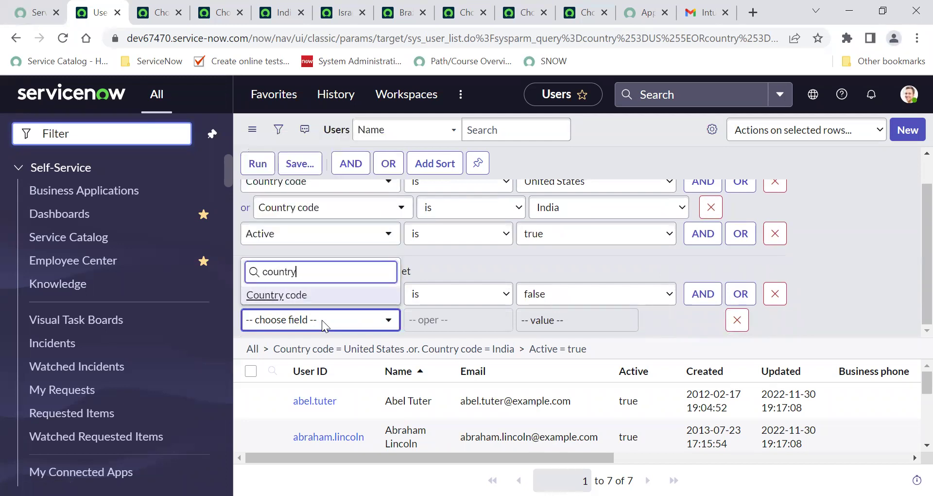
key("Return")
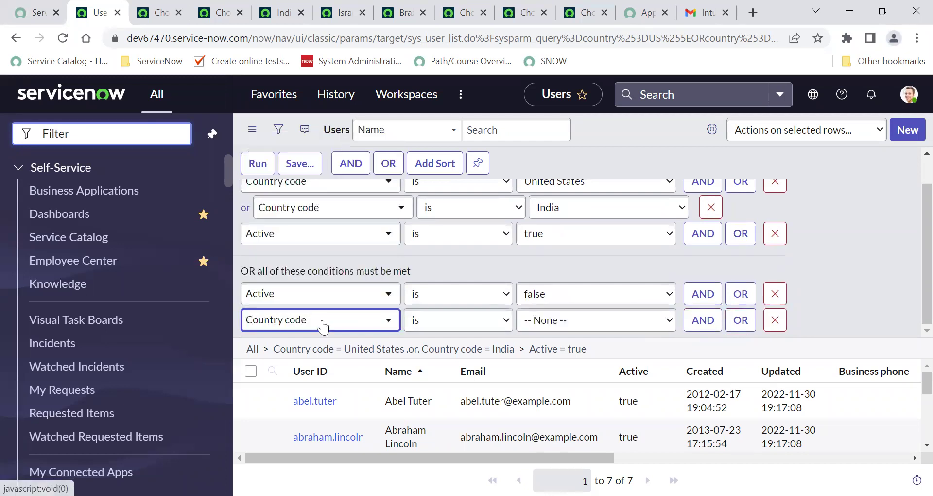
left_click(559, 320)
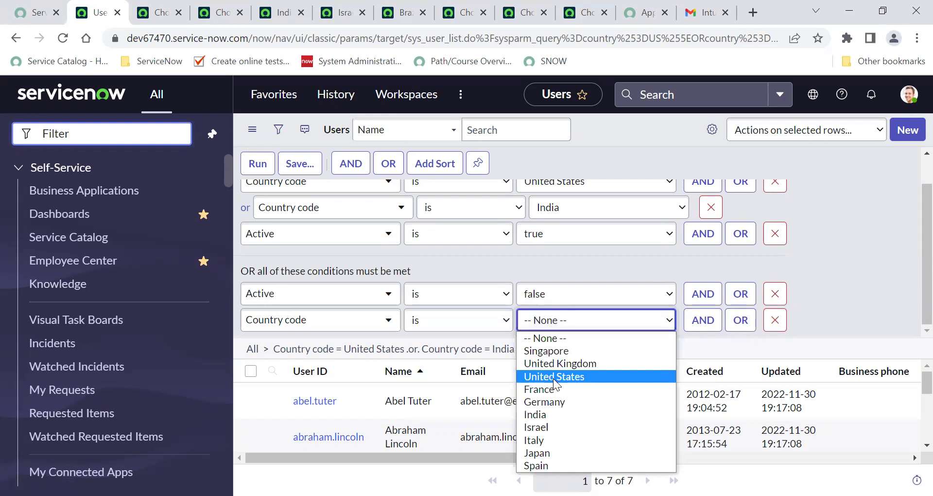
left_click(554, 377)
left_click(262, 165)
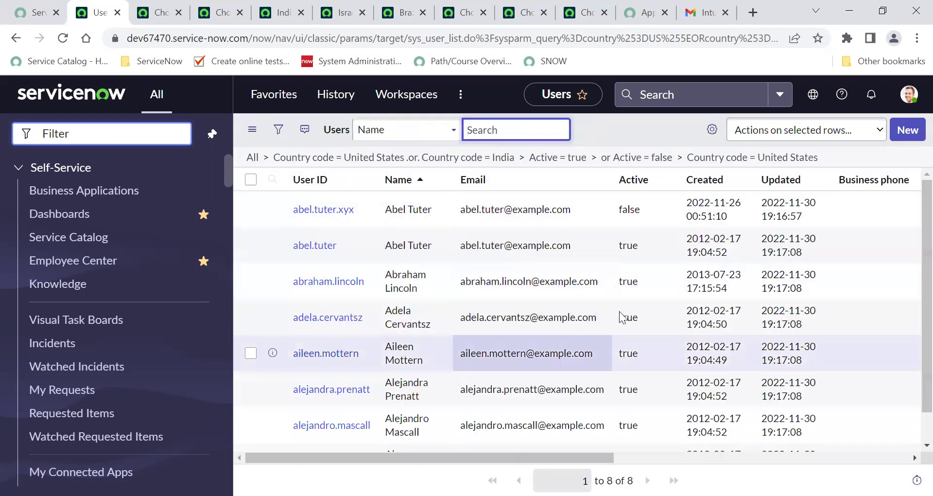
- Review both condition groups of the Users filter and rerun it
left_click(279, 132)
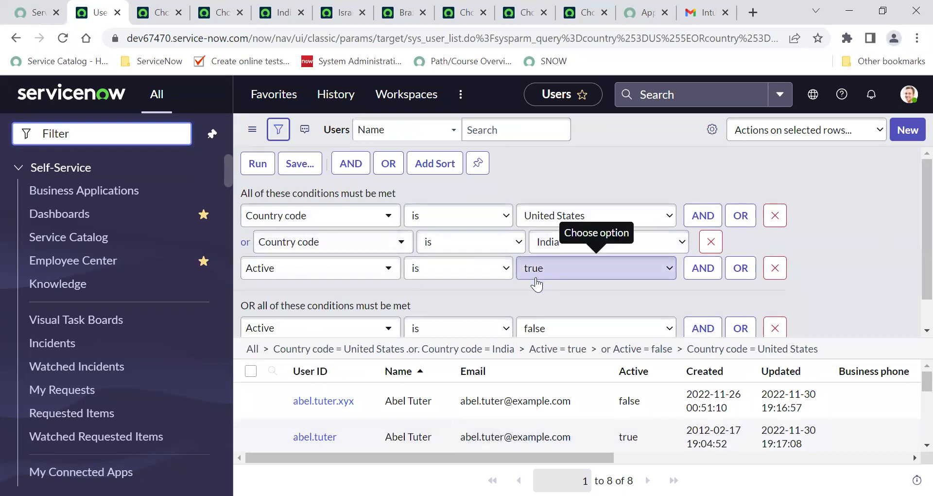
scroll(535, 274, "down", 1)
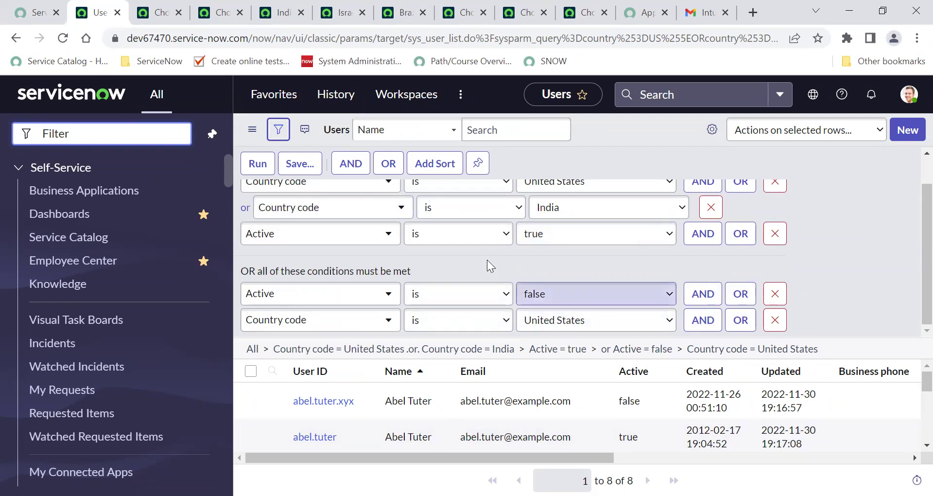
scroll(487, 260, "up", 1)
scroll(488, 266, "down", 1)
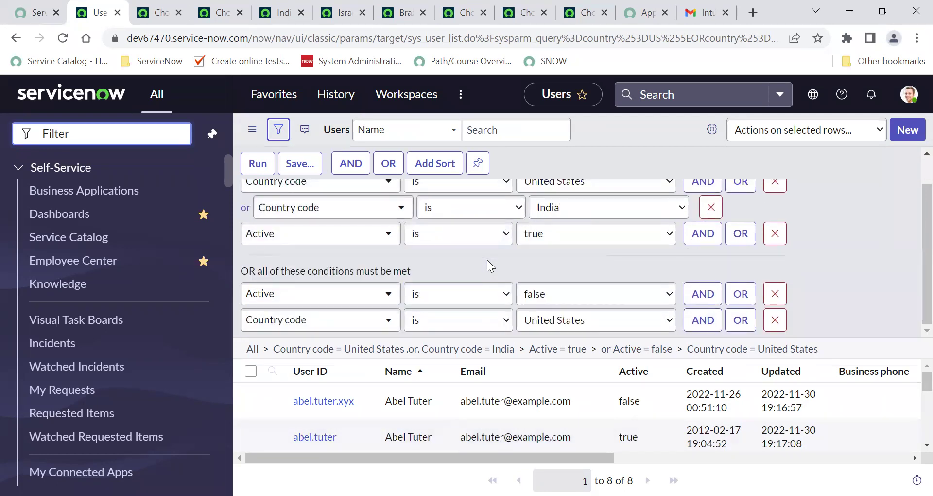
scroll(487, 265, "up", 1)
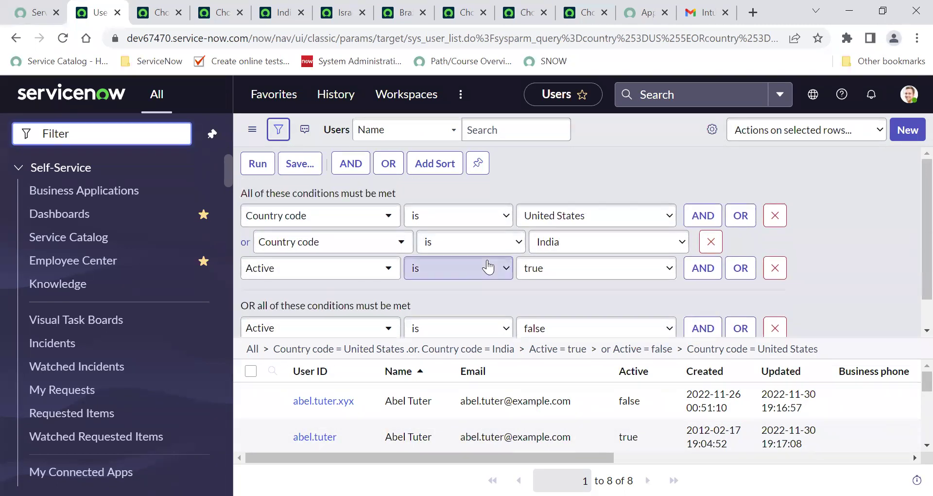
left_click(258, 166)
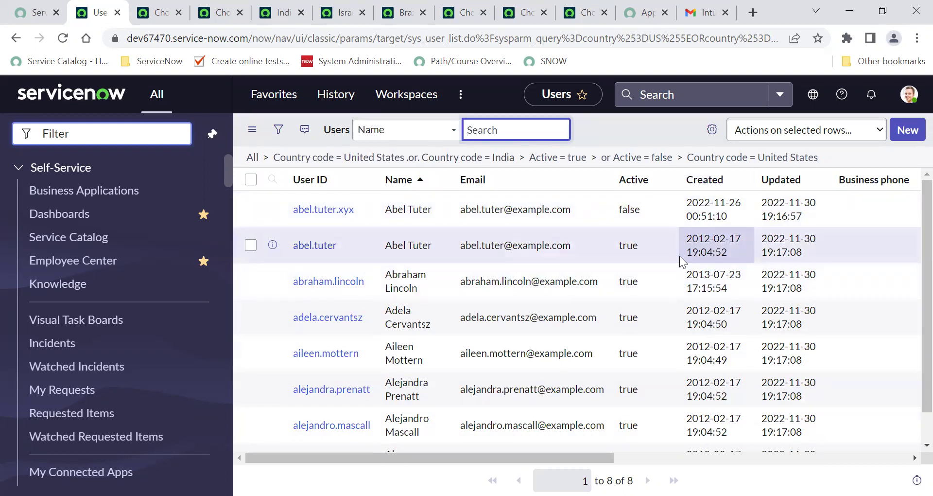
- Copy the query of the complete filter breadcrumb and open the filtered Users list in a new window
right_click(811, 163)
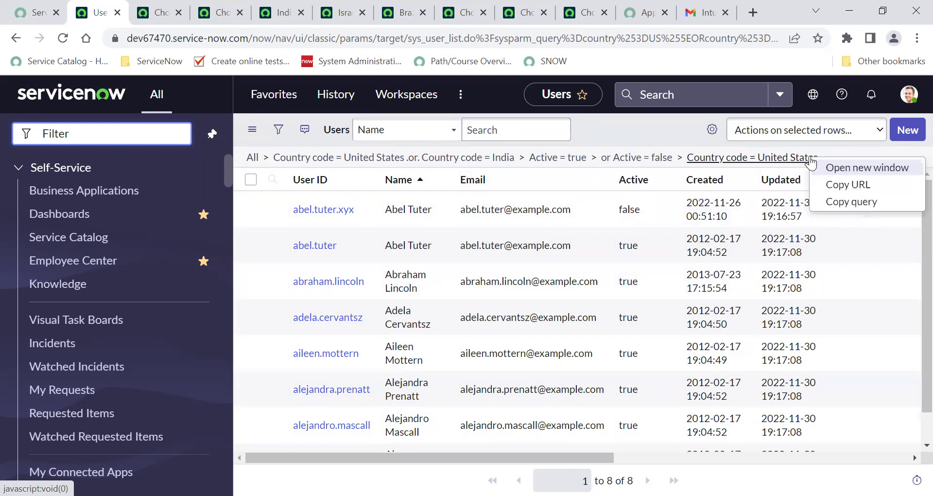
left_click(855, 201)
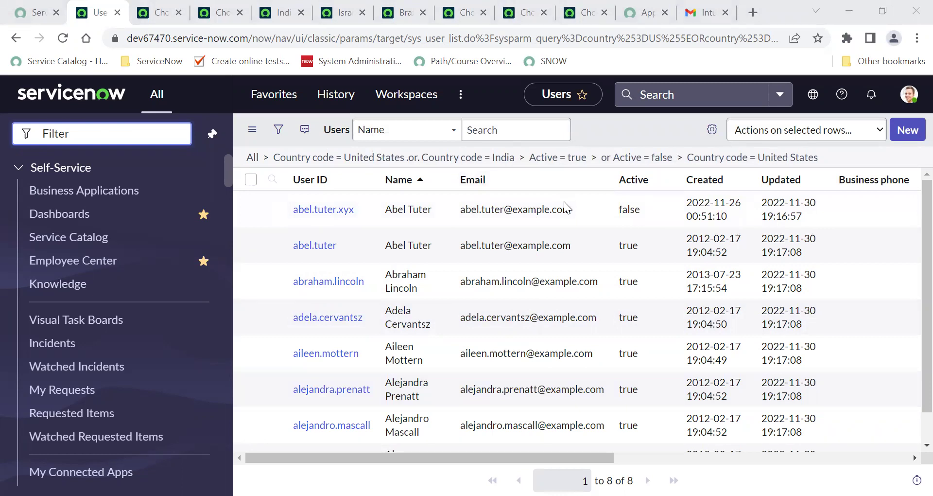
right_click(805, 161)
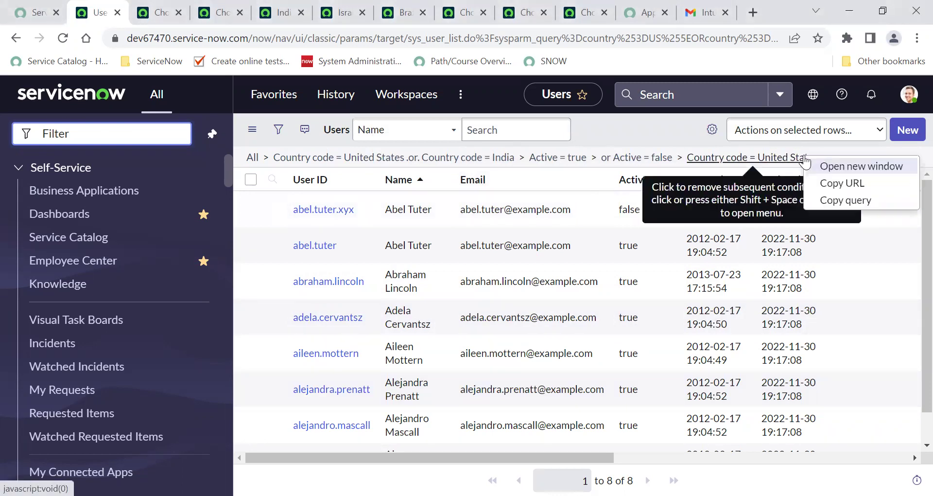
left_click(855, 166)
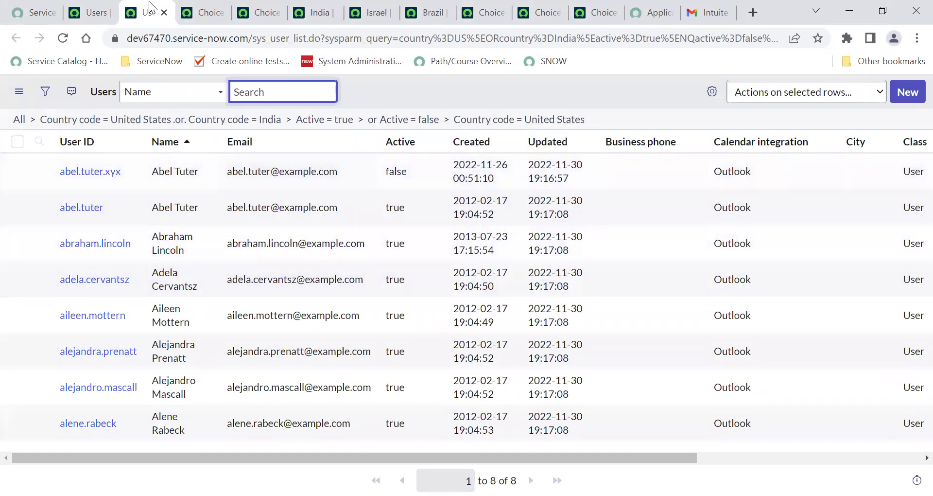
- Back in the original Users list, copy the complete filter breadcrumb's URL and select the page's full browser address
left_click(86, 11)
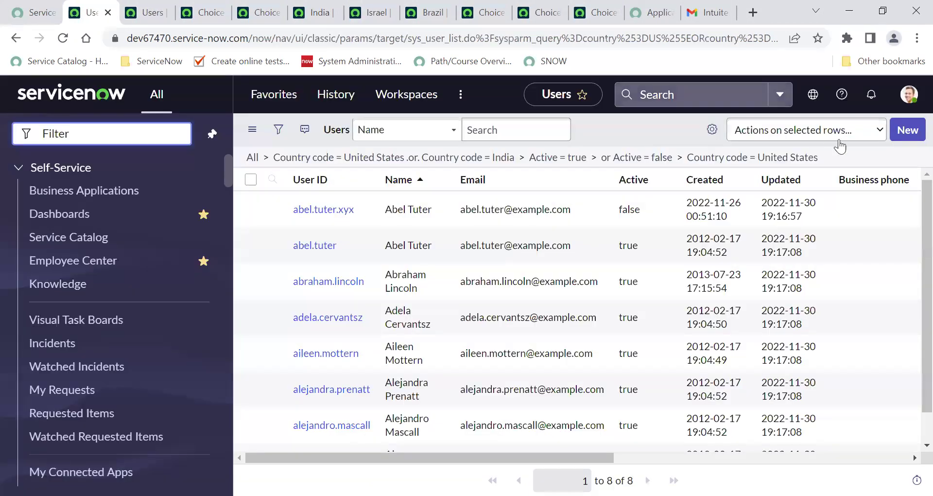
right_click(801, 159)
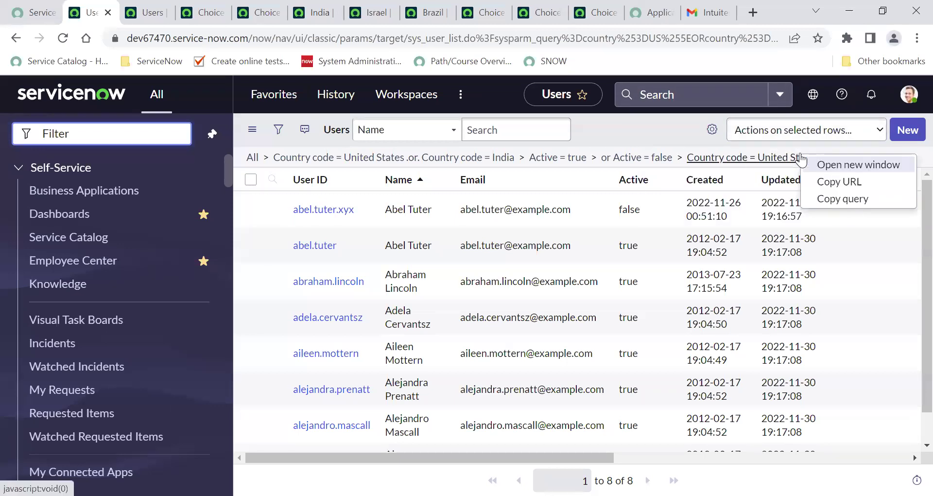
left_click(849, 183)
left_click(358, 287)
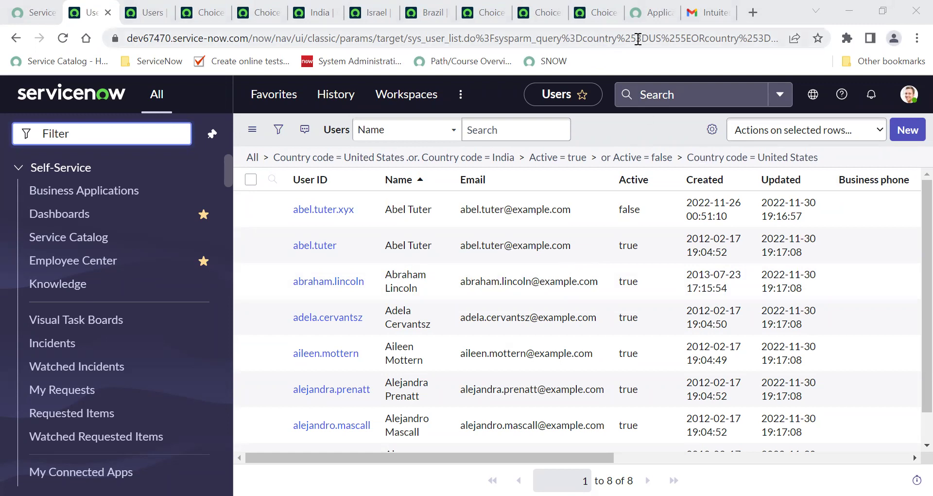
left_click(674, 41)
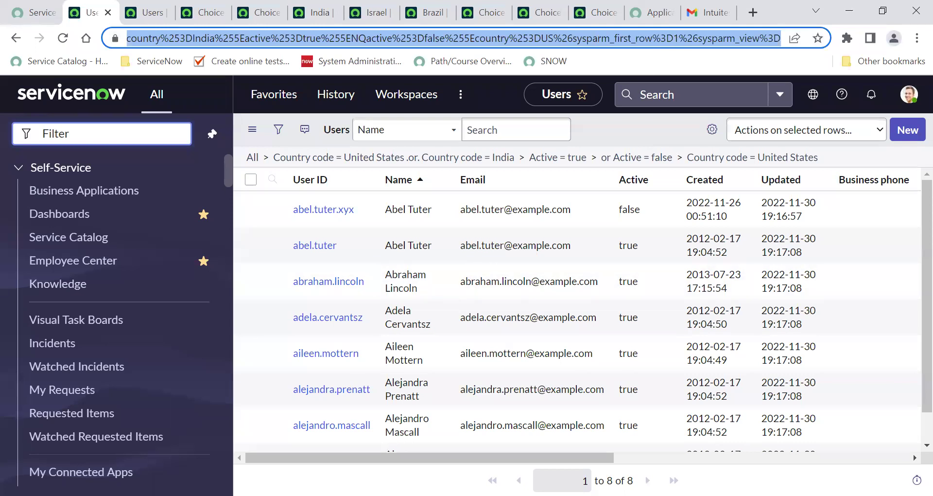
key("alt+Tab")
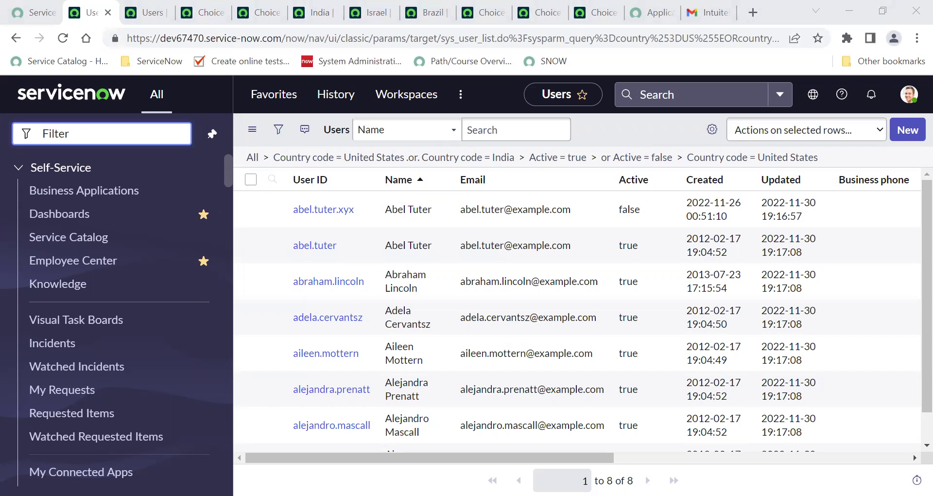
key("alt+Tab")
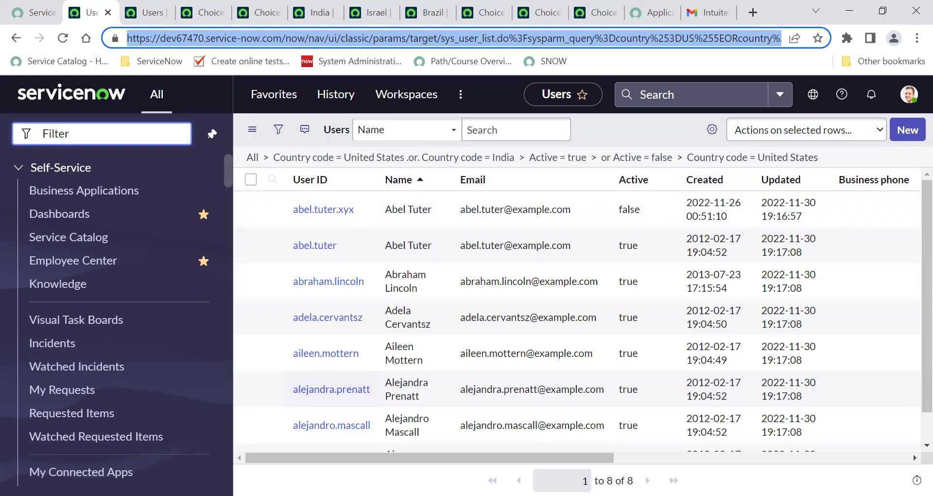
key("alt+Tab")
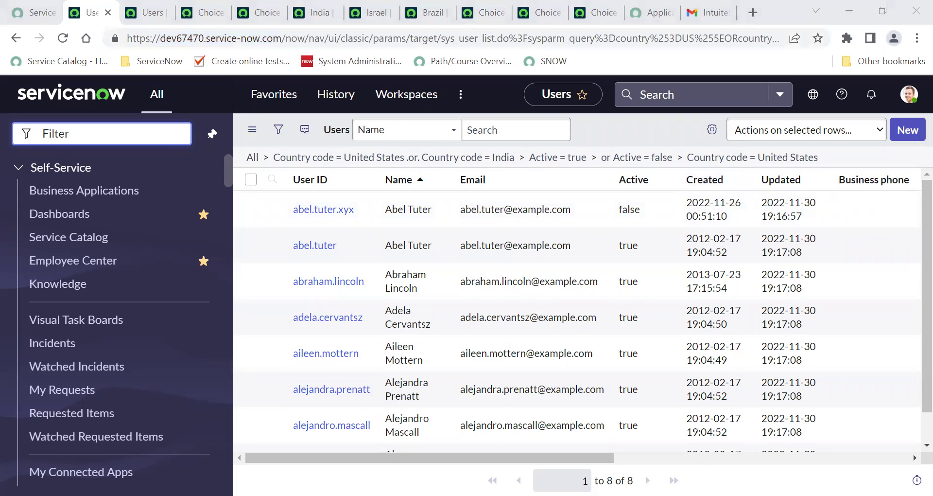
- Open the copied filter URL in a new browser tab
left_click(754, 15)
key("ctrl+v")
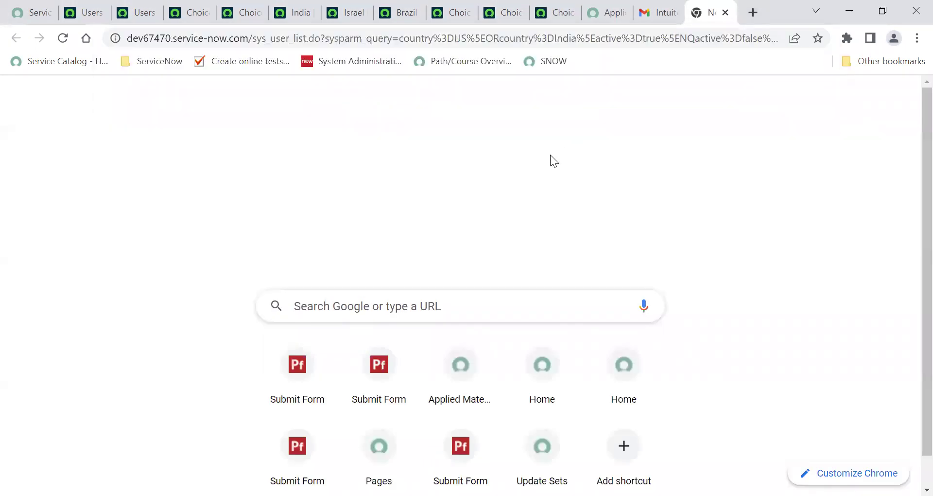
key("Return")
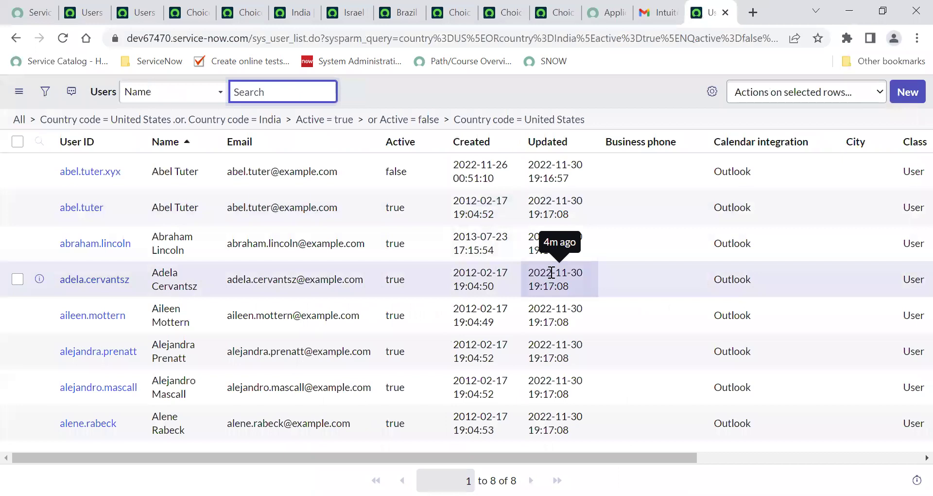
- In the original Users list, select the first, inactive user and try its deletion, cancelling at the confirmation
left_click(97, 6)
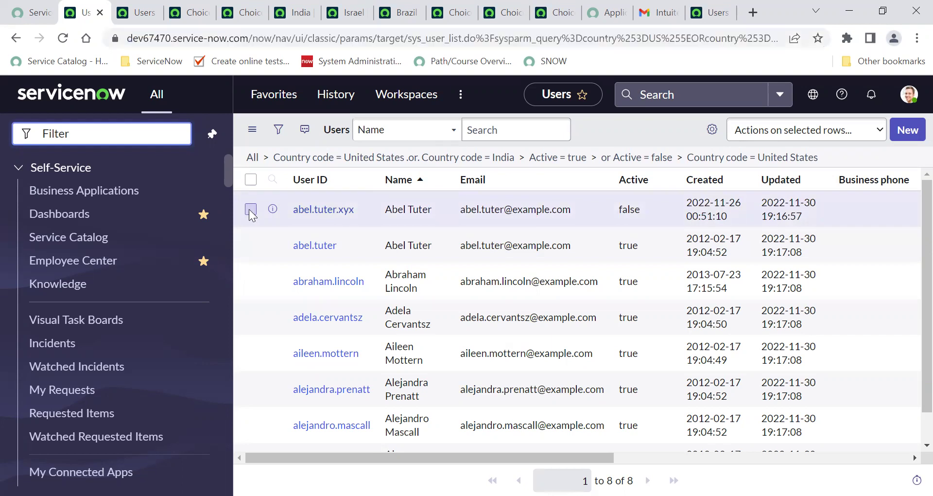
left_click(250, 209)
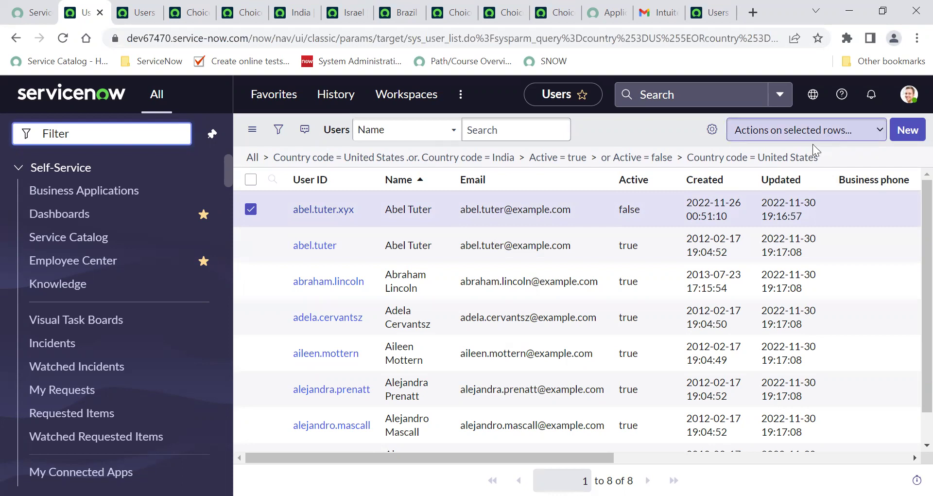
left_click(786, 138)
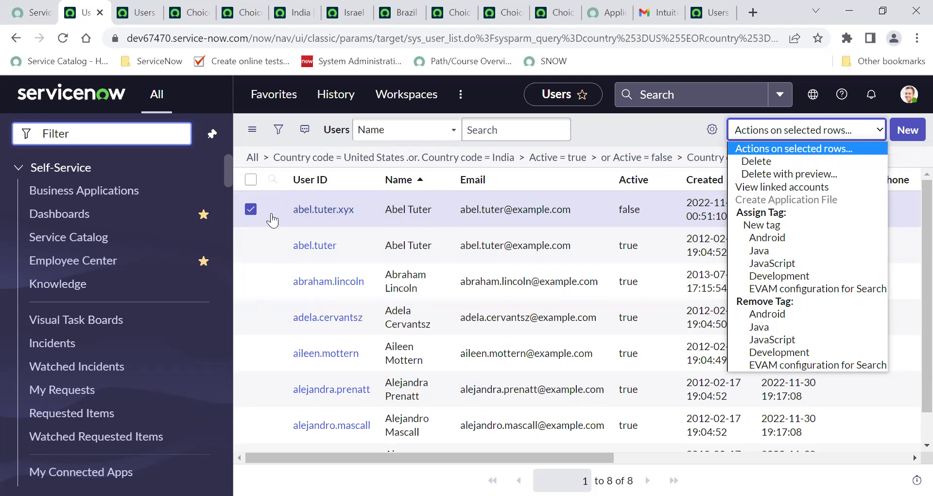
left_click(253, 213)
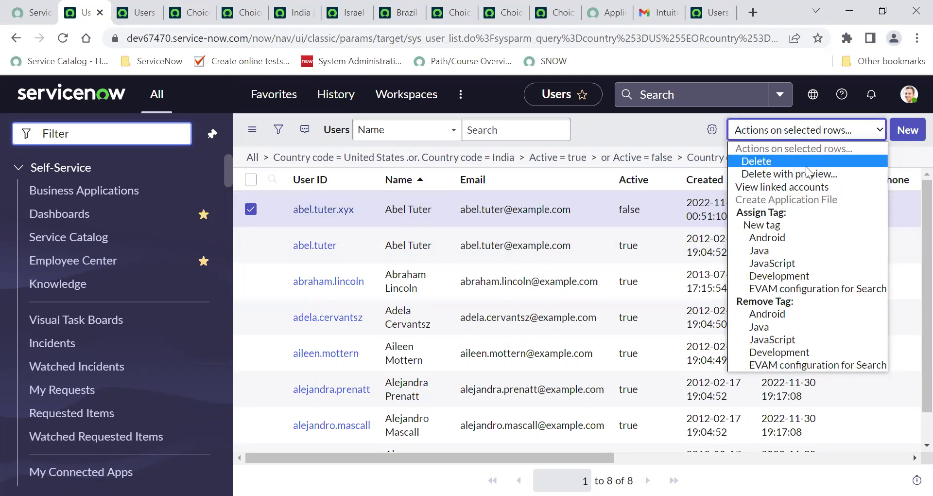
left_click(807, 173)
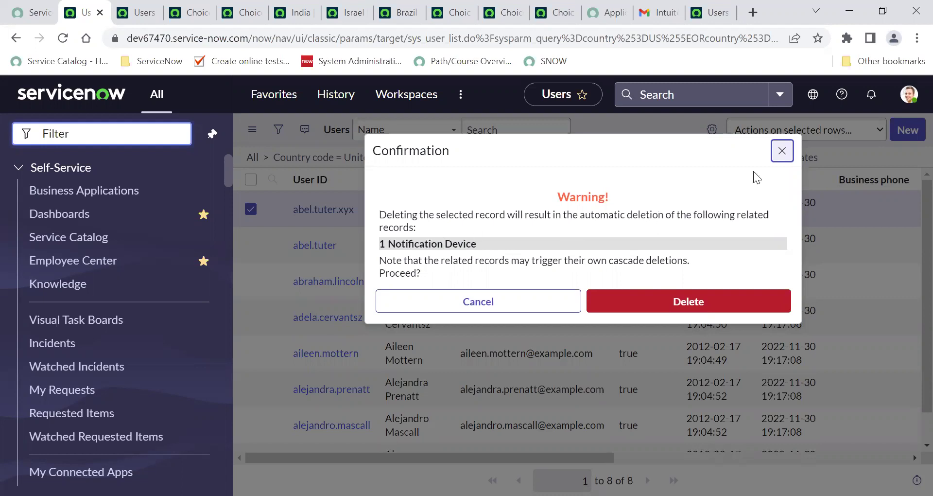
left_click(783, 152)
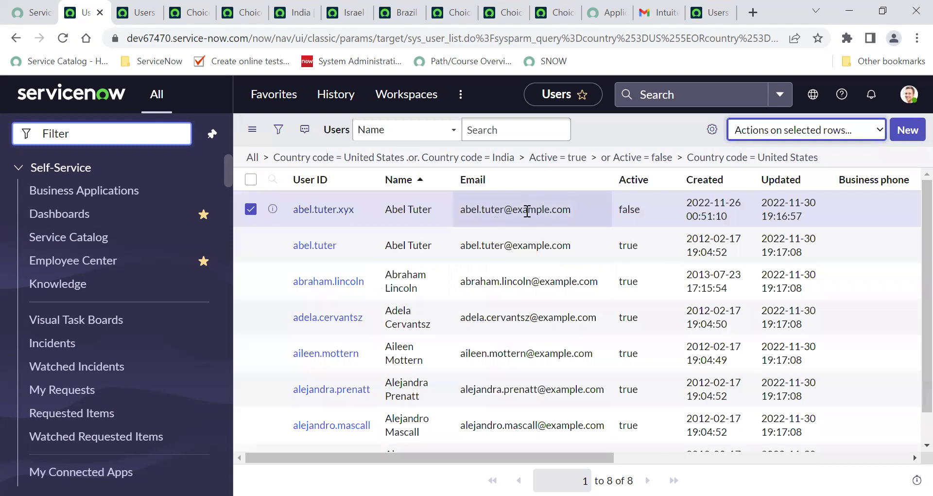
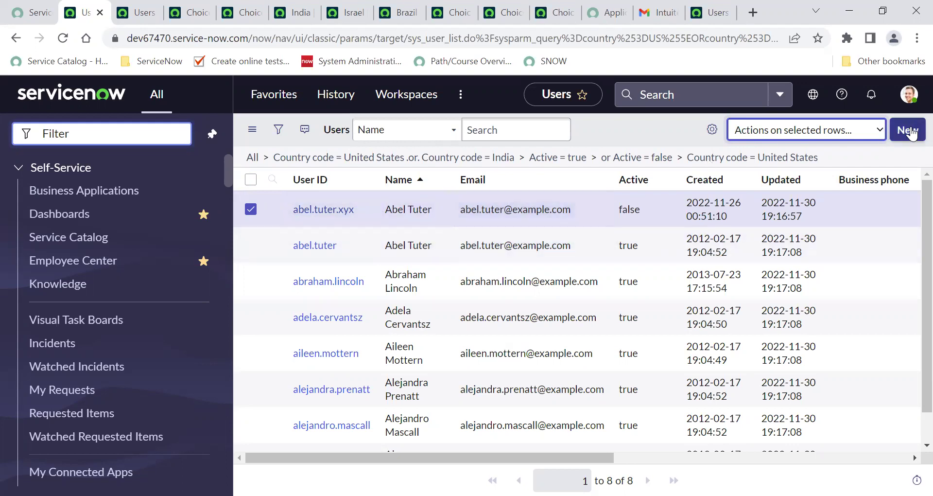
- Delete the selected inactive user and confirm the cascade deletion of its related records
left_click(814, 137)
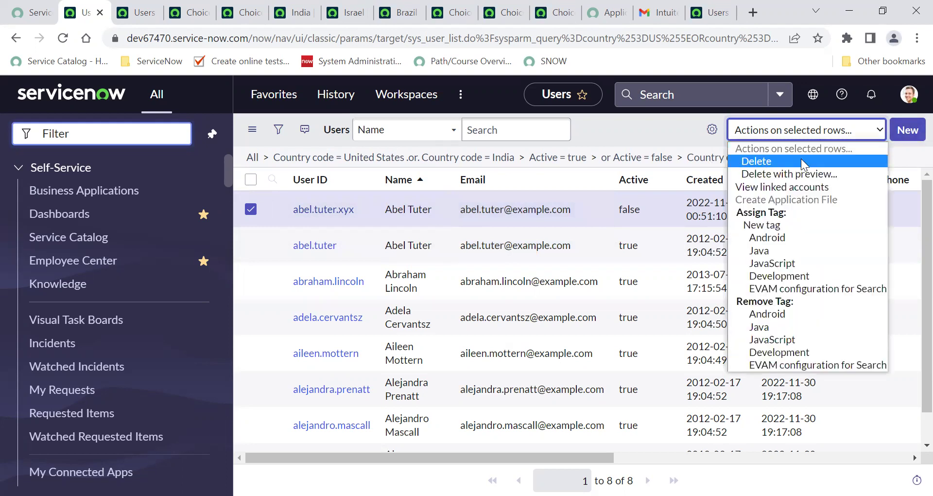
left_click(800, 160)
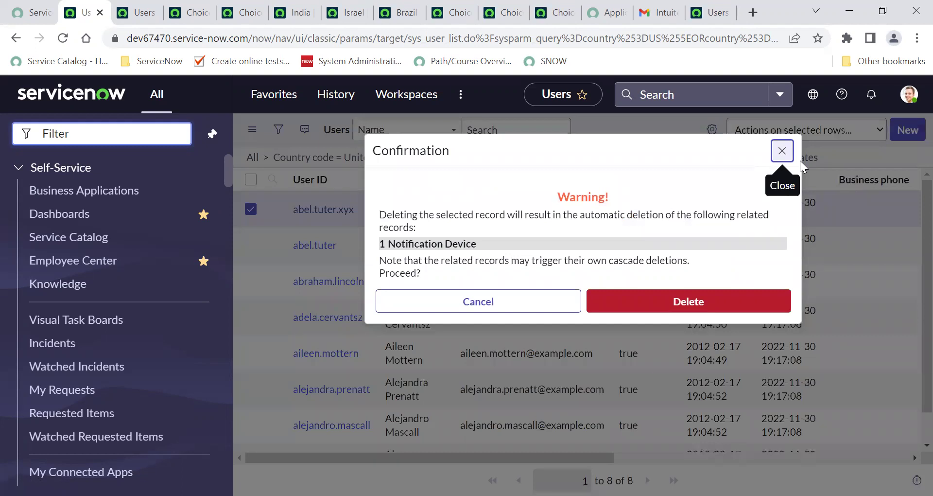
left_click(678, 304)
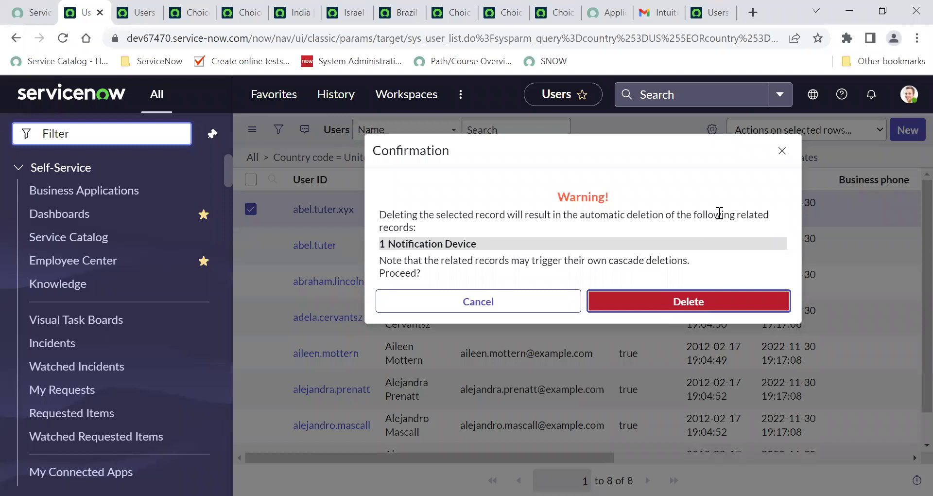
left_click(699, 297)
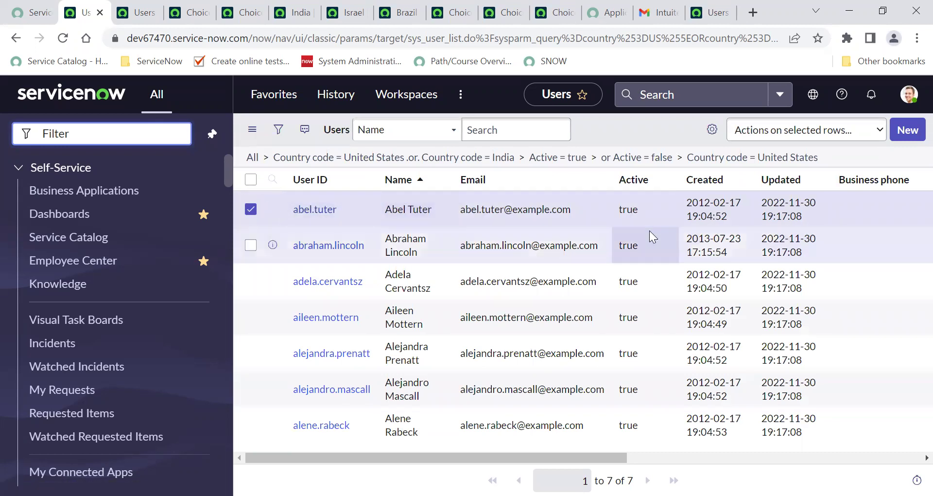
- Select the first four users in the filtered list and open the Update Selected form for them
left_click(844, 135)
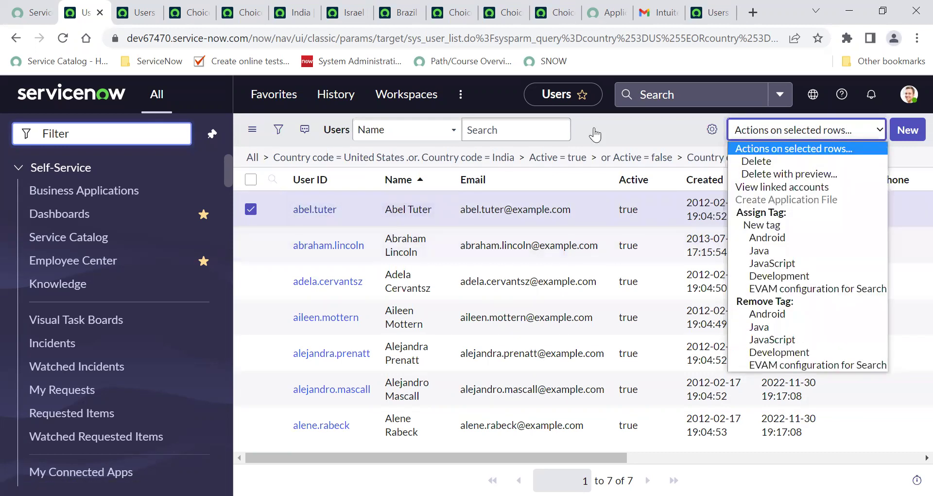
left_click(250, 212)
left_click(250, 210)
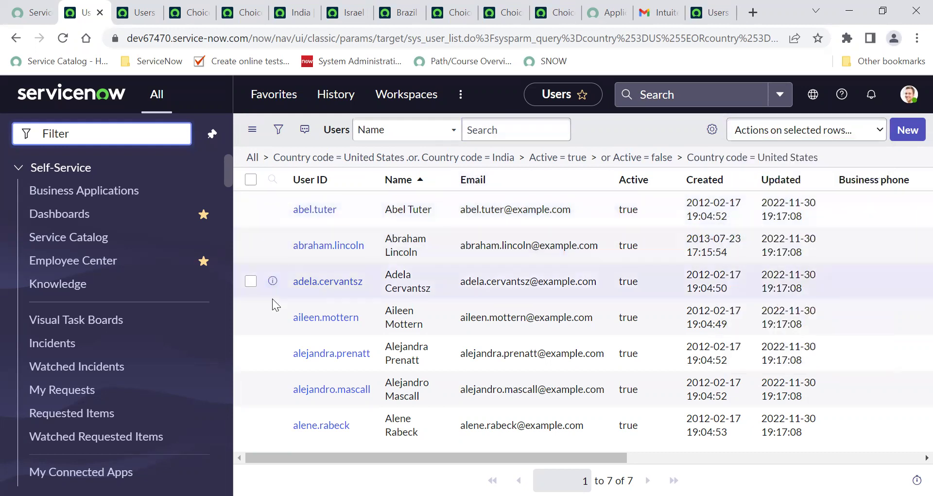
left_click(251, 210)
left_click(250, 247)
left_click(251, 281)
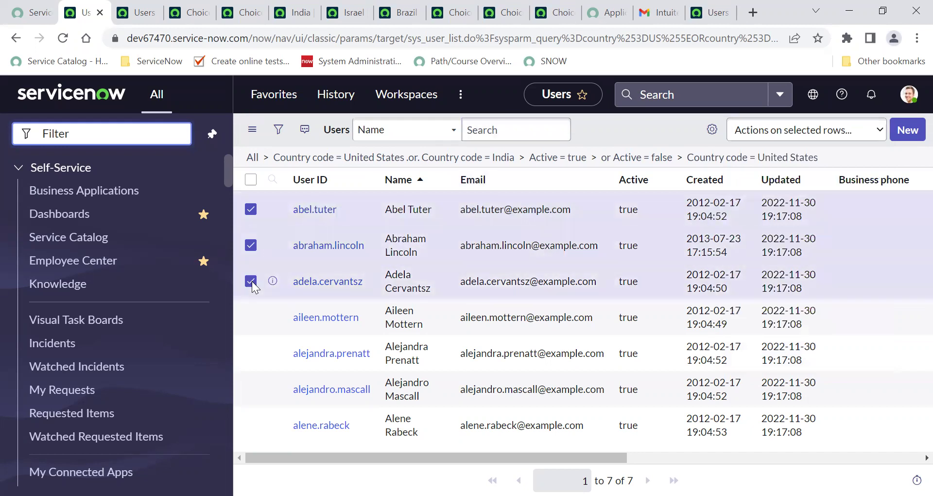
left_click(250, 317)
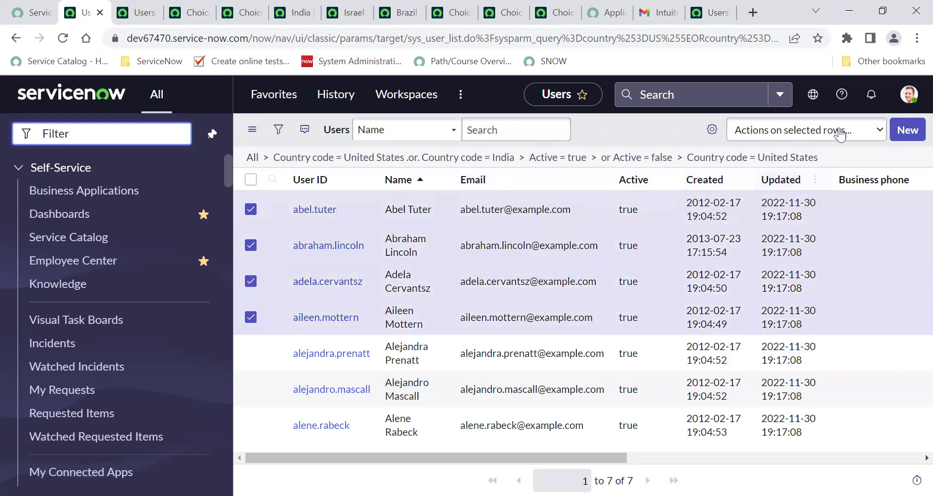
left_click(876, 130)
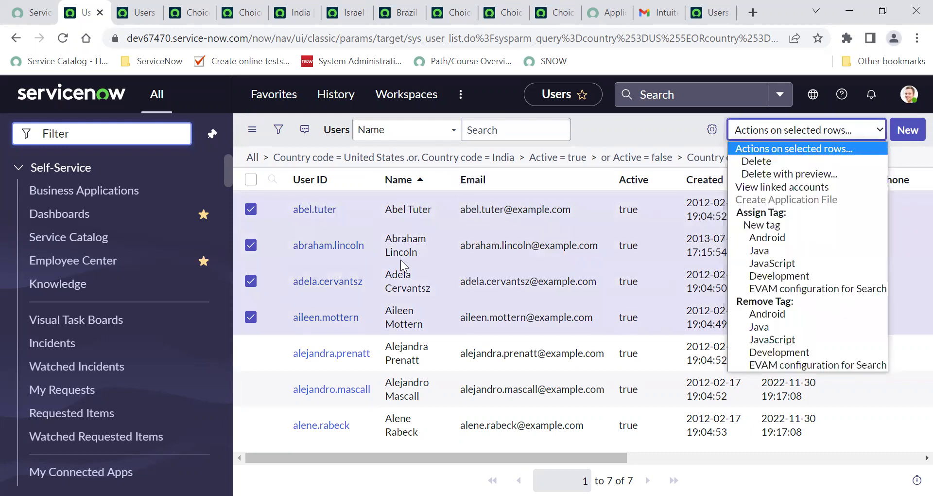
left_click(370, 196)
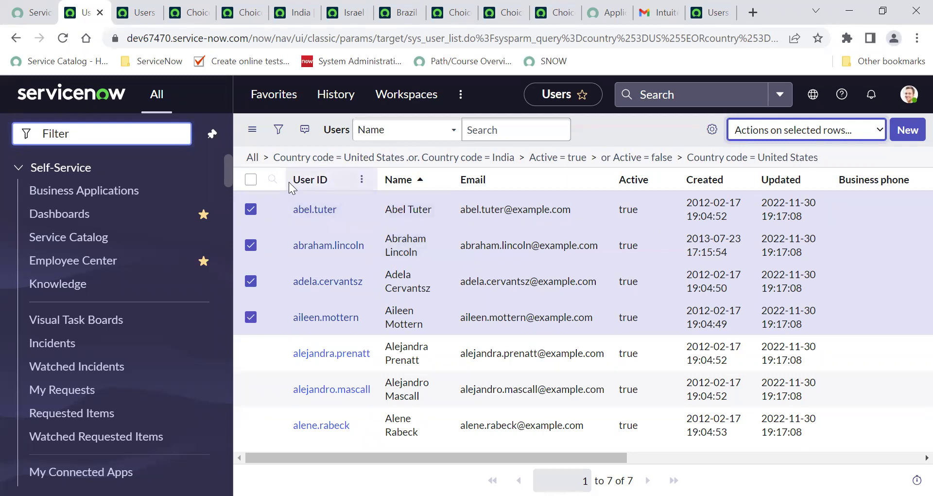
left_click(361, 181)
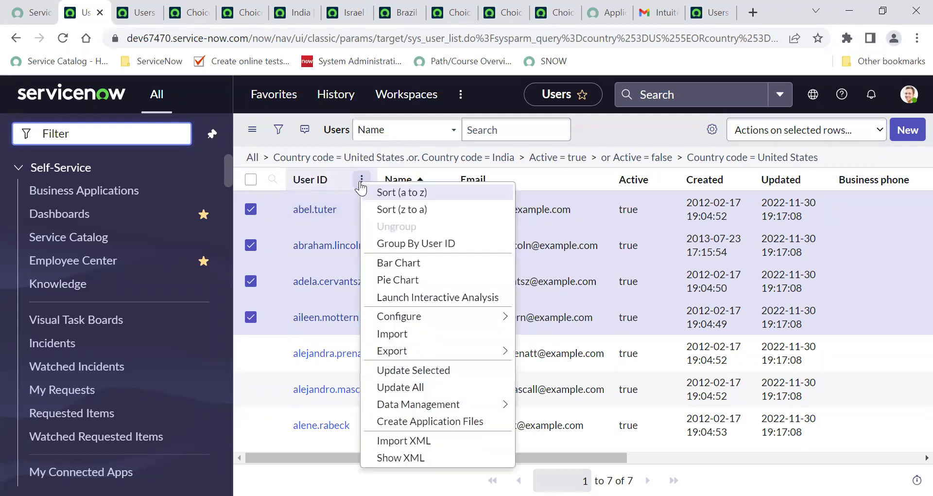
left_click(471, 368)
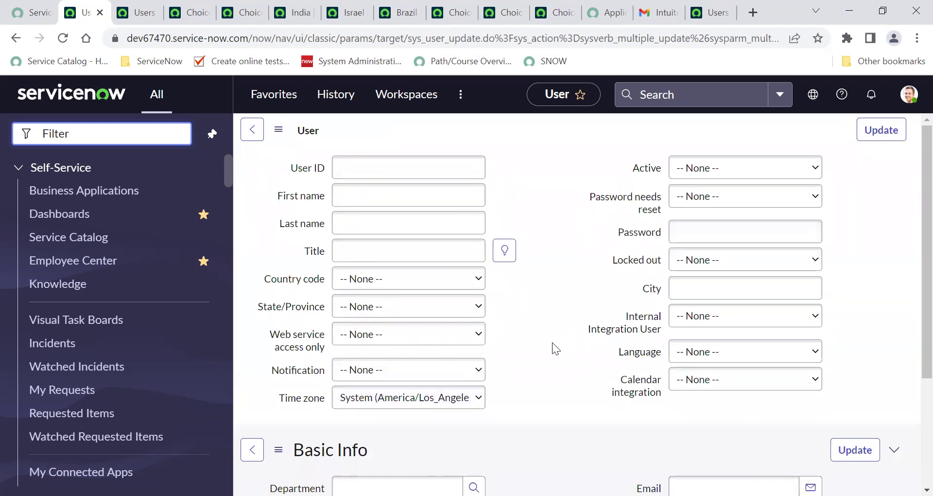
- Set Country code to Japan for the four selected users and update their records
scroll(552, 342, "down", 1)
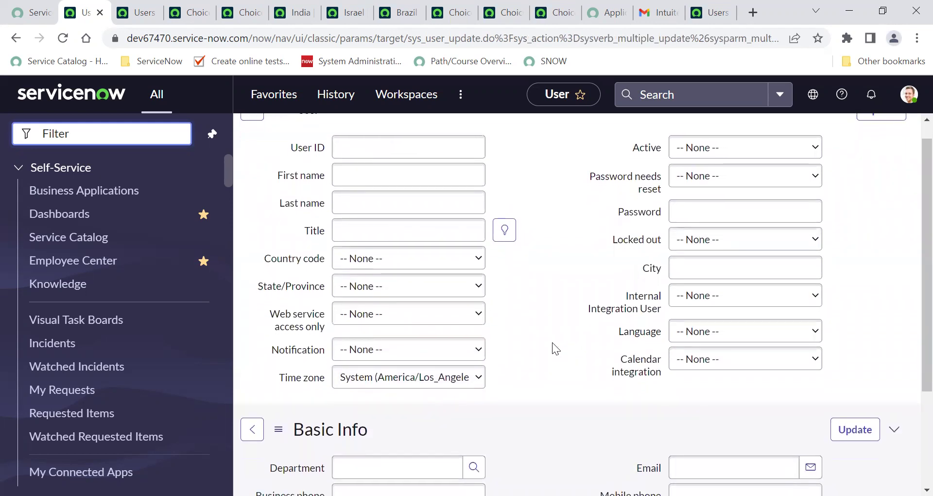
left_click(384, 262)
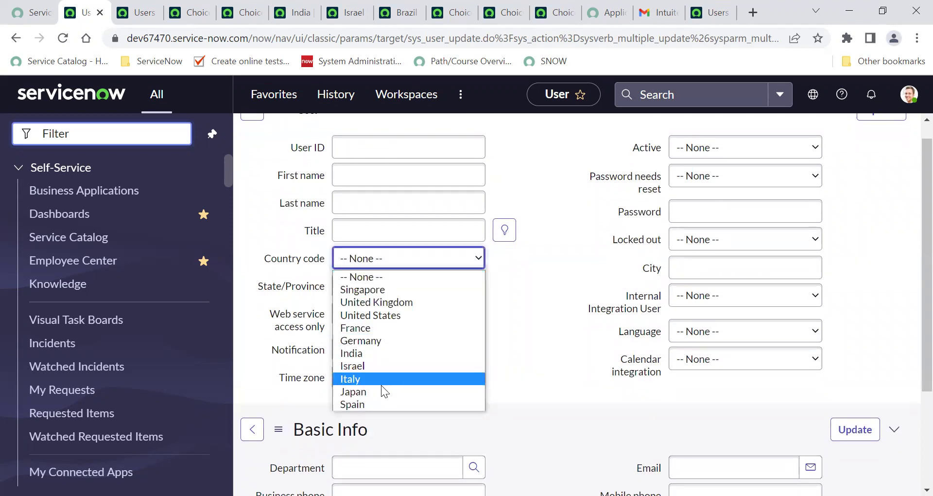
left_click(388, 391)
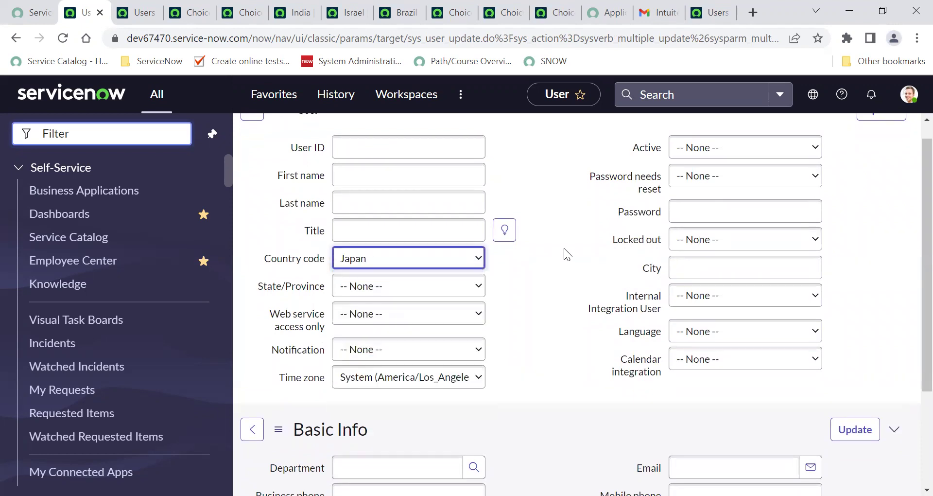
scroll(581, 159, "up", 1)
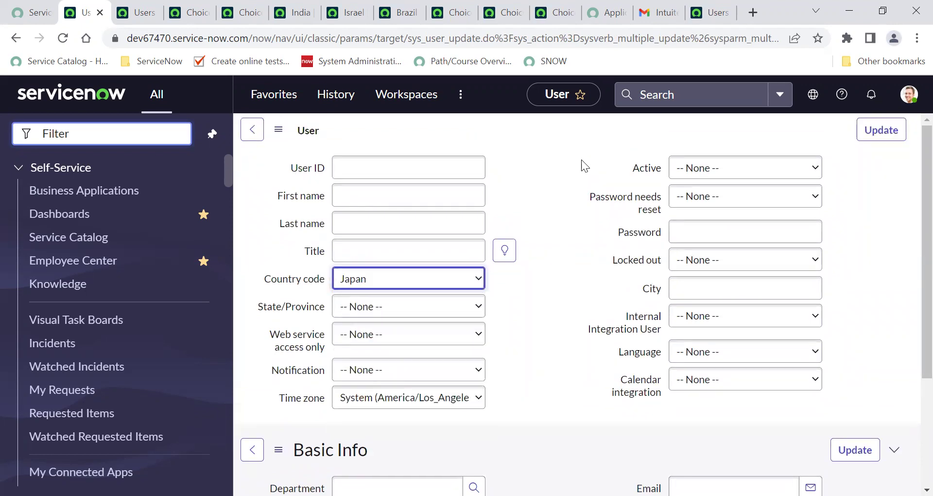
left_click(881, 132)
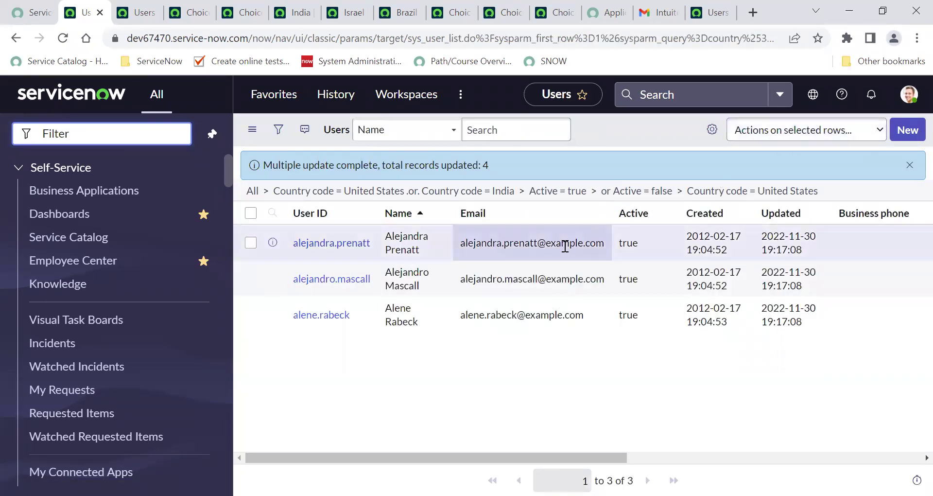
- Remove the "United States or India" country condition from the Users filter and check the Country code column of the updated users
left_click(265, 191)
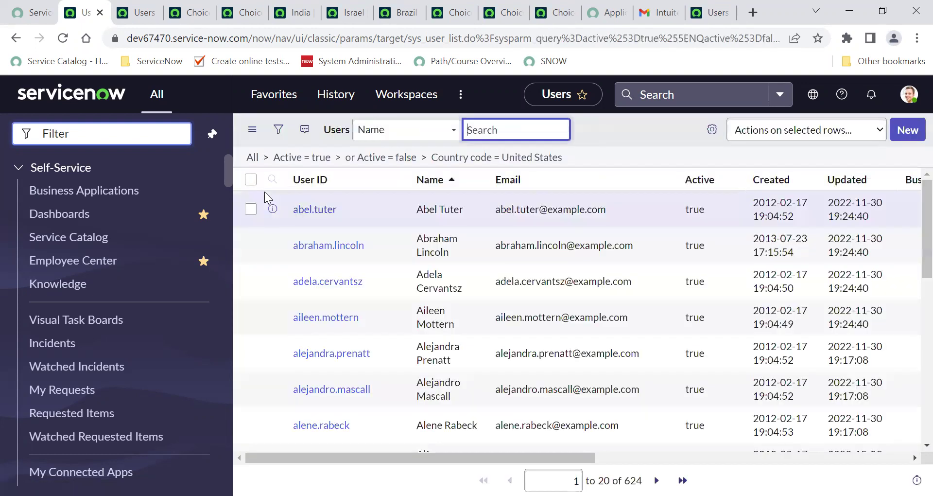
scroll(774, 271, "right", 5)
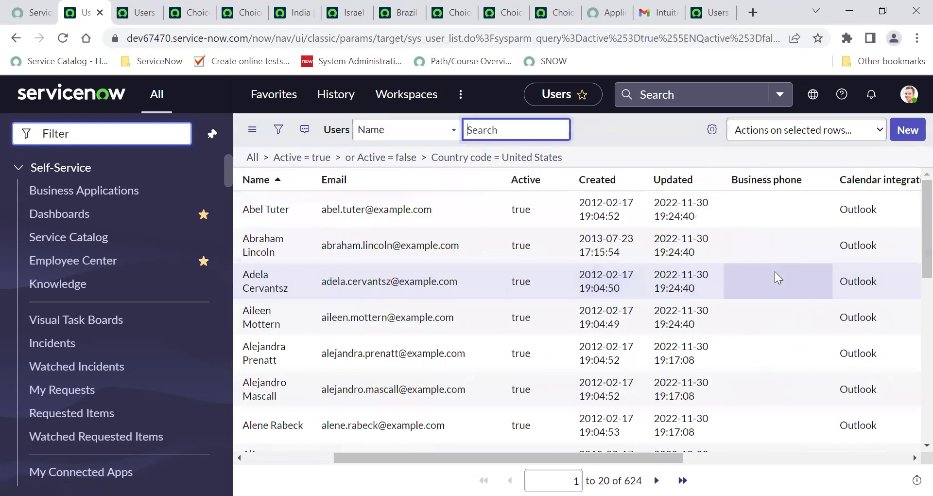
scroll(774, 271, "right", 5)
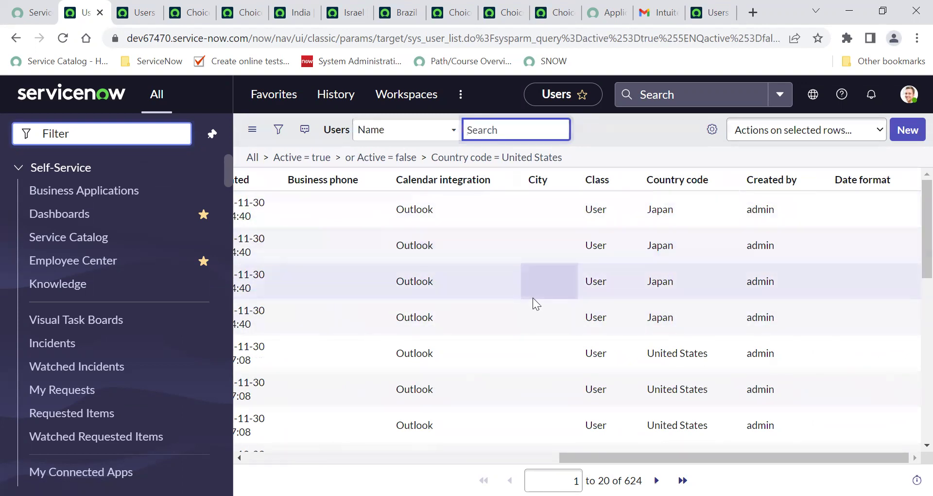
scroll(532, 298, "left", 10)
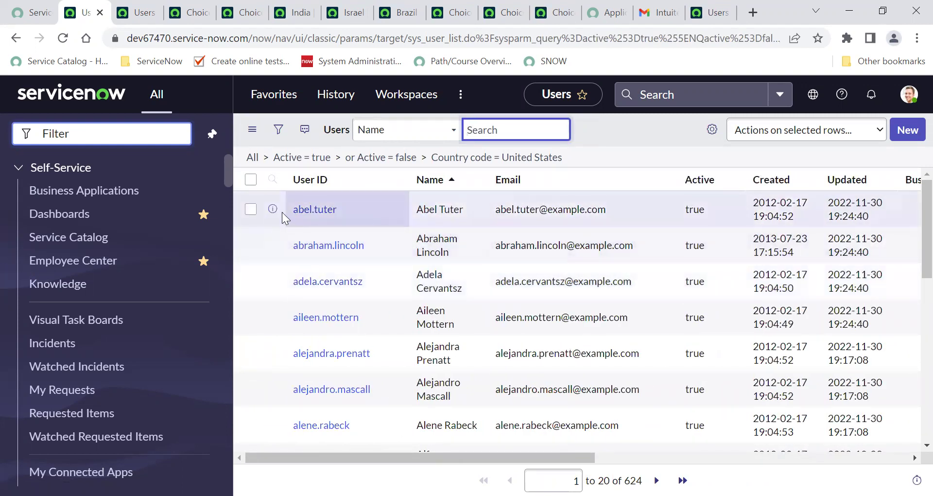
left_click(248, 211)
left_click(251, 208)
scroll(611, 232, "right", 4)
scroll(610, 233, "right", 8)
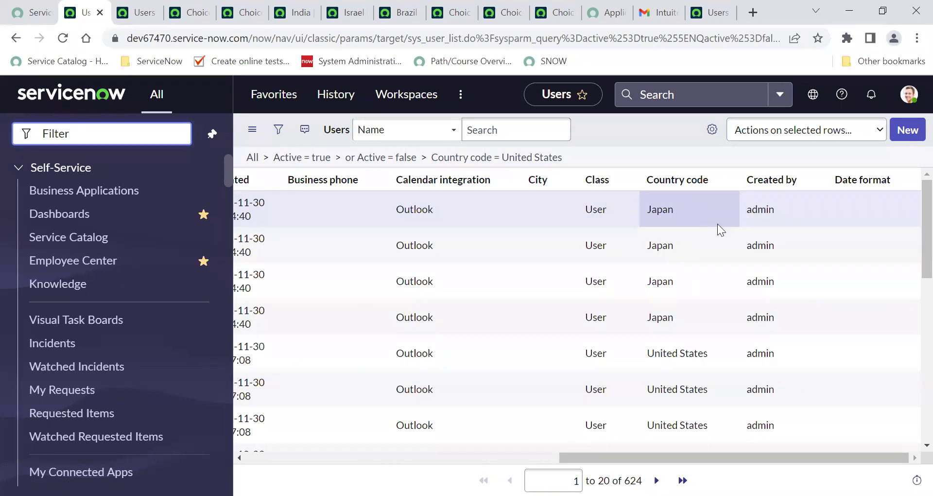
left_click(722, 237)
scroll(491, 255, "left", 12)
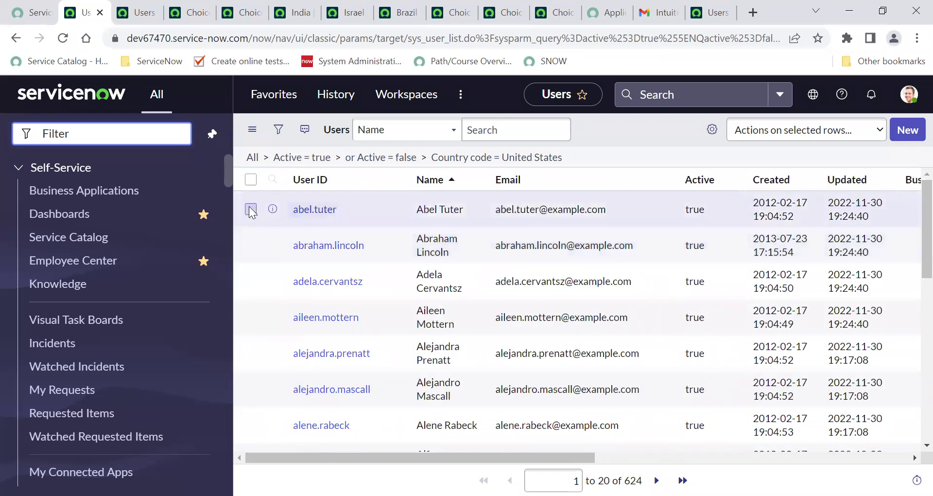
- Select the first six users in the list and open the Update Selected form for them
left_click(251, 209)
left_click(251, 245)
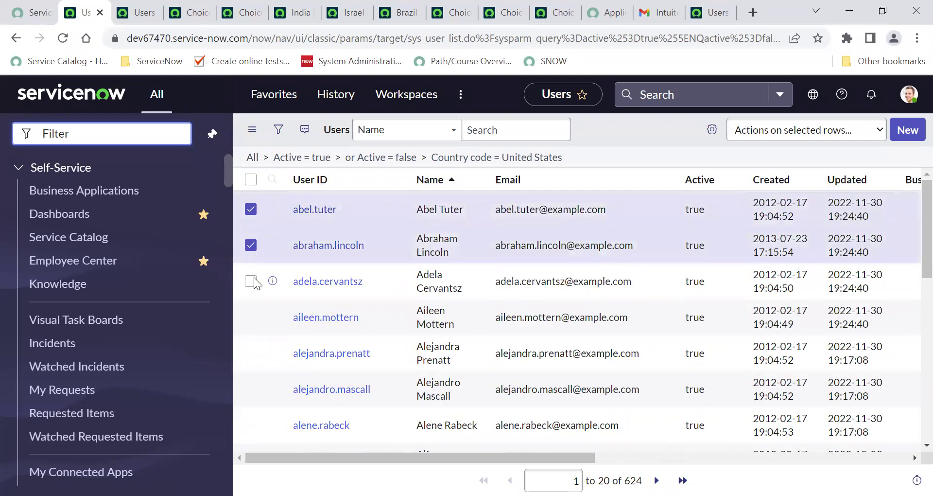
left_click(250, 281)
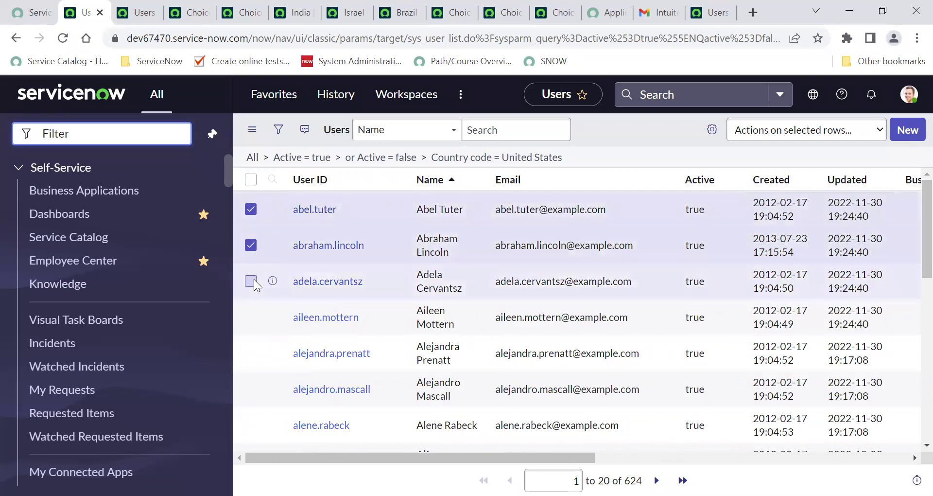
left_click(251, 319)
left_click(250, 354)
left_click(250, 388)
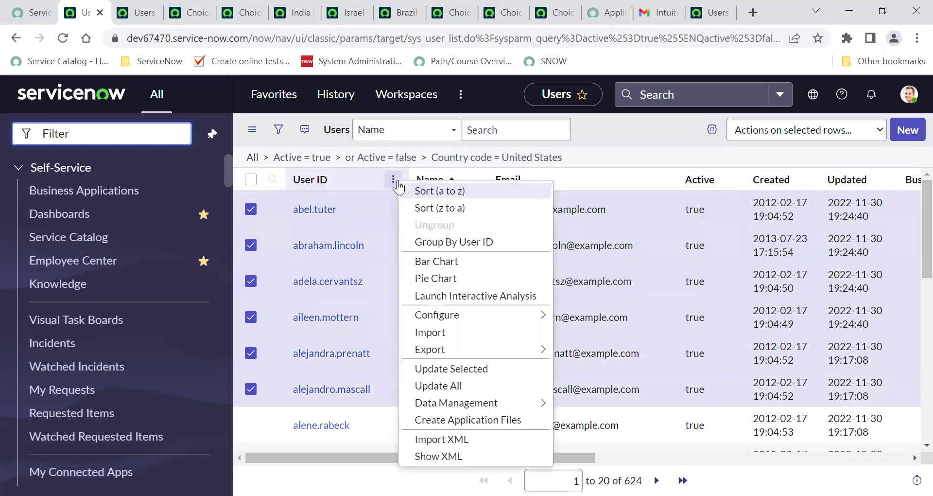
left_click(394, 180)
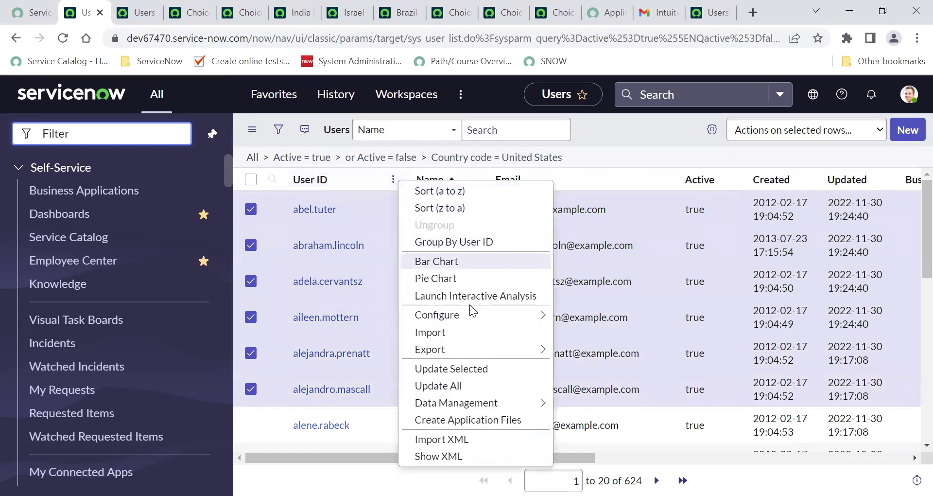
left_click(468, 373)
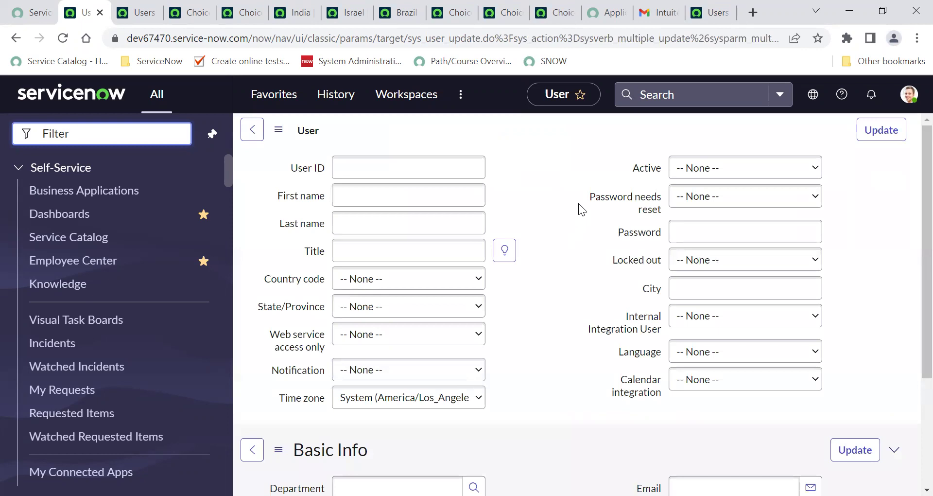
- Enter Tokyo as the City for the six selected users and look at the available State/Province options
left_click(691, 286)
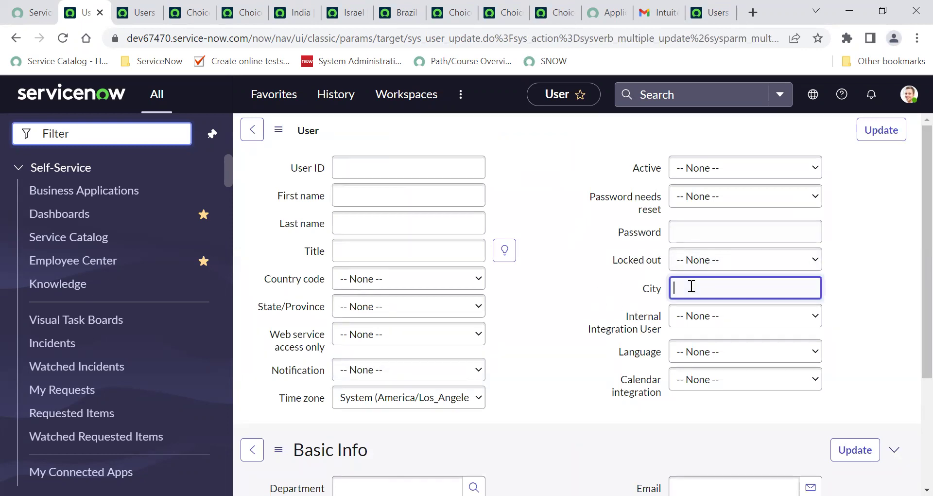
type("Bangalore")
double_click(705, 287)
type("Tokyo")
left_click(404, 308)
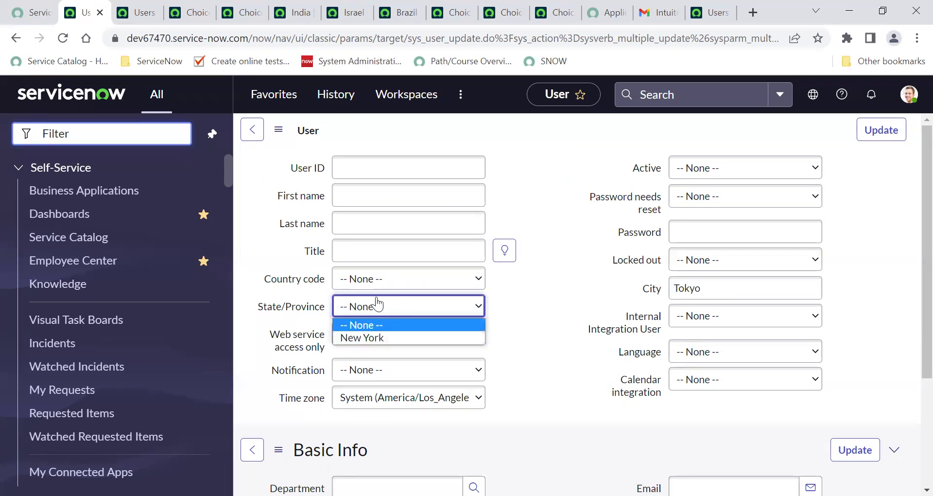
- Set Country code to India, State/Province to Bangalore and City to Bangalore for the six selected users
left_click(373, 283)
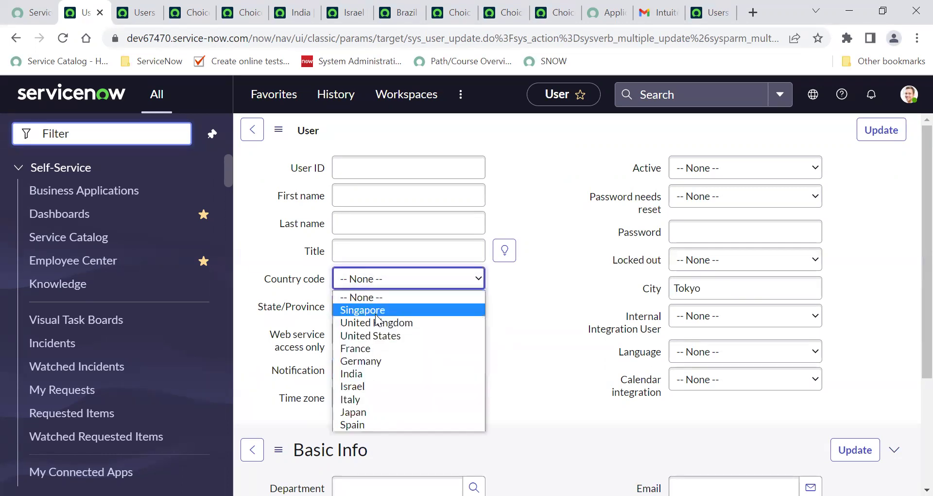
left_click(369, 375)
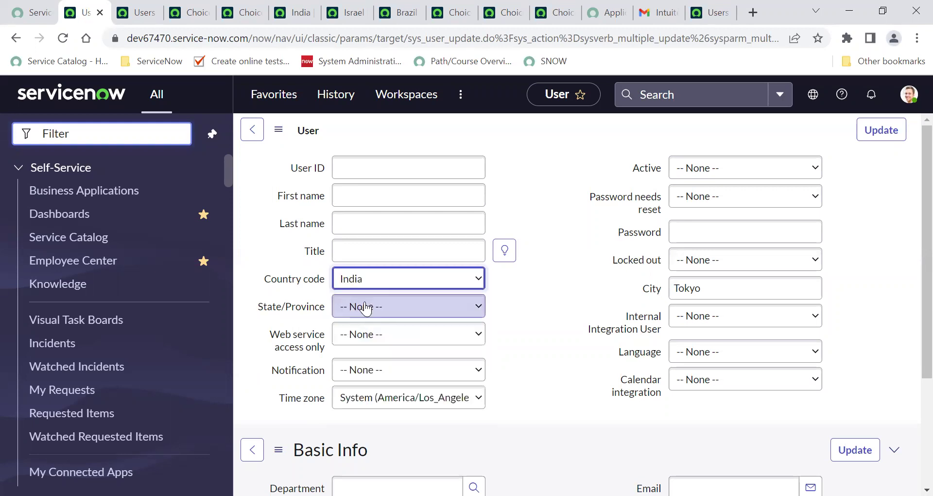
left_click(365, 307)
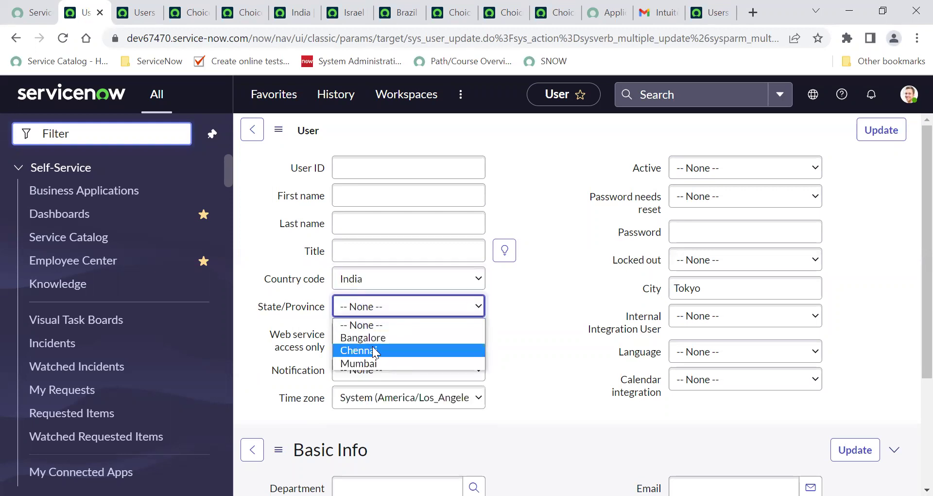
double_click(690, 286)
type("Bangalore")
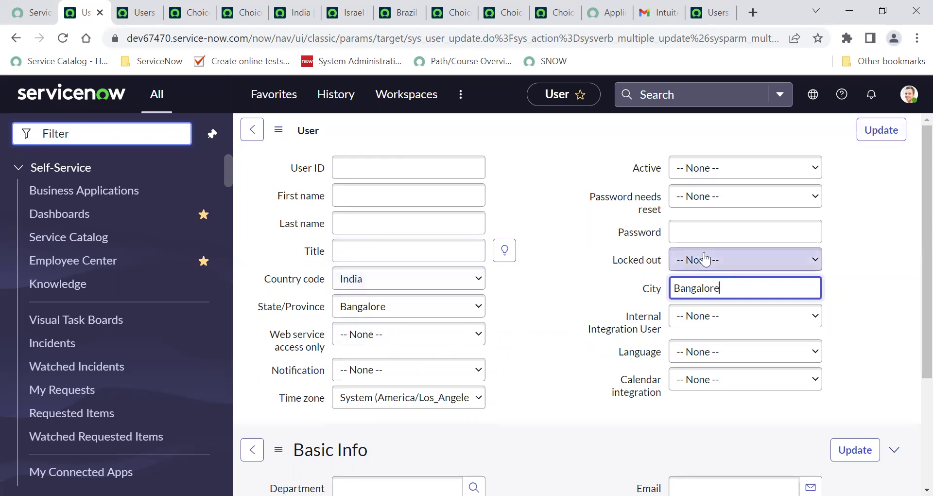
- Set Language to English and update the six selected user records
left_click(697, 171)
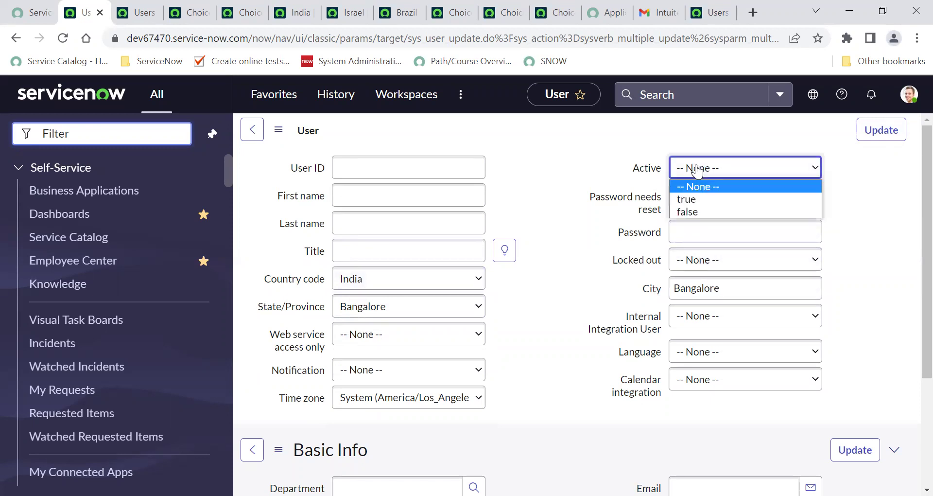
left_click(721, 354)
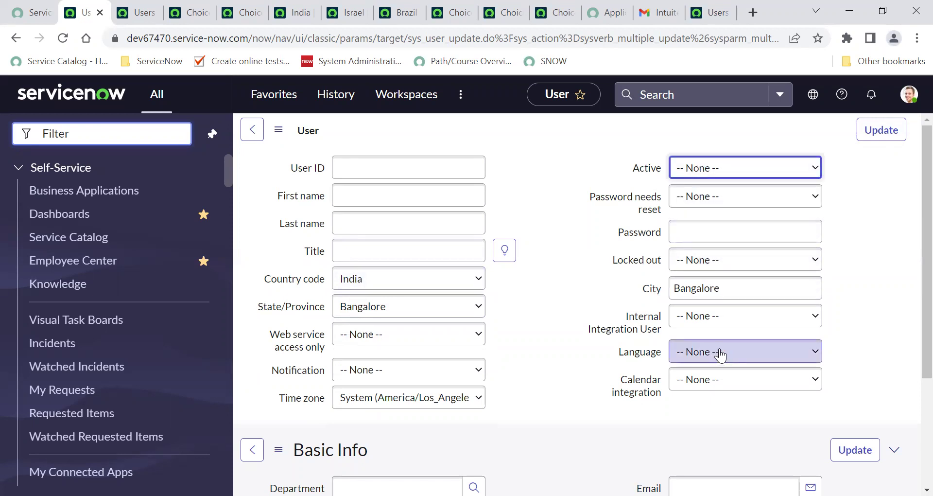
left_click(720, 355)
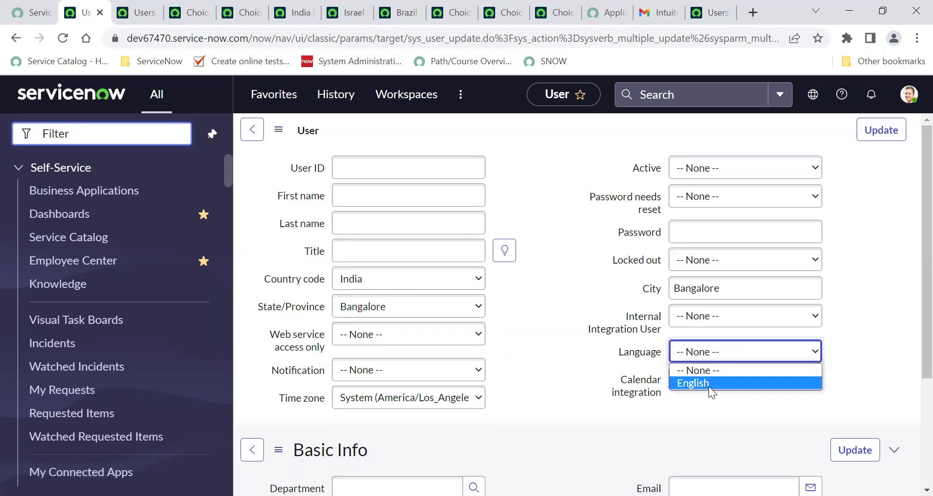
left_click(709, 383)
left_click(878, 140)
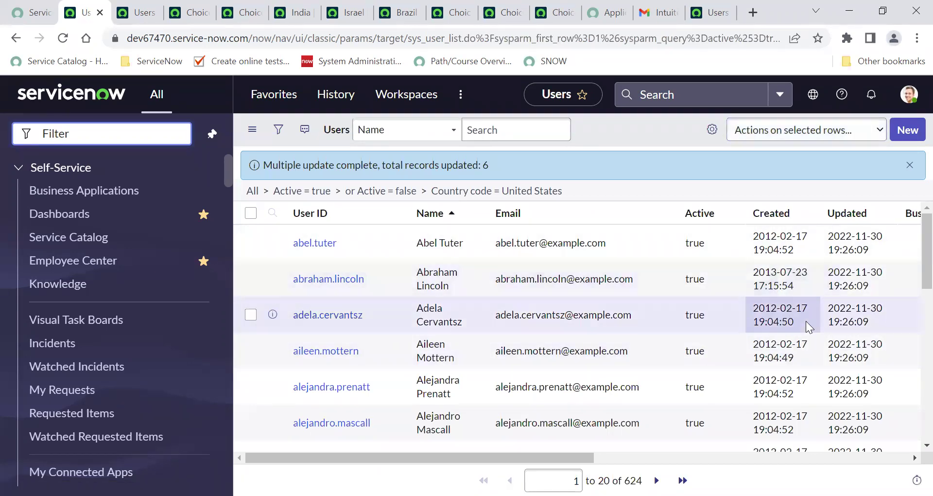
- Check the City and Country code columns of the updated users in the list
scroll(783, 333, "right", 2)
scroll(784, 332, "right", 10)
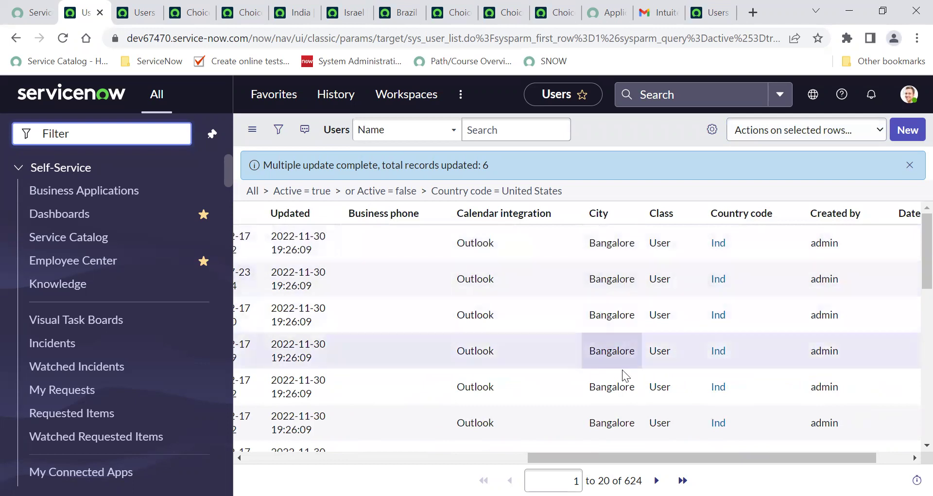
scroll(832, 332, "right", 1)
scroll(830, 330, "right", 1)
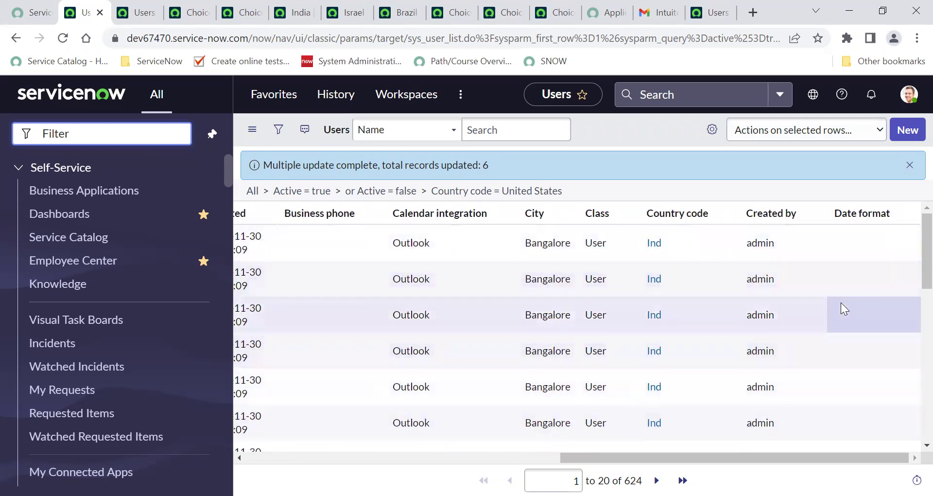
scroll(614, 318, "left", 4)
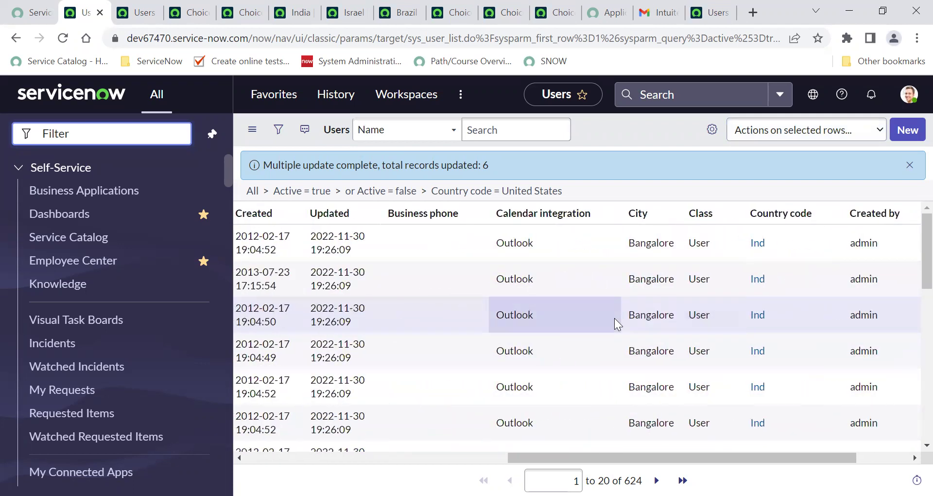
scroll(460, 315, "left", 10)
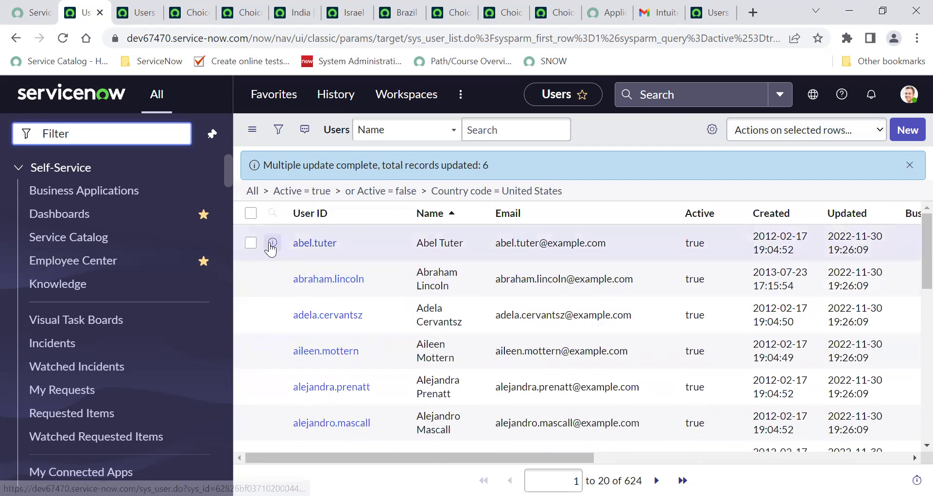
- Open the first user's record in a new browser tab, inspect its Country code choices, and return to the Users list
right_click(271, 246)
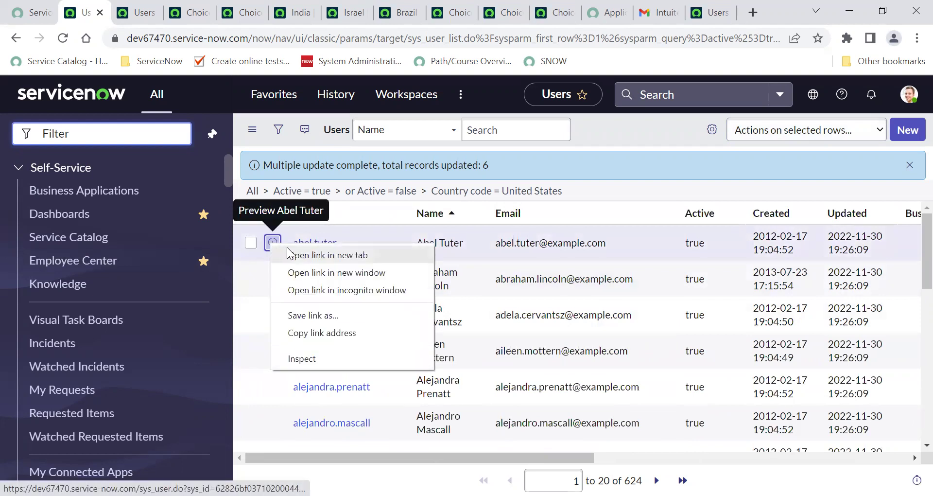
key("Return")
left_click(127, 13)
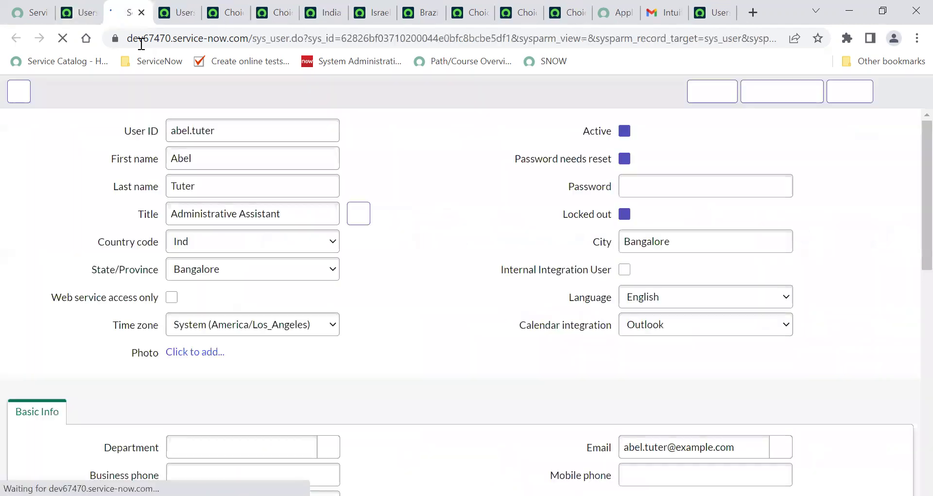
left_click(219, 245)
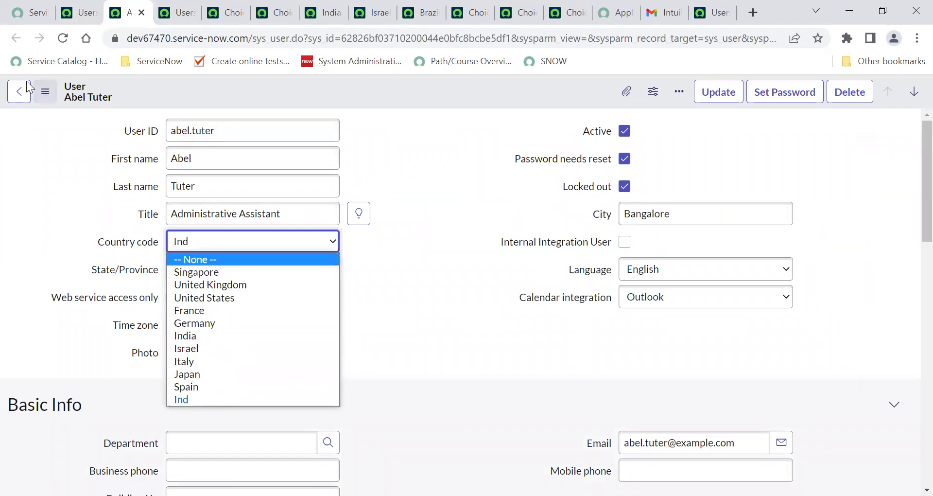
left_click(14, 91)
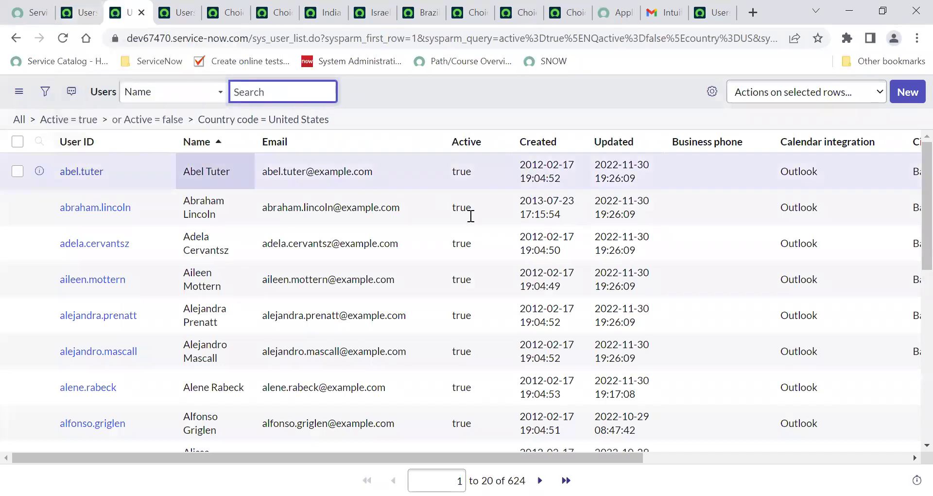
- Select the first six users again in the new tab's list and open the Update Selected form for them
scroll(283, 246, "left", 3)
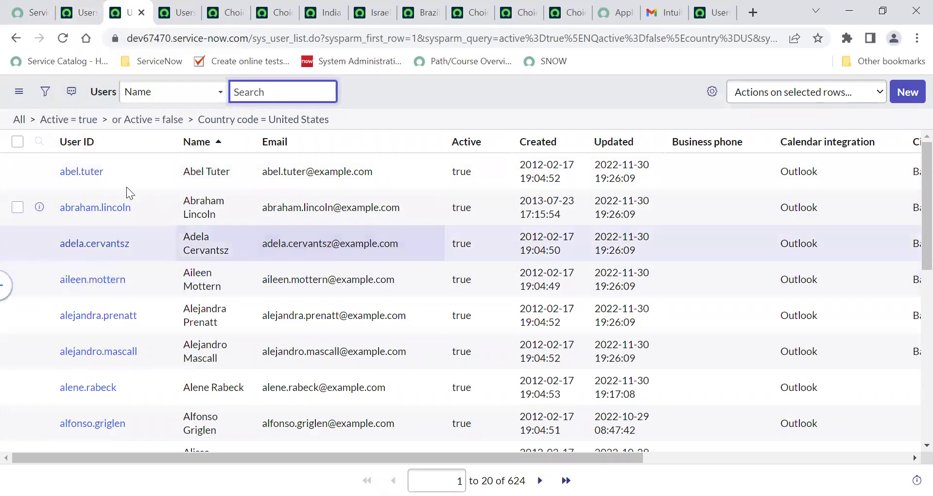
left_click(18, 172)
left_click(15, 208)
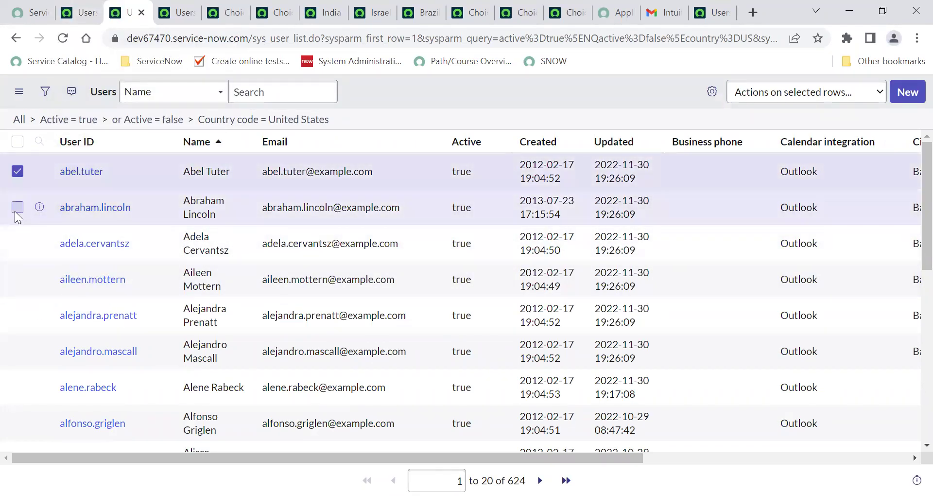
left_click(18, 244)
left_click(17, 281)
left_click(17, 316)
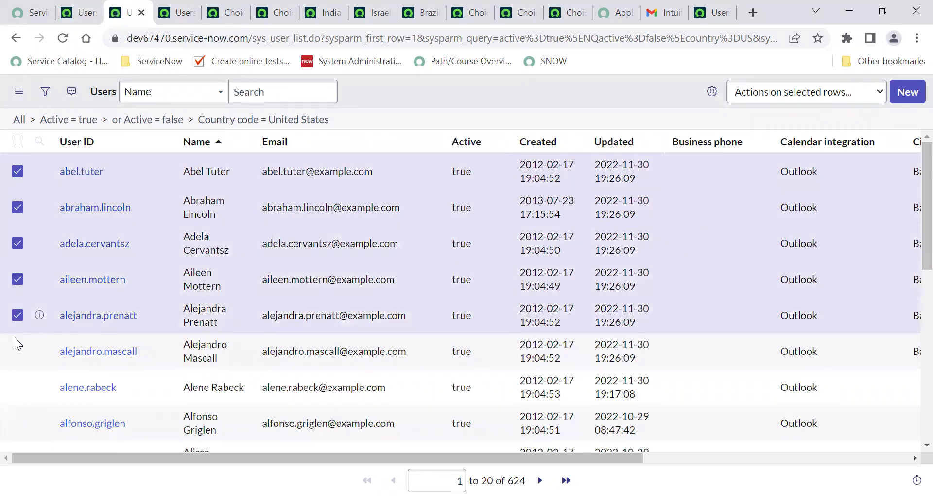
left_click(18, 350)
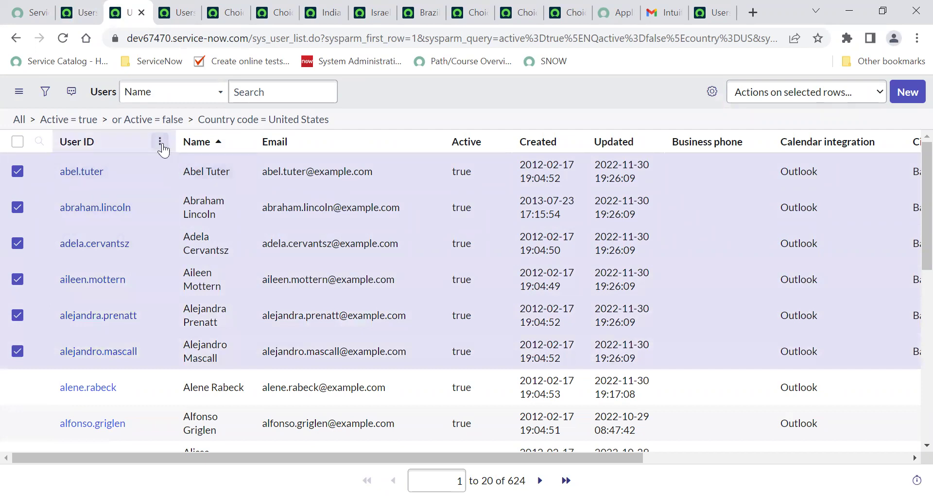
left_click(160, 141)
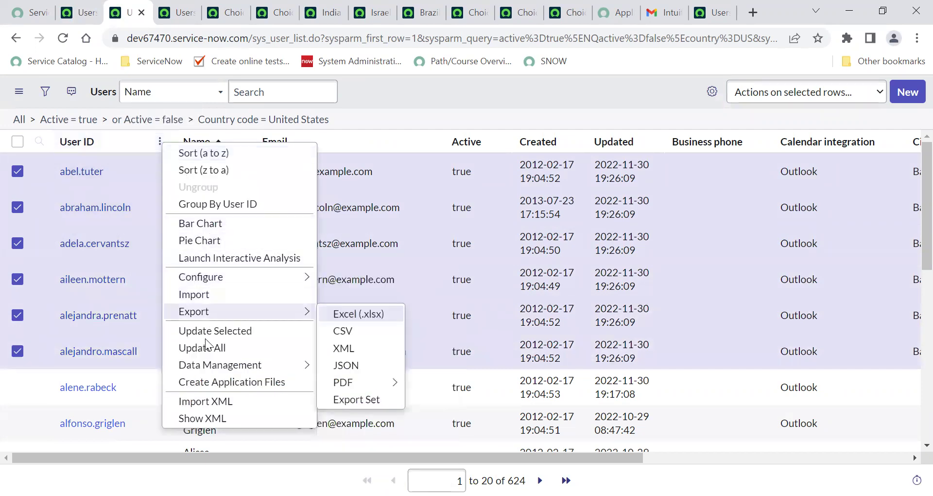
left_click(229, 331)
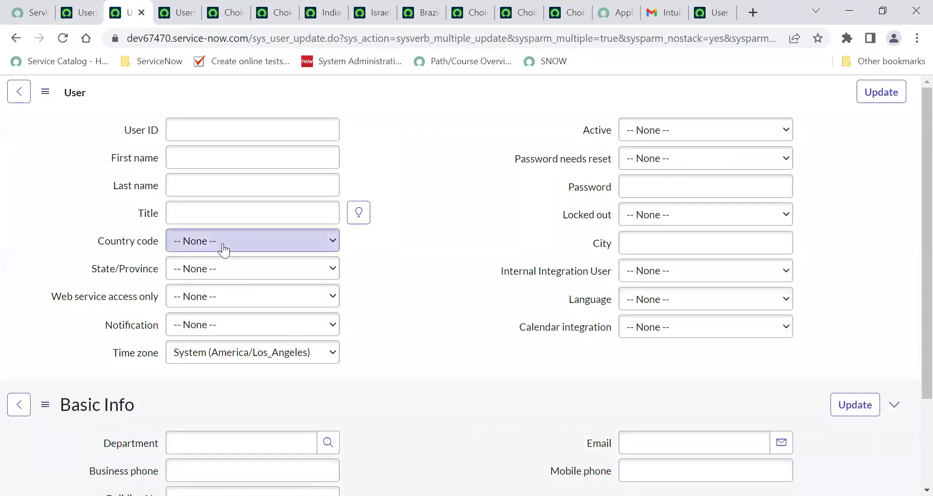
- Update the six selected users with Country code India and State/Province Bangalore, and check the Country code column in the list
left_click(223, 249)
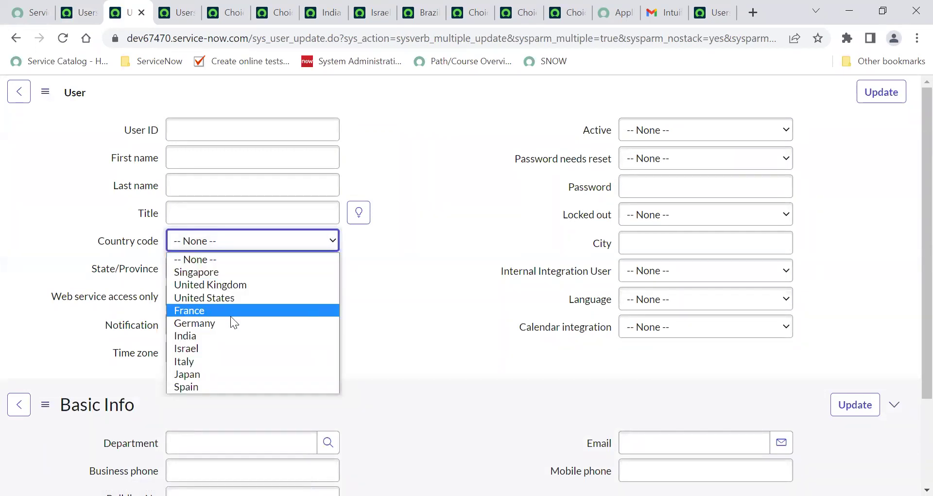
left_click(224, 335)
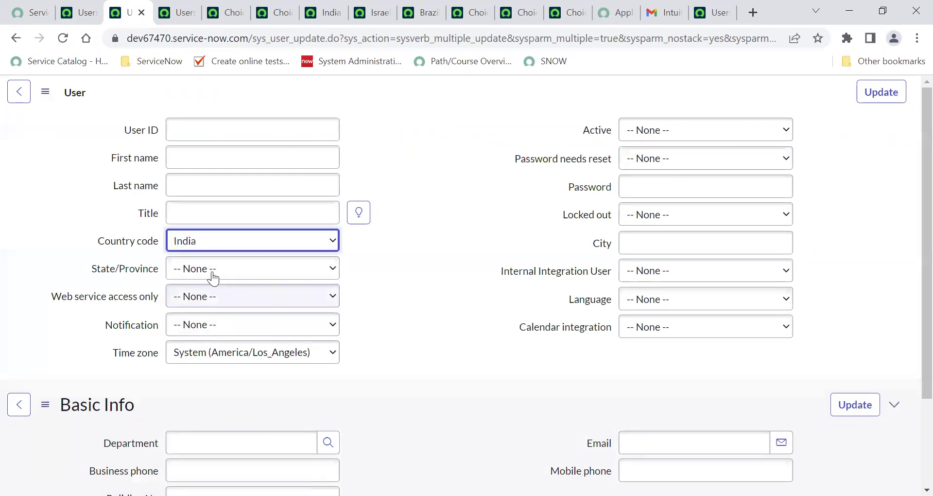
left_click(212, 281)
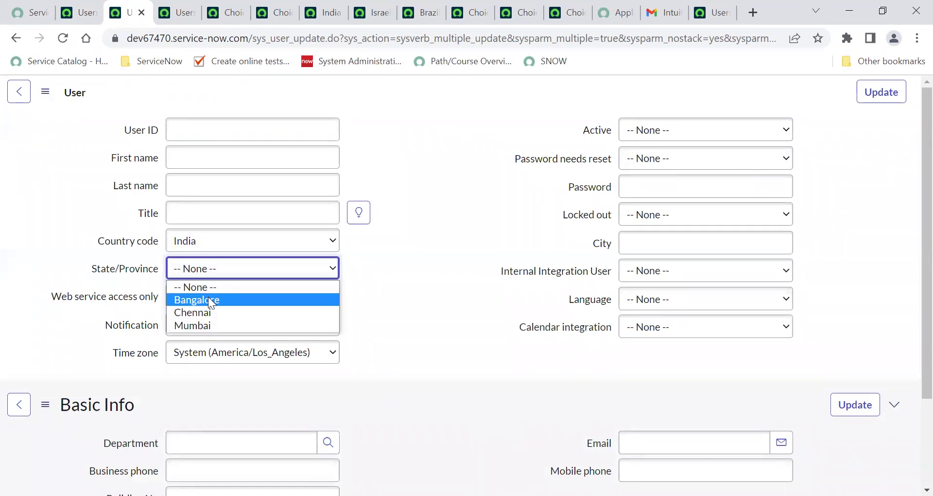
left_click(209, 299)
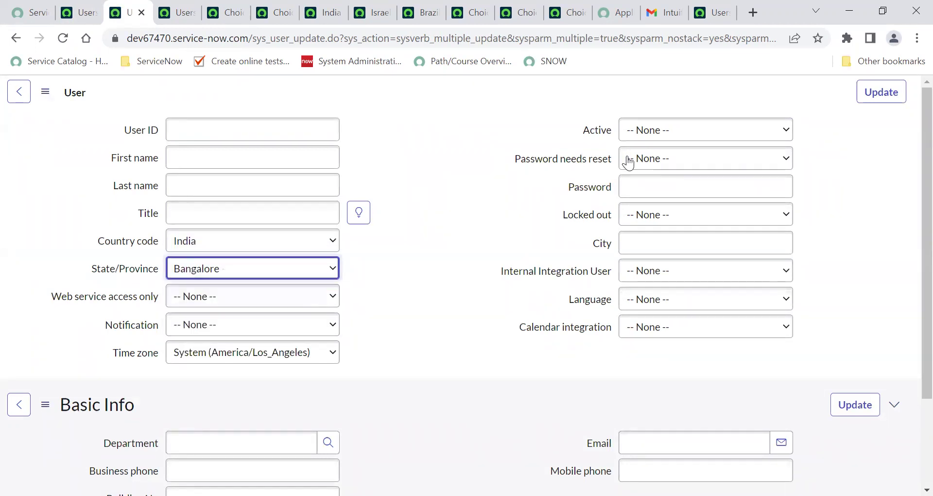
left_click(879, 95)
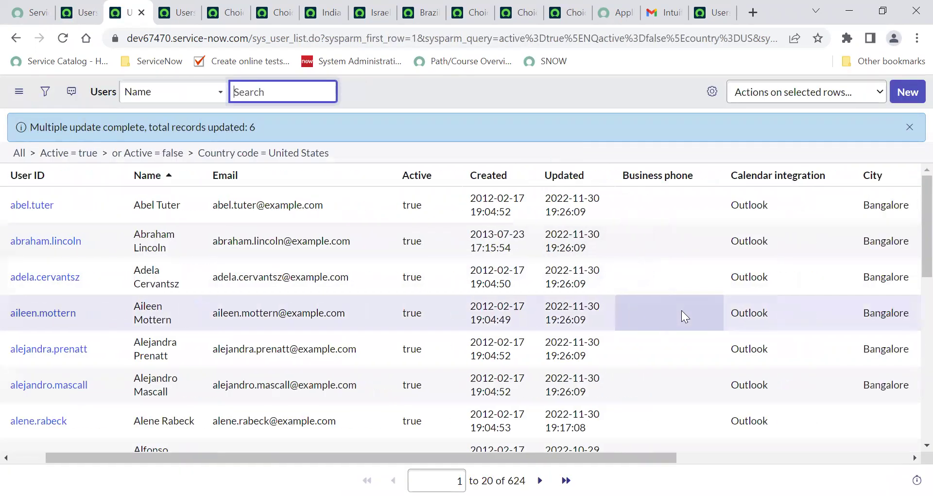
scroll(681, 312, "right", 5)
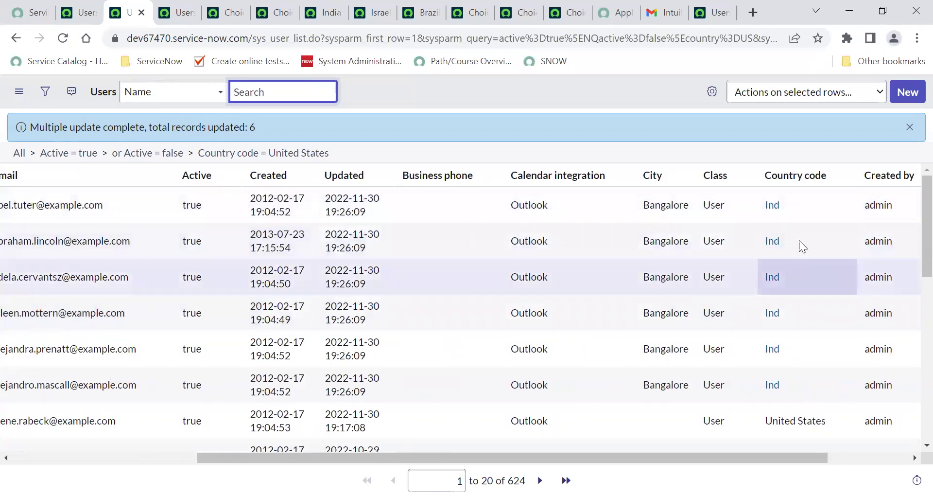
scroll(601, 236, "left", 2)
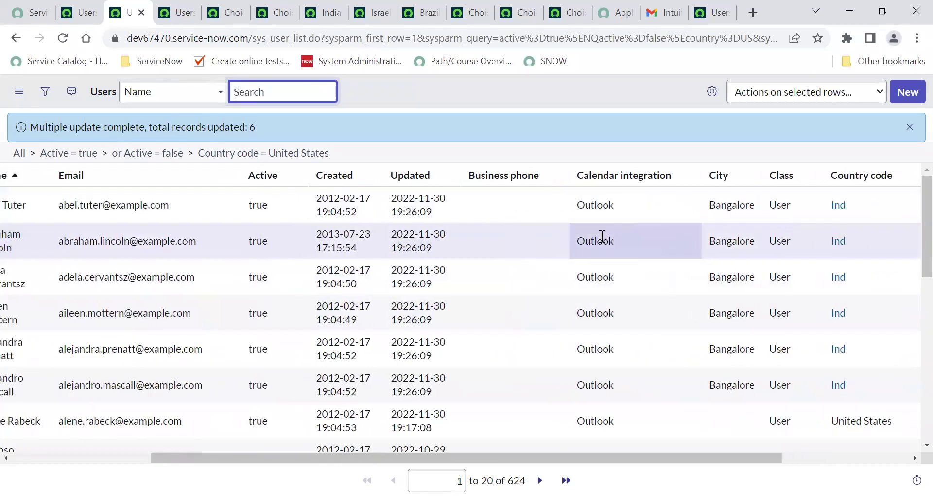
scroll(601, 235, "left", 5)
- Select the first four users in the Users list and open the Update Selected form for them
left_click(17, 206)
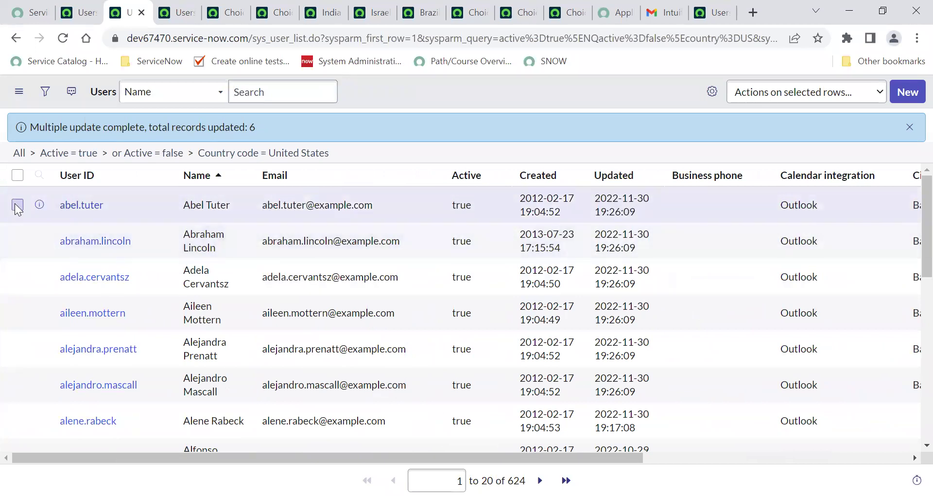
left_click(18, 206)
left_click(17, 241)
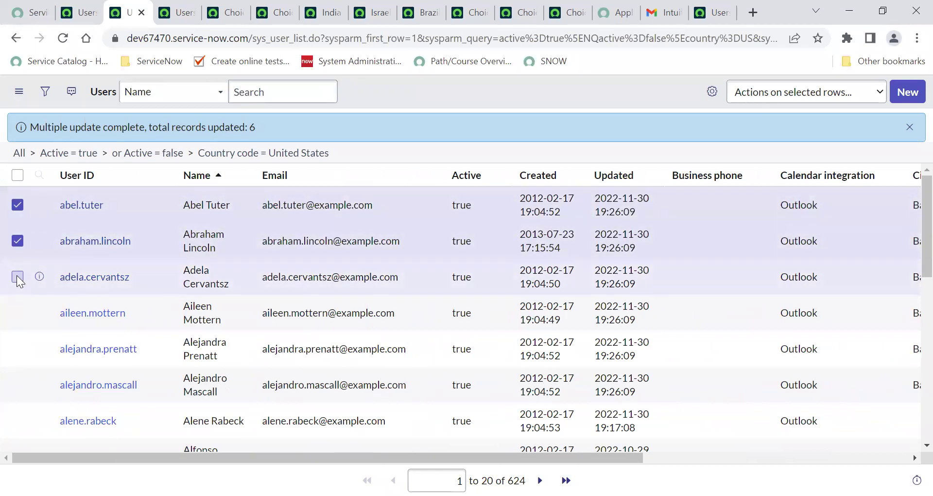
left_click(17, 276)
left_click(17, 312)
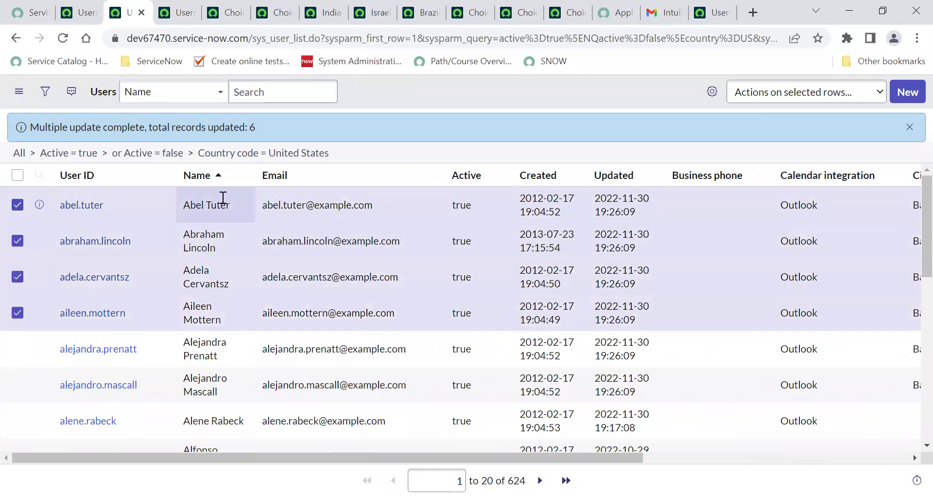
left_click(239, 175)
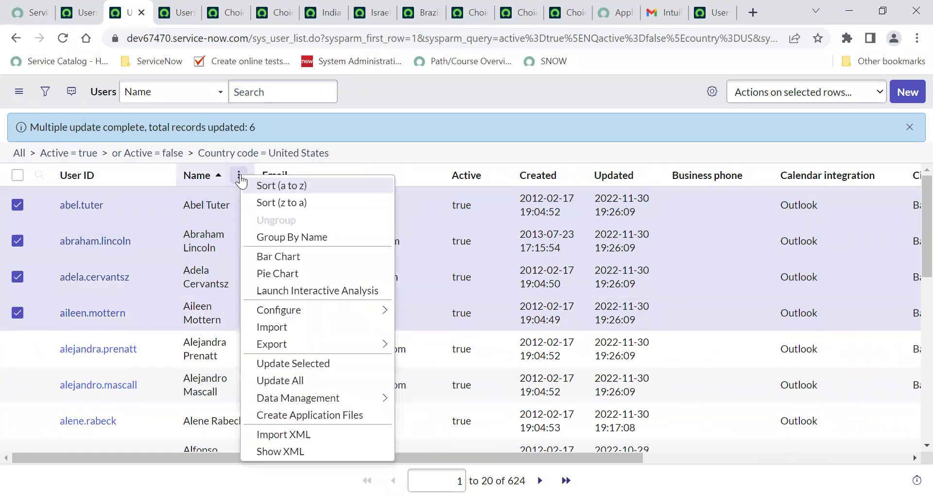
left_click(322, 363)
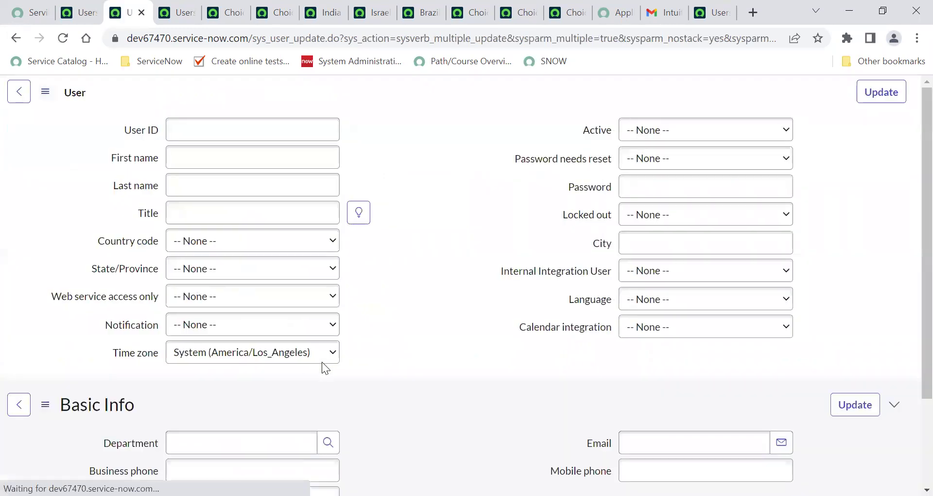
- Update the four selected users with Country code India and check the Country code column in the list
left_click(244, 245)
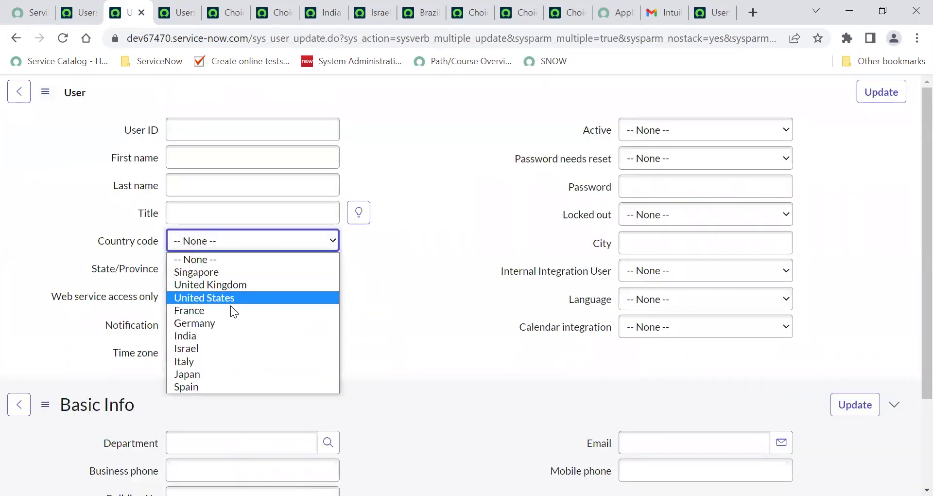
left_click(230, 336)
left_click(883, 95)
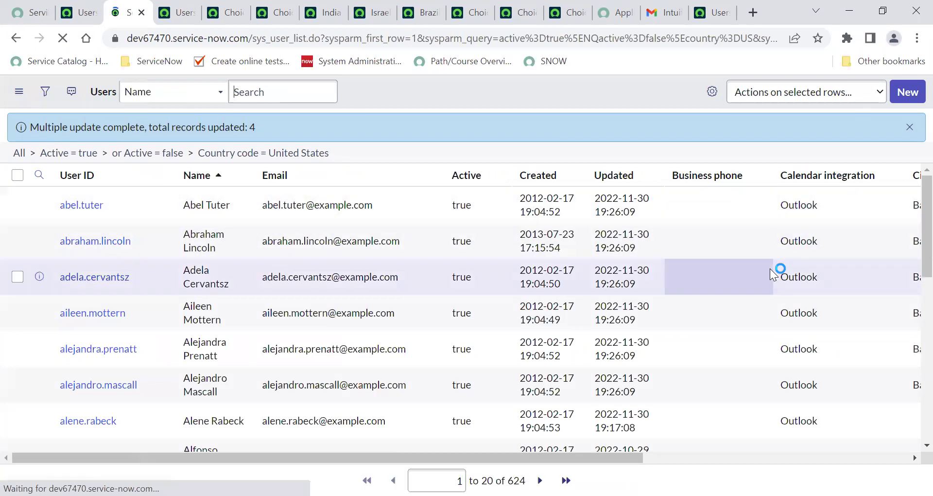
scroll(770, 268, "right", 5)
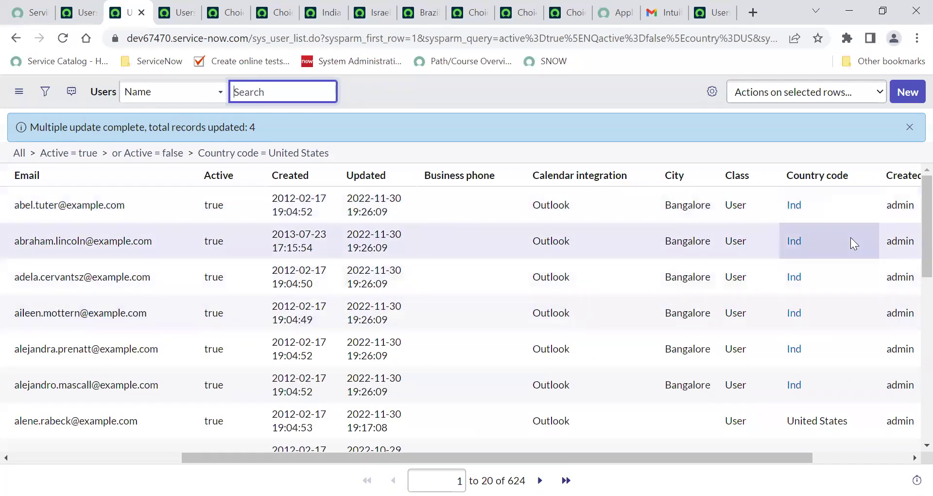
- Remove all filter conditions from the Users list and review the Country code column
left_click(20, 155)
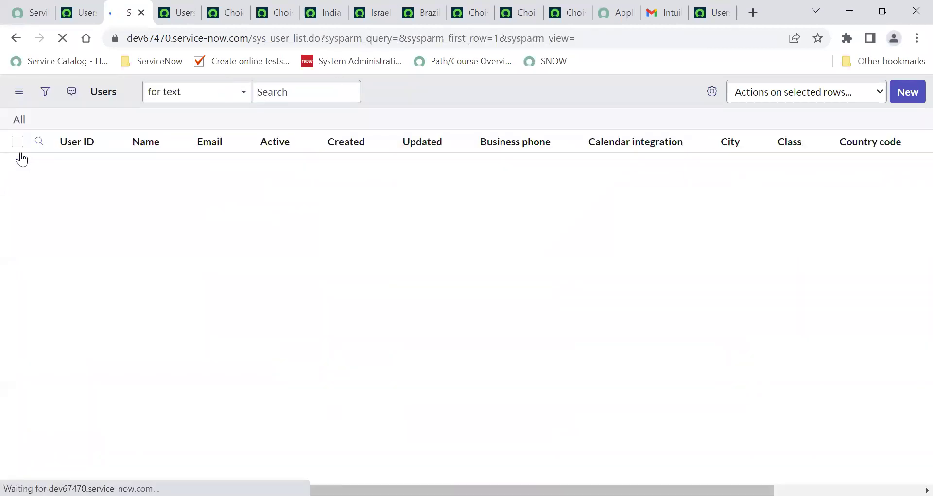
scroll(462, 237, "right", 5)
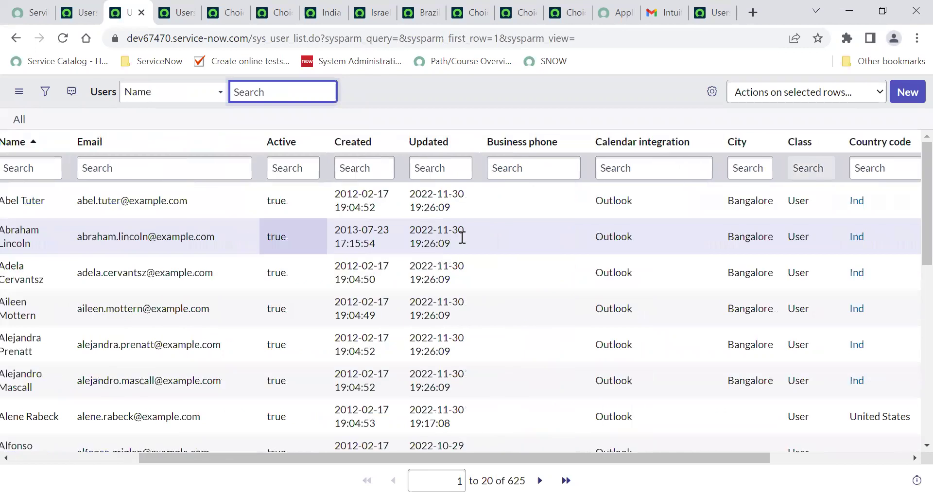
scroll(460, 237, "right", 2)
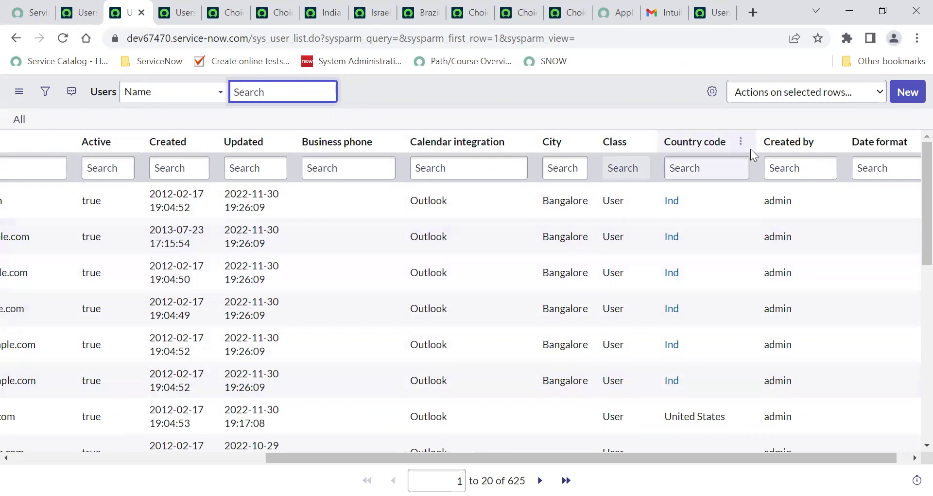
- Add both the State / Province and State/Province columns to the Users list
left_click(715, 100)
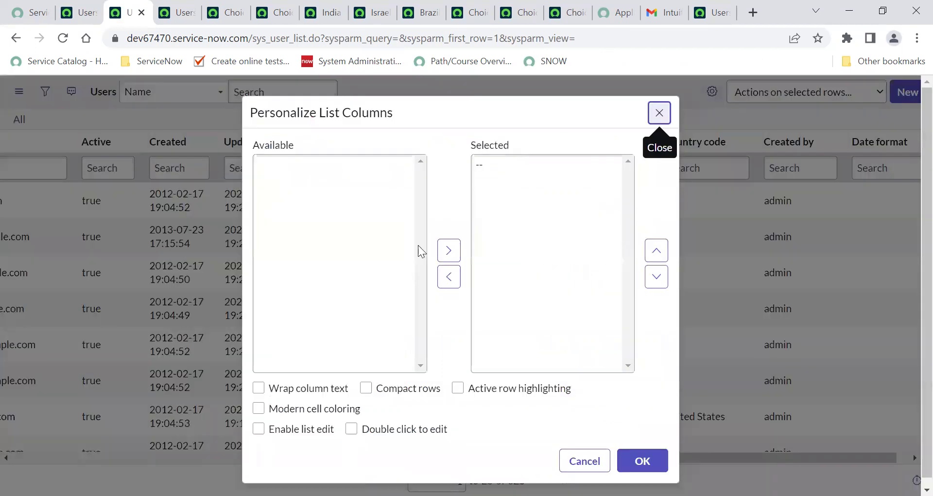
scroll(347, 318, "down", 3)
scroll(347, 319, "down", 4)
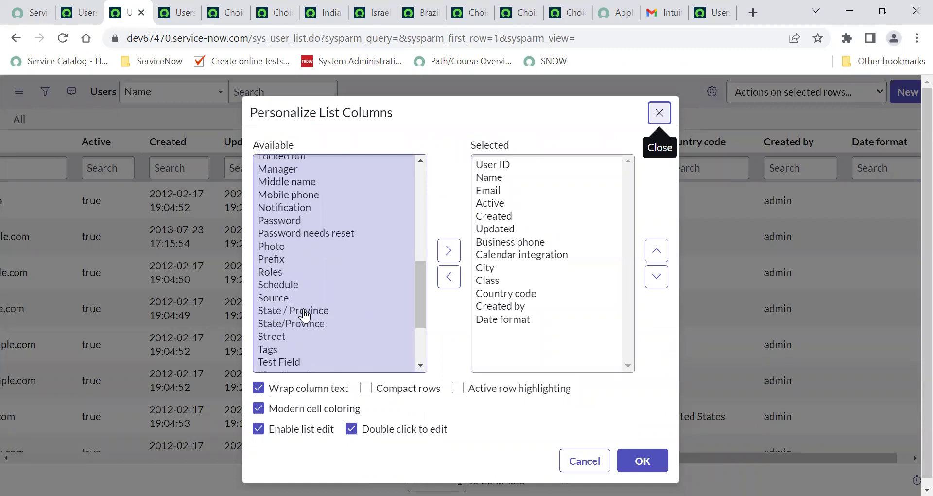
left_click(305, 311)
key("shift+Down")
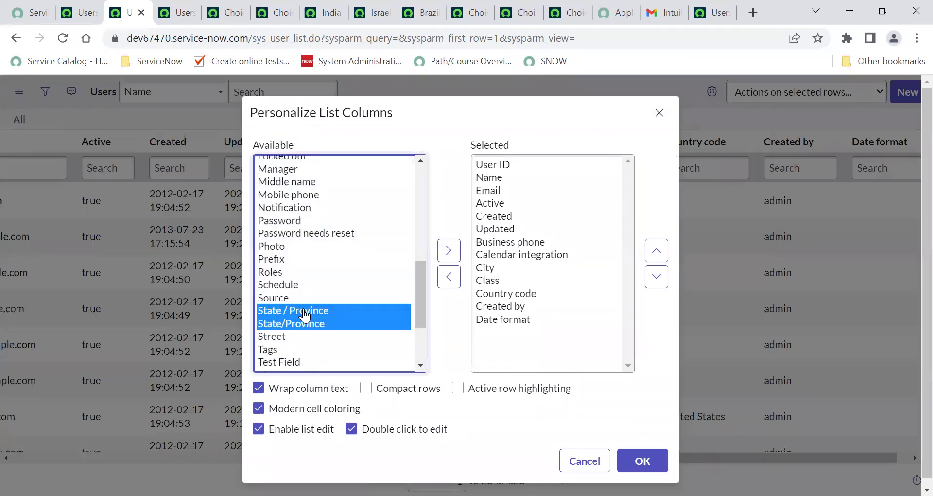
left_click(447, 249)
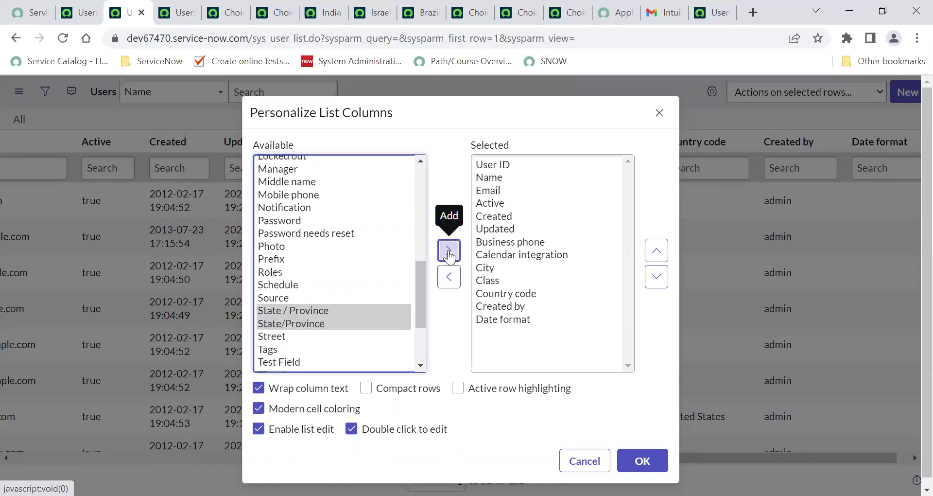
left_click(383, 229)
key("ctrl+a")
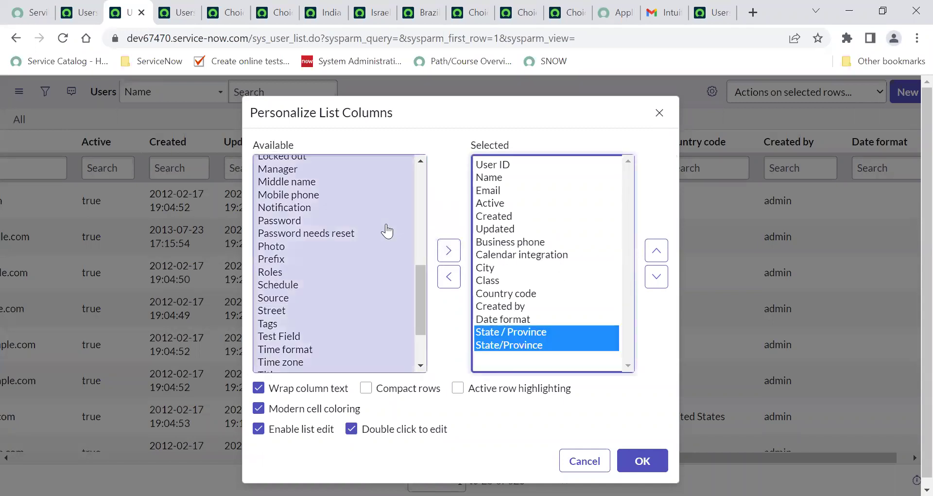
scroll(387, 230, "up", 5)
scroll(386, 231, "up", 2)
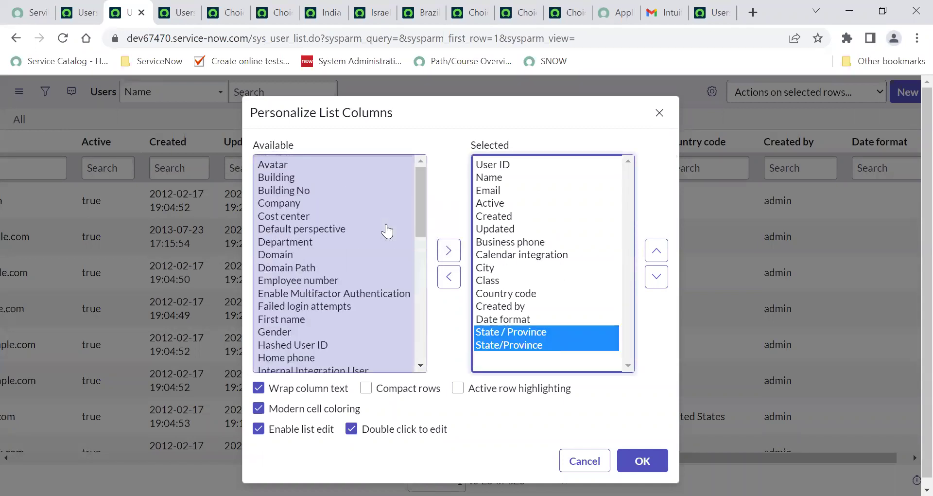
left_click(615, 394)
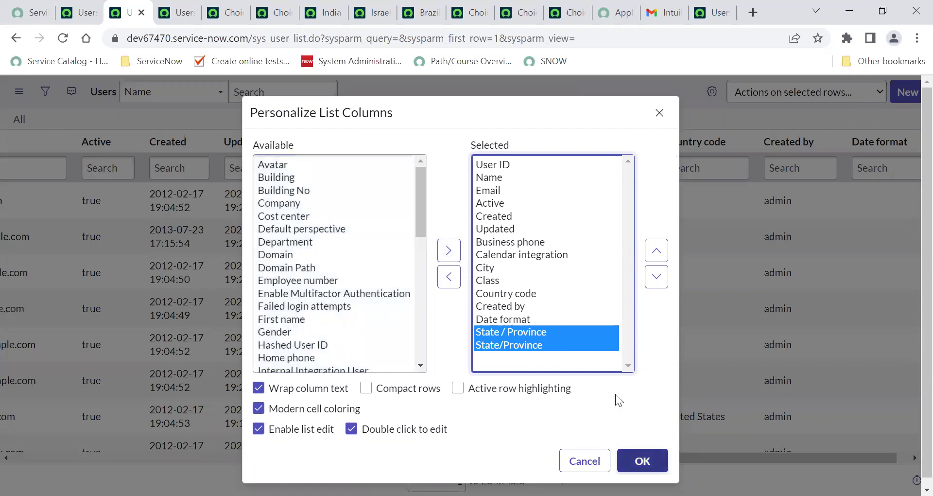
key("Return")
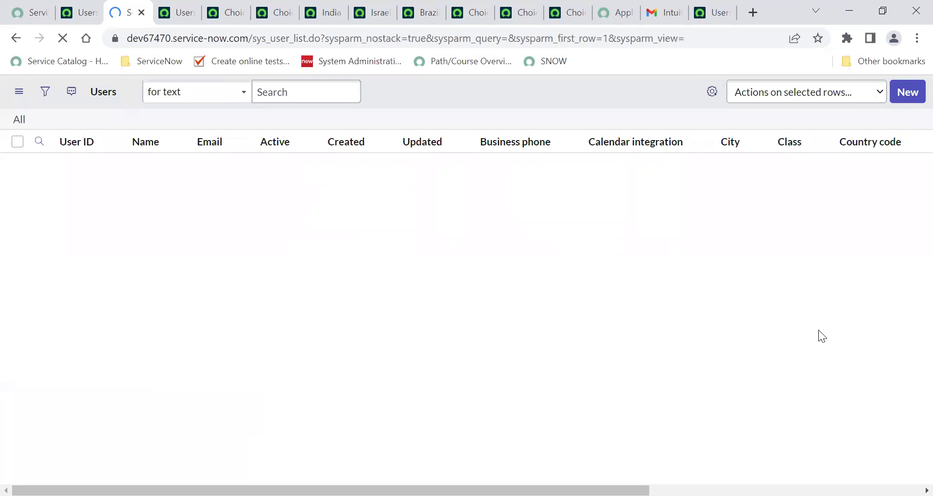
- Compare the two newly added state columns with City and Country code for the updated users
scroll(818, 330, "right", 3)
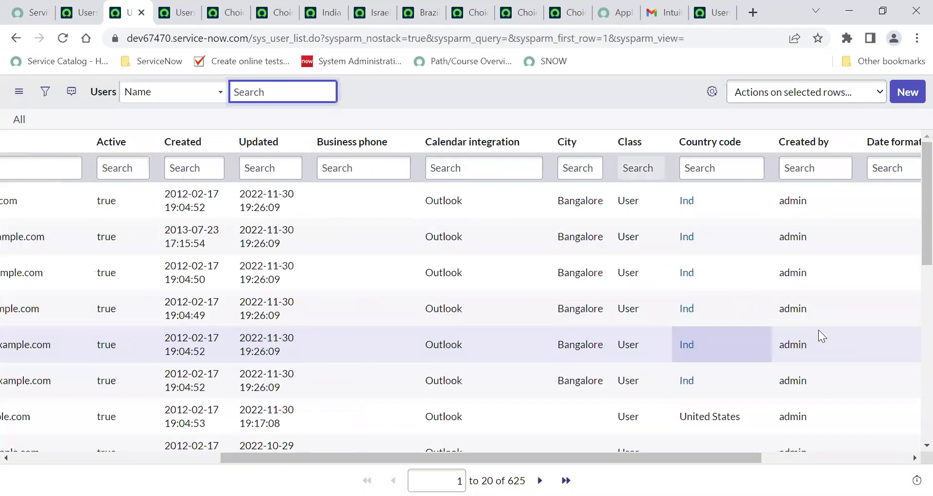
scroll(818, 336, "right", 5)
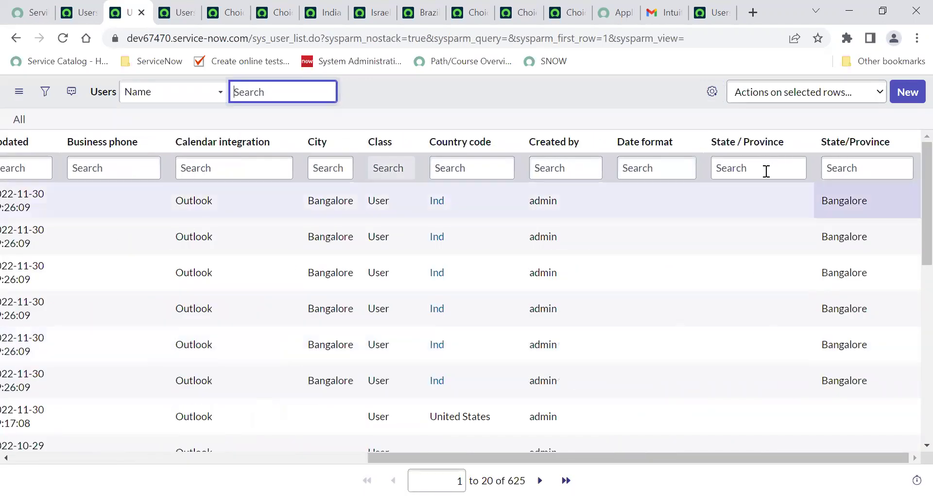
left_click(767, 171)
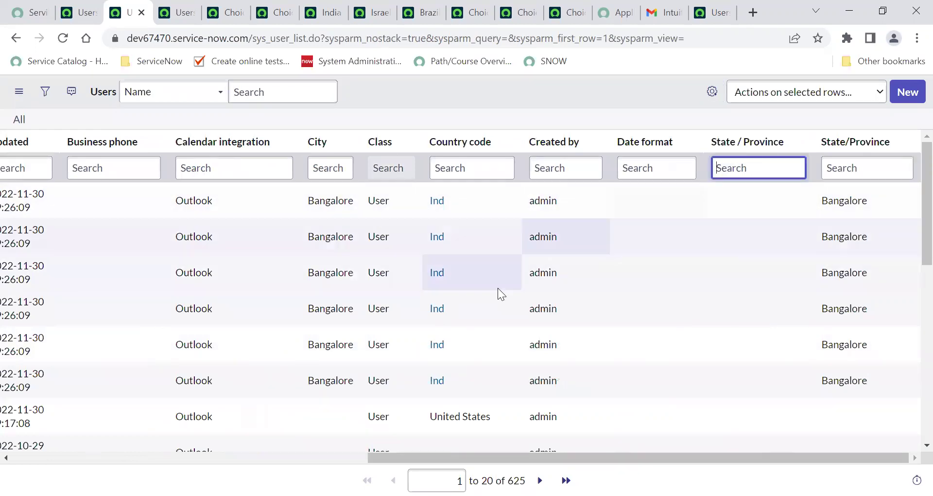
scroll(498, 288, "left", 2)
scroll(497, 287, "left", 5)
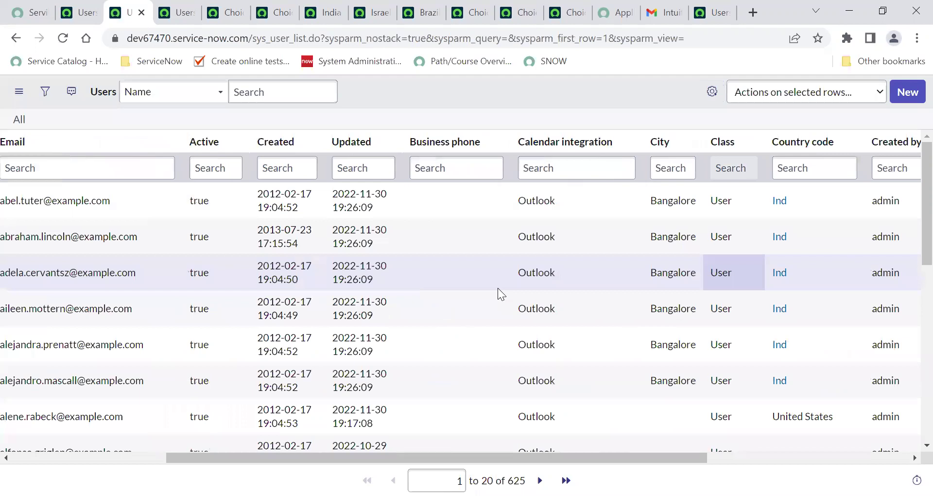
scroll(498, 288, "left", 5)
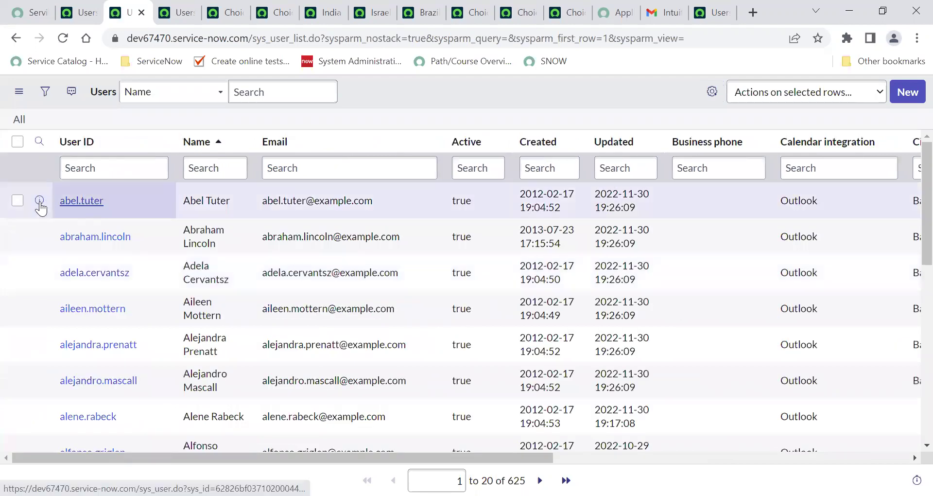
- Open the first user's record in a new browser tab and view the configuration options of the Country code field
right_click(47, 203)
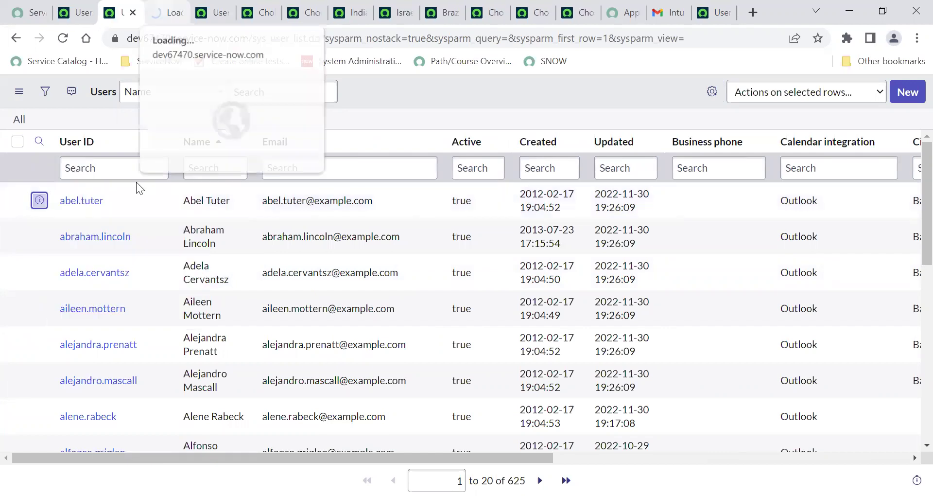
key("ctrl+Tab")
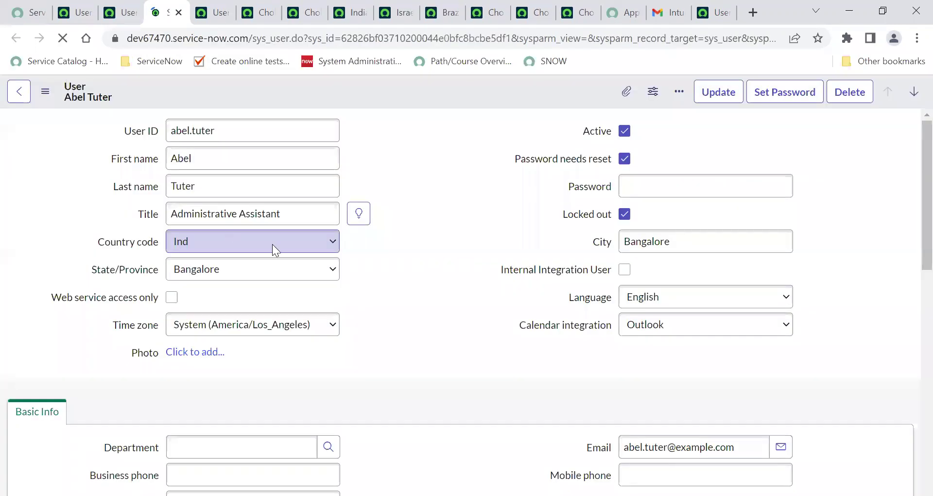
right_click(135, 245)
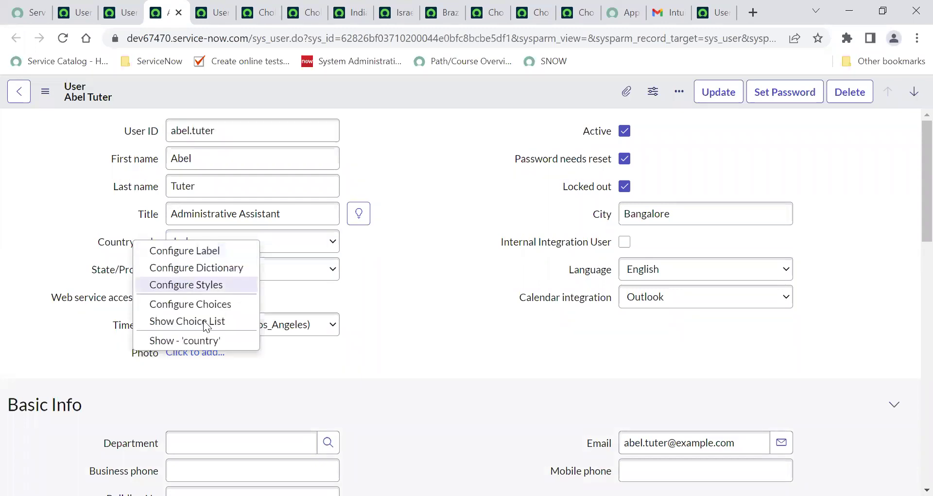
left_click(141, 274)
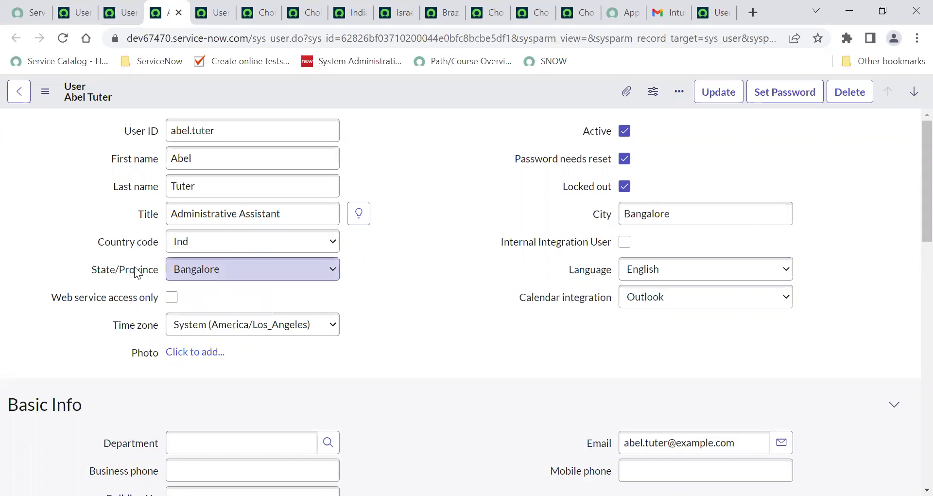
- Open the dictionary entry of the State/Province field and examine its dependent field settings
right_click(137, 272)
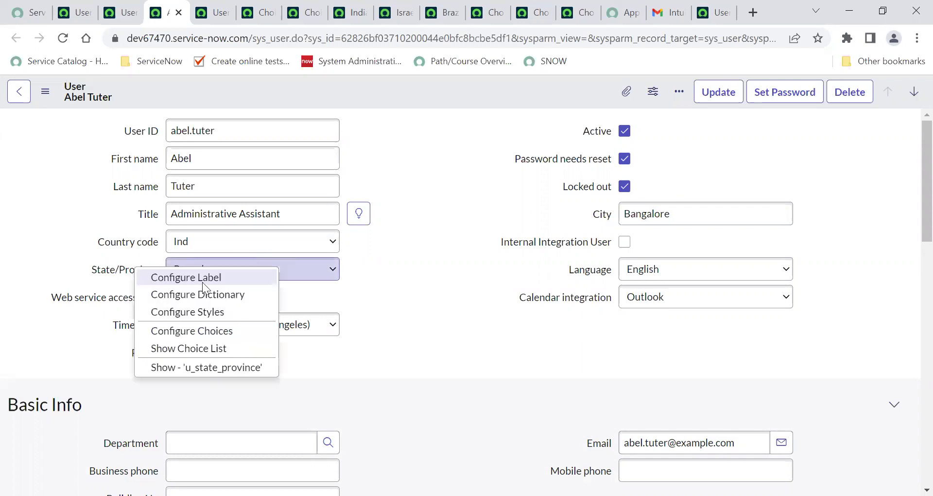
left_click(237, 295)
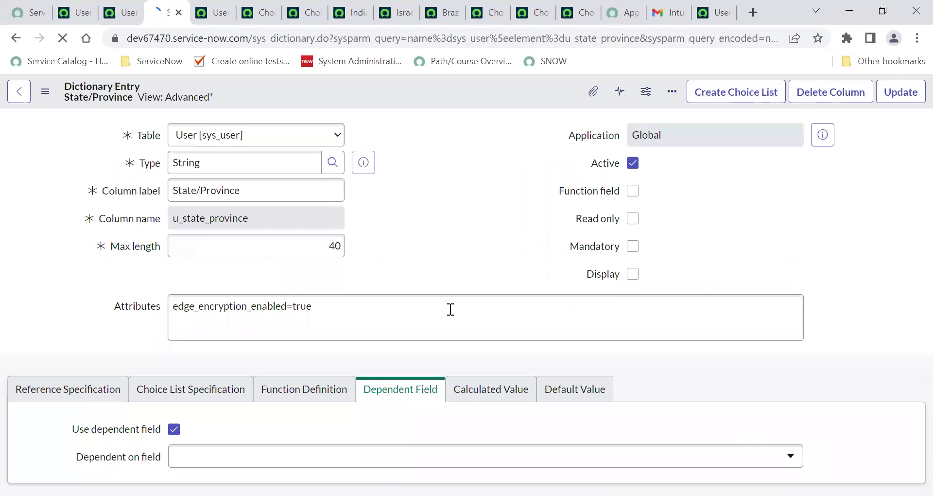
left_click(445, 315)
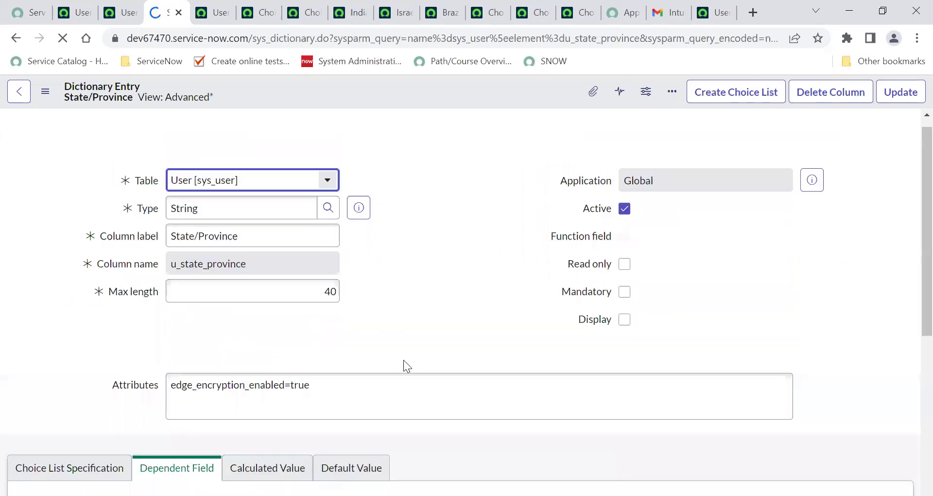
scroll(362, 376, "down", 4)
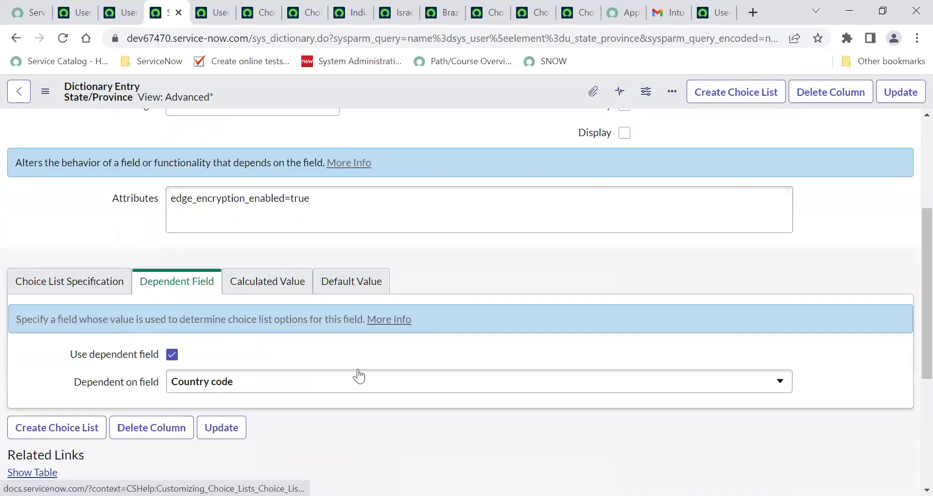
left_click(359, 377)
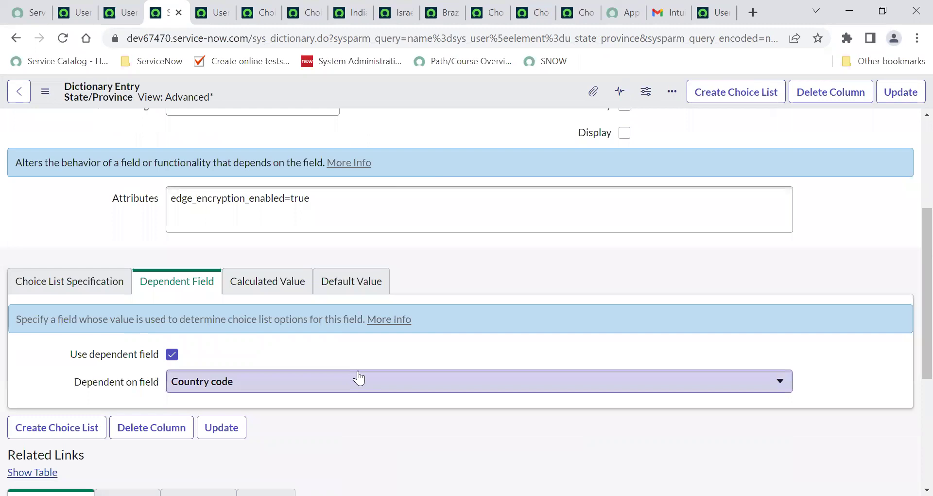
- Return from the dictionary entry to the user record and review the available Country code choices
left_click(22, 96)
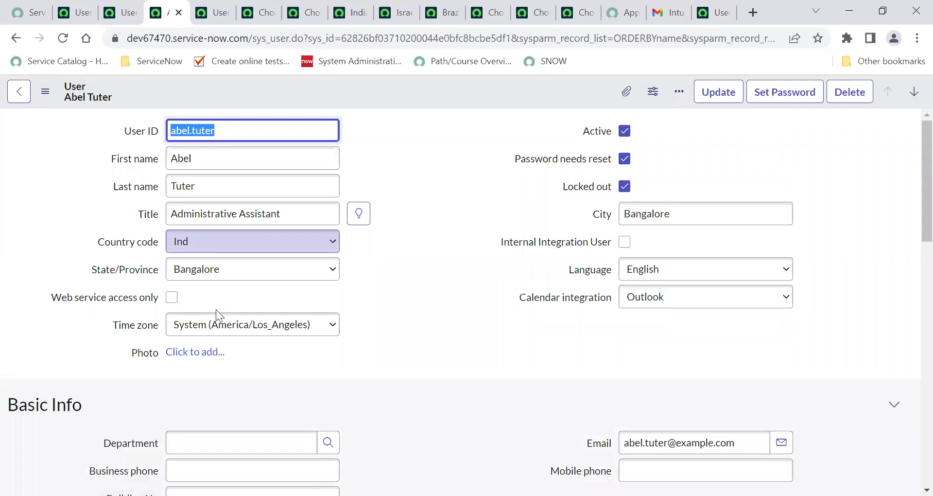
left_click(234, 241)
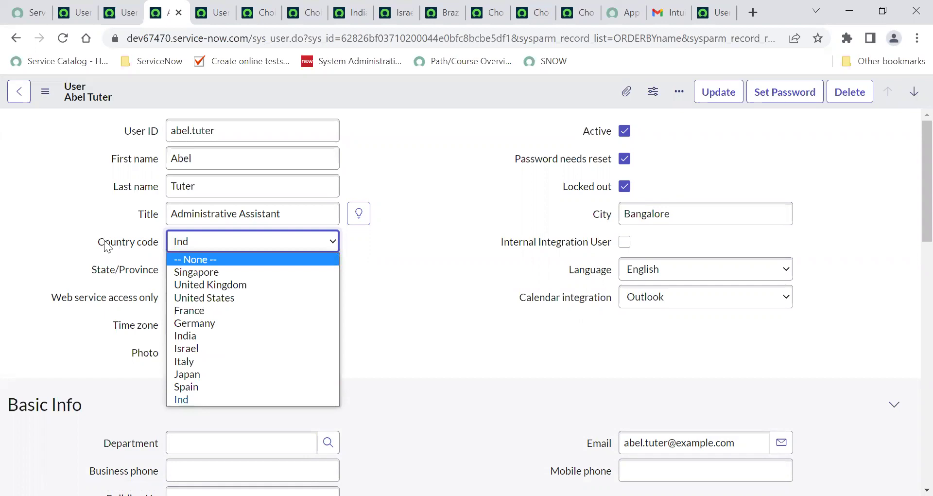
left_click(131, 266)
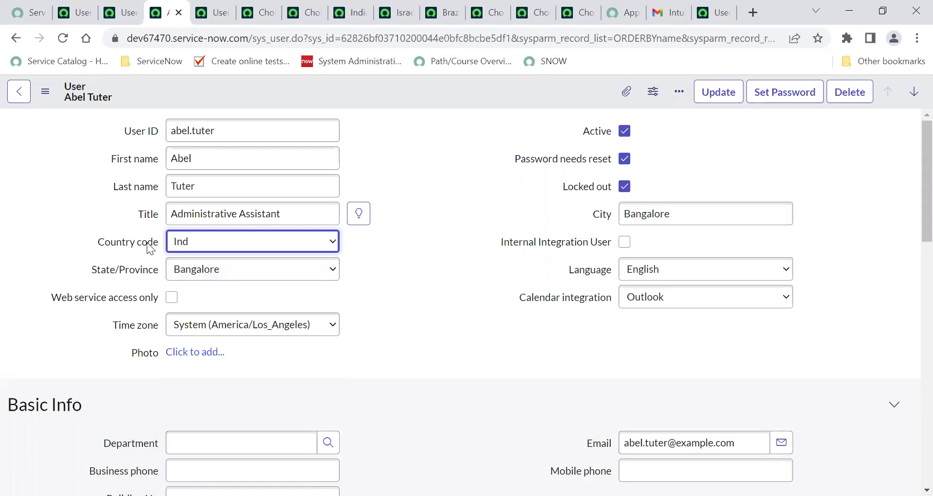
left_click(119, 13)
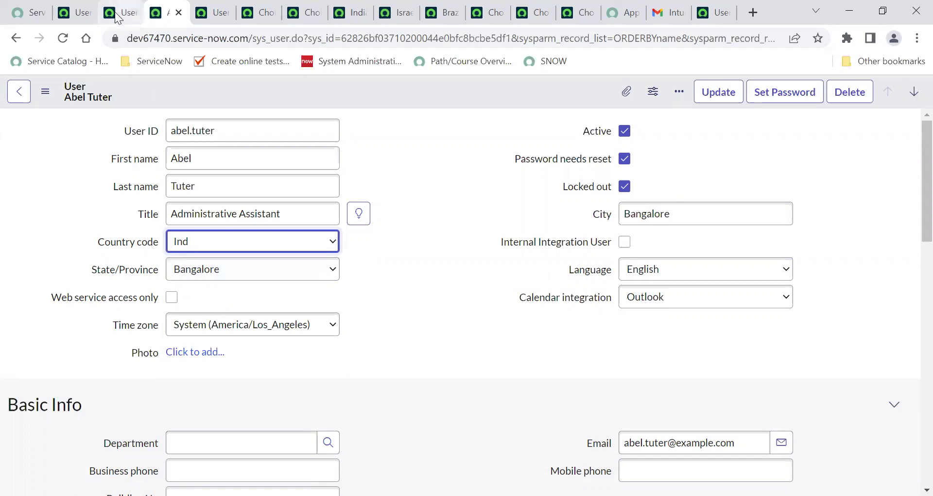
left_click(160, 15)
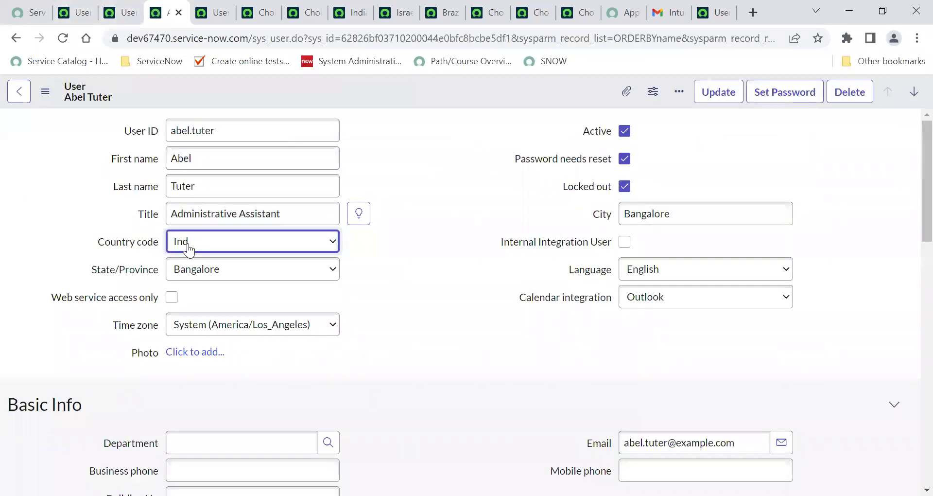
- Set the user's Country code to India and save the record
left_click(221, 242)
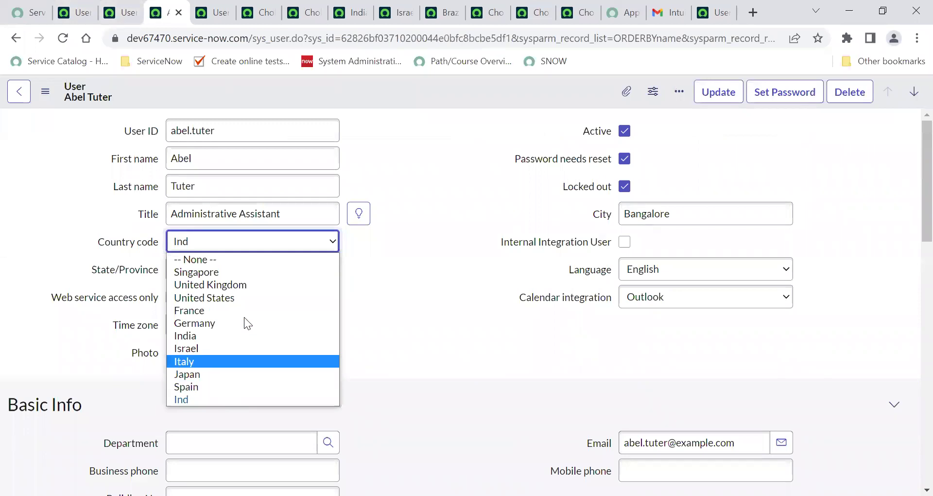
left_click(215, 335)
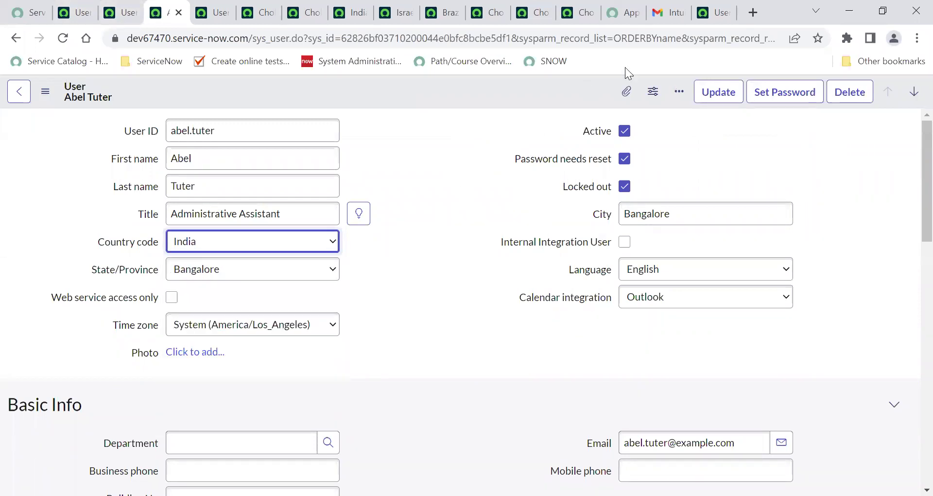
right_click(540, 87)
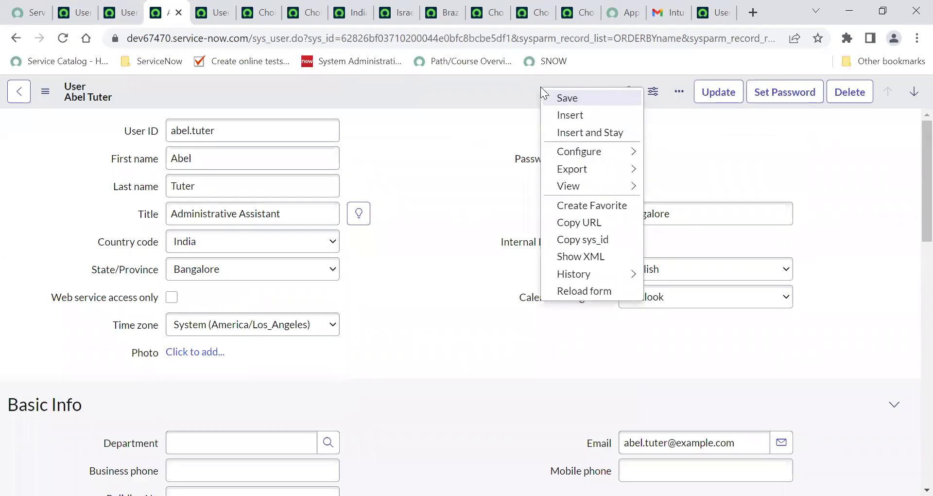
left_click(581, 97)
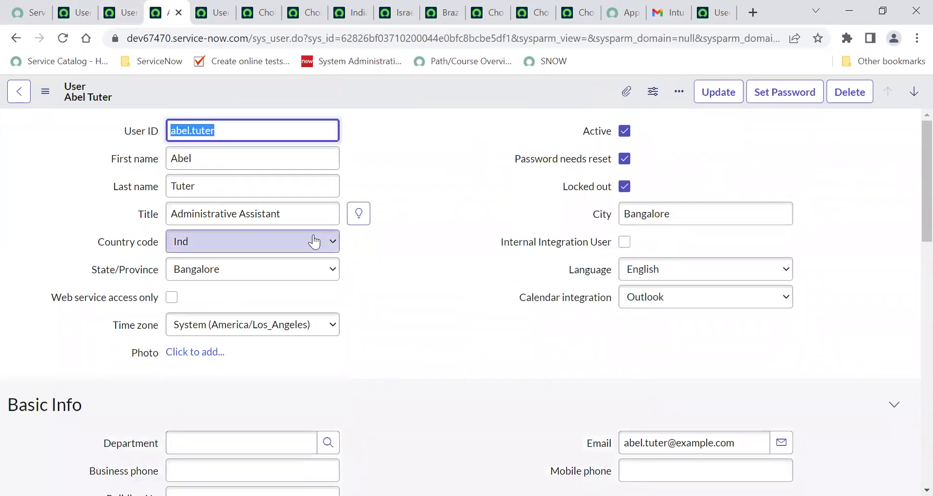
- Choose India as the Country code again, set State/Province to -- None --, and save the user record
left_click(297, 252)
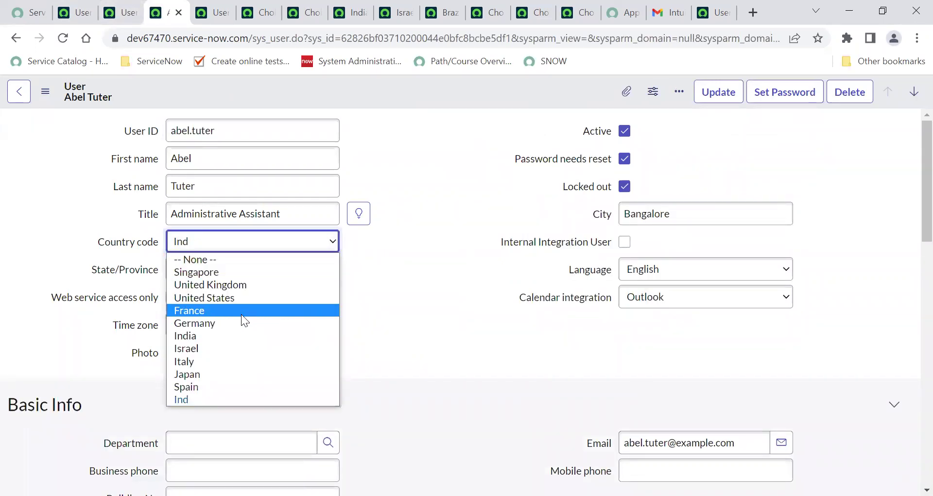
left_click(236, 336)
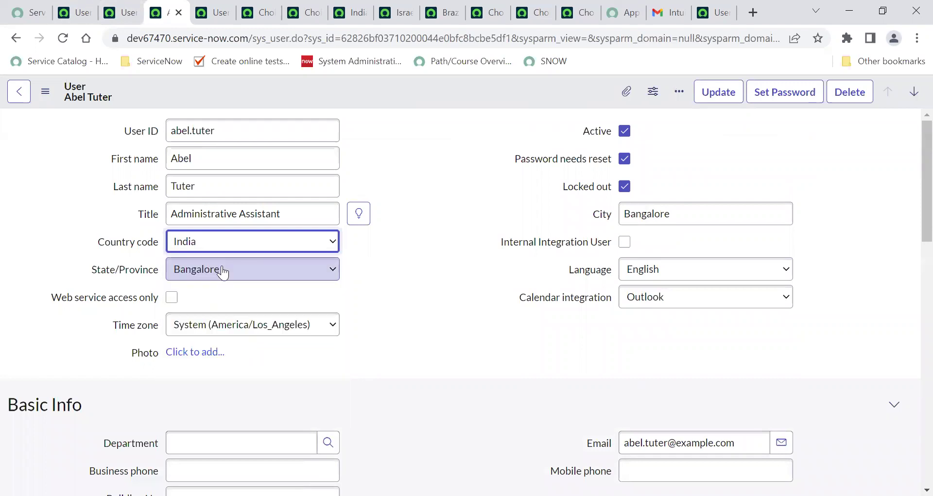
left_click(214, 276)
left_click(211, 286)
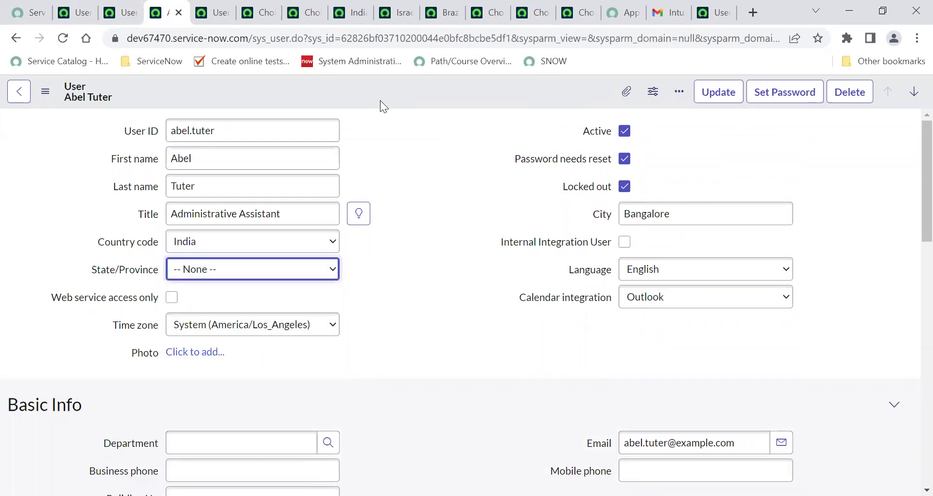
right_click(380, 97)
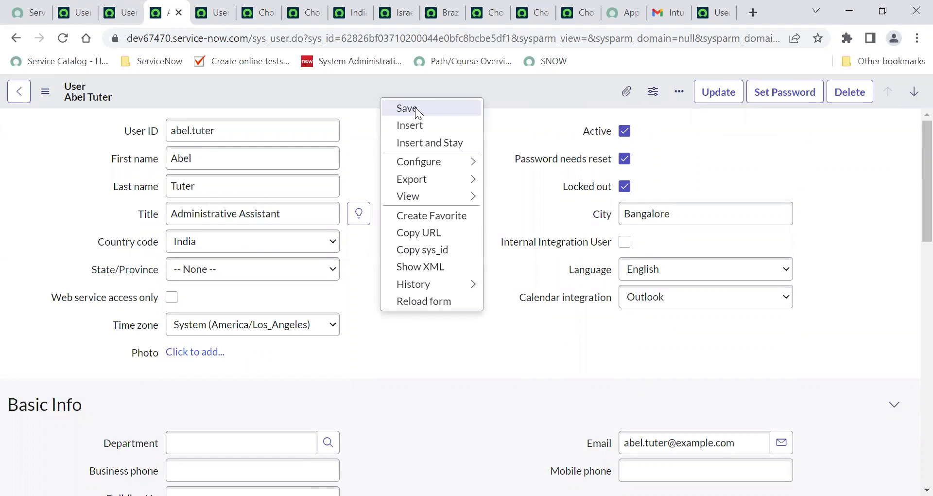
left_click(415, 108)
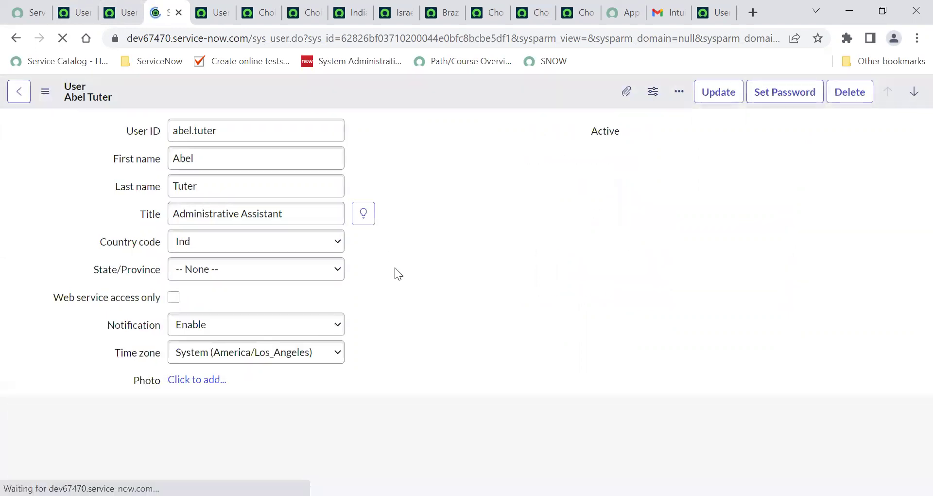
- Set the user's Country code to Israel and save the record to test another country
left_click(258, 242)
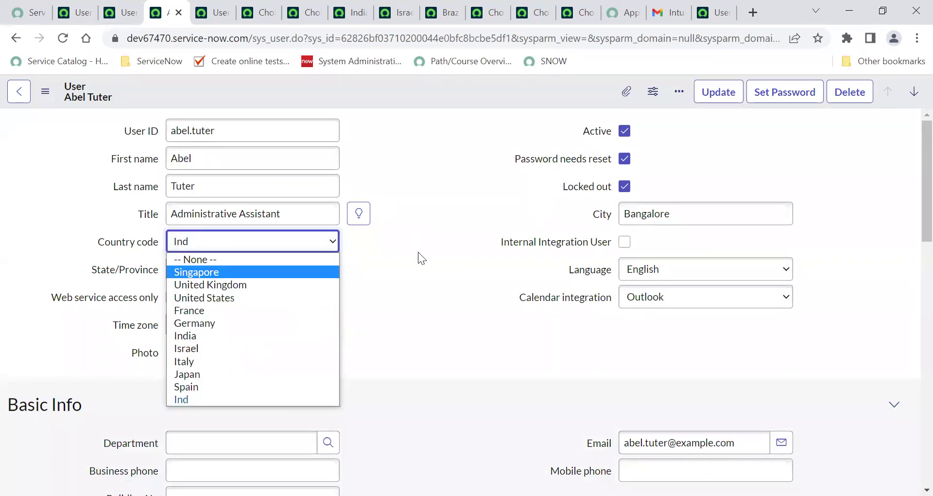
left_click(255, 242)
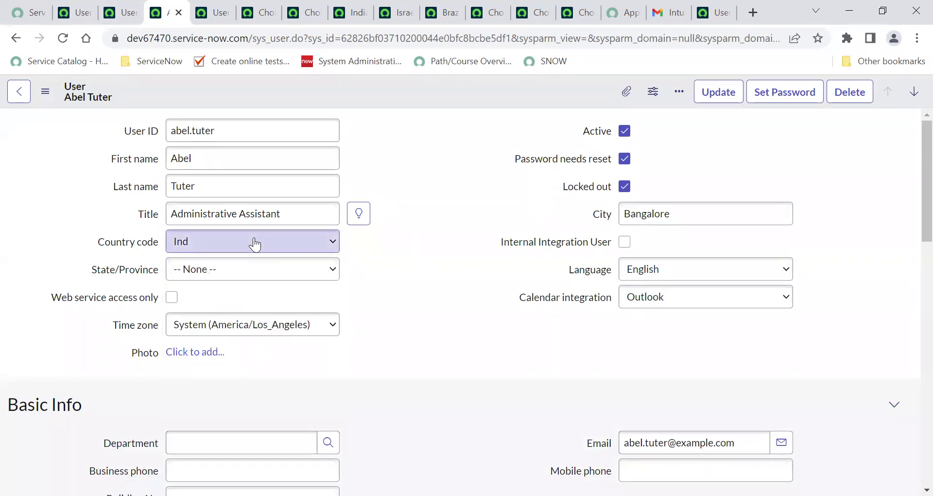
left_click(255, 242)
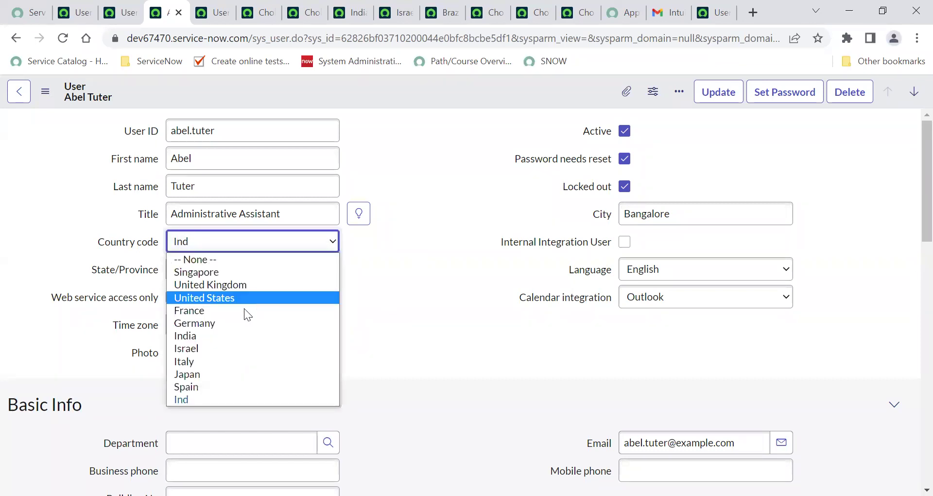
left_click(233, 348)
right_click(381, 95)
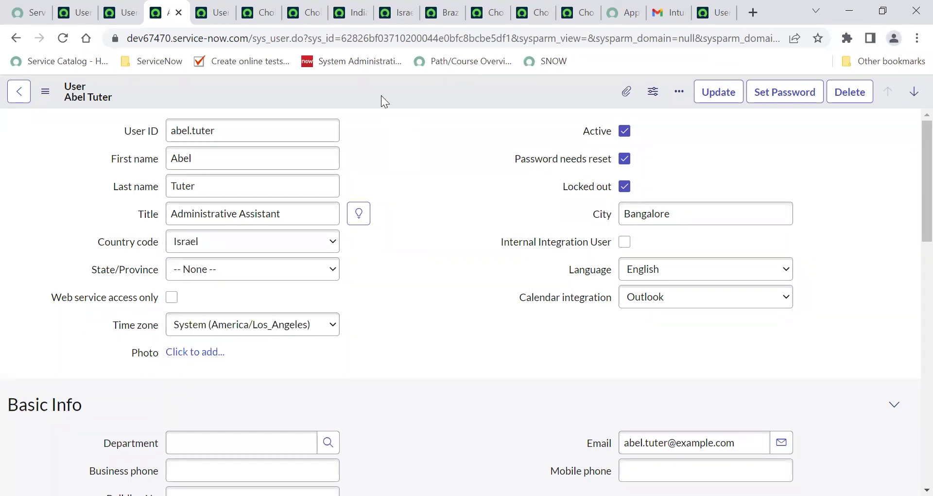
left_click(440, 107)
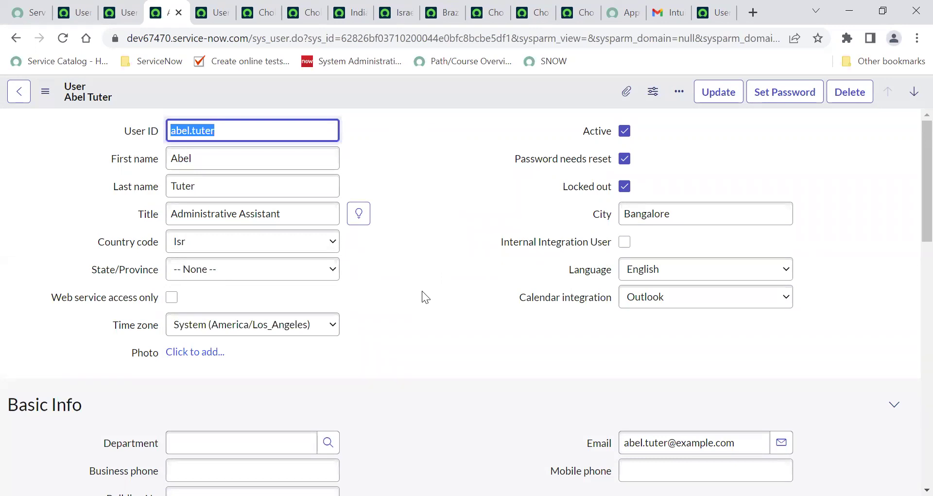
- Inspect the choices offered by the Country code and State/Province fields on the saved user record
left_click(190, 247)
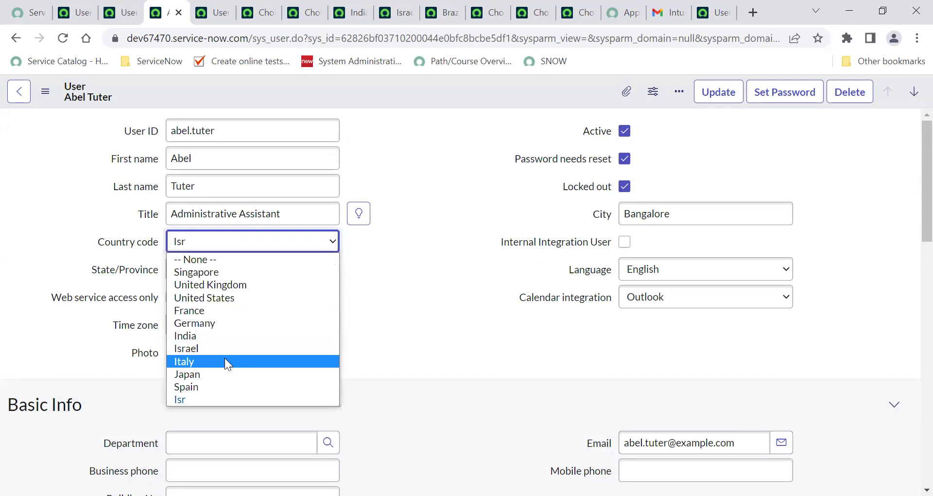
left_click(389, 266)
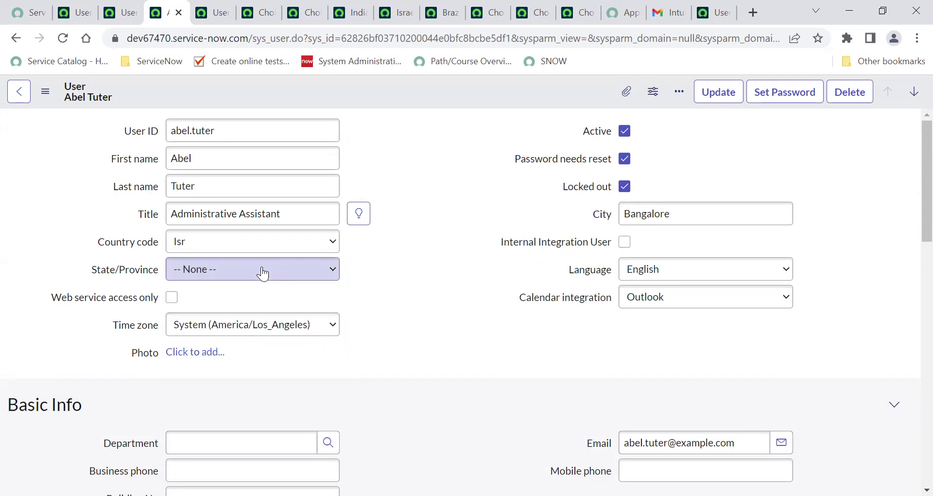
left_click(272, 275)
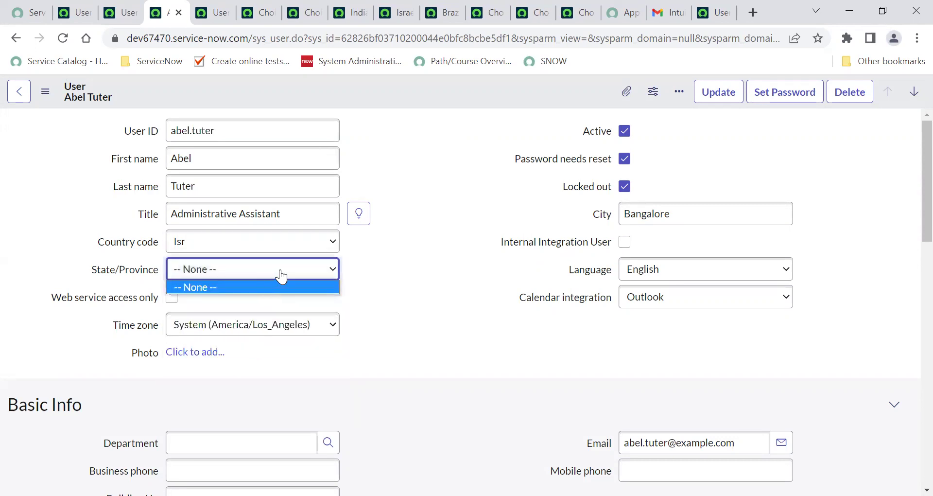
left_click(380, 273)
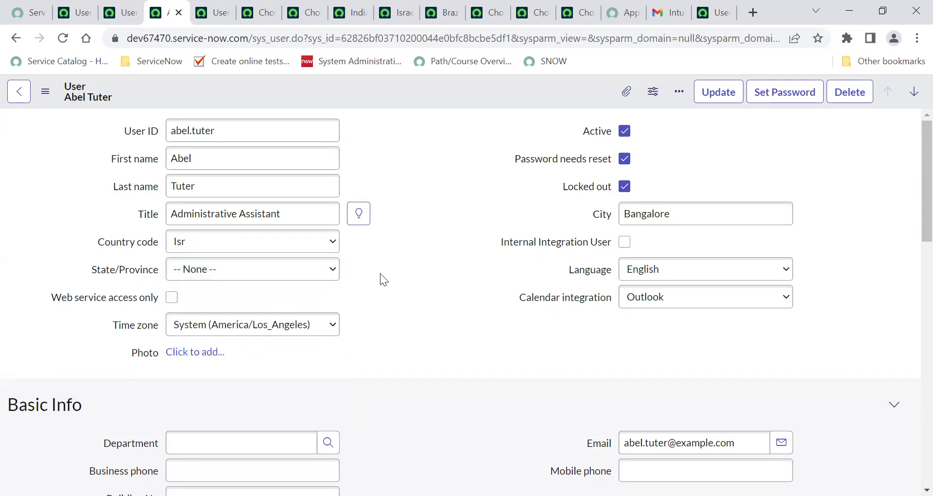
- Set the Country code to United Kingdom, check the State/Province choices, and save the user record
left_click(270, 248)
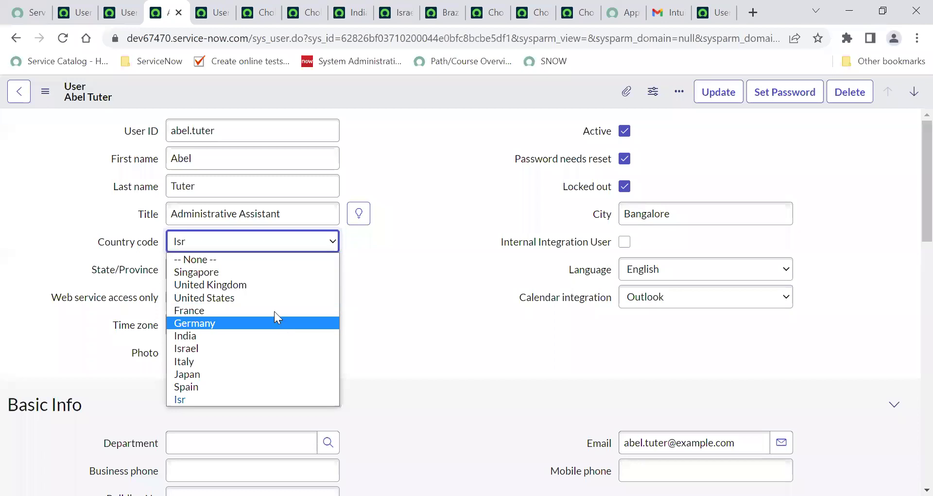
left_click(304, 285)
left_click(268, 277)
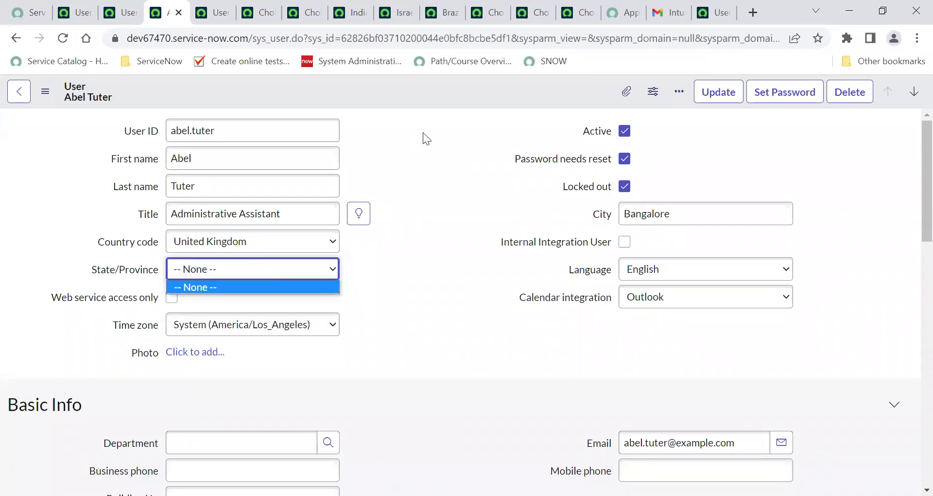
left_click(390, 88)
right_click(391, 88)
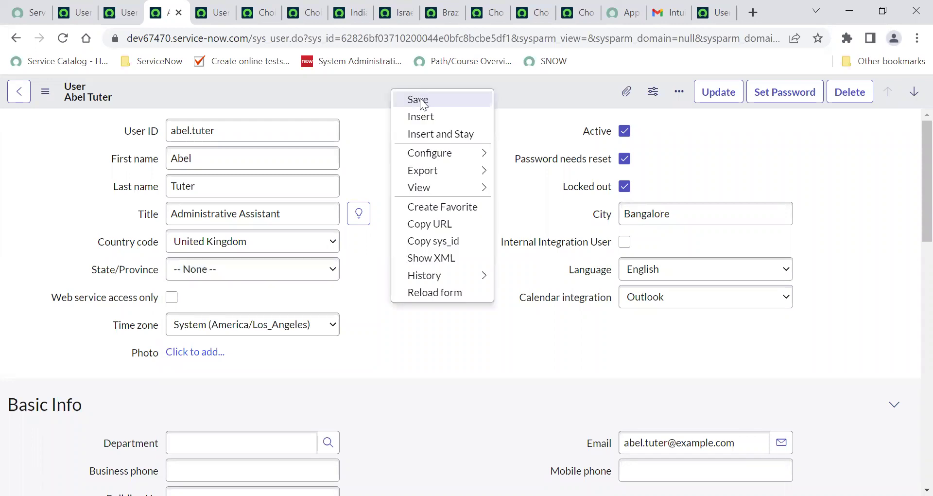
left_click(420, 98)
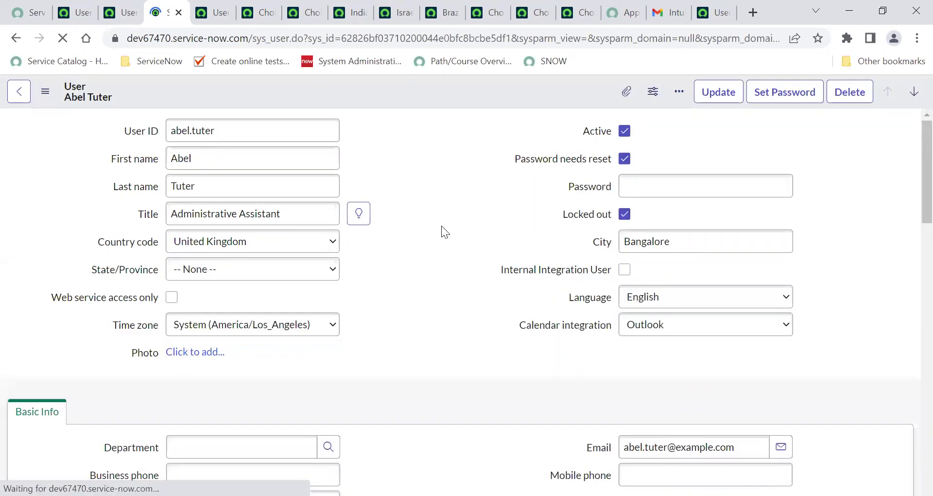
- Change the user's Country code back to Israel and save the record
left_click(288, 250)
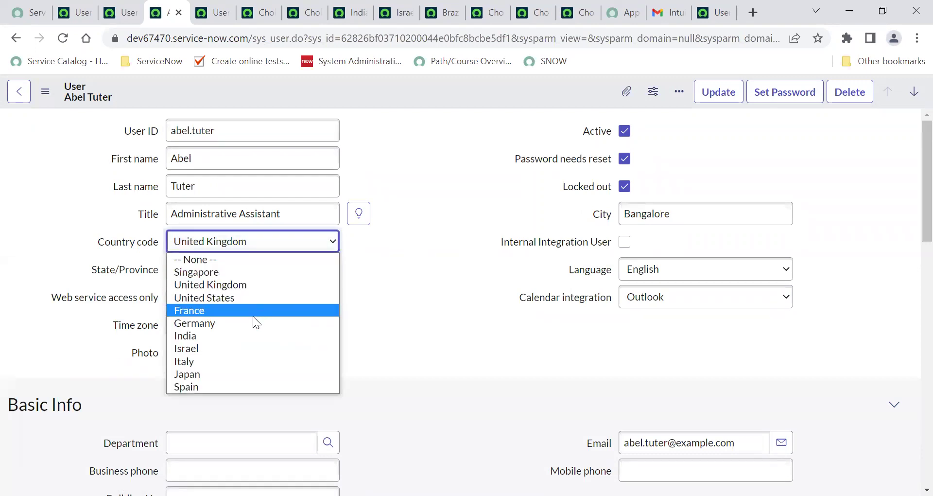
left_click(250, 349)
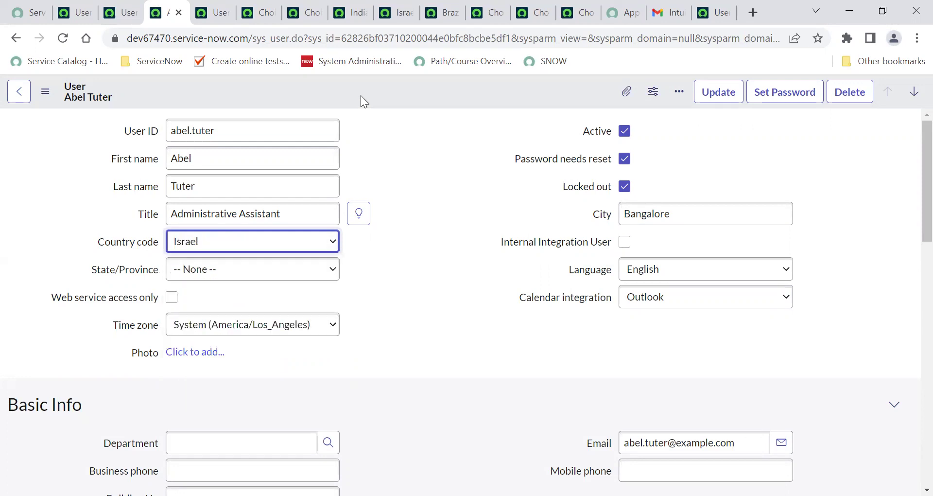
right_click(361, 95)
left_click(393, 108)
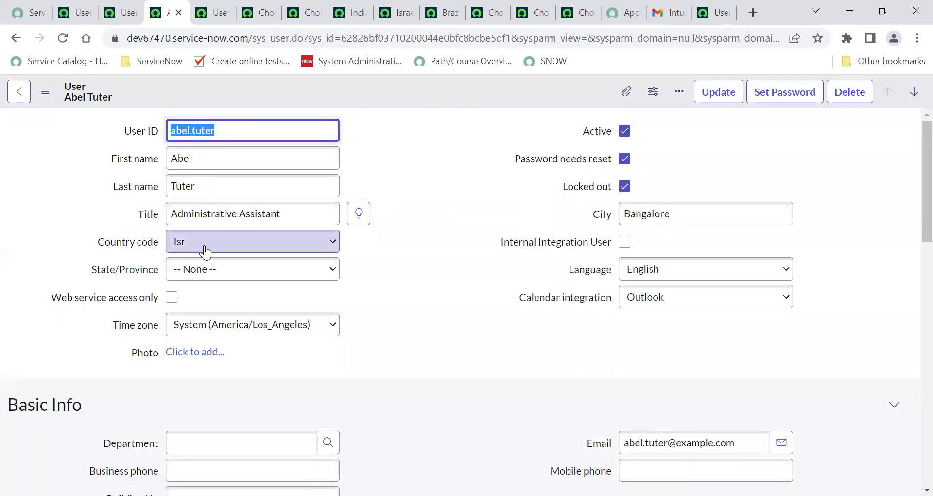
- Show the choice list of the Country code field and compare each choice's value with its label
right_click(137, 242)
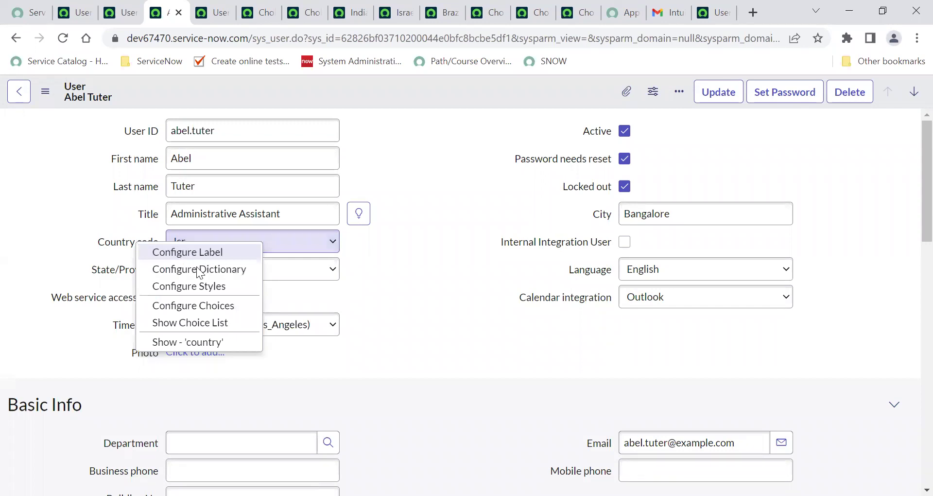
left_click(196, 322)
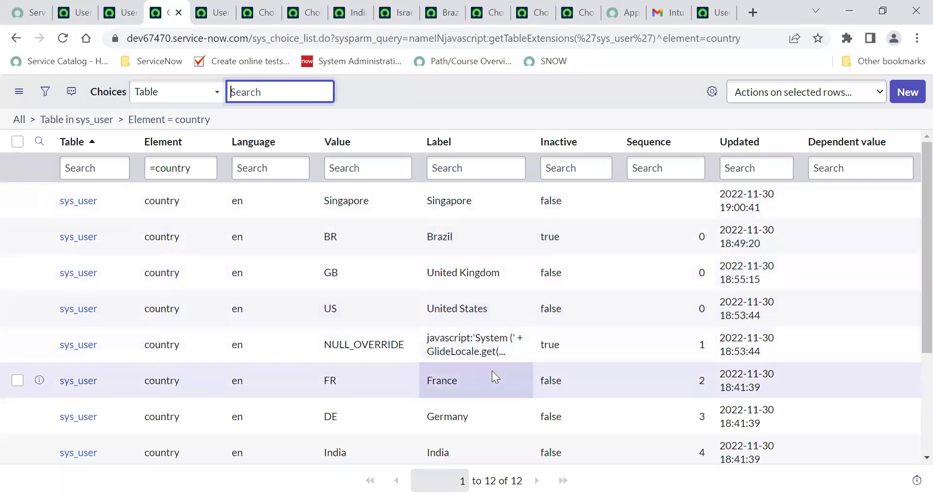
scroll(492, 370, "down", 3)
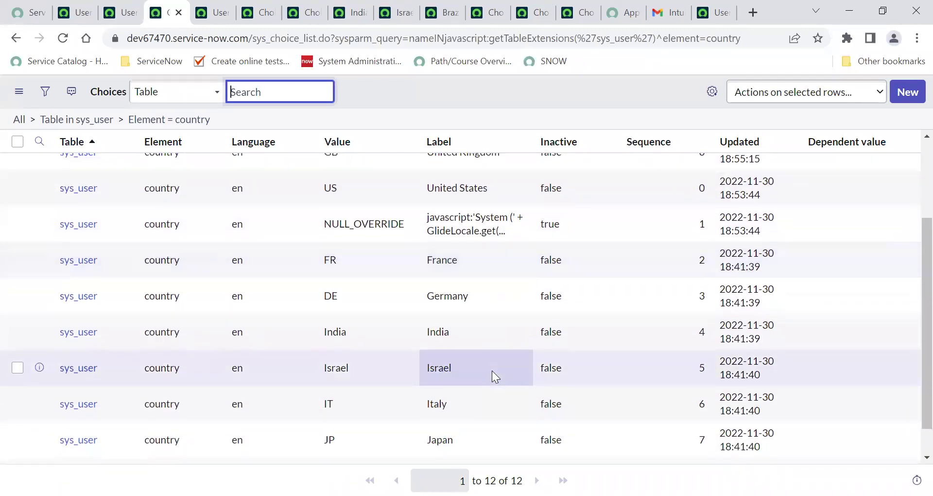
scroll(492, 371, "down", 1)
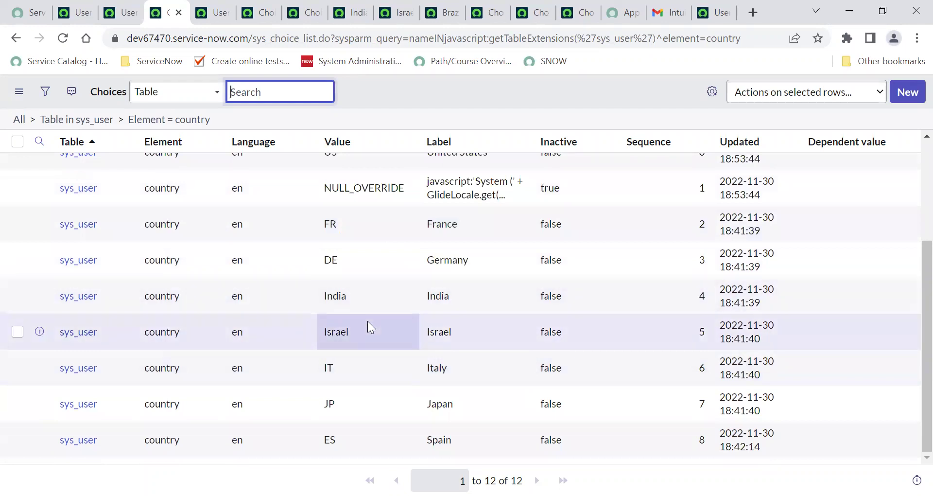
scroll(367, 321, "up", 5)
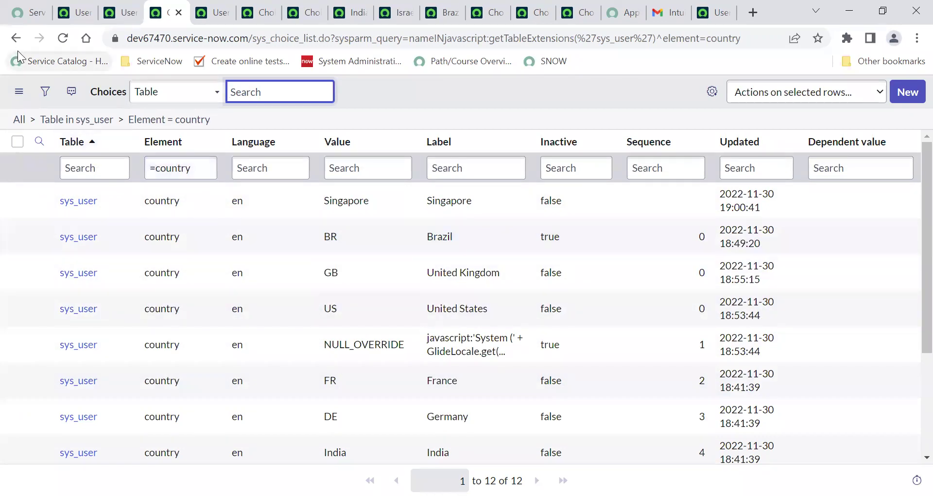
- Close the user record and the unfiltered Users list, and dismiss the update message on the filtered Users list
left_click(16, 39)
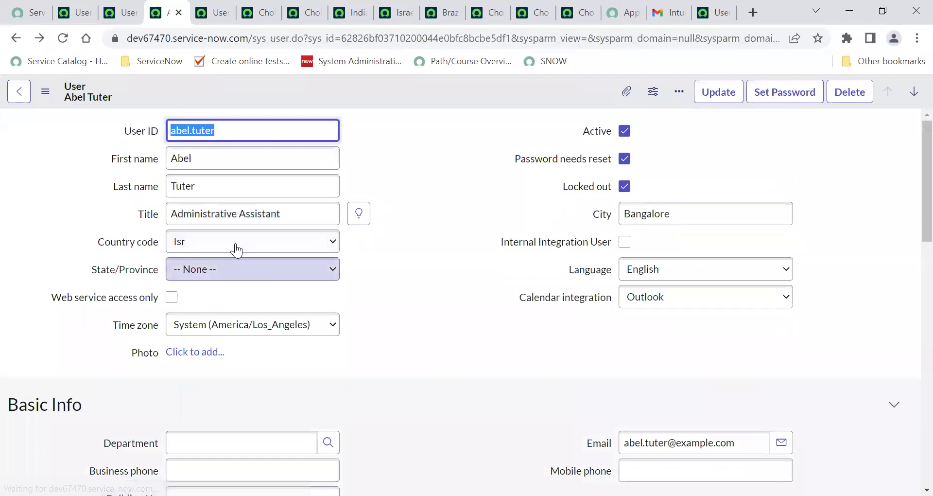
left_click(179, 12)
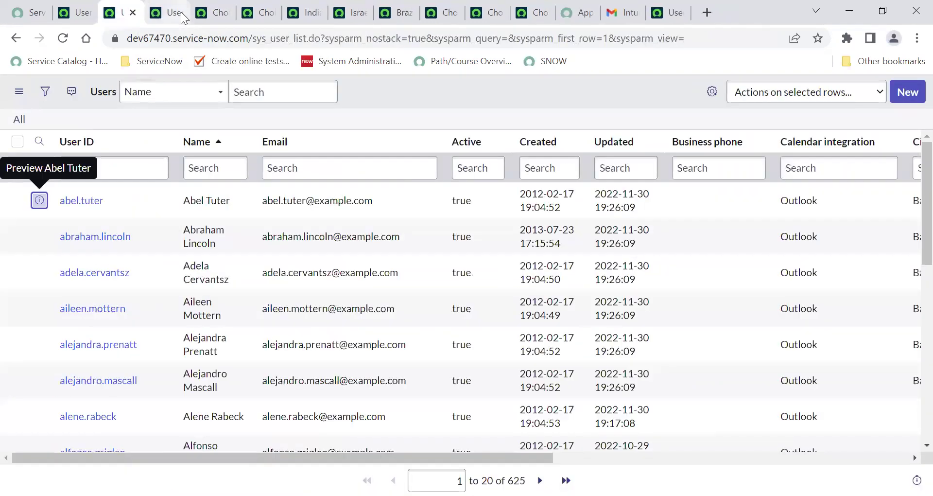
left_click(135, 14)
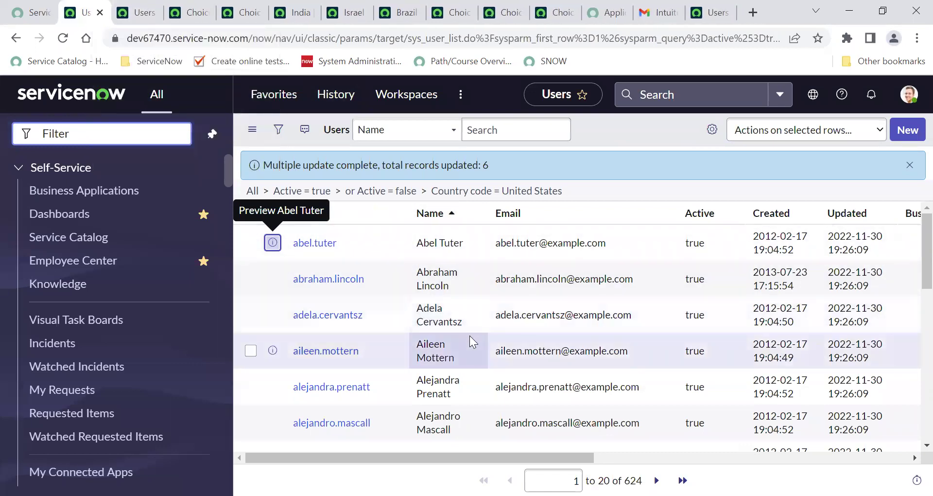
left_click(911, 168)
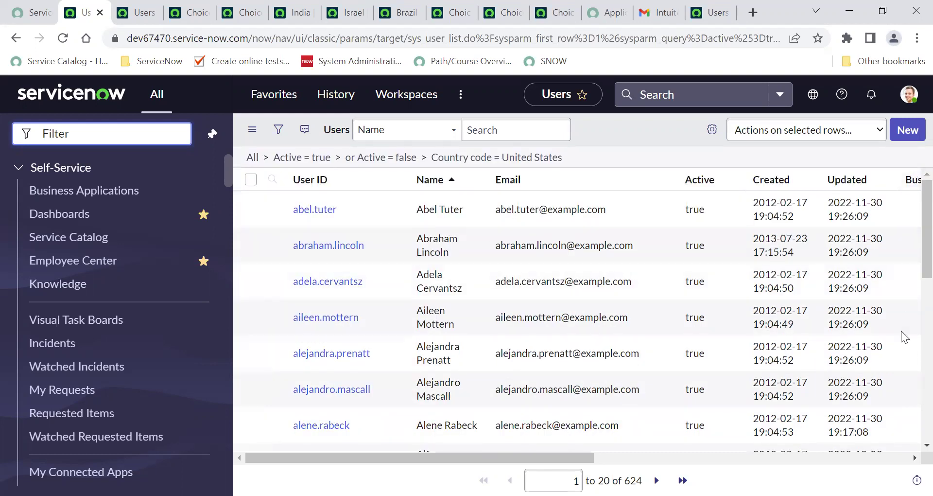
- Review the values, labels and sequence of the choices defined for the sys_user country element
left_click(236, 11)
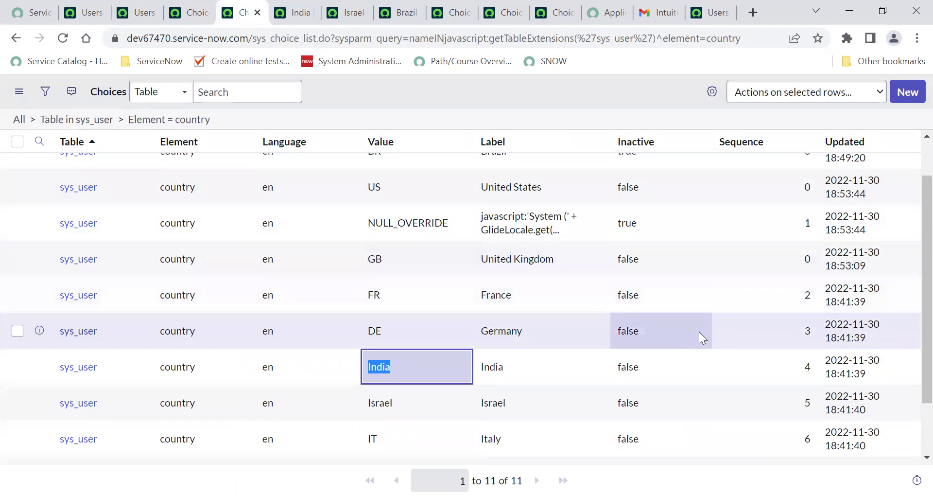
scroll(699, 331, "down", 2)
scroll(698, 331, "up", 3)
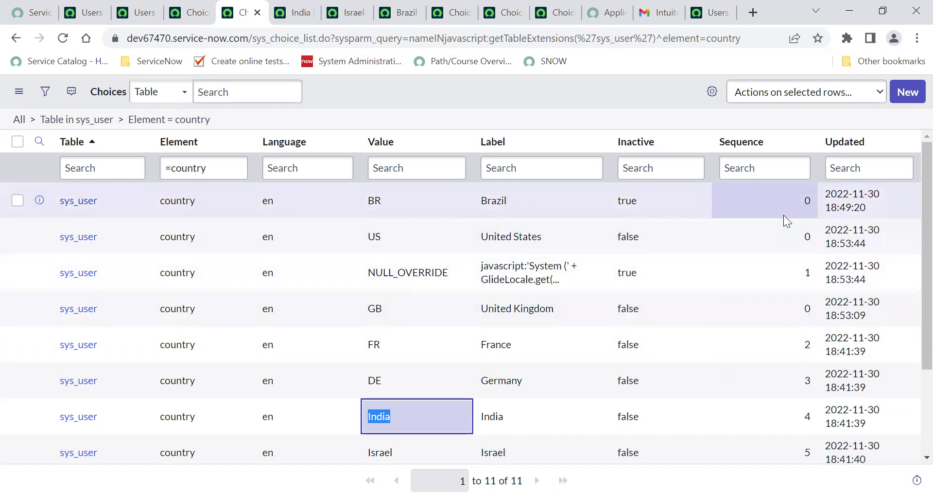
left_click(772, 169)
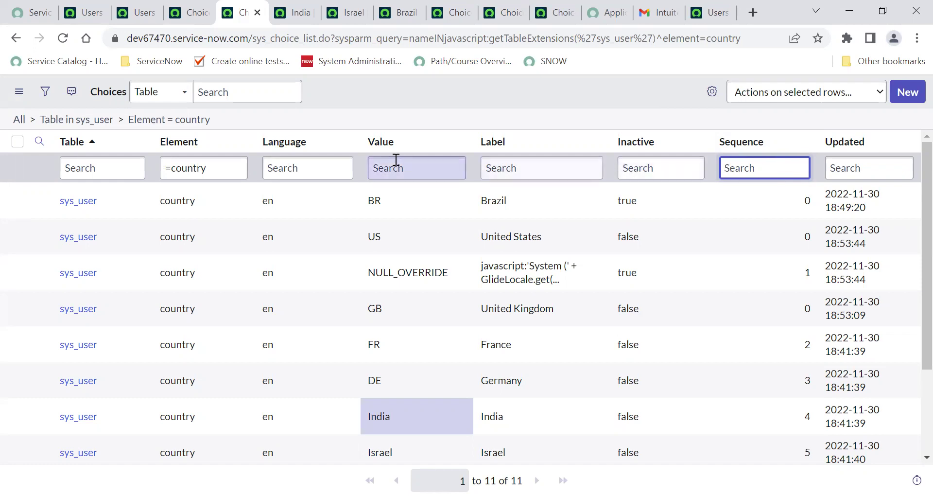
- Return to the Users list filtered by Country code United States
left_click(192, 19)
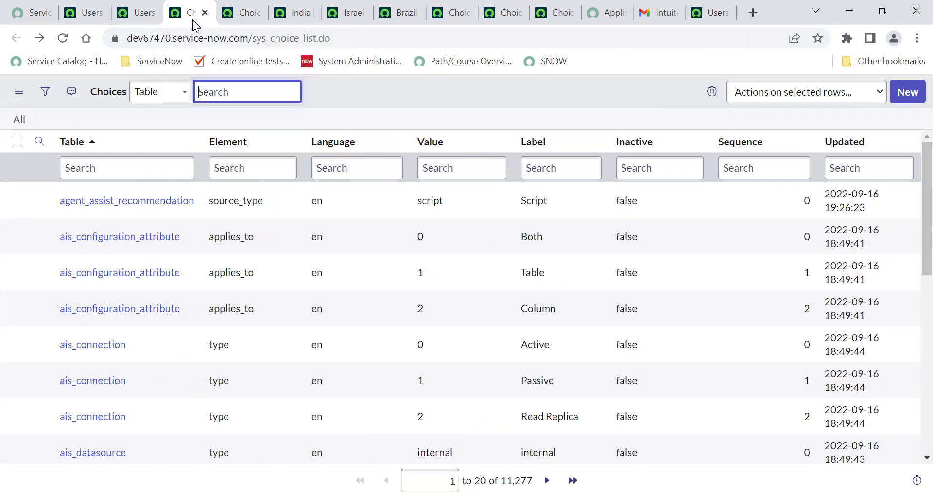
left_click(133, 15)
left_click(89, 19)
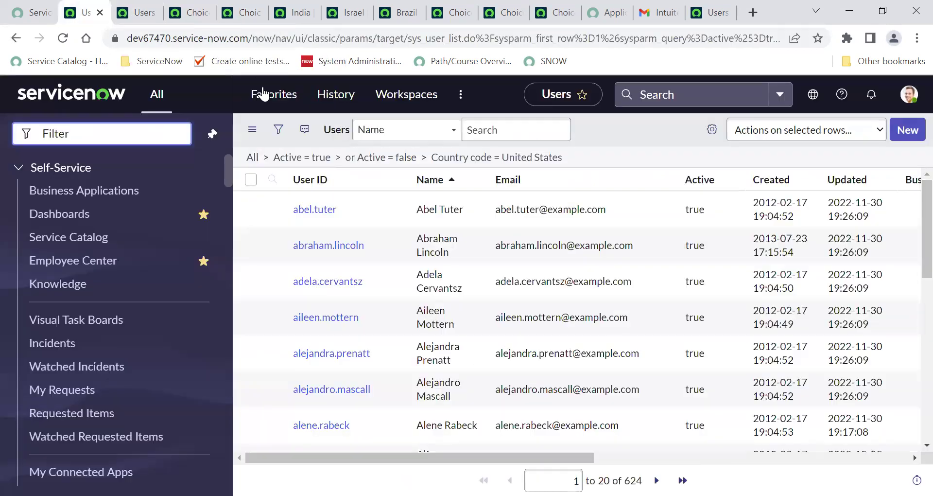